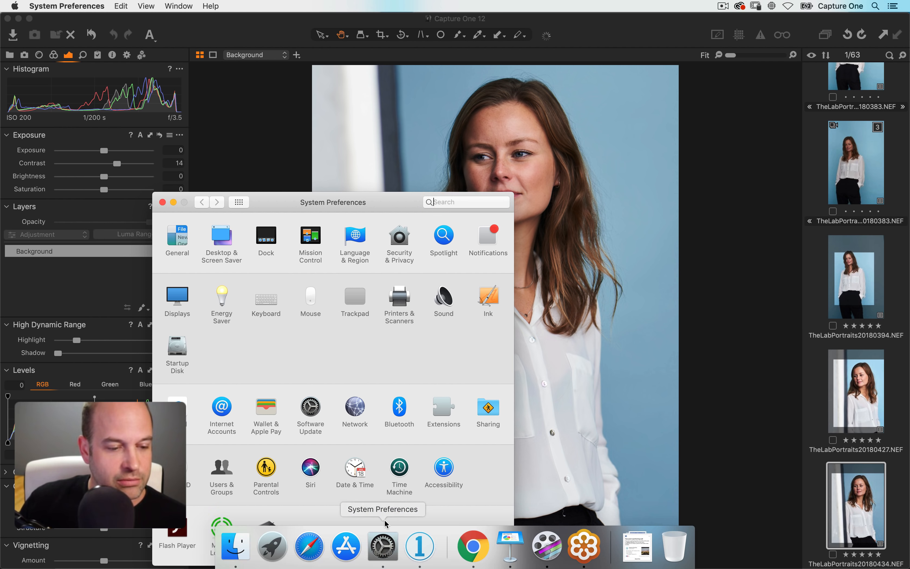
- Activate Mouse Locator in its system preferences pane, letting System Preferences reopen, and close the preferences window
left_click(219, 531)
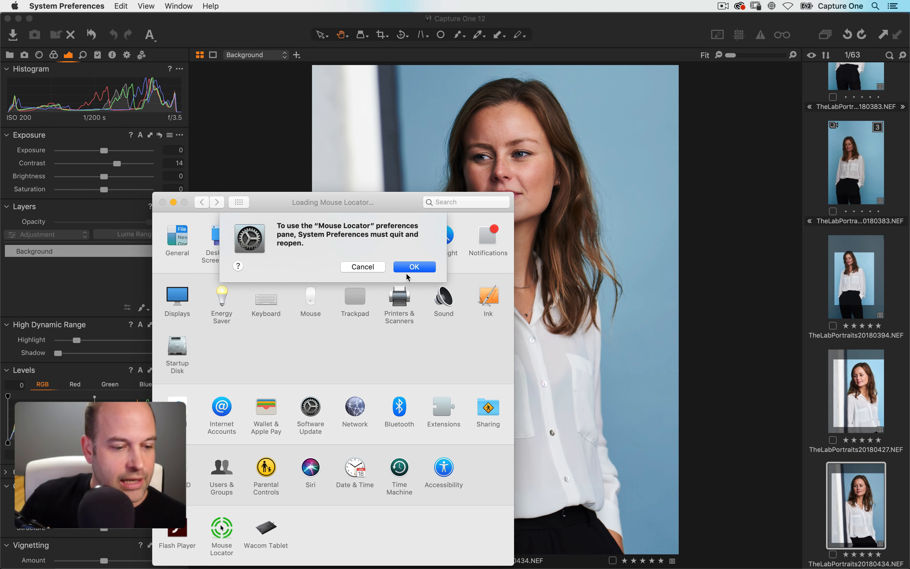
left_click(414, 266)
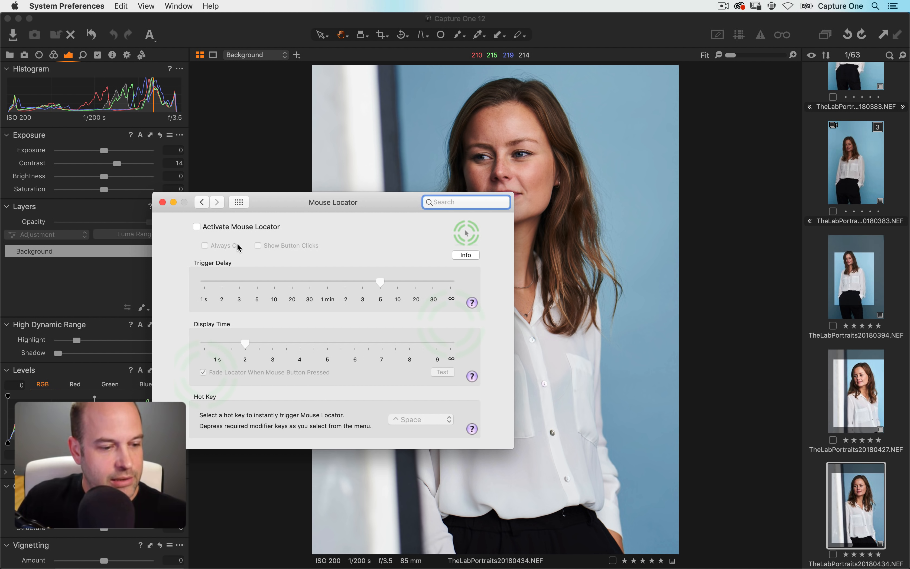
left_click(199, 227)
left_click(163, 203)
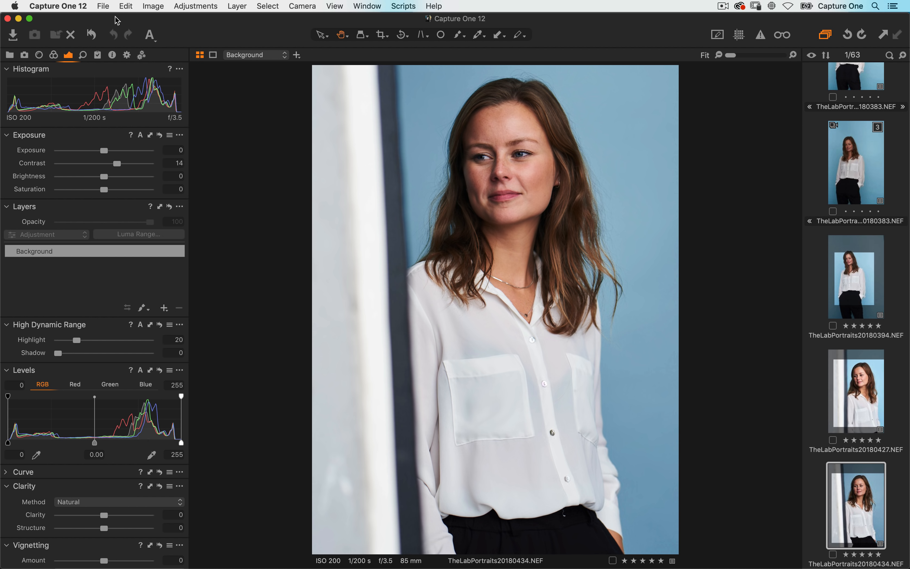
- Create a new blank catalog named Capture One Webinar in the Pictures folder, opened in a new window
left_click(103, 6)
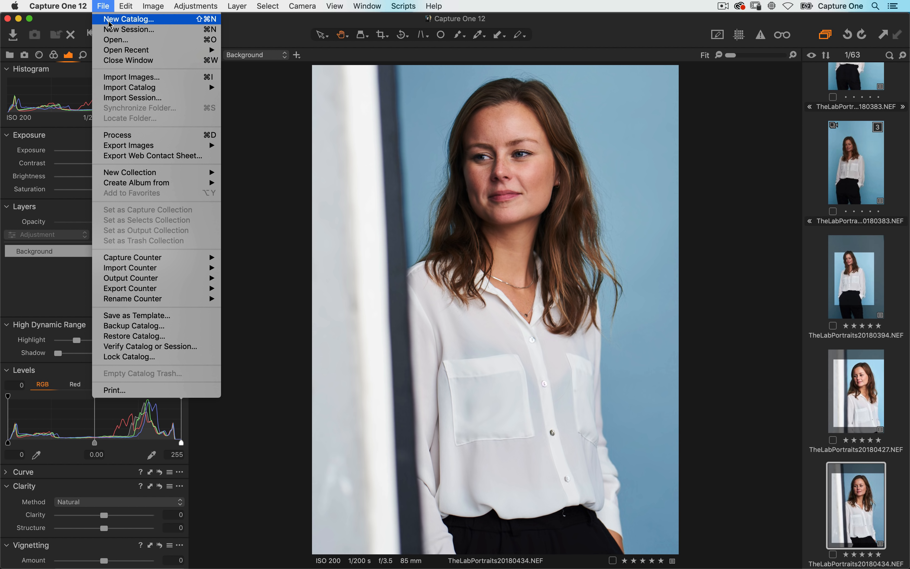
left_click(108, 20)
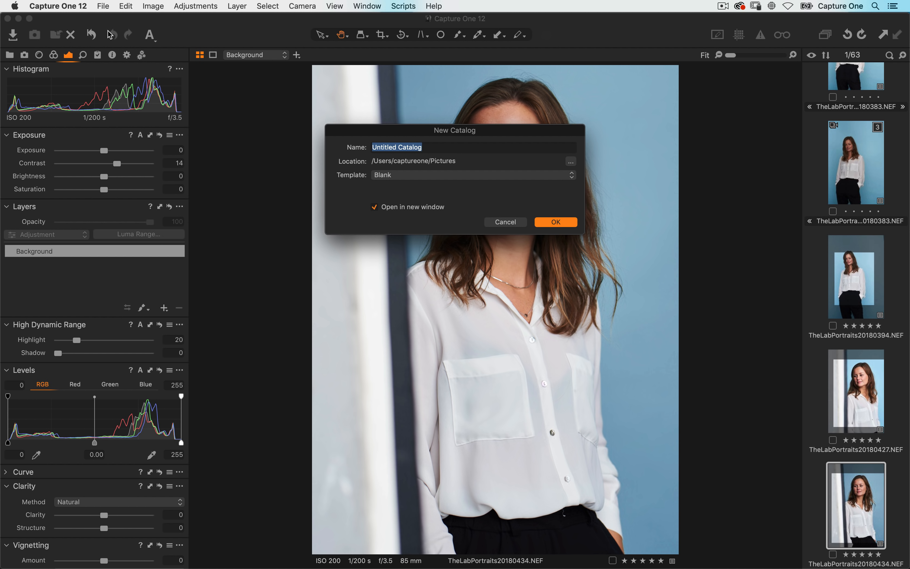
type("Captire")
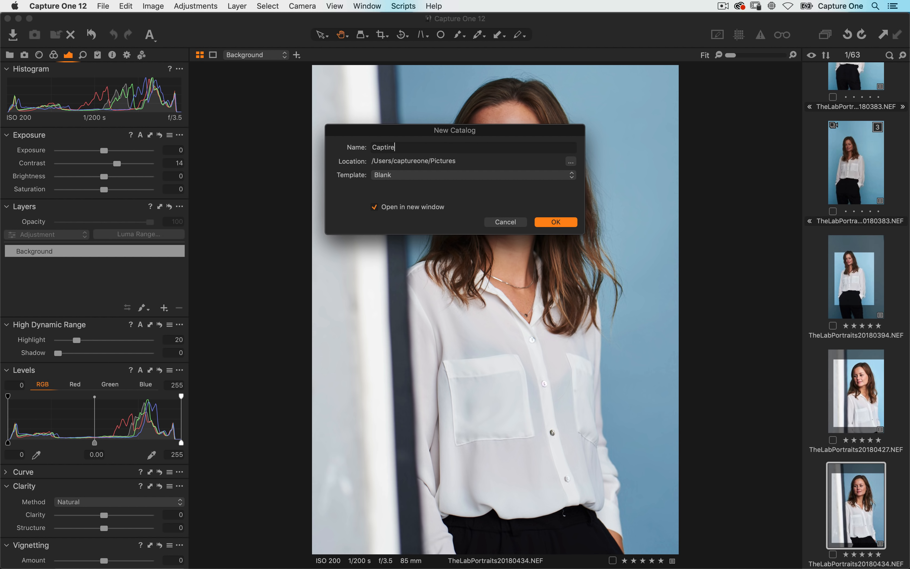
key("BackSpace")
key("BackSpace")
type("turre One Webinar")
left_click(571, 163)
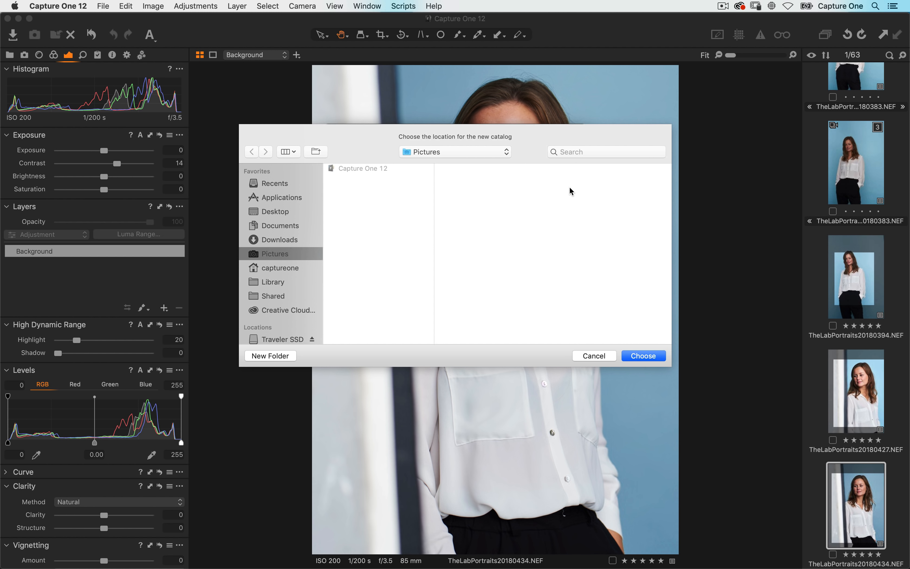
left_click(595, 356)
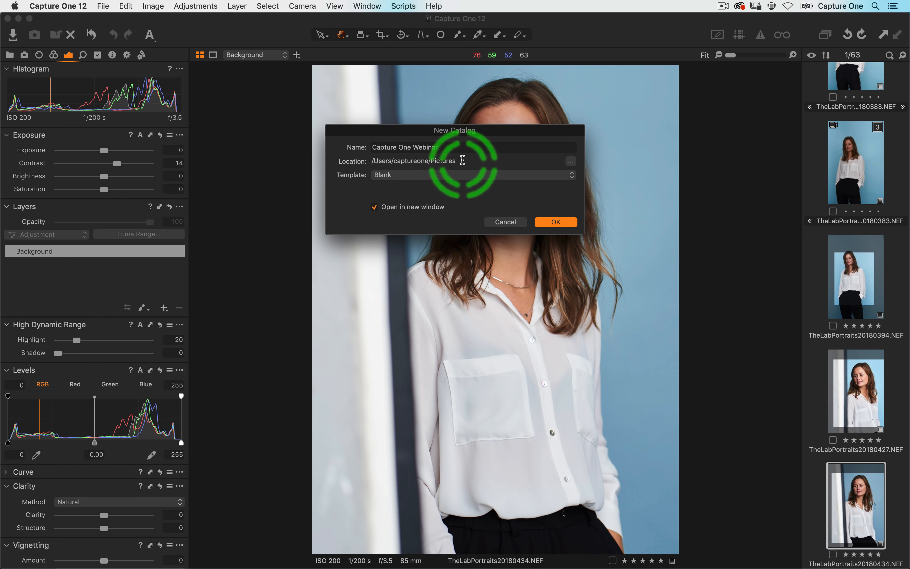
left_click(553, 223)
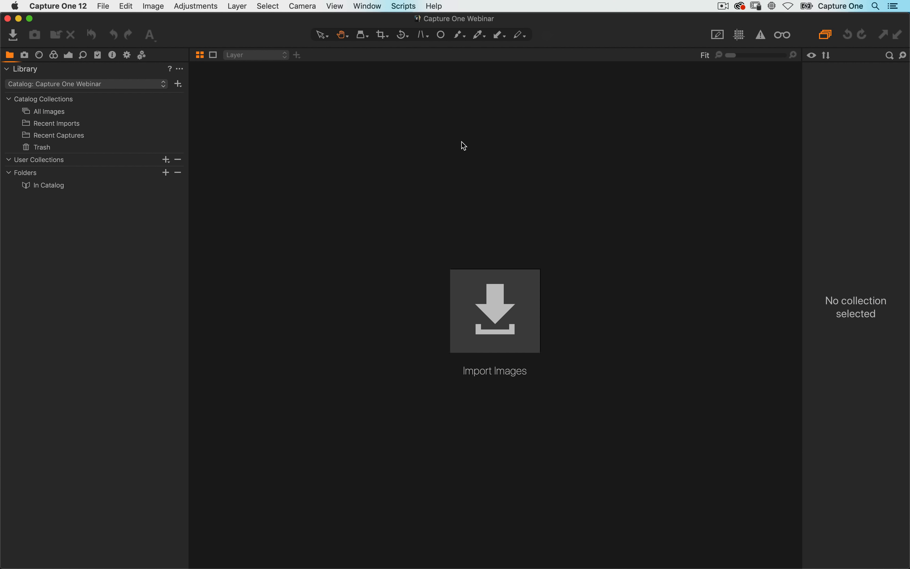
- Switch to Finder, inspect the Capture One Webinar catalog file in the Pictures folder, and return to Capture One
key("super+Tab")
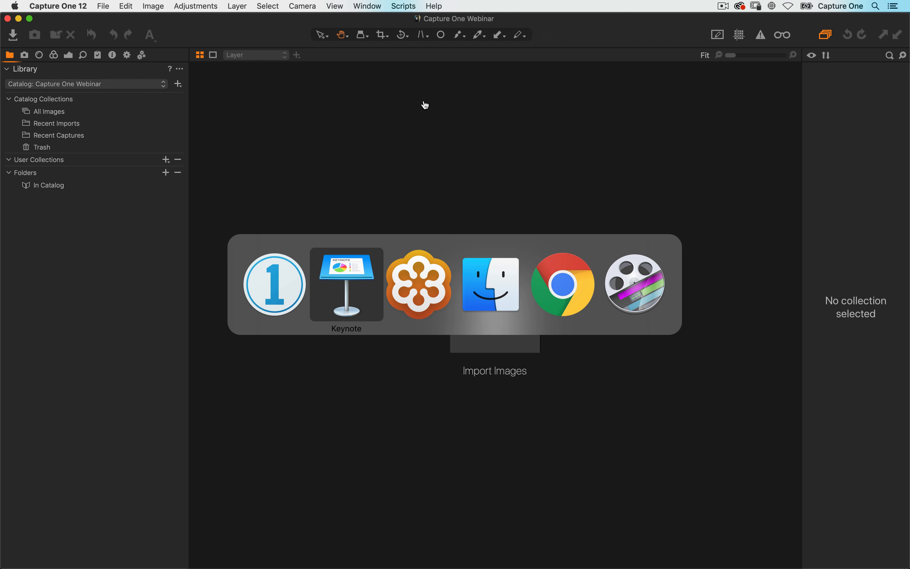
left_click(494, 272)
key("super+n")
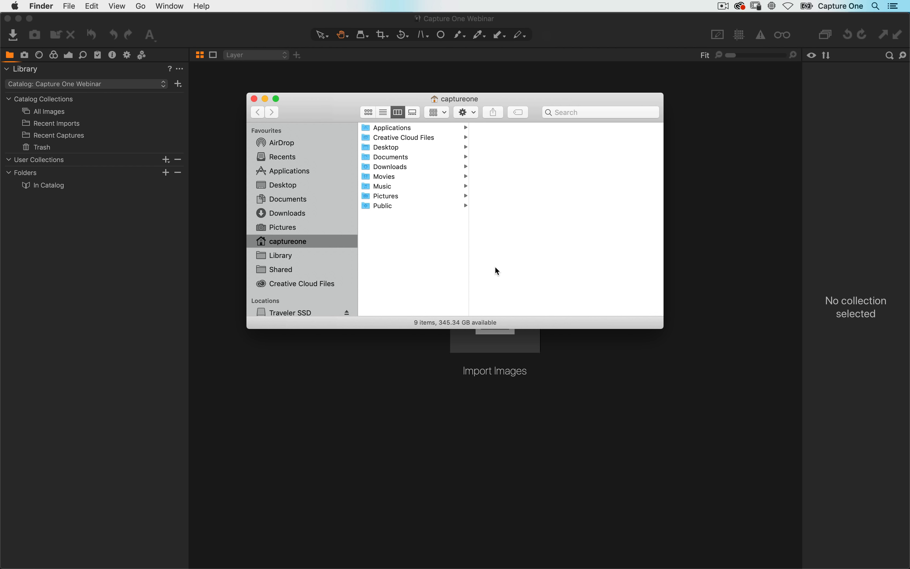
left_click(315, 228)
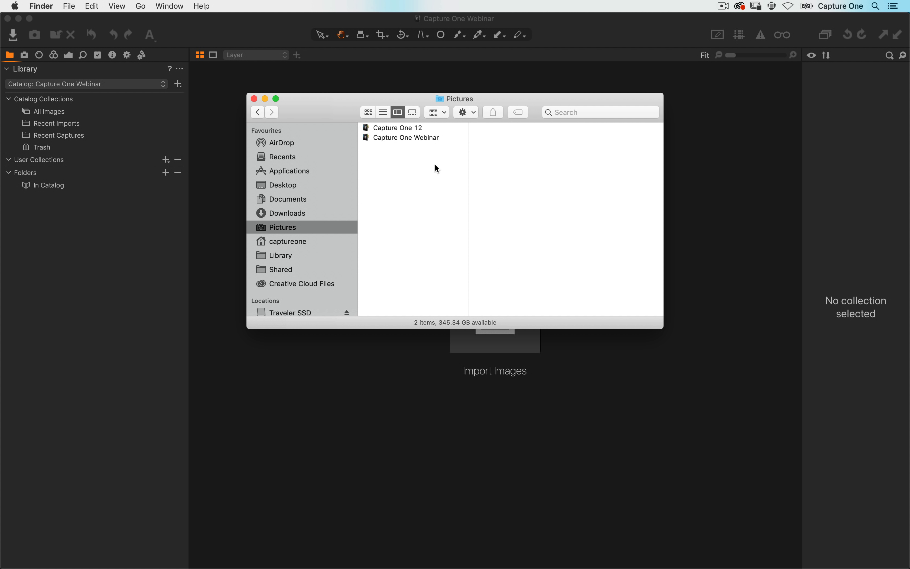
left_click(429, 138)
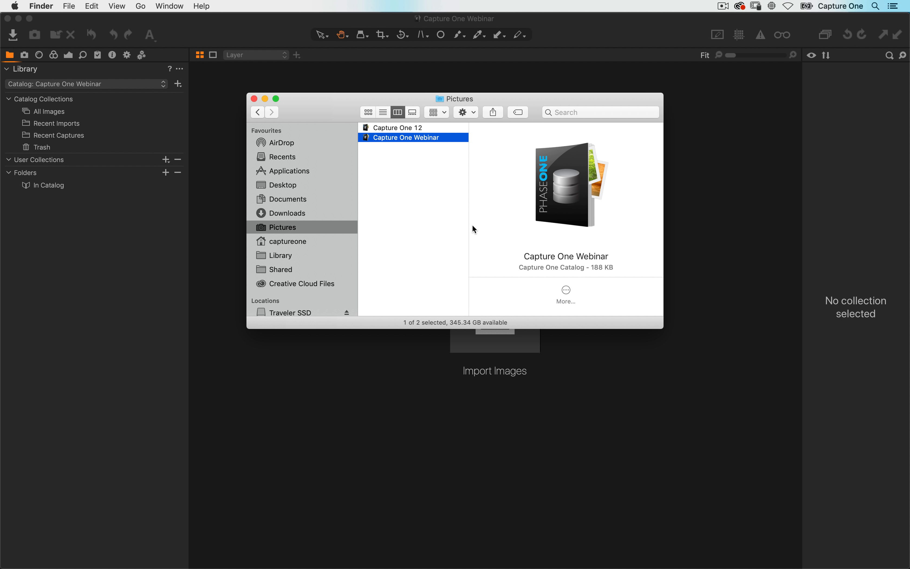
left_click(377, 394)
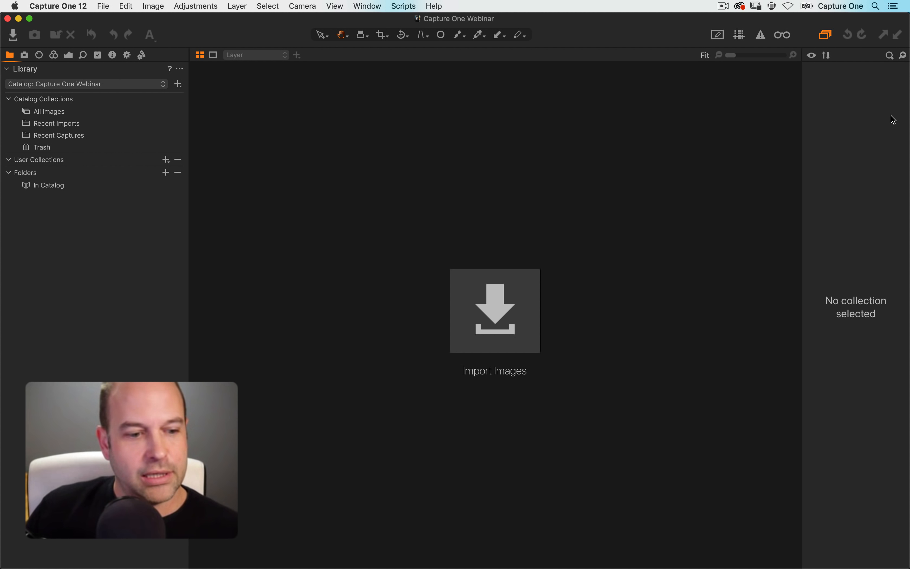
- Open the image importer for the NO NAME card and enlarge its window to show more thumbnails
key("super+shift+i")
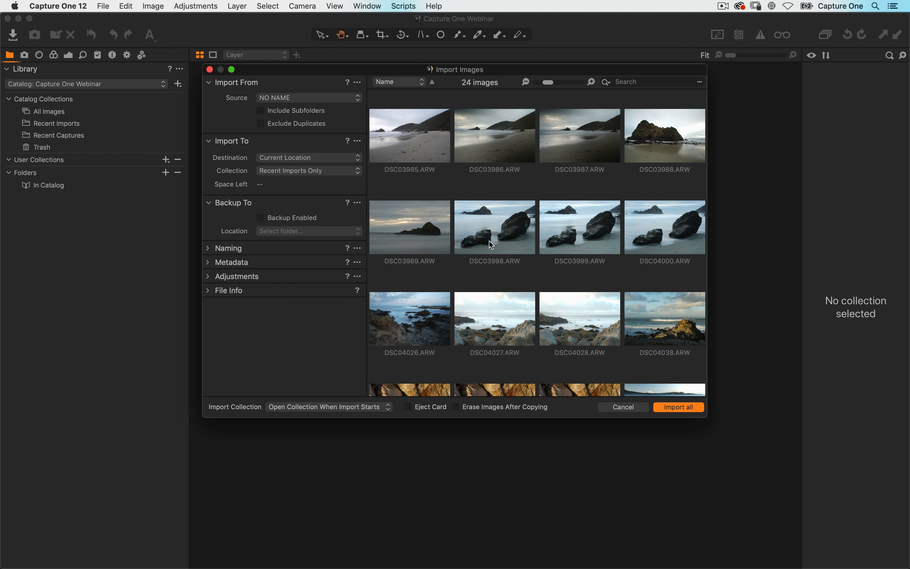
left_click_drag(288, 70, 254, 75)
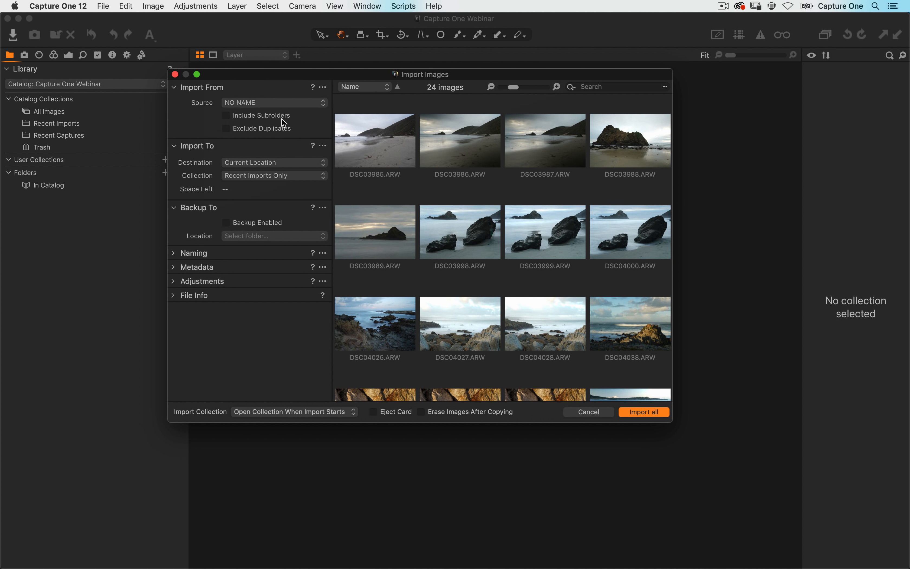
left_click_drag(672, 423, 785, 504)
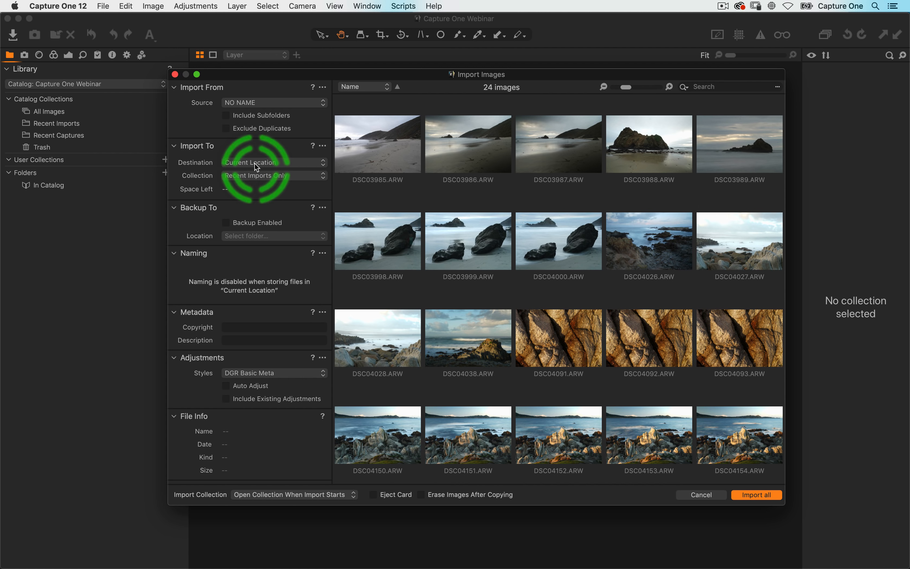
- Create a folder named My Image Archive inside Pictures and set it as the import destination
left_click(245, 165)
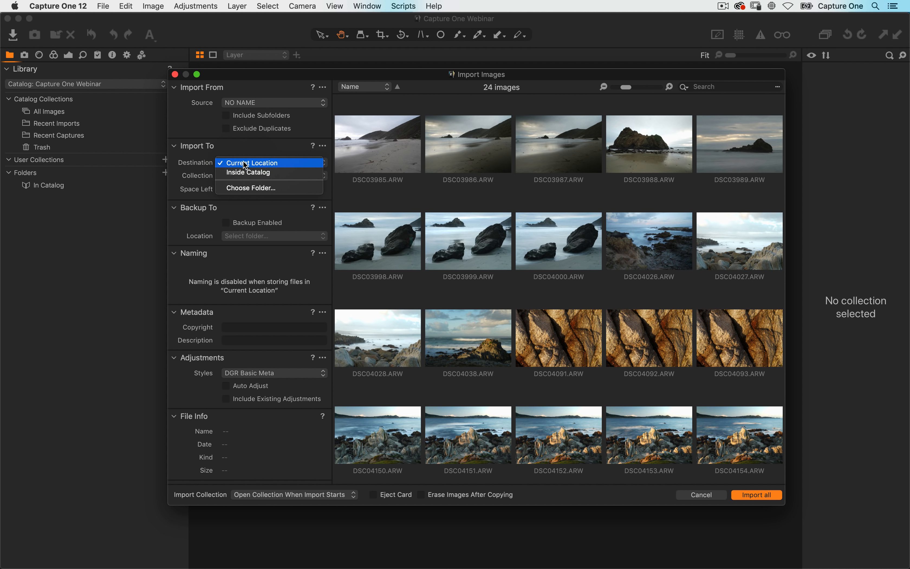
left_click(269, 188)
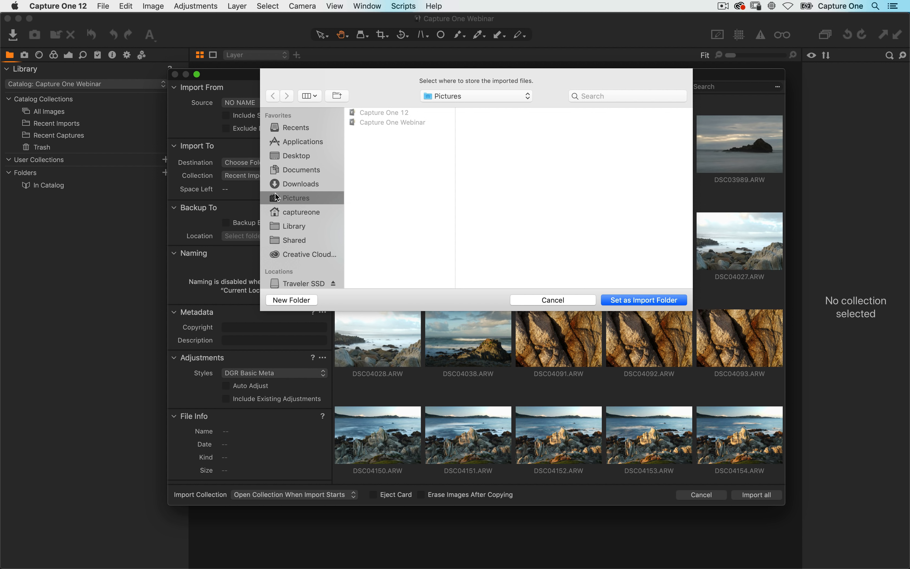
left_click(299, 300)
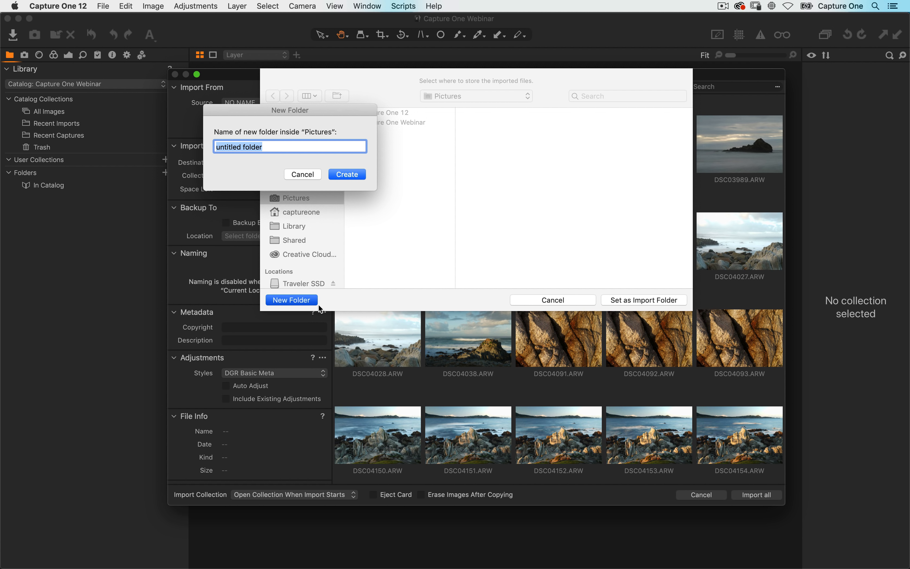
type("My ")
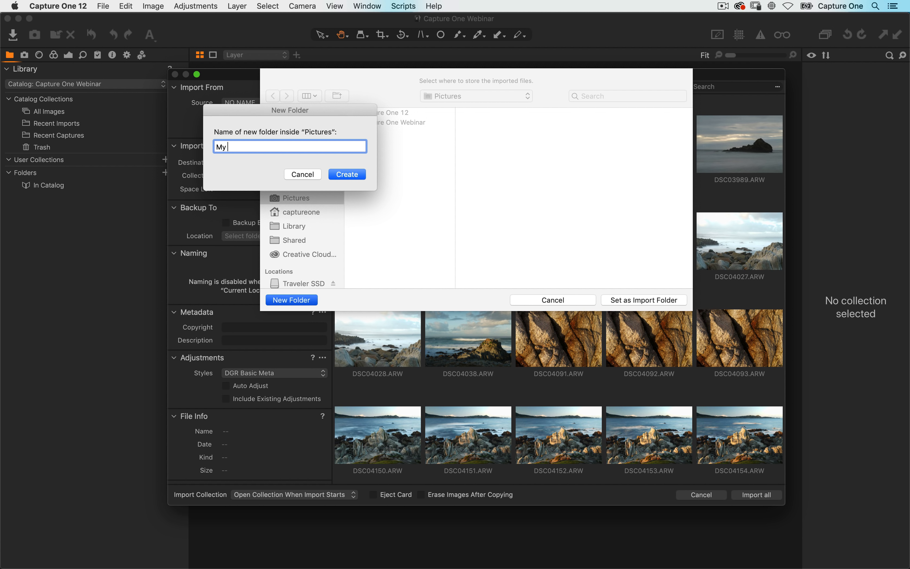
type("Image Archive")
key("Return")
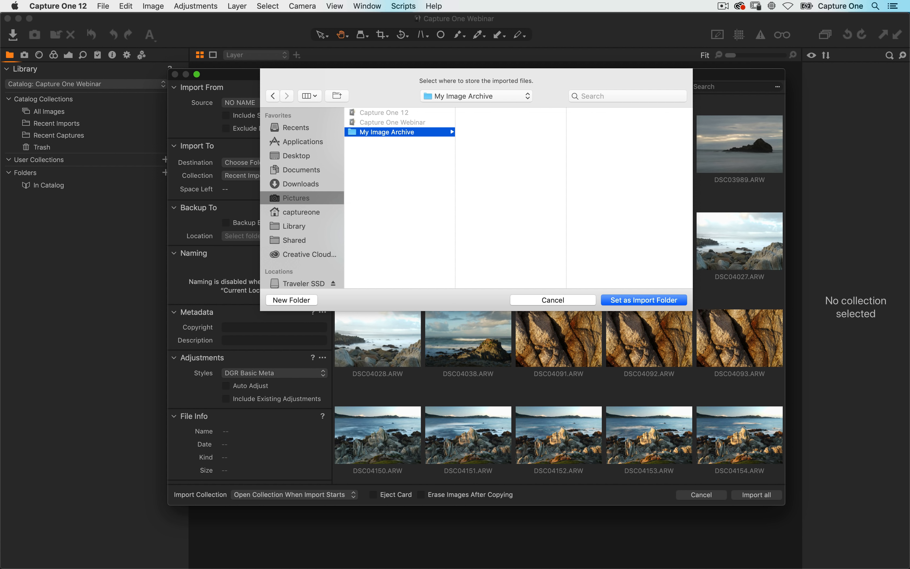
key("Return")
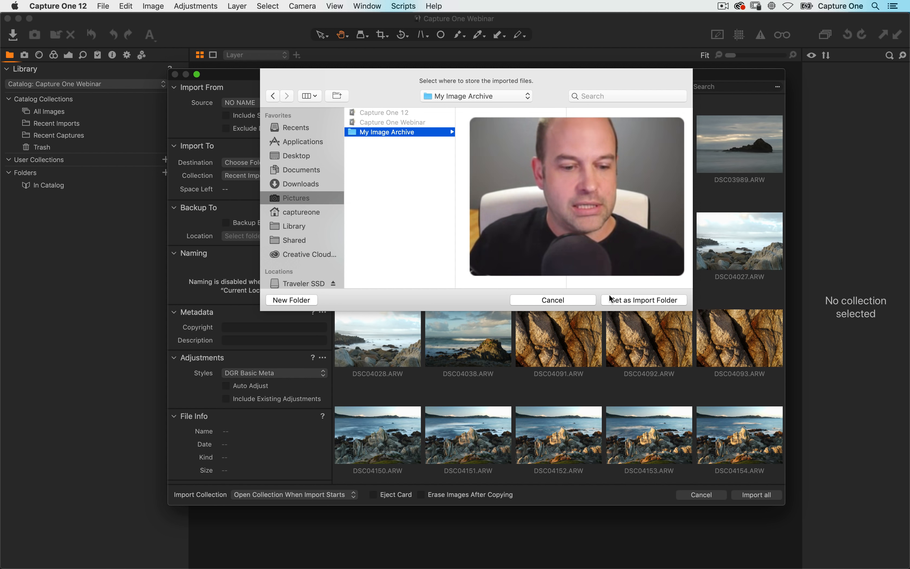
left_click(644, 300)
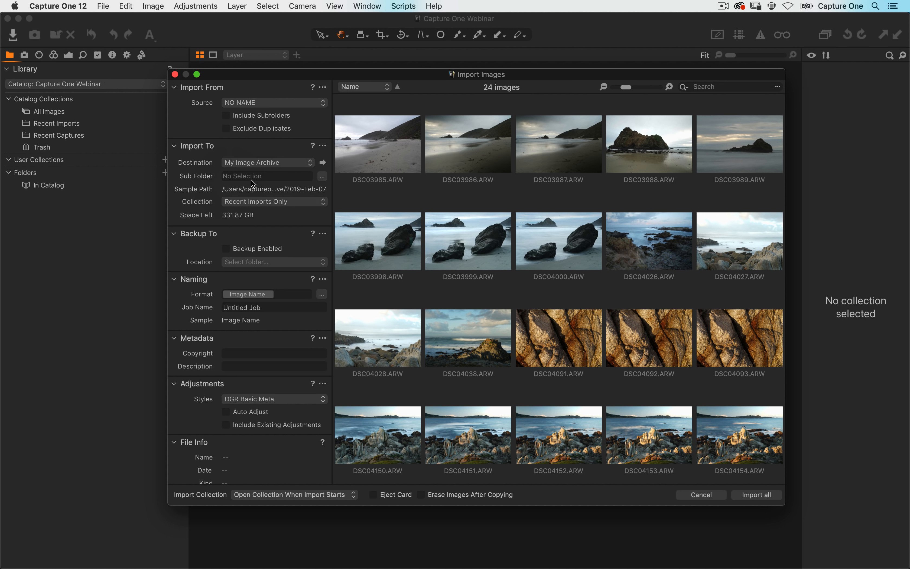
- Select only the image DSC03985.ARW for import and set the destination sub folder to California 032018
left_click(385, 150)
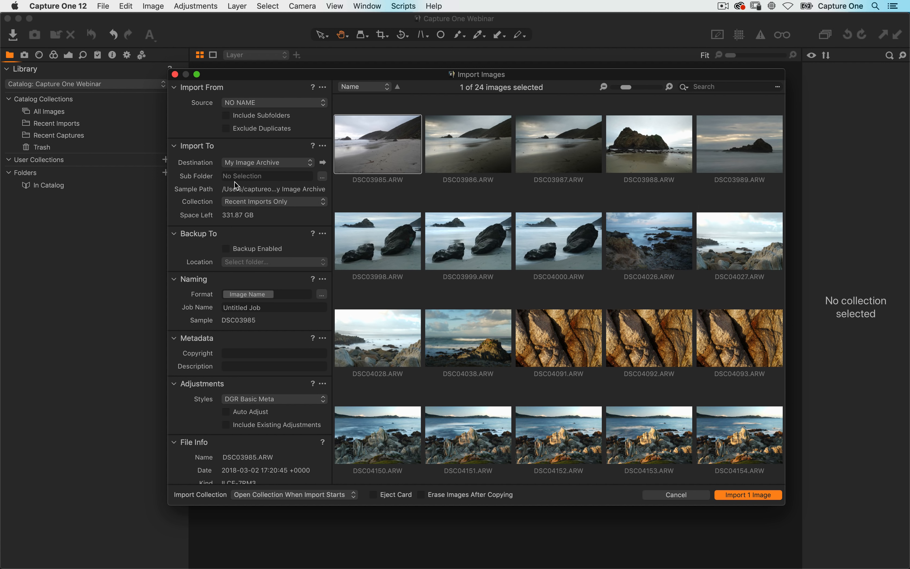
type("Calif")
type("roni")
key("BackSpace")
key("BackSpace")
key("BackSpace")
key("BackSpace")
key("BackSpace")
type("ornia 032018")
- Remove the DGR Basic Meta style from the import adjustments
left_click(286, 398)
mouse_move(295, 415)
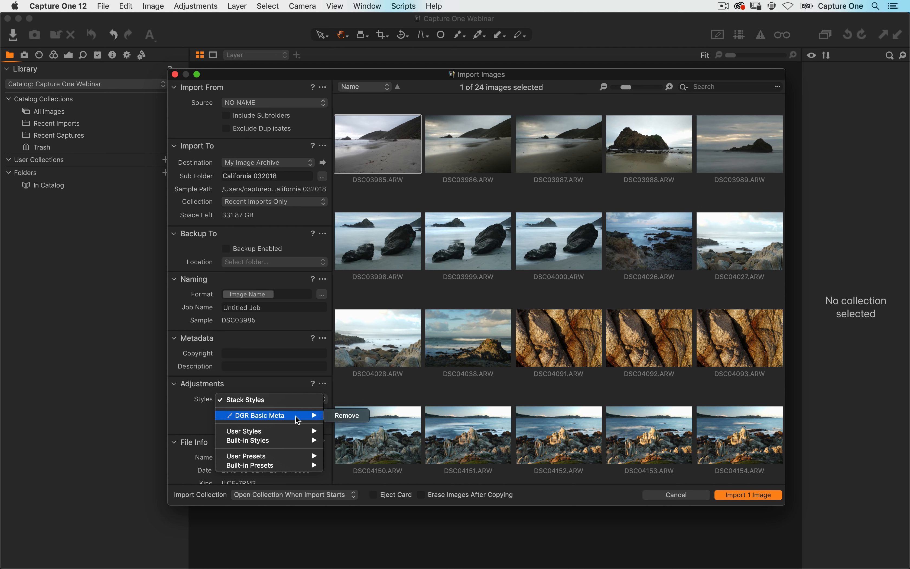
left_click(344, 415)
- Collapse the Adjustments, File Info, Metadata, Naming and Backup To sections of the import dialog
left_click(175, 383)
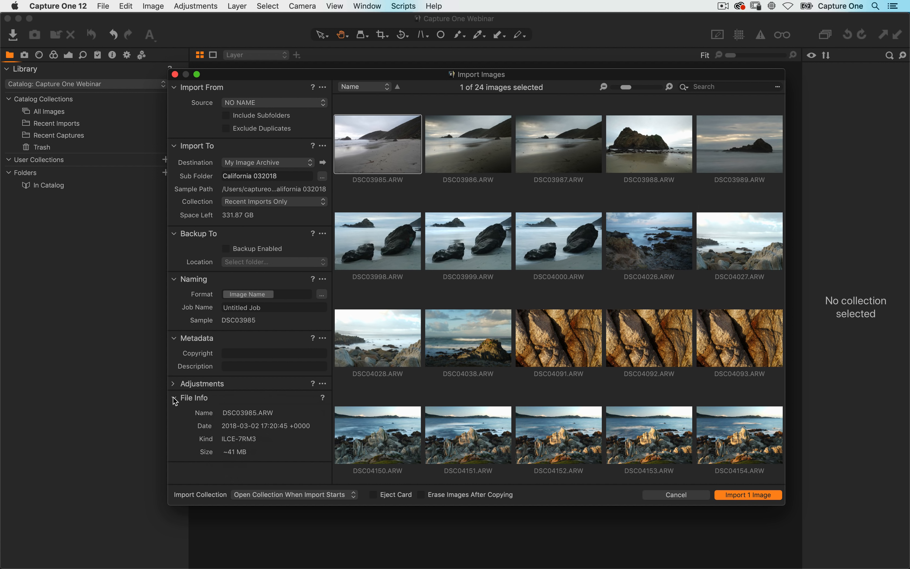
left_click(174, 397)
left_click(175, 339)
left_click(175, 278)
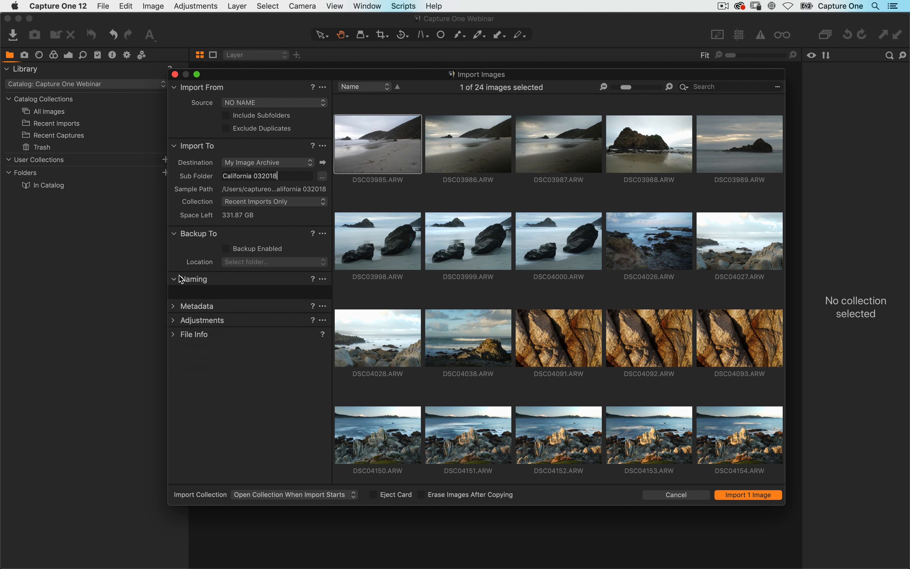
left_click(174, 234)
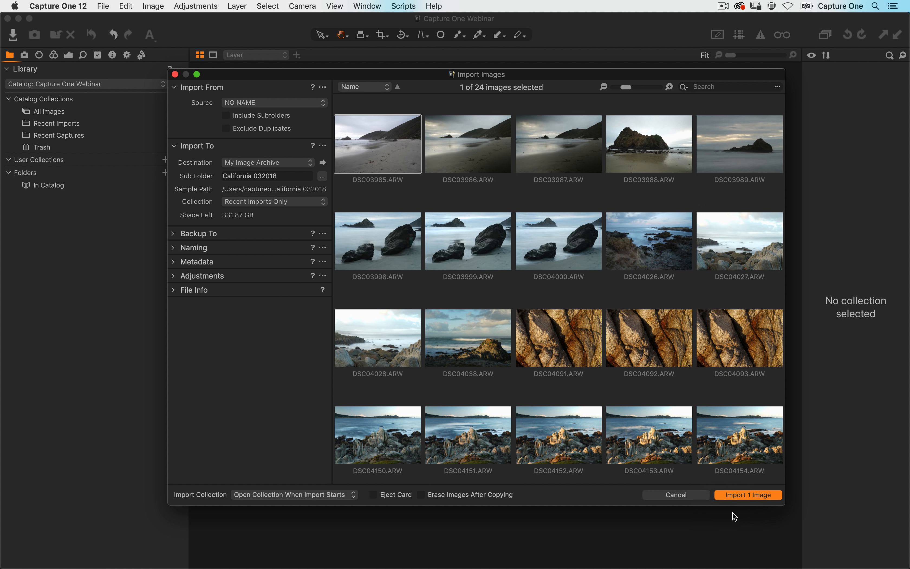
- Import the selected image into the catalog and display it in the viewer
left_click(740, 494)
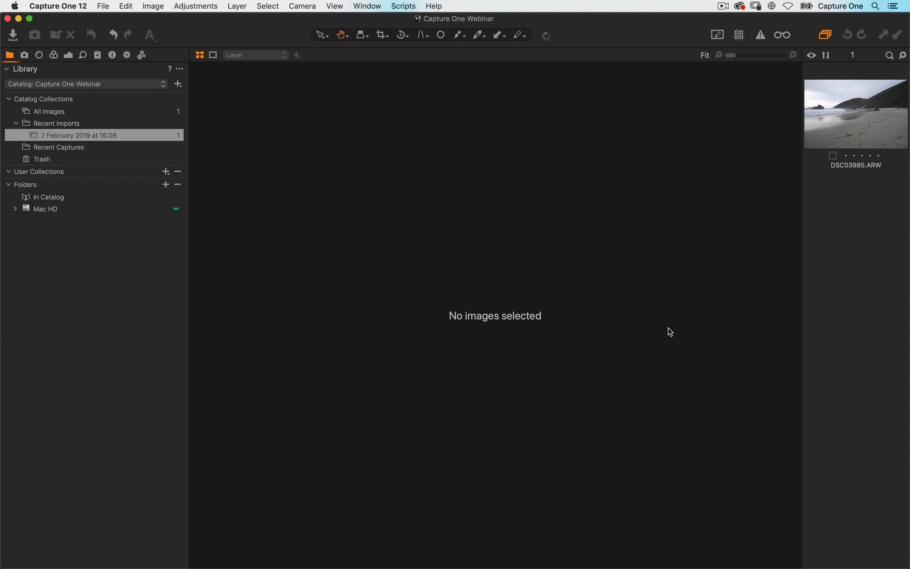
left_click(841, 117)
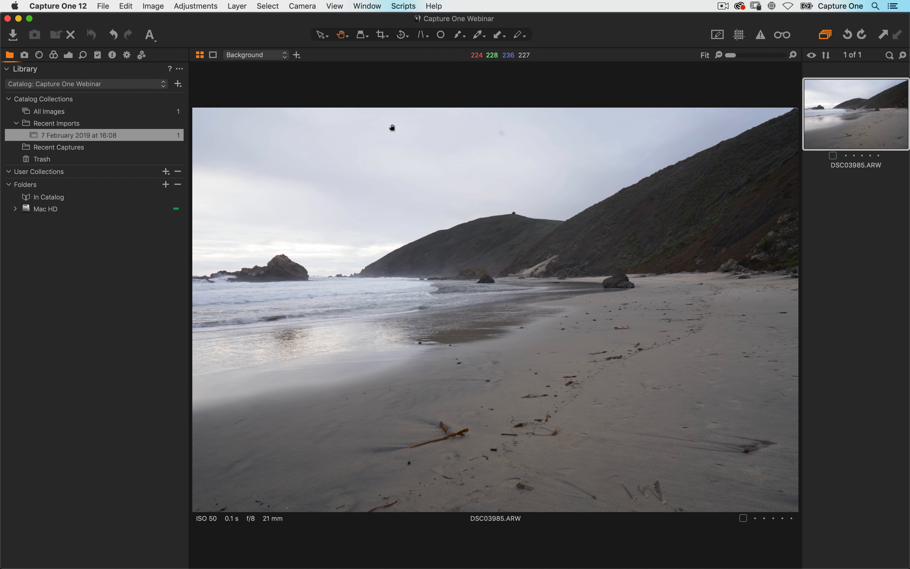
- Switch to Finder and check the contents of the California 032018 folder inside My Image Archive
key("super+Tab")
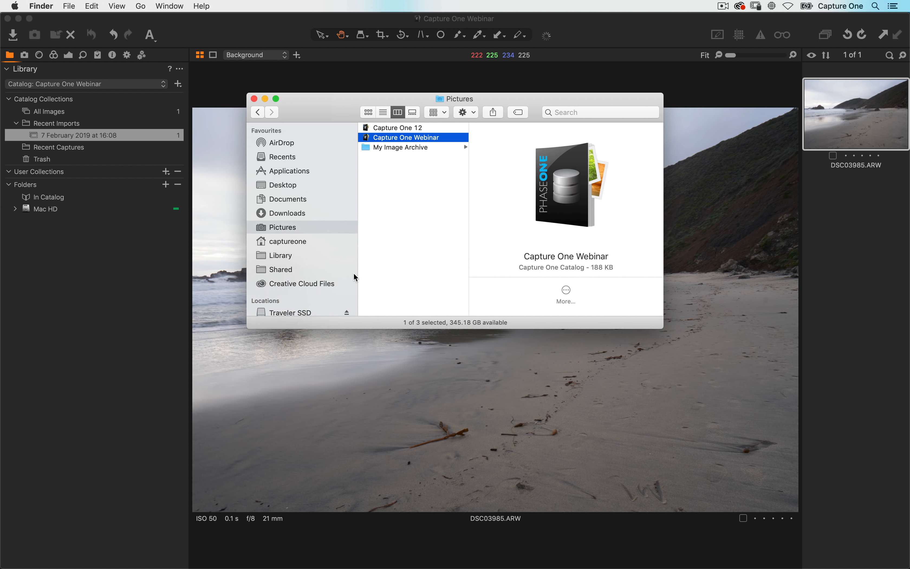
left_click(418, 148)
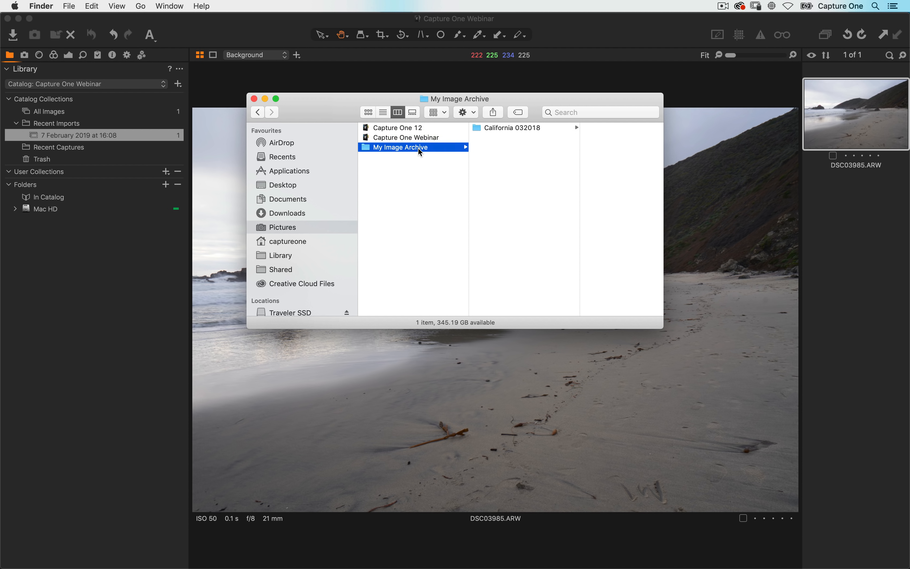
left_click(517, 129)
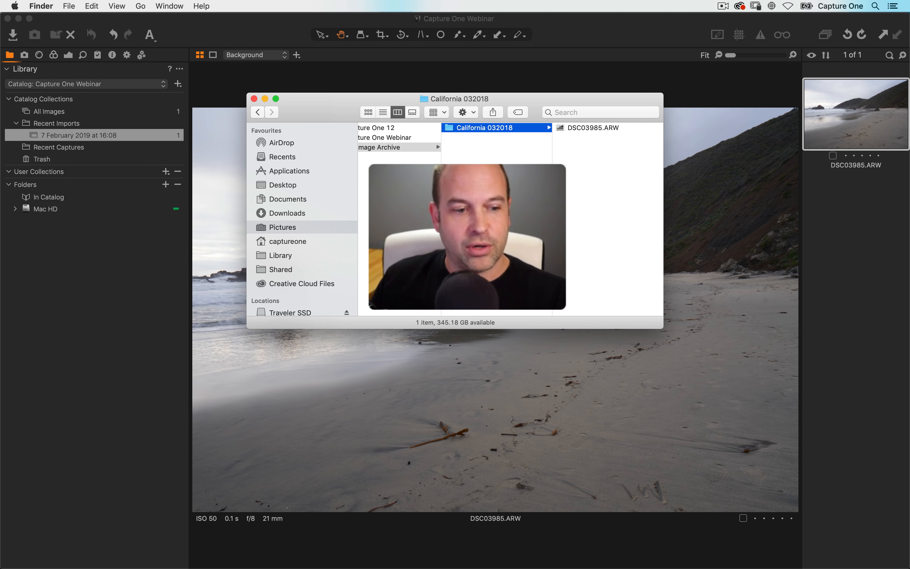
left_click(598, 166)
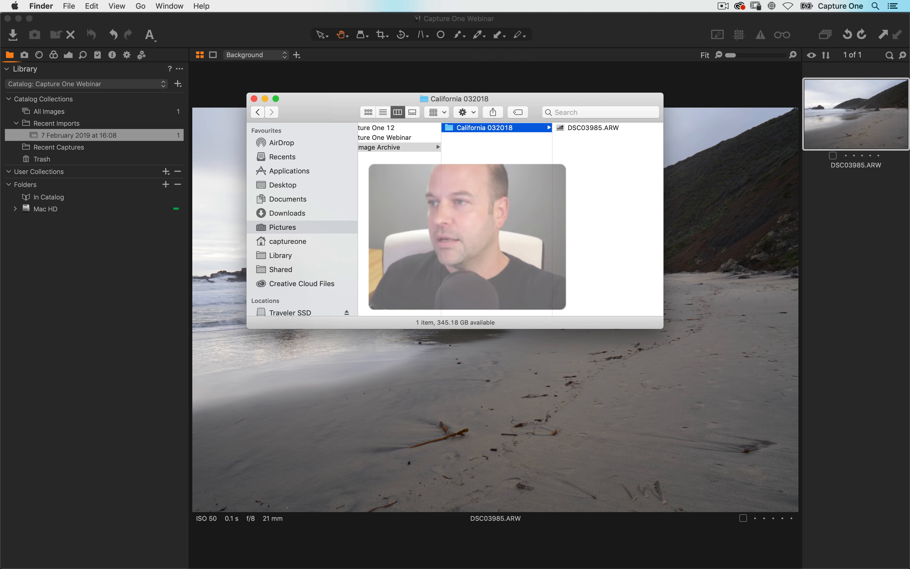
- Return to Capture One, start a new image import from the card, and exclude duplicates
left_click(117, 307)
left_click(103, 5)
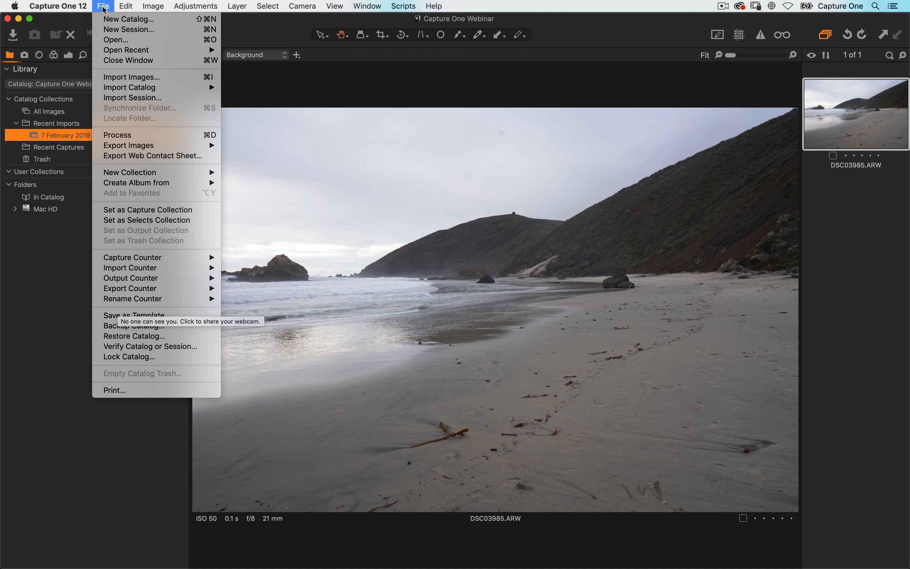
left_click(133, 77)
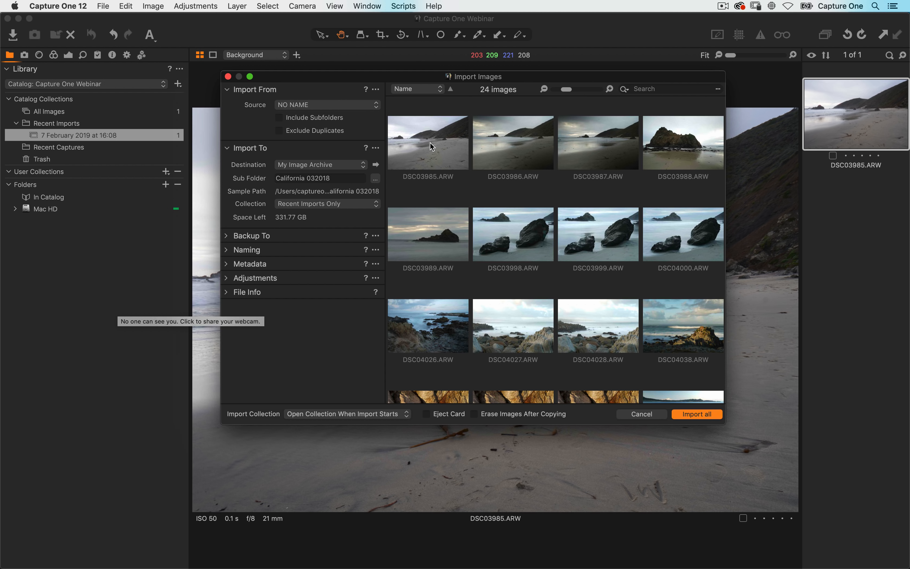
left_click(279, 130)
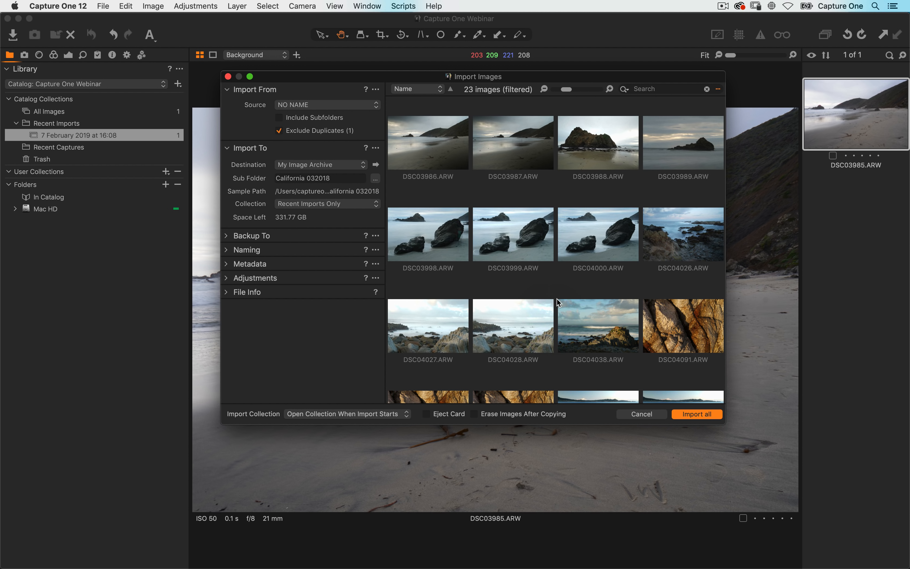
- Examine the advanced search rules available for filtering the card's images, adding a blank search criterion
left_click(718, 89)
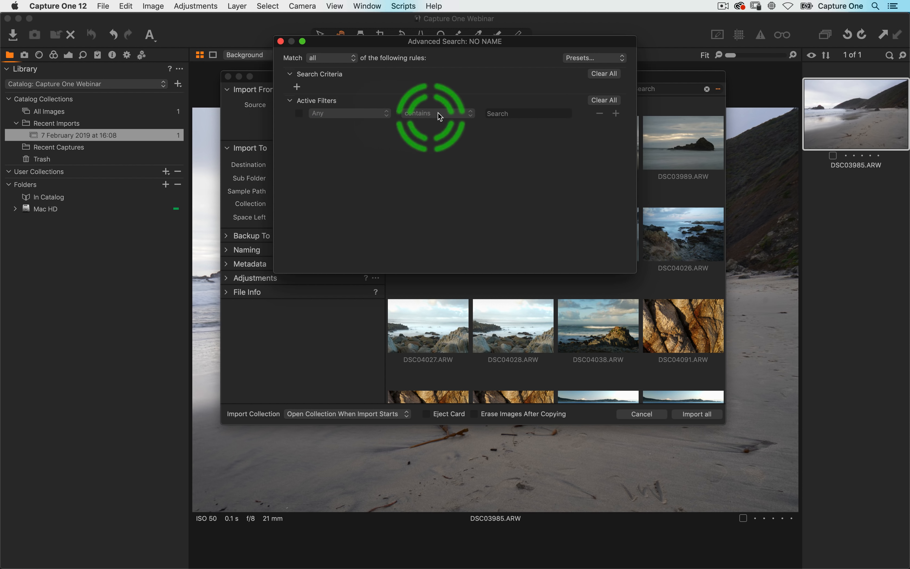
left_click(297, 87)
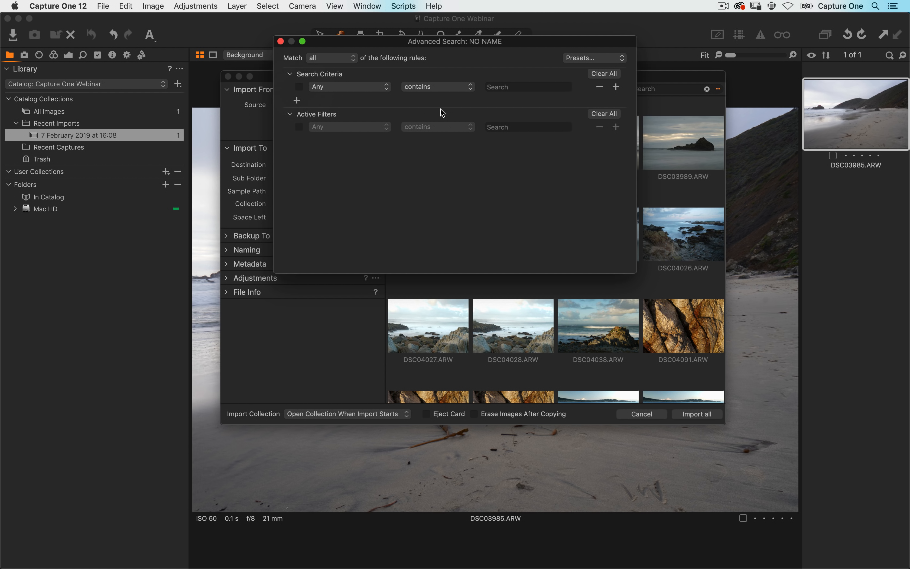
left_click(281, 41)
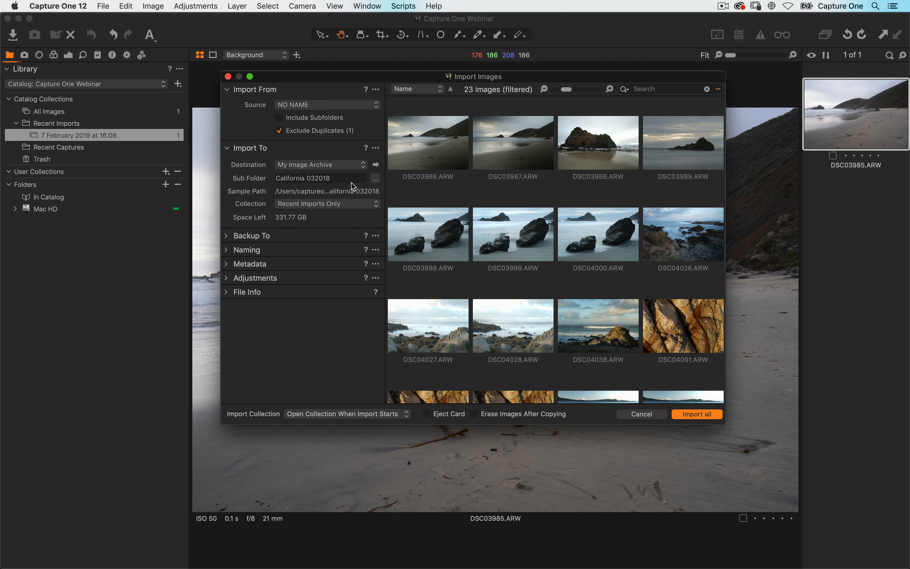
- Clear the import sub folder name and open an enlarged Location Sub Folder Tokens editor
left_click_drag(342, 179, 278, 179)
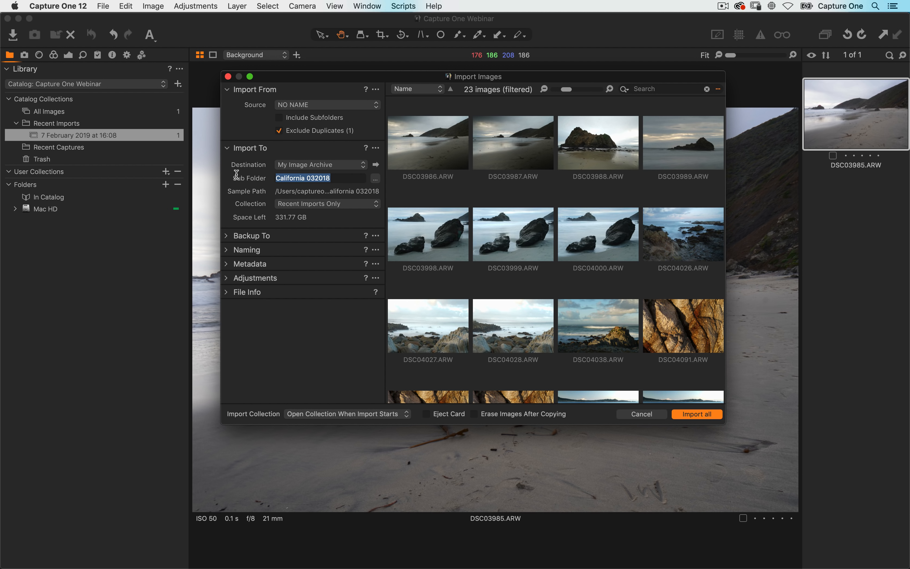
key("BackSpace")
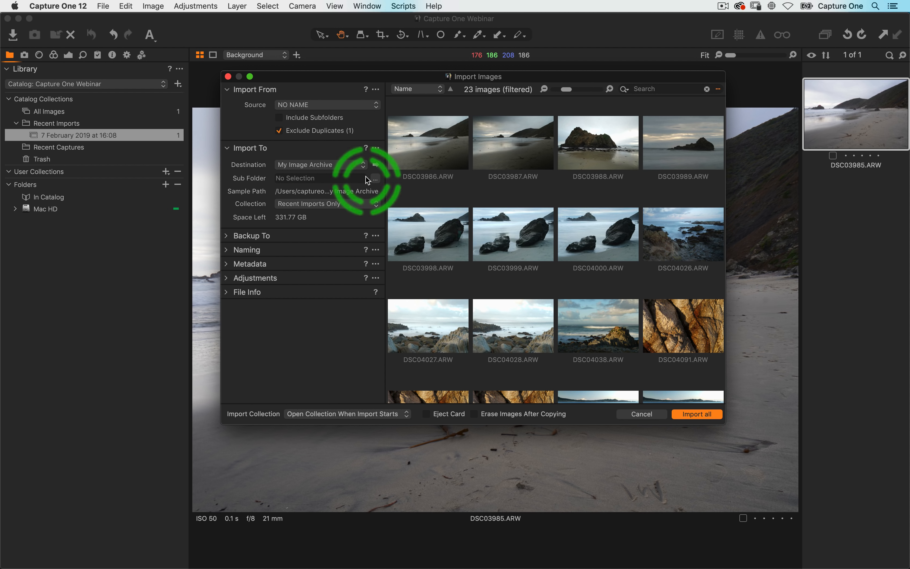
left_click(375, 179)
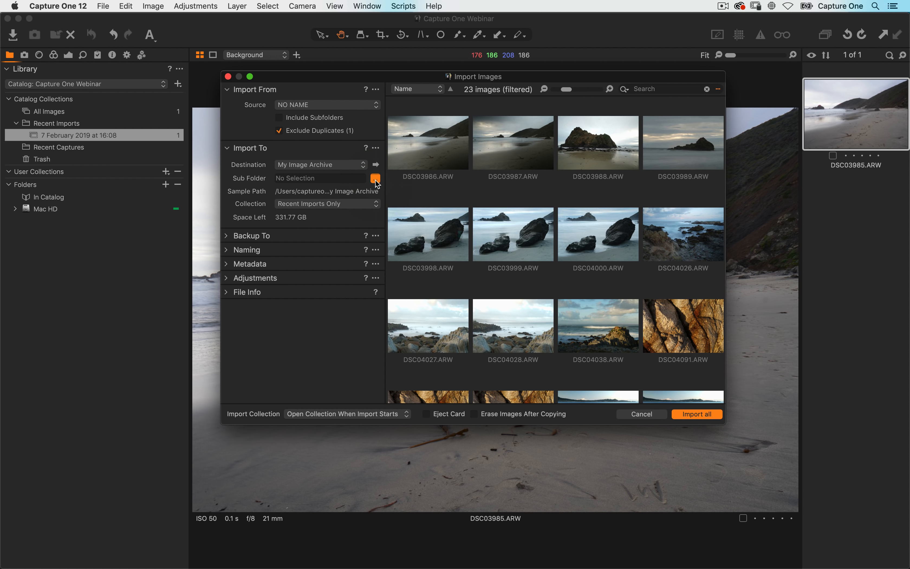
left_click_drag(377, 73, 329, 49)
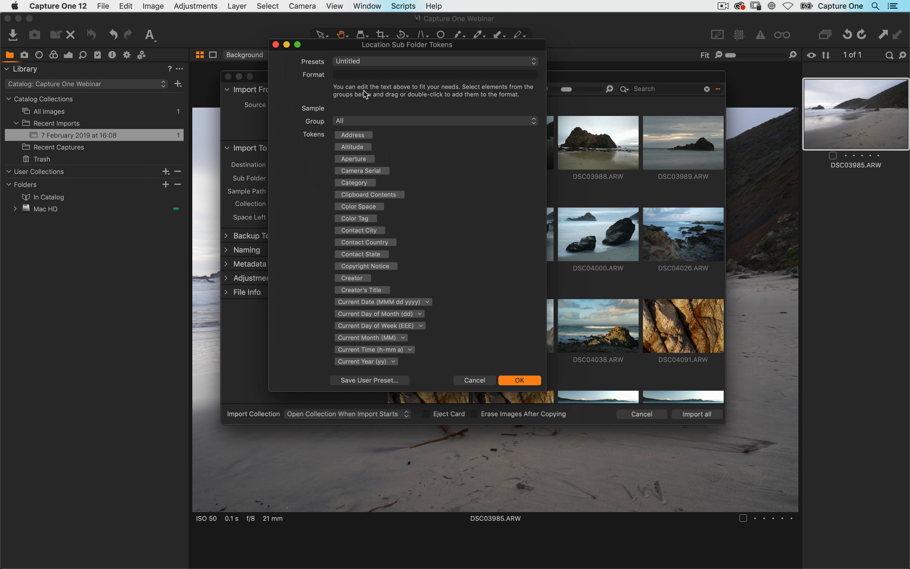
left_click_drag(543, 390, 651, 496)
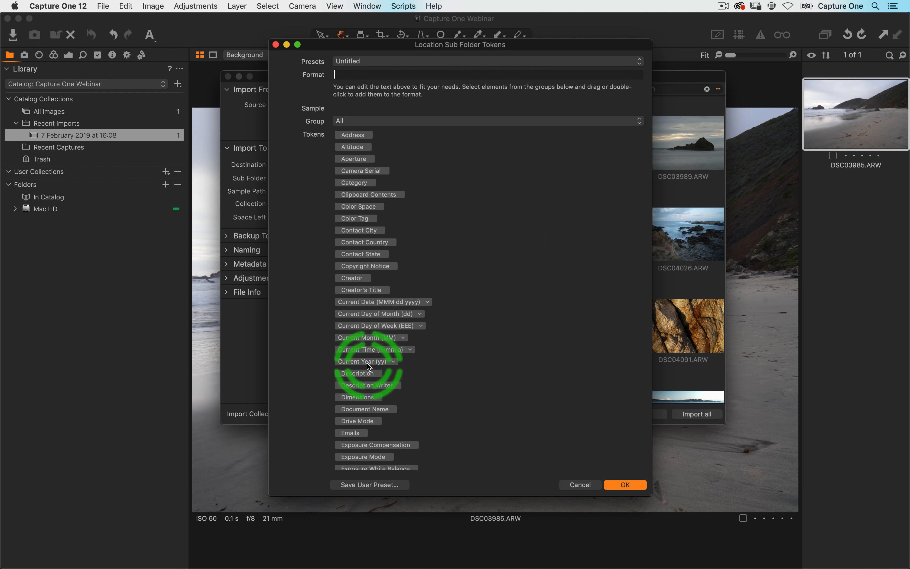
- Look through all available sub folder tokens and limit the list to the Date and Time group
scroll(382, 337, "down", 10)
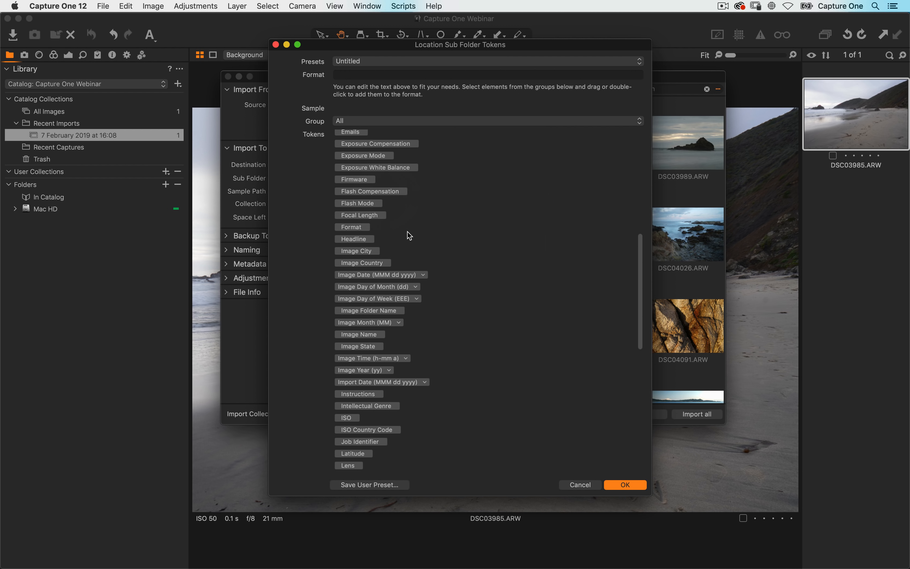
scroll(414, 233, "down", 1)
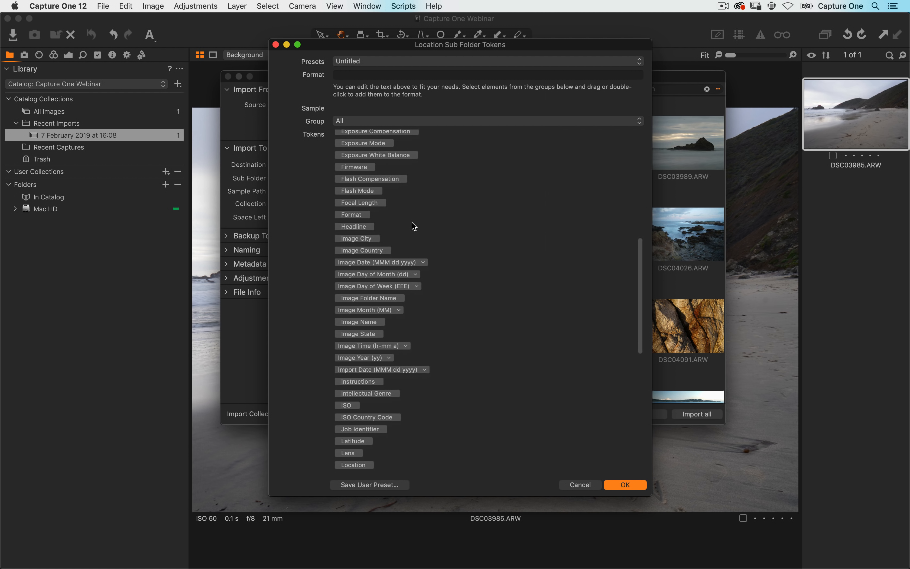
scroll(421, 228, "down", 10)
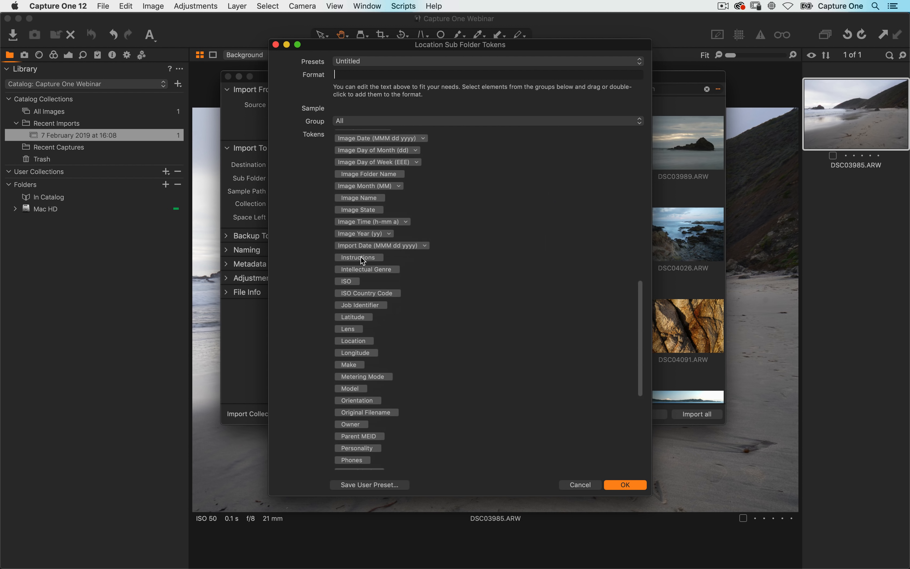
left_click(358, 287)
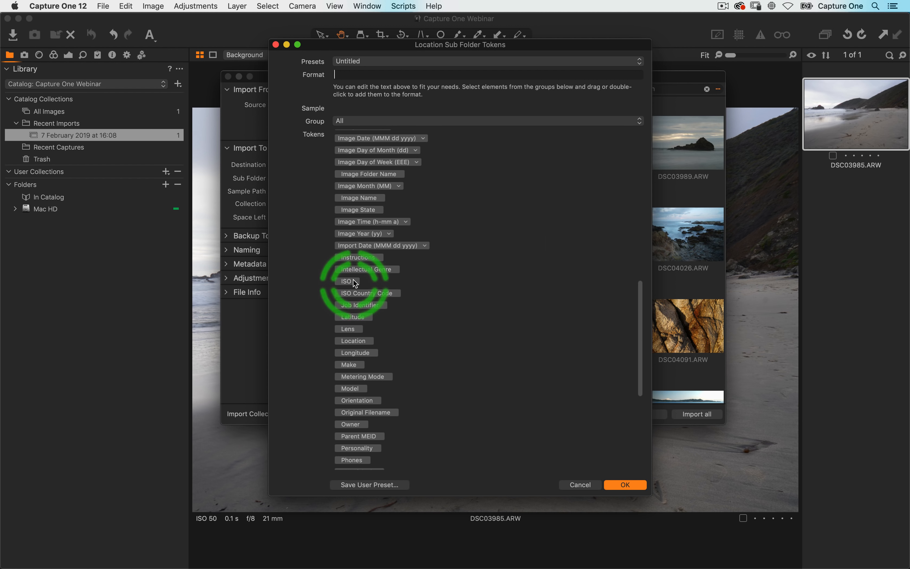
scroll(404, 232, "up", 20)
scroll(404, 232, "up", 6)
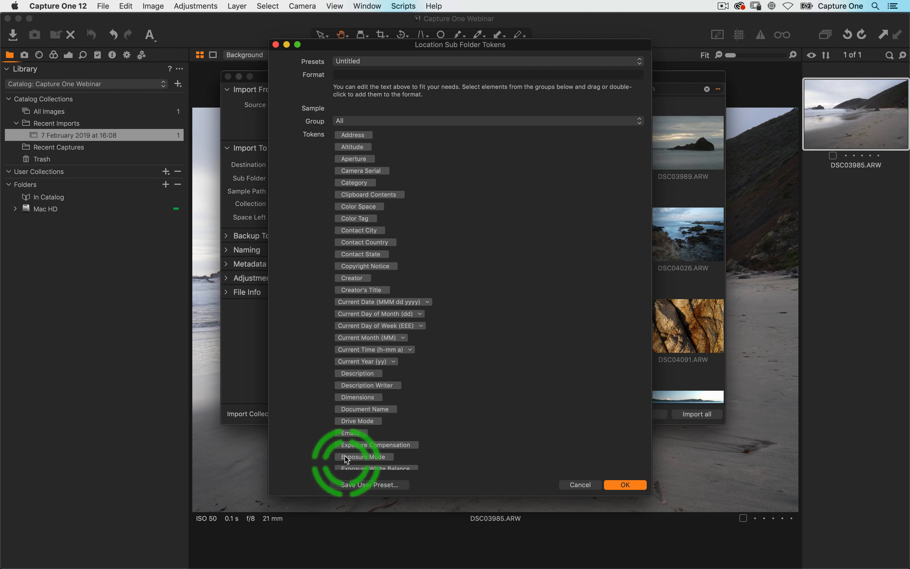
left_click(413, 121)
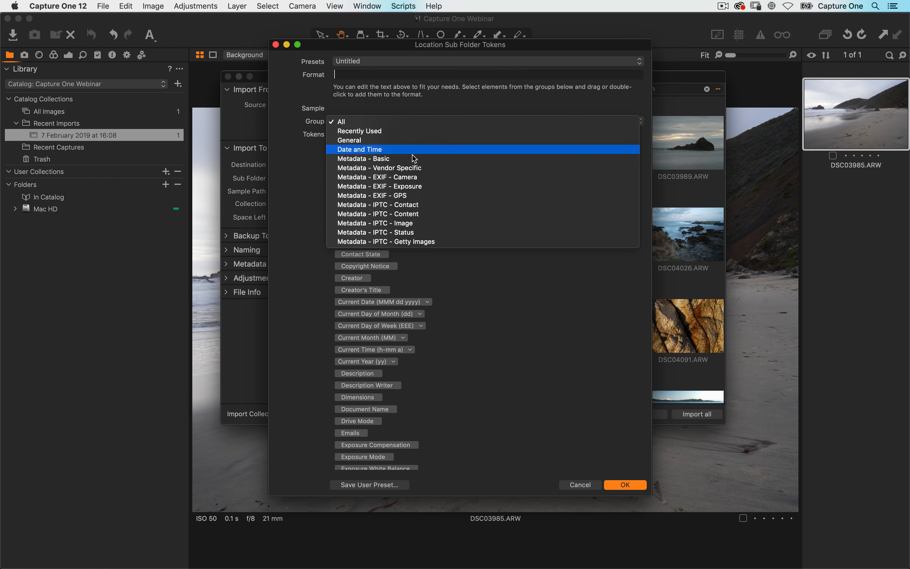
left_click(414, 151)
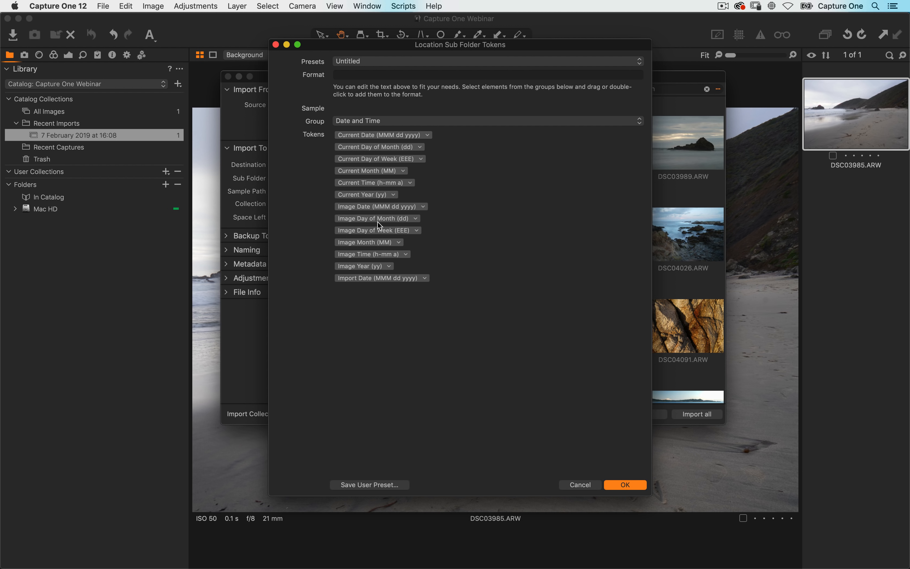
- Try an Image Date token in yy-MM-dd format as the sub folder format, and remove it
left_click_drag(371, 211, 372, 88)
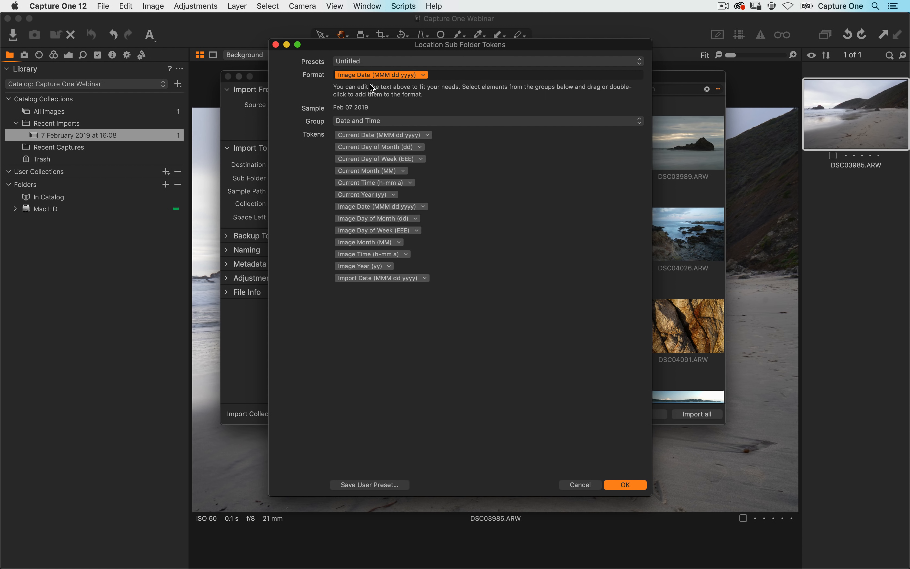
left_click(423, 75)
left_click(425, 92)
left_click(458, 76)
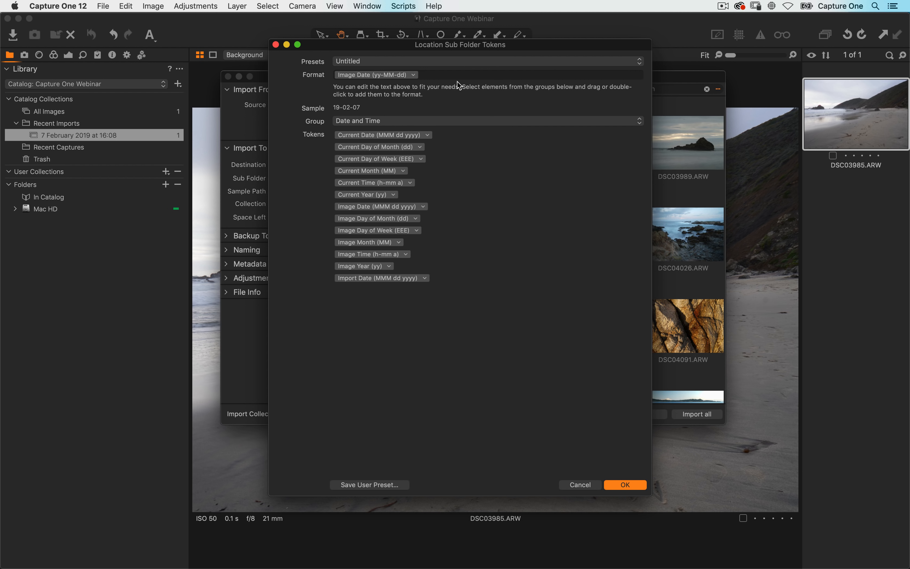
key("BackSpace")
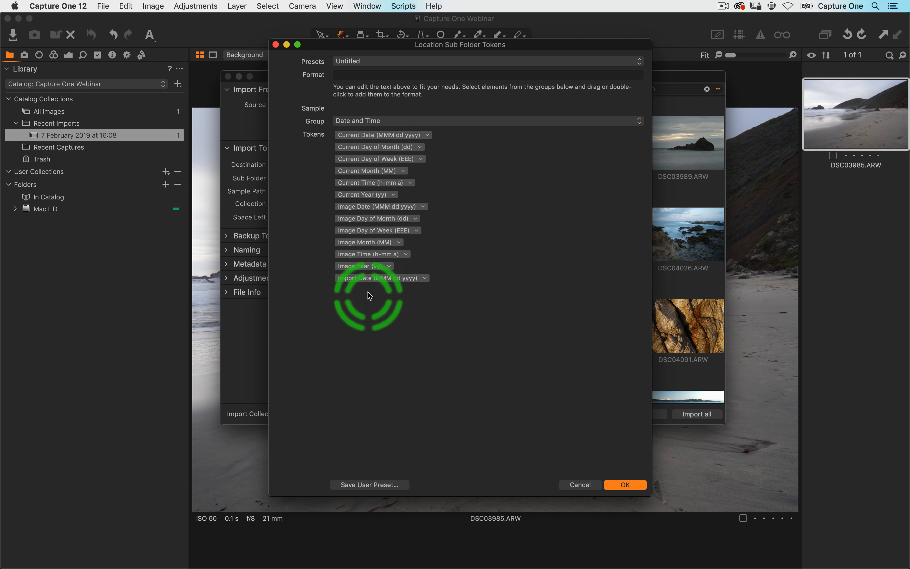
- Add an Image Year token to the sub folder format and set it to the four-digit yyyy style
left_click_drag(356, 267, 356, 74)
left_click(389, 74)
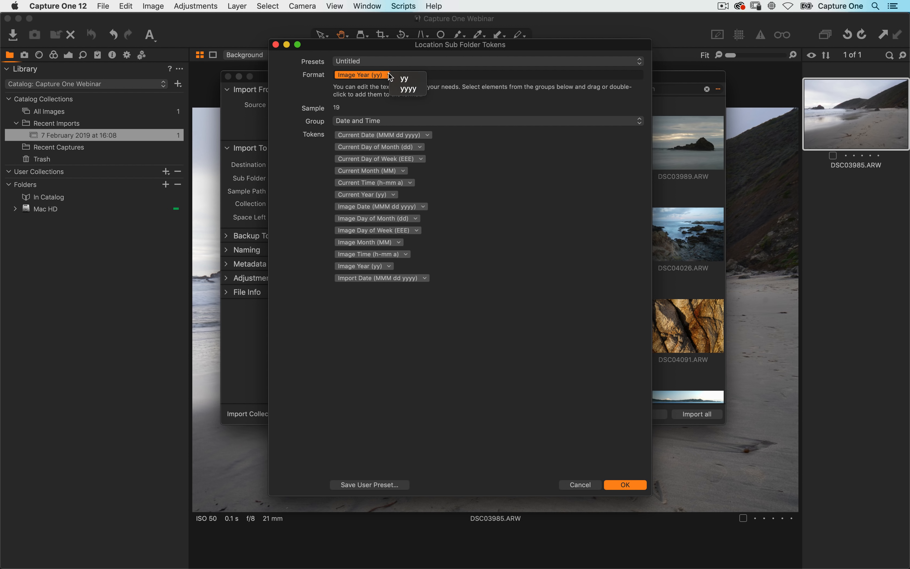
left_click(406, 89)
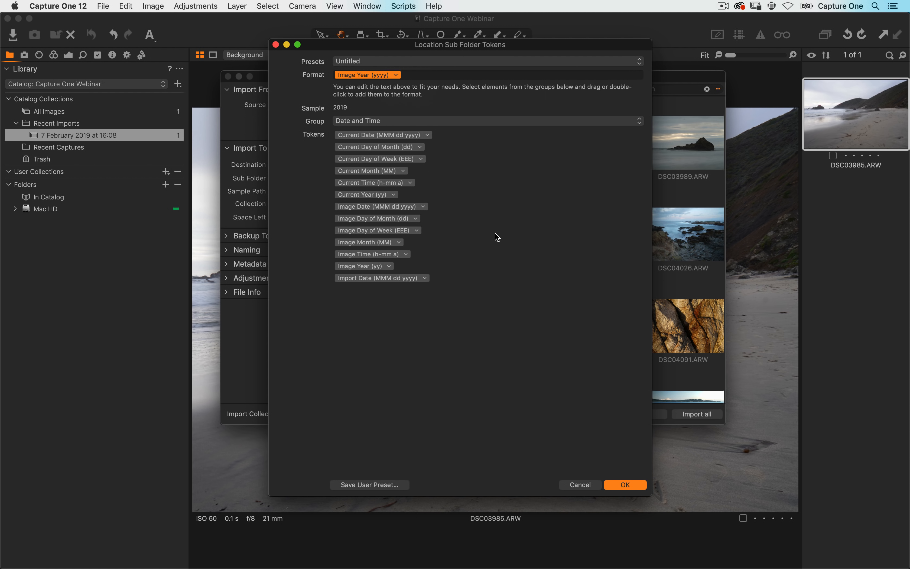
left_click(476, 237)
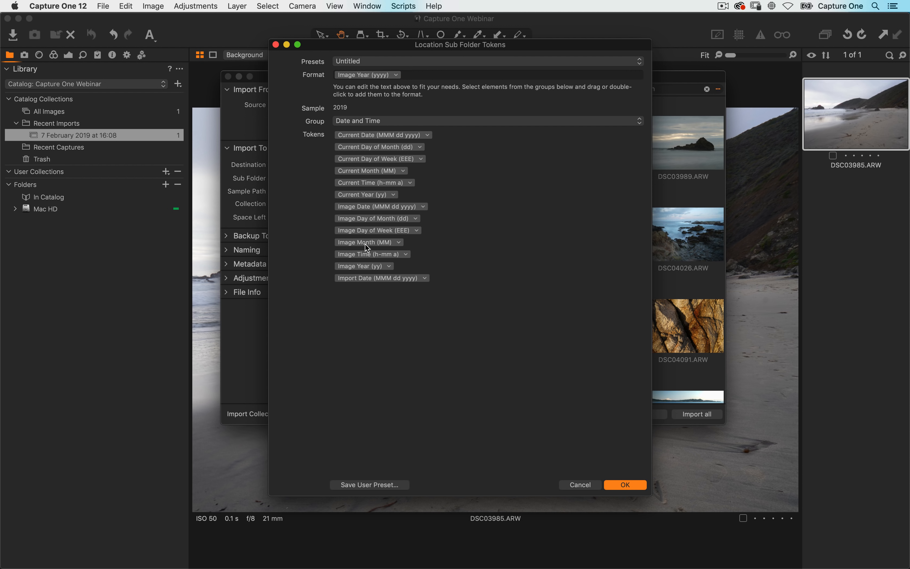
- Append an Image Month token in MMM style and an Image Day of Month token in dd style after the year
left_click_drag(362, 244, 439, 91)
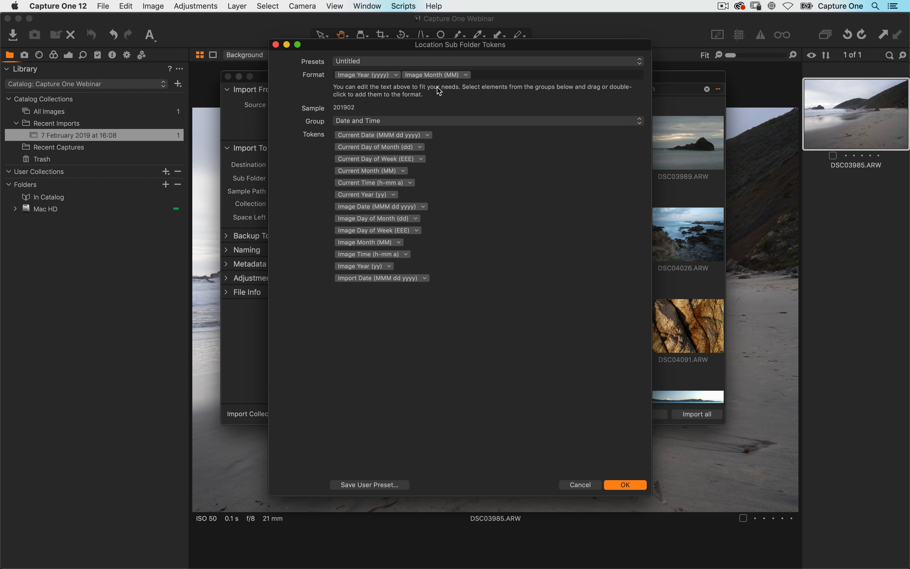
left_click(466, 74)
left_click(476, 102)
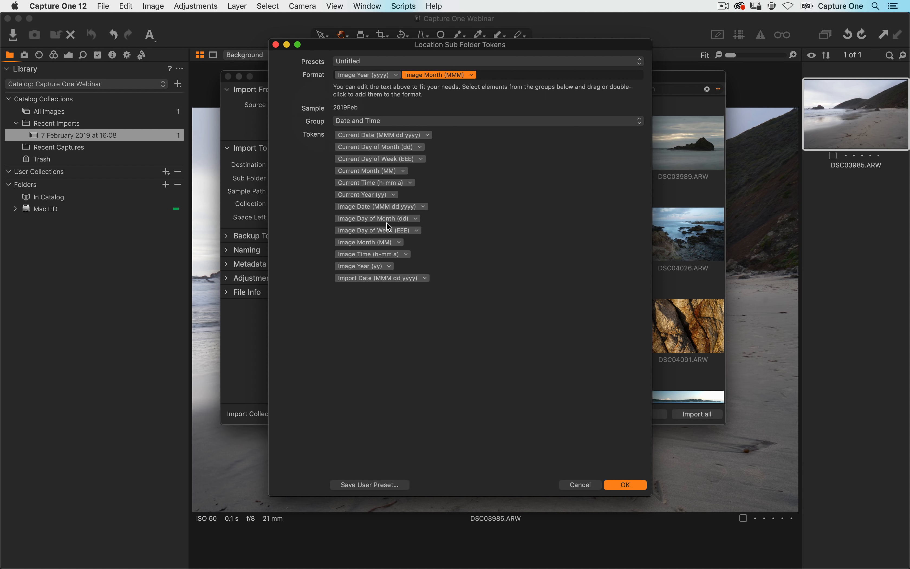
left_click_drag(379, 218, 517, 77)
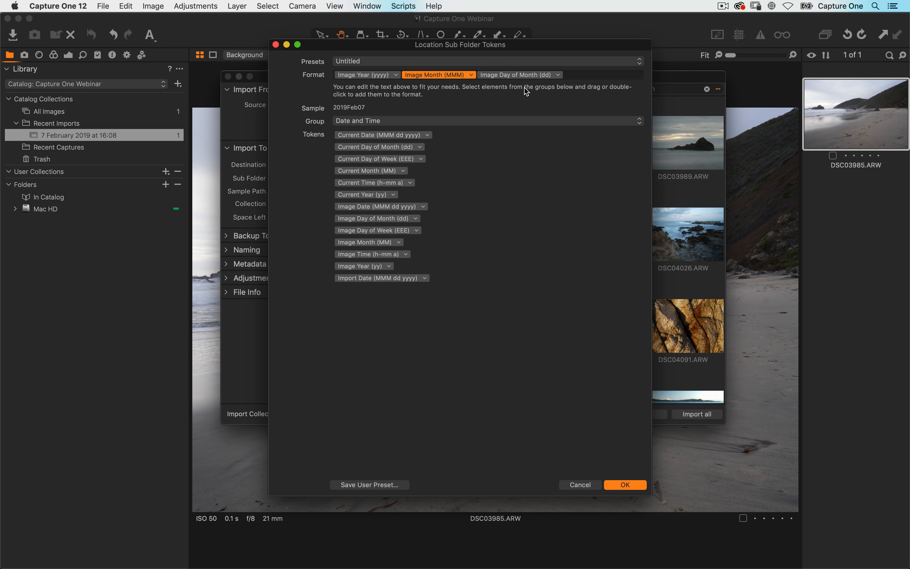
left_click(559, 76)
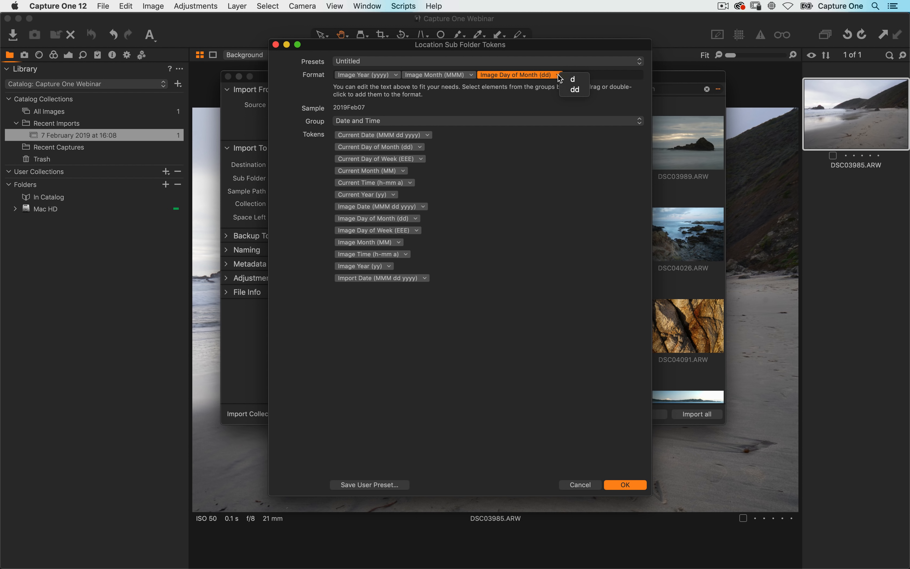
left_click(554, 143)
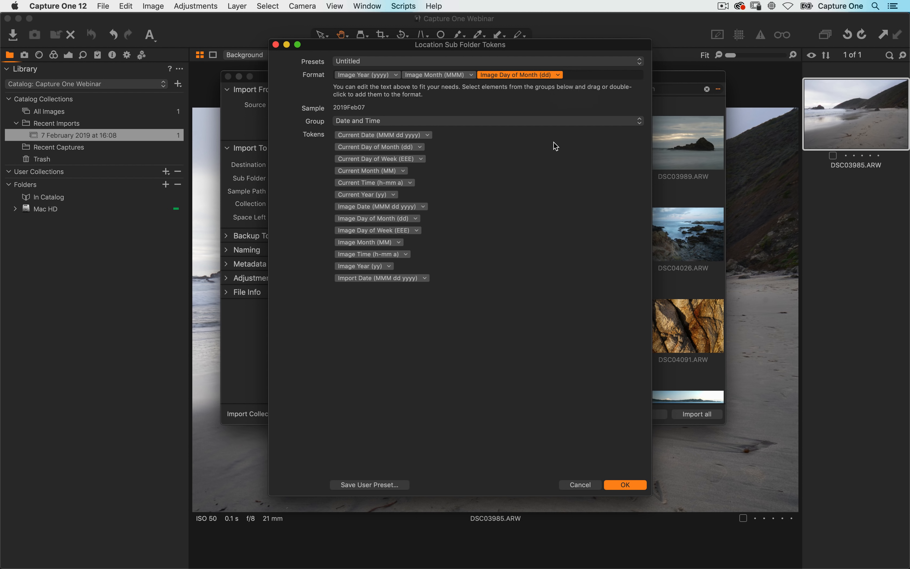
- Separate the year, month and day tokens in the sub folder format with hyphens
left_click(577, 78)
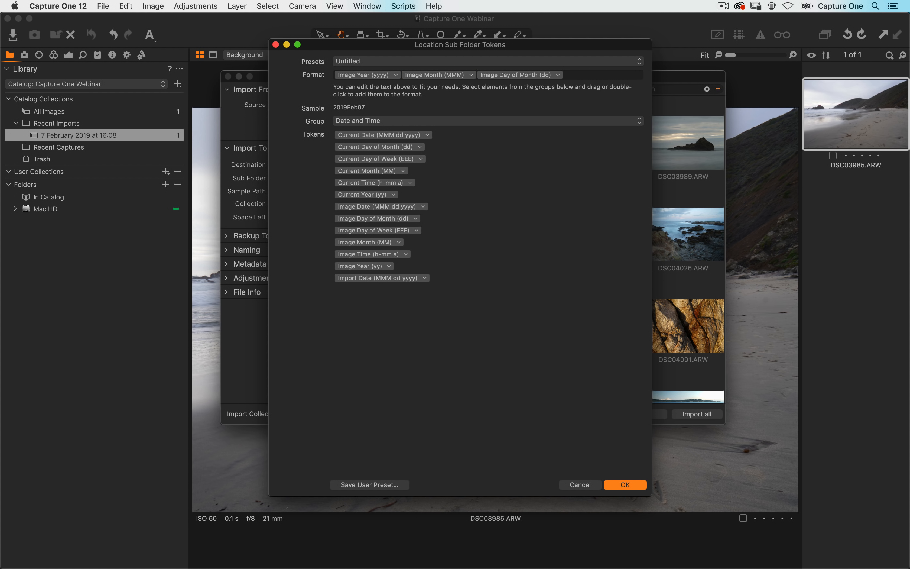
type("-")
left_click(402, 74)
type("-")
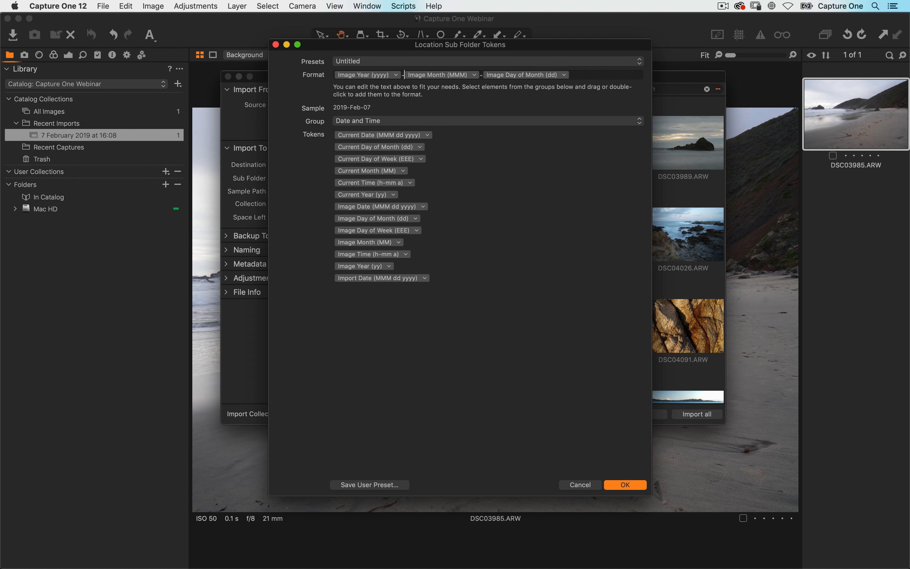
left_click(335, 111)
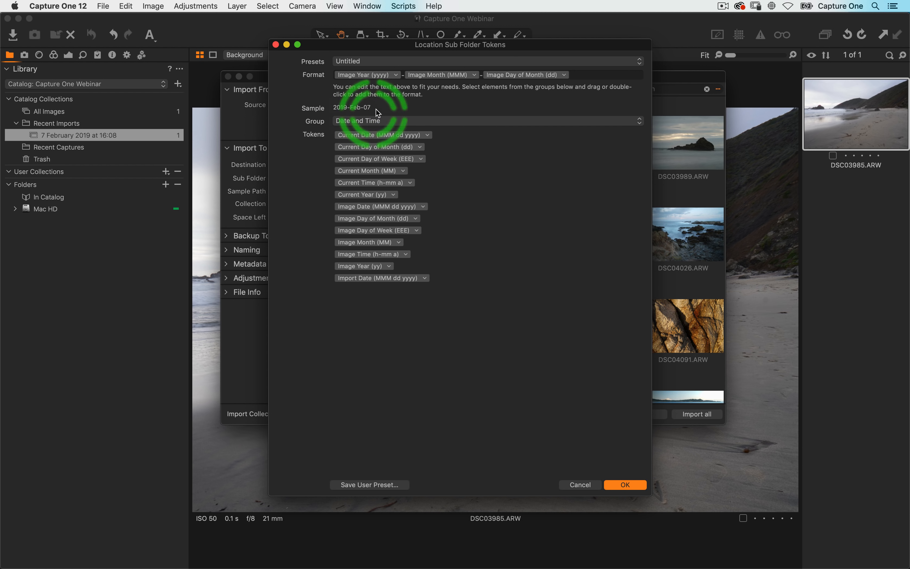
- Save the year-month-day token format as a user preset named My Date Setup and apply it to the sub folder
left_click(386, 61)
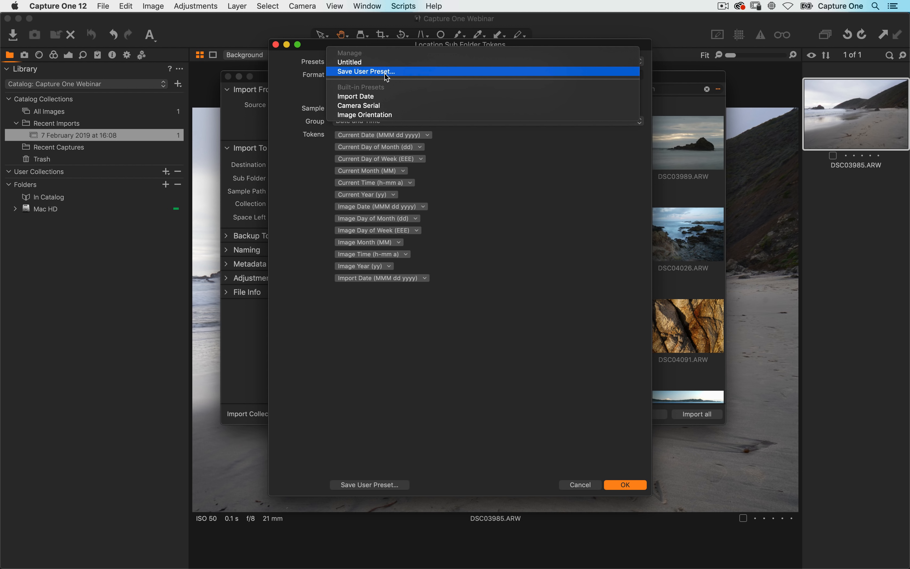
left_click(483, 183)
left_click(387, 66)
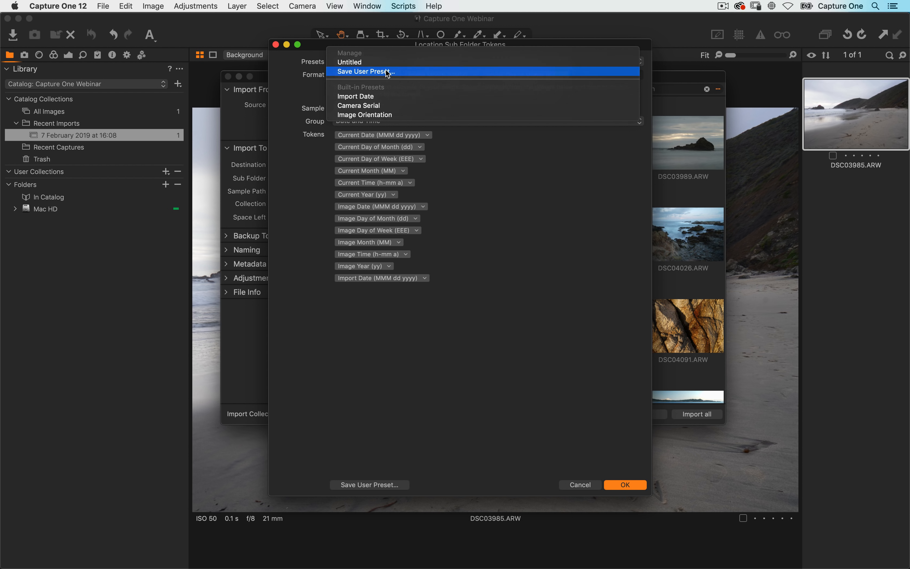
left_click(387, 71)
type("My Date Setup")
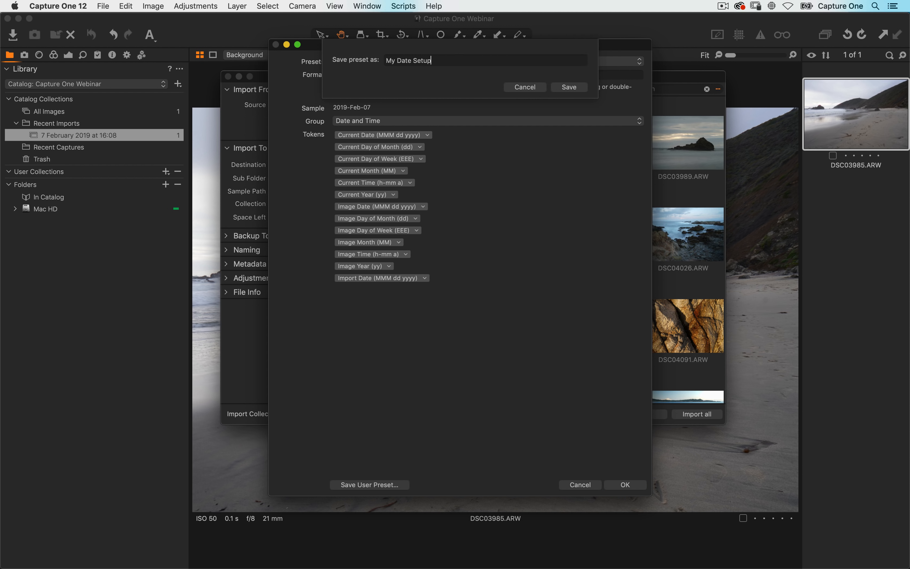
key("super+a")
left_click(576, 87)
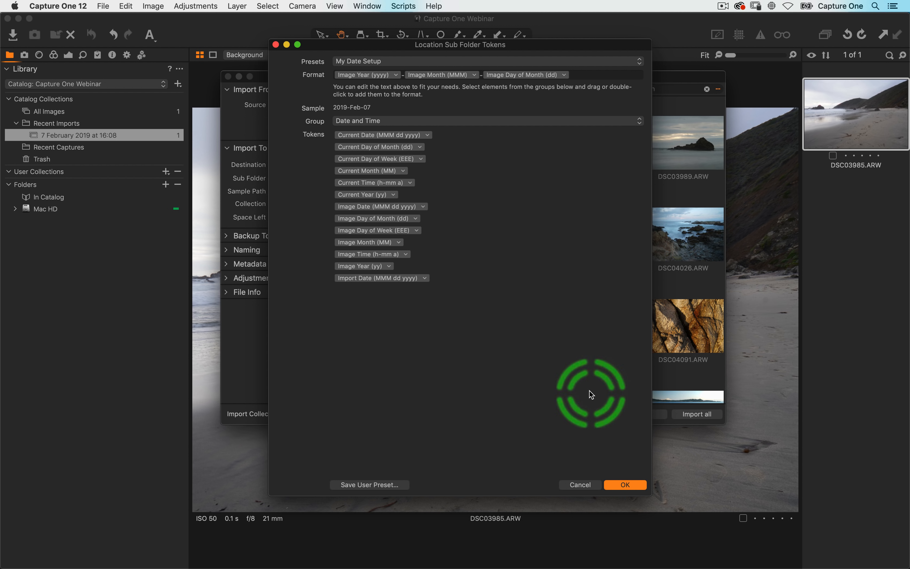
left_click(625, 484)
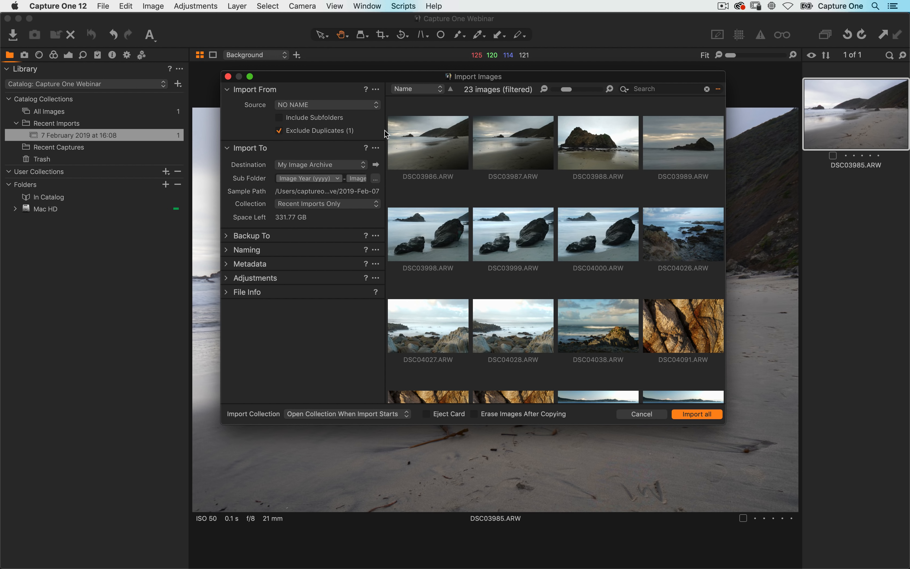
- Import all of the card's images into My Image Archive and look through the imported thumbnails
left_click(696, 414)
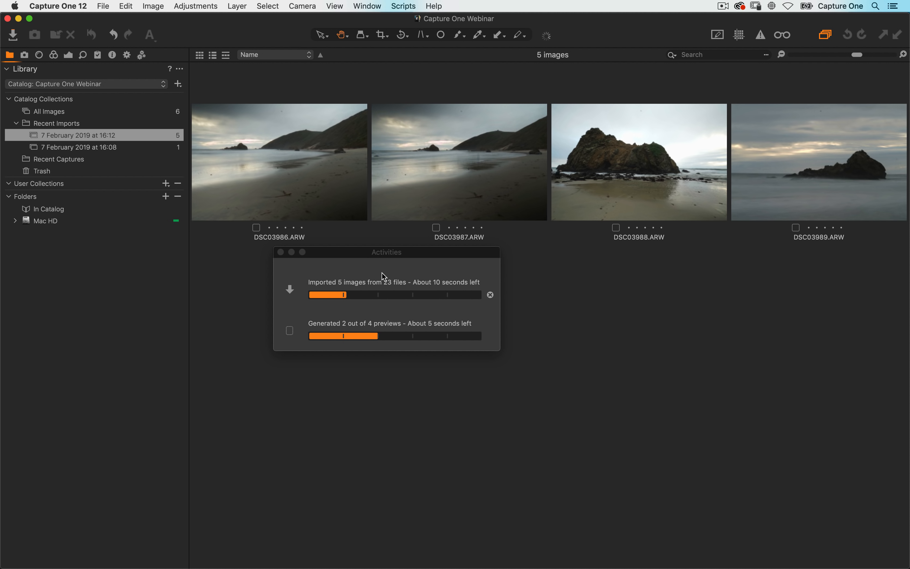
left_click(346, 294)
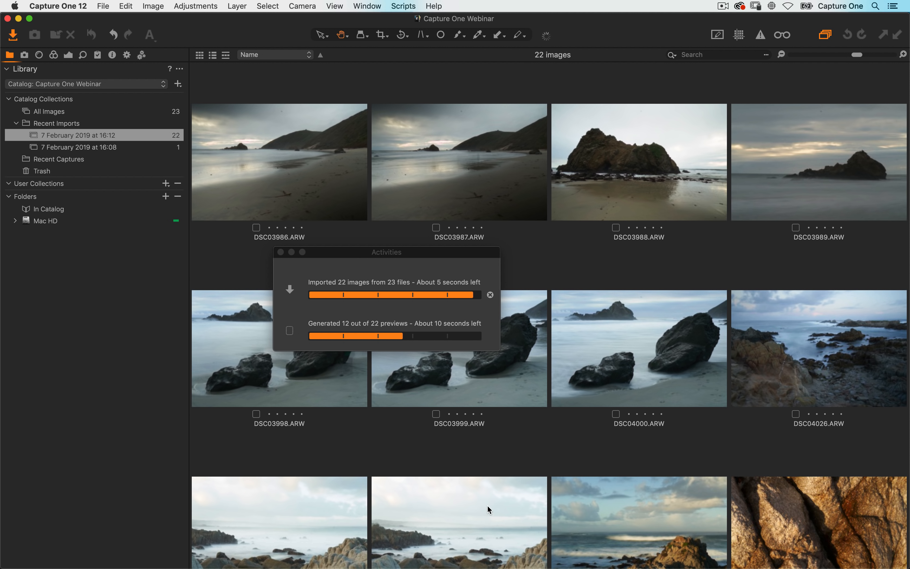
scroll(488, 506, "down", 7)
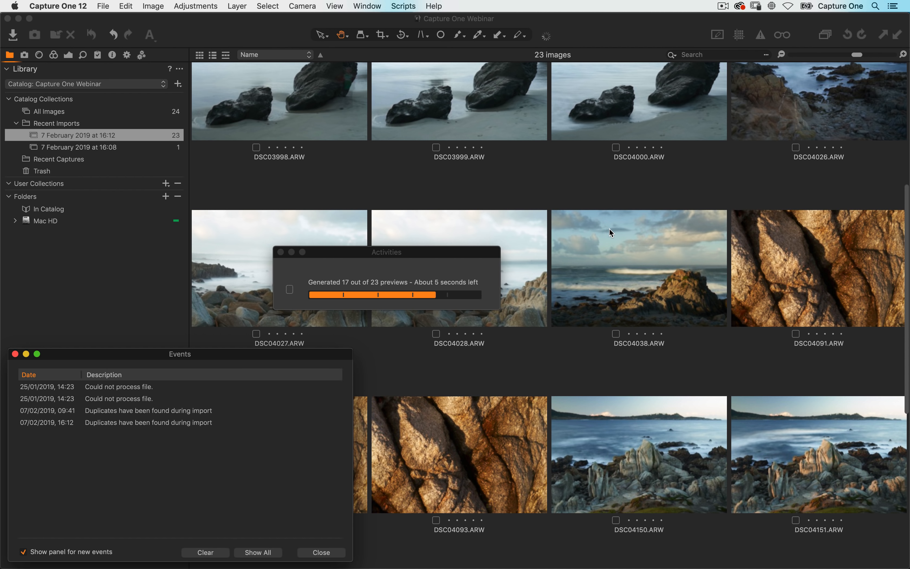
- Examine the available Preview Image Size options in the Image preferences and close the preferences
left_click(79, 7)
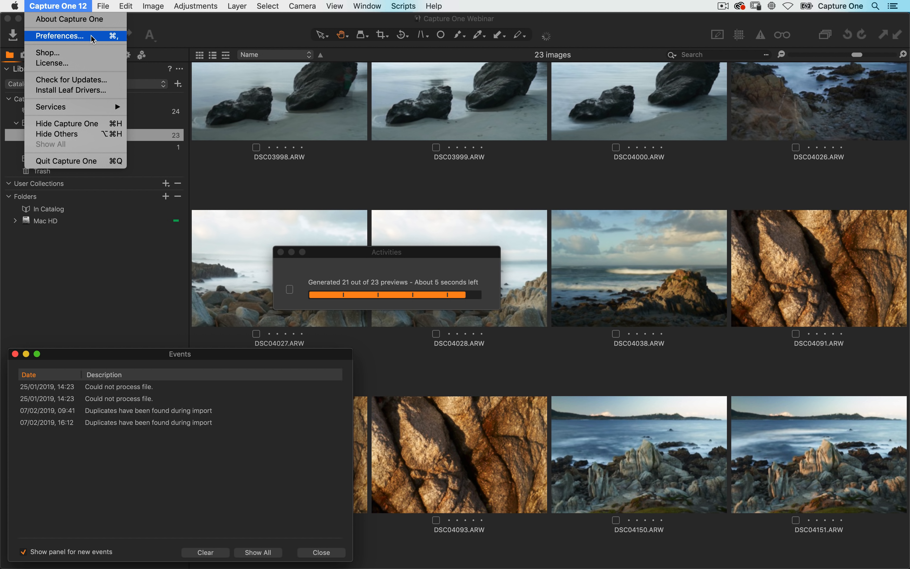
left_click(93, 36)
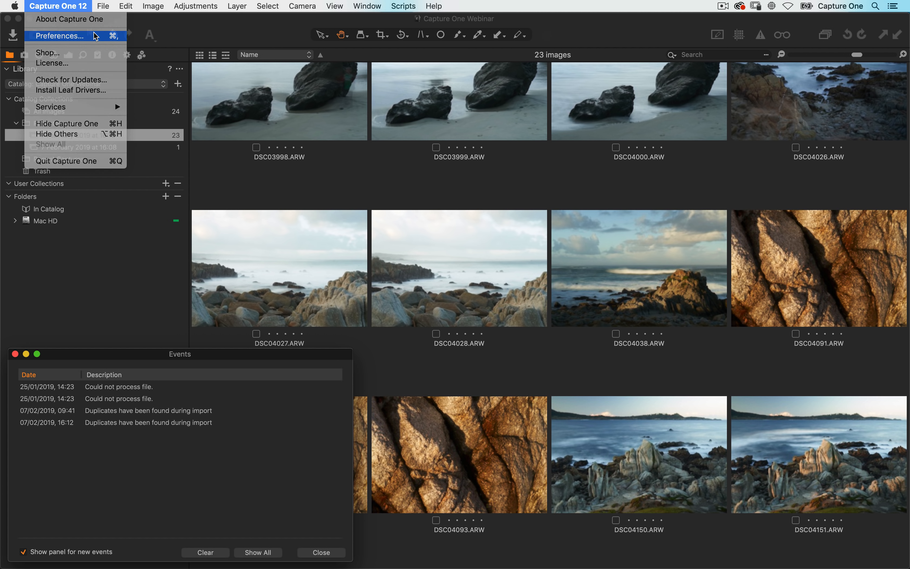
left_click_drag(318, 76, 436, 59)
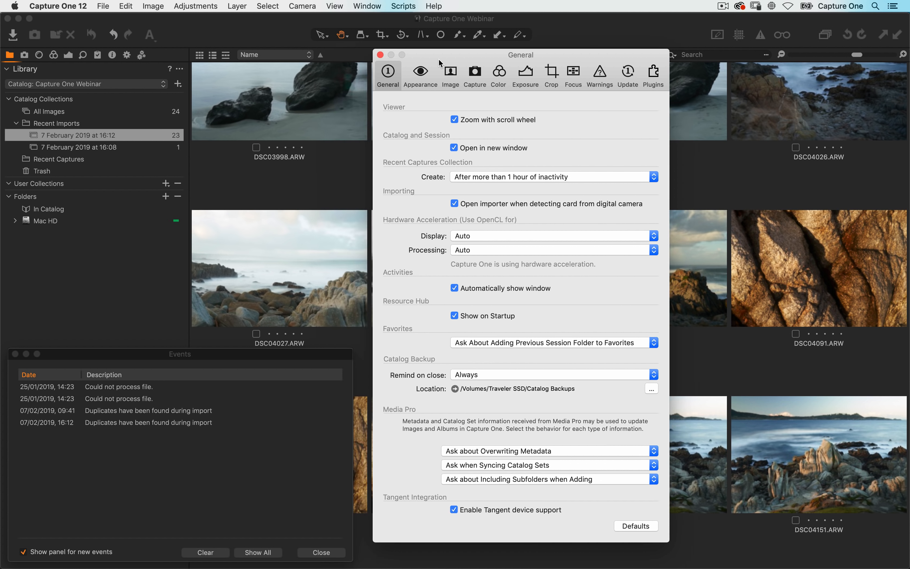
left_click(451, 73)
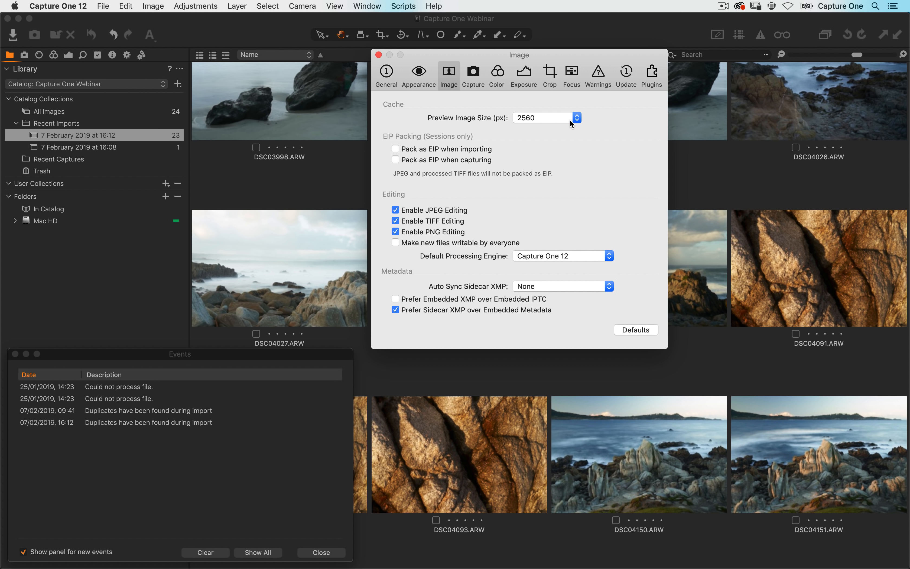
left_click(520, 117)
left_click(537, 119)
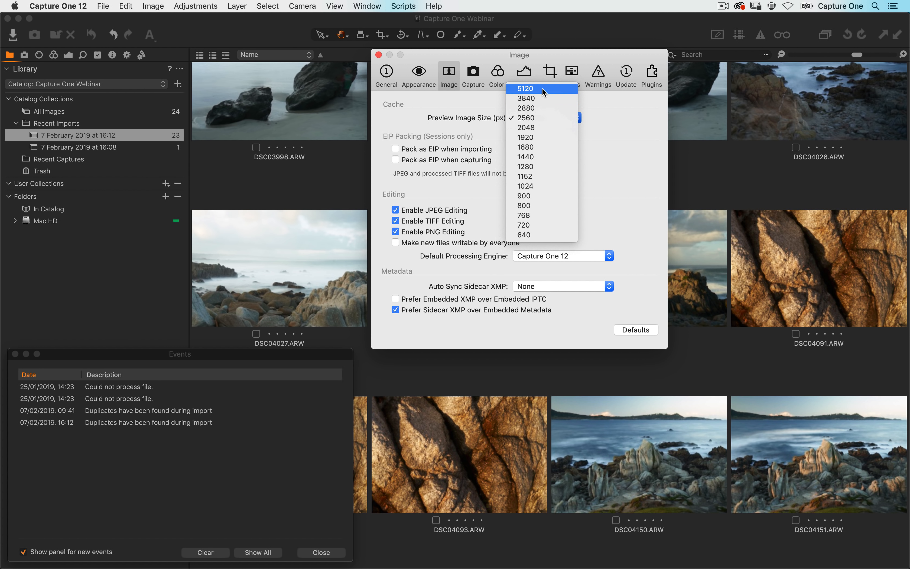
left_click(608, 100)
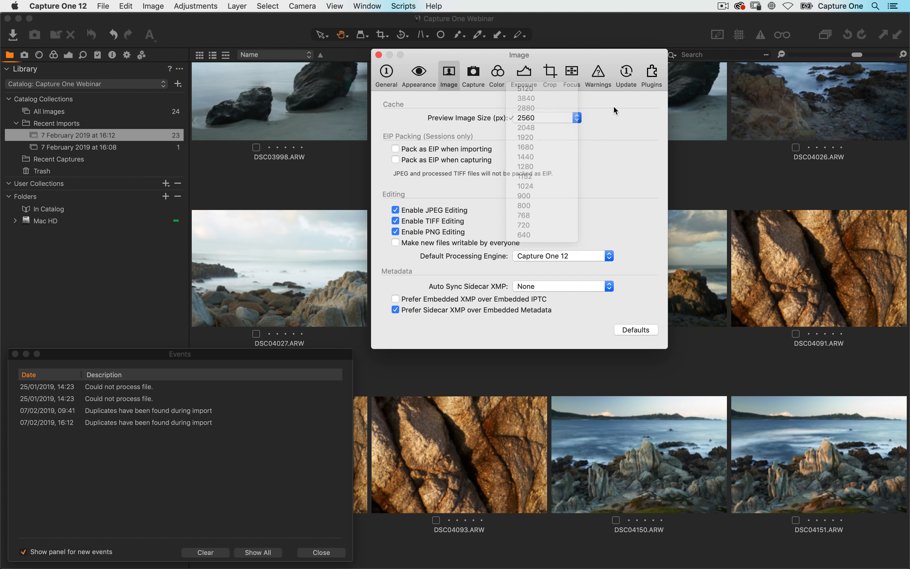
left_click(378, 55)
- View the imported images one by one from DSC03988.ARW to DSC04026.ARW, and inspect DSC04026.ARW at 100%
left_click(336, 125)
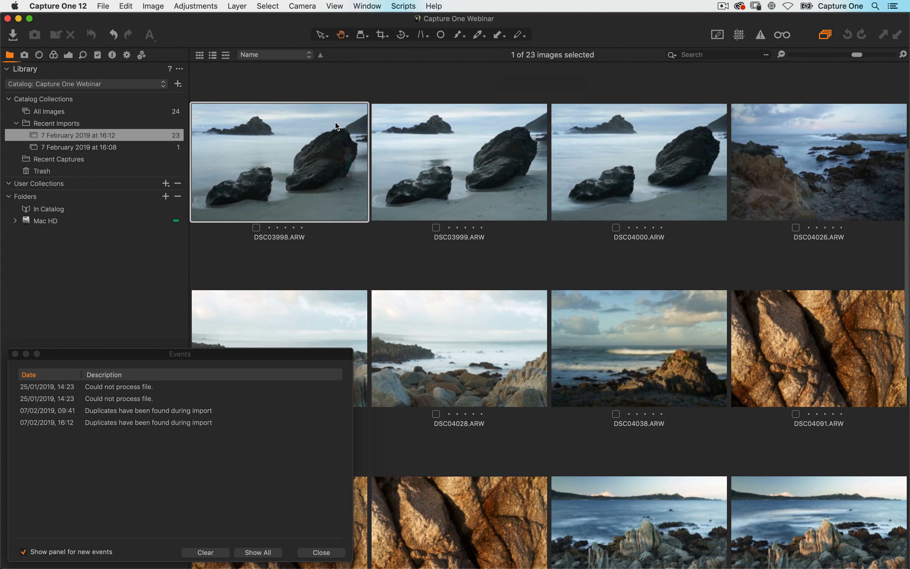
double_click(309, 151)
left_click(830, 157)
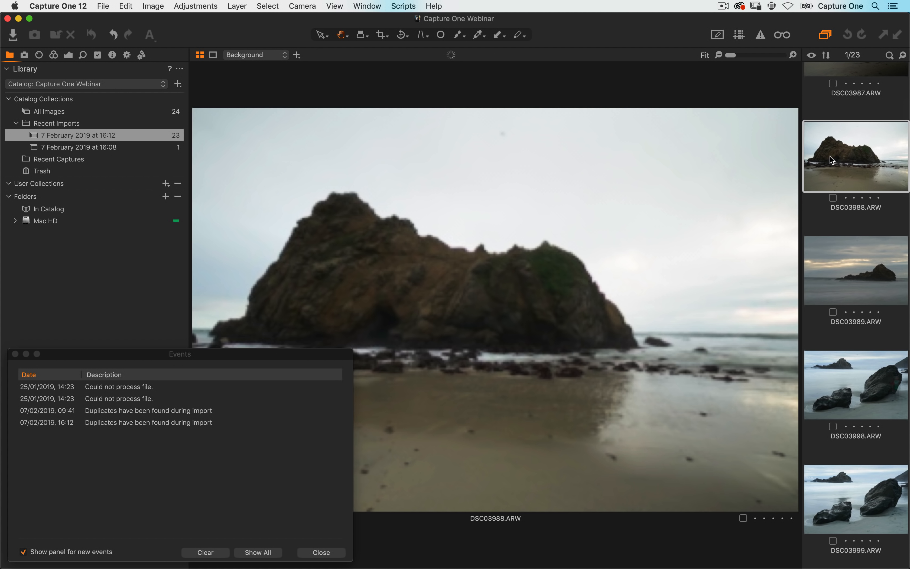
key("Down")
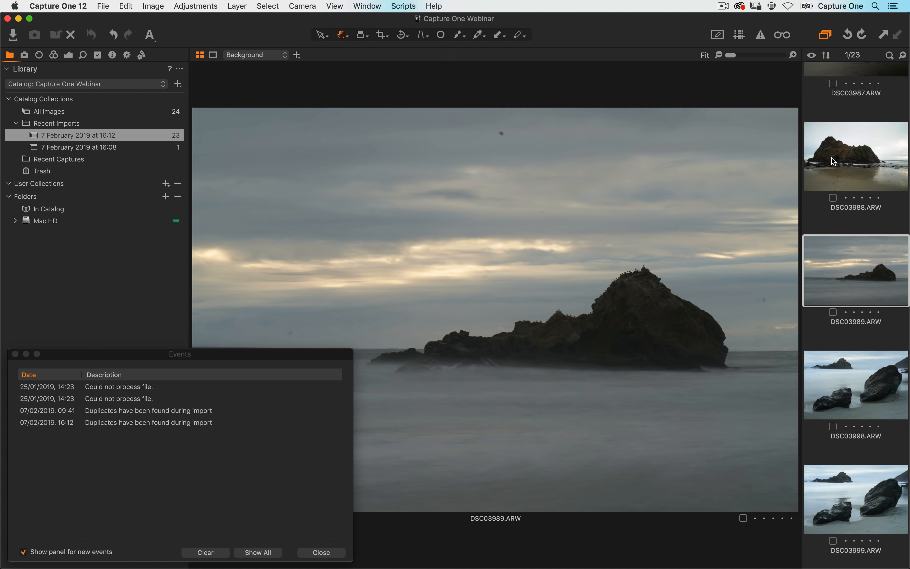
key("Down")
key("Down")
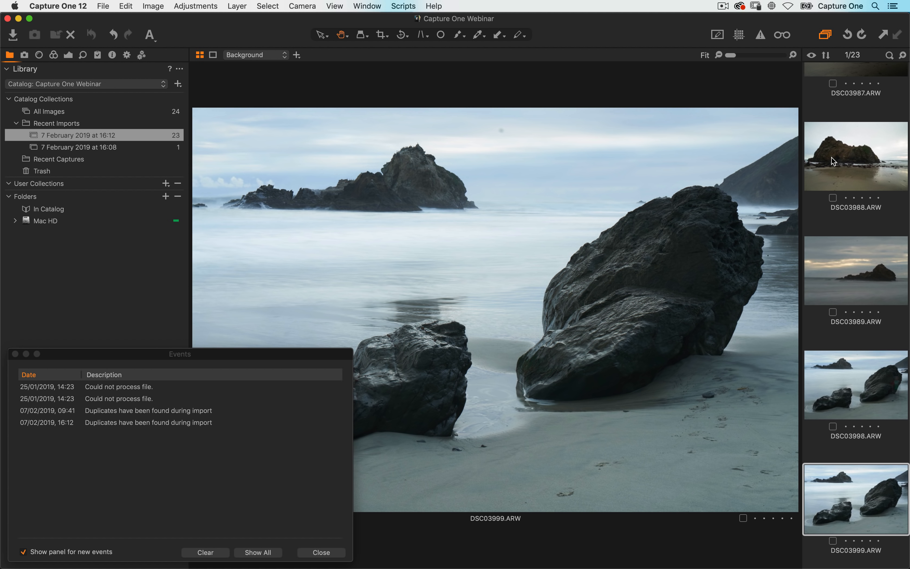
key("Down")
key("Down")
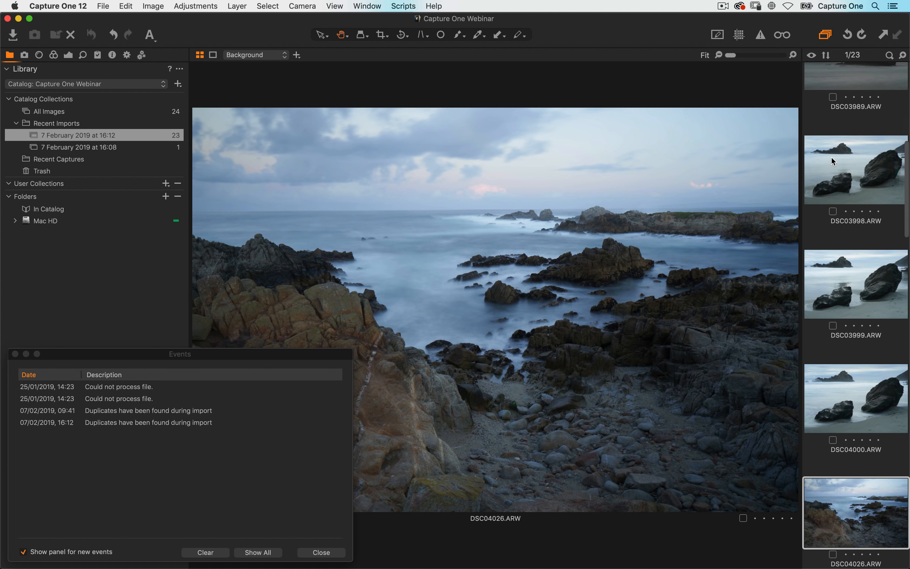
left_click(494, 294)
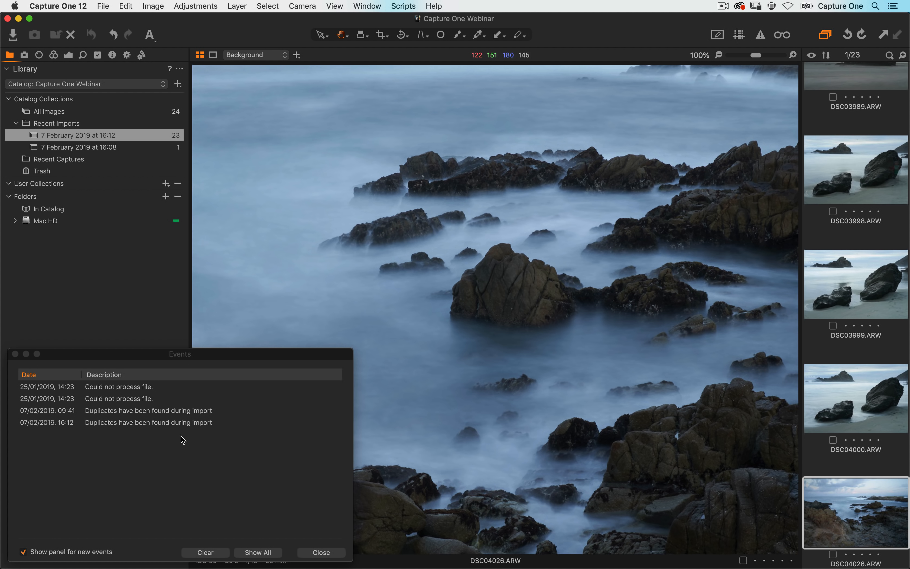
- Close the Events window and fit image DSC04026.ARW back into the viewer
left_click(99, 426)
left_click(328, 553)
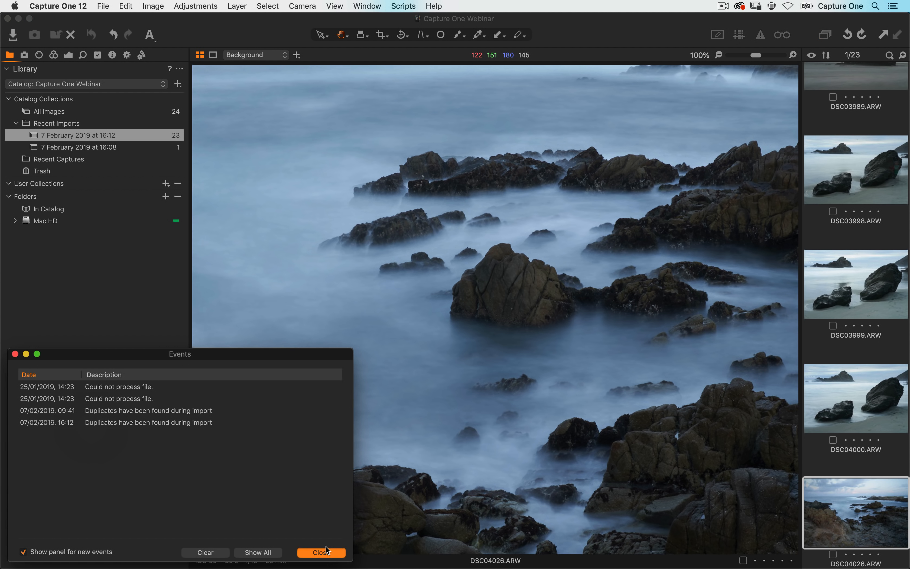
left_click(488, 272)
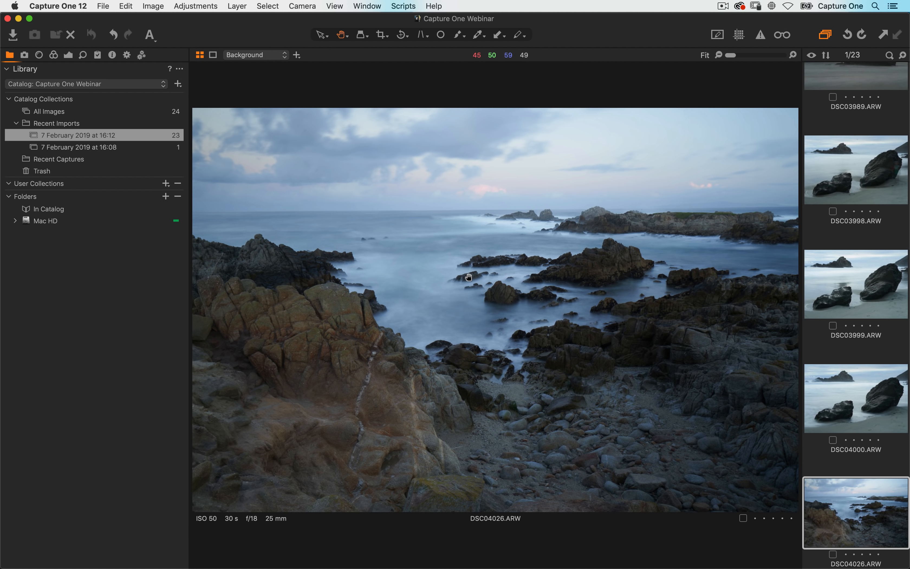
- Switch to Finder, enlarge its window and examine the contents of the dated folders inside My Image Archive
key("super+Tab")
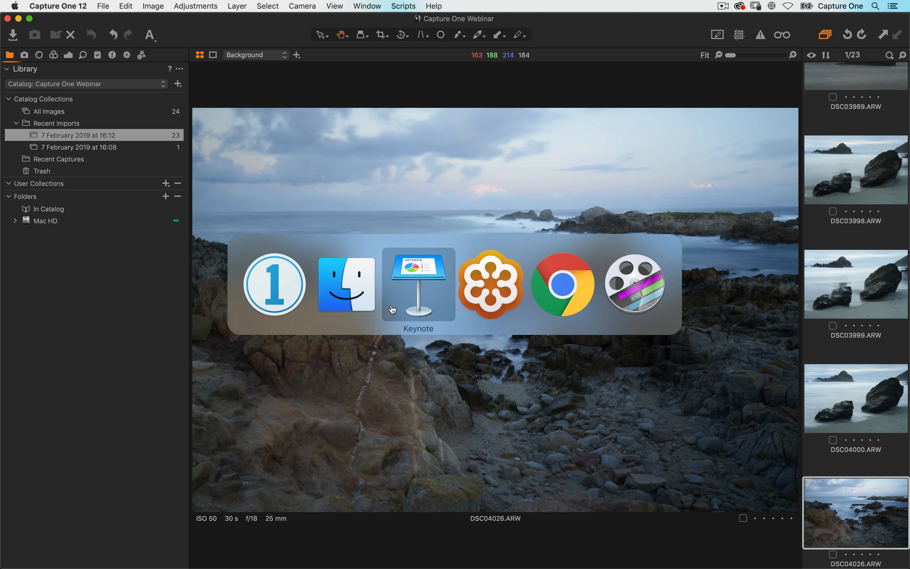
left_click(352, 290)
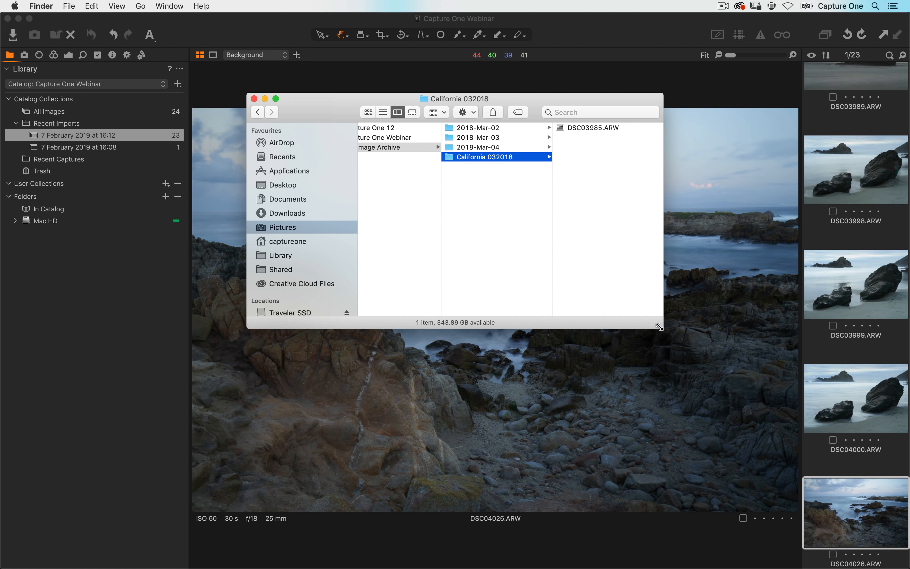
left_click_drag(662, 327, 820, 407)
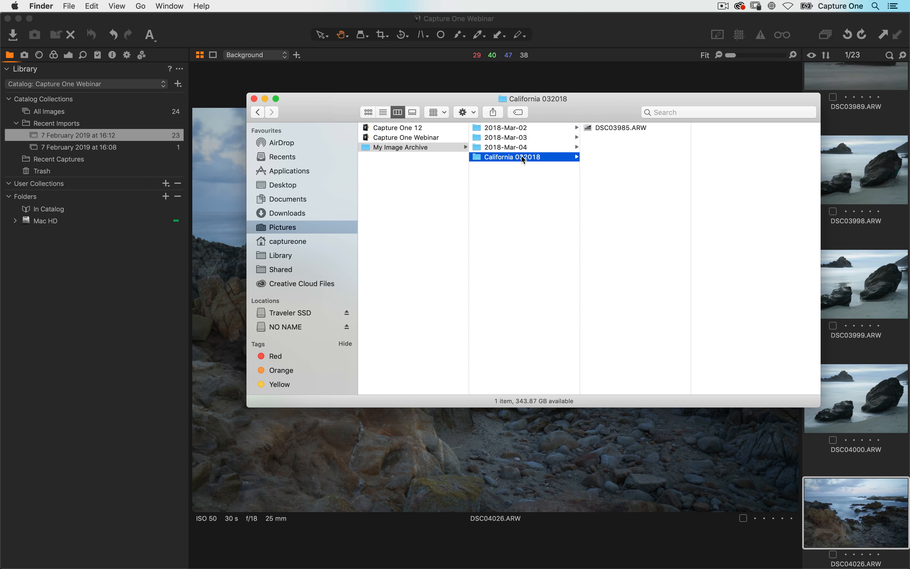
left_click(508, 147)
left_click(510, 136)
left_click(512, 130)
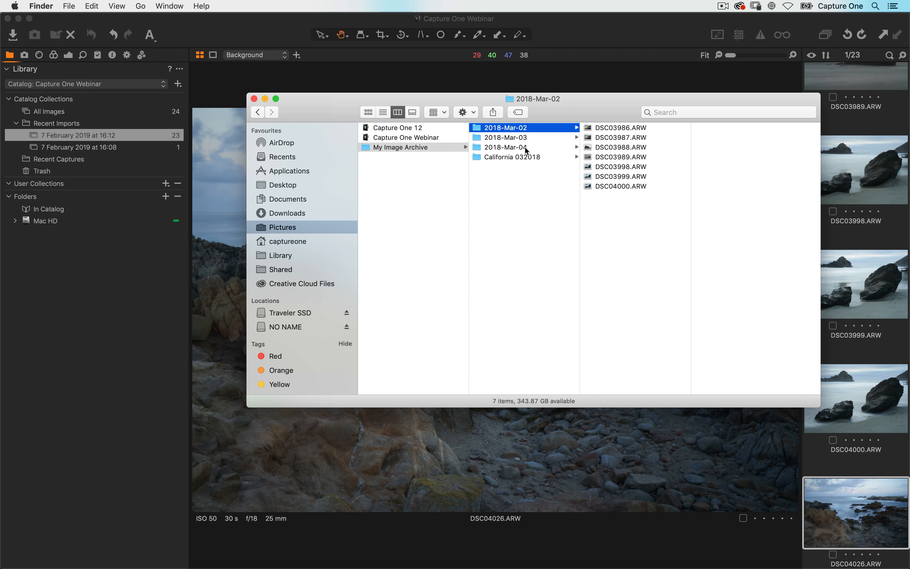
- Switch back to Capture One and expand the Mac HD folder tree down to the sub folders of My Image Archive
left_click(103, 251)
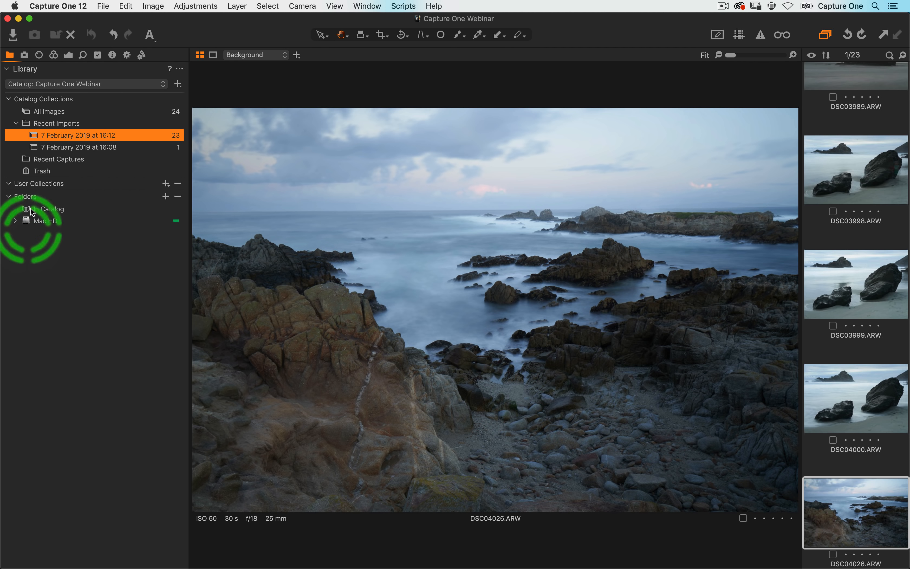
left_click(16, 221)
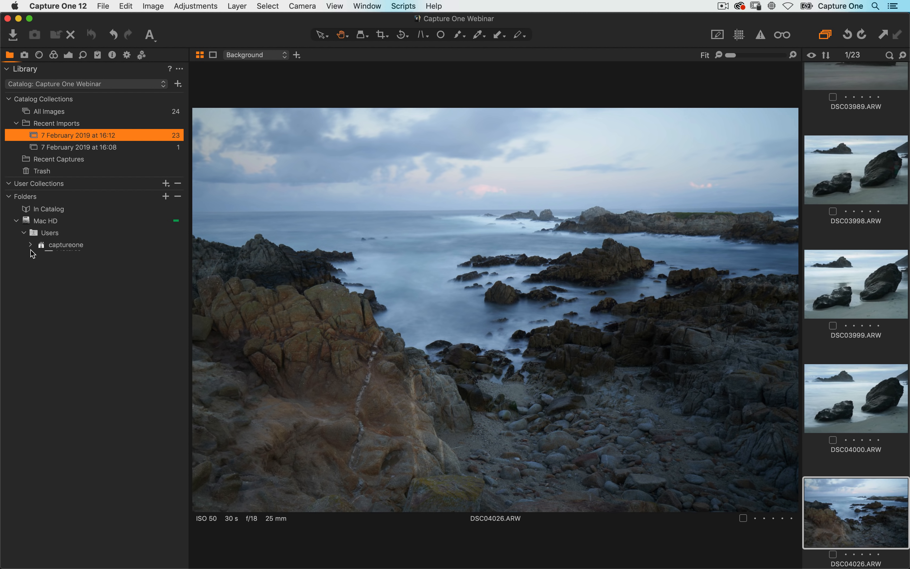
left_click(39, 258)
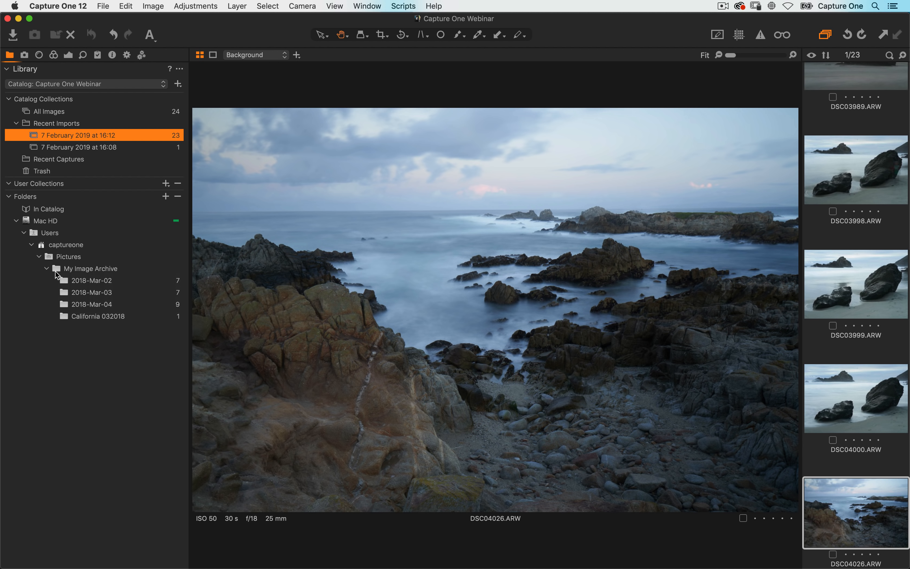
- Browse the California 032018 and dated archive folders in the library, and view DSC03986.ARW from 2018-Mar-02
left_click(111, 316)
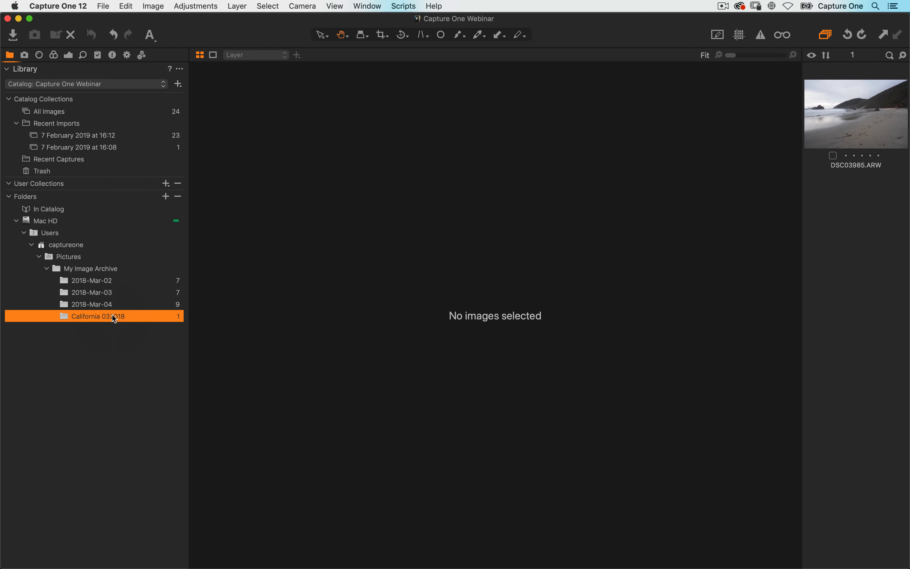
left_click(102, 307)
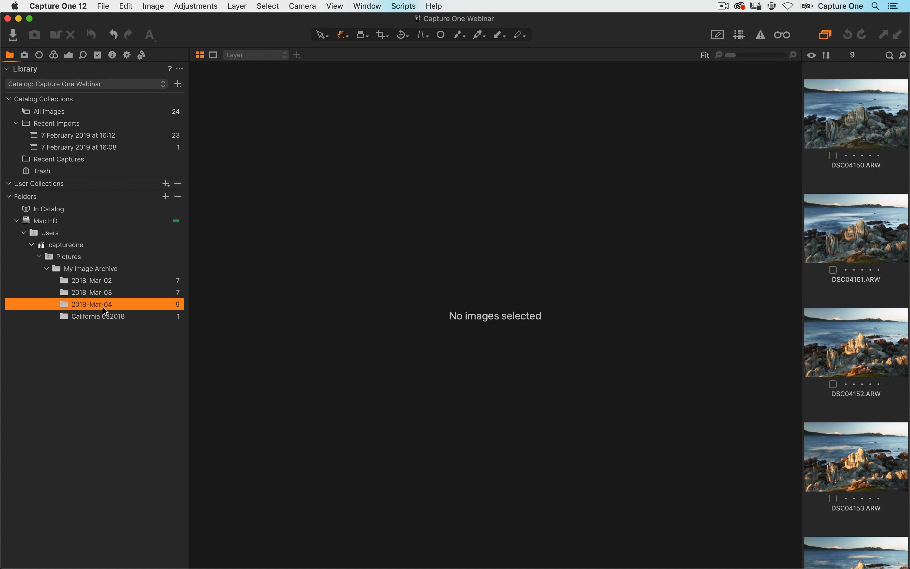
left_click(103, 293)
left_click(103, 281)
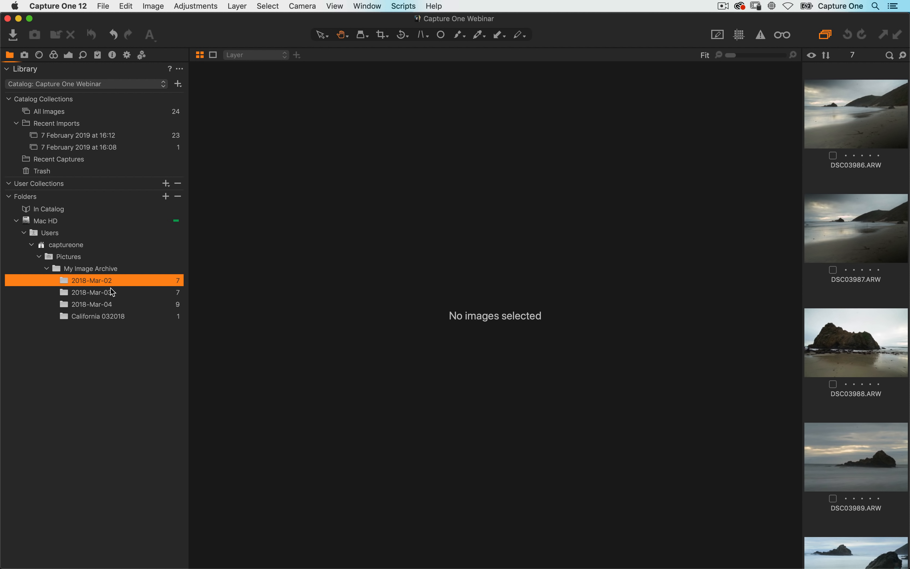
left_click(107, 316)
left_click(113, 284)
left_click(846, 145)
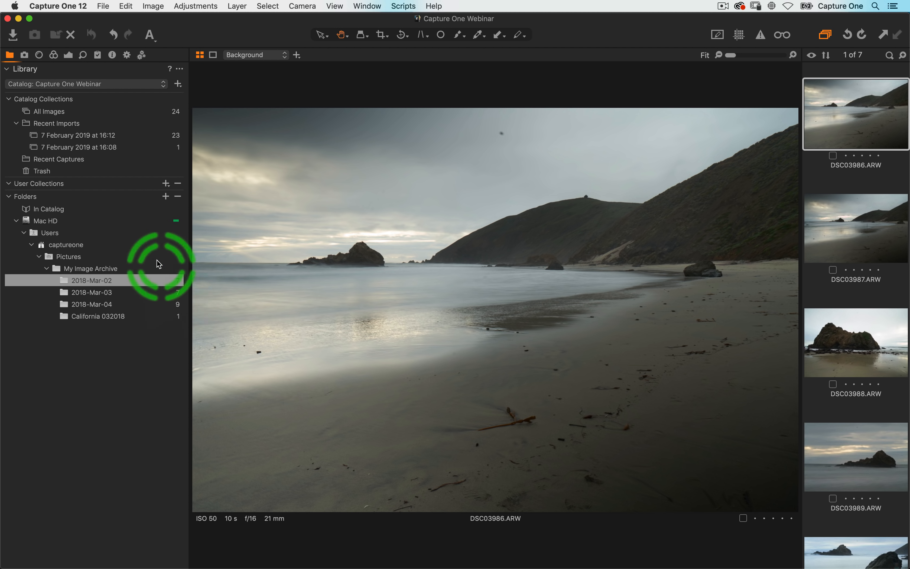
key("super+Tab")
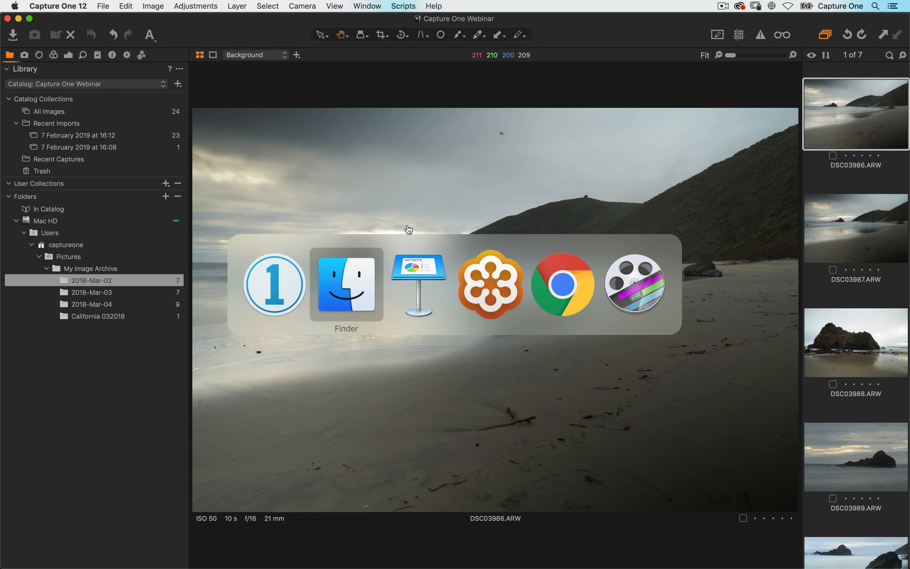
key("super+Tab")
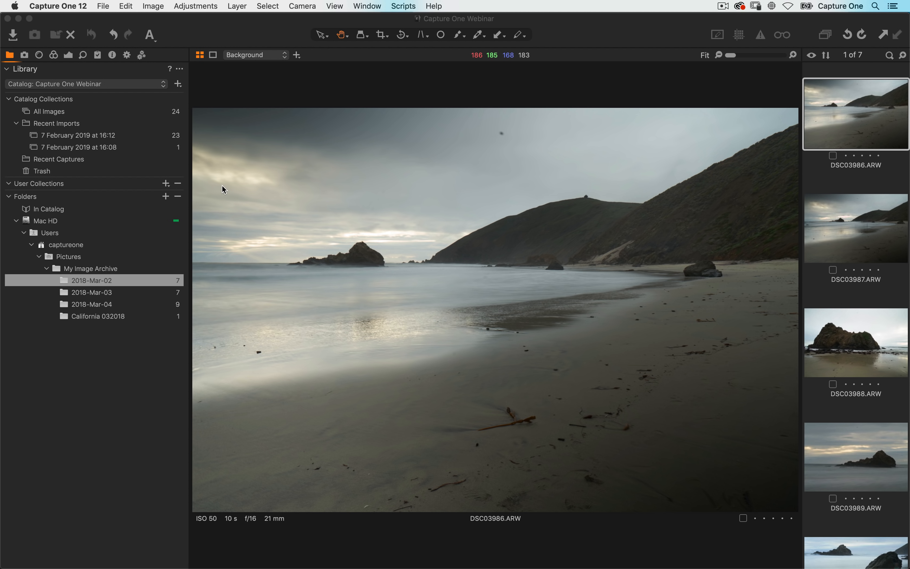
- Start an image import with the presenter's image folder as source, from Capture One Demo Catalog, Demonstration Images, on Traveler SSD
left_click(103, 6)
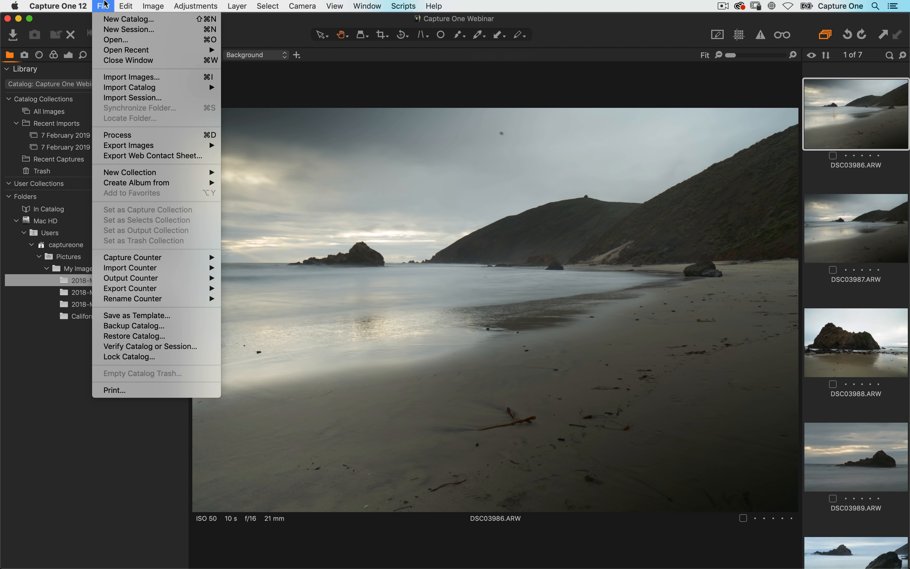
left_click(109, 78)
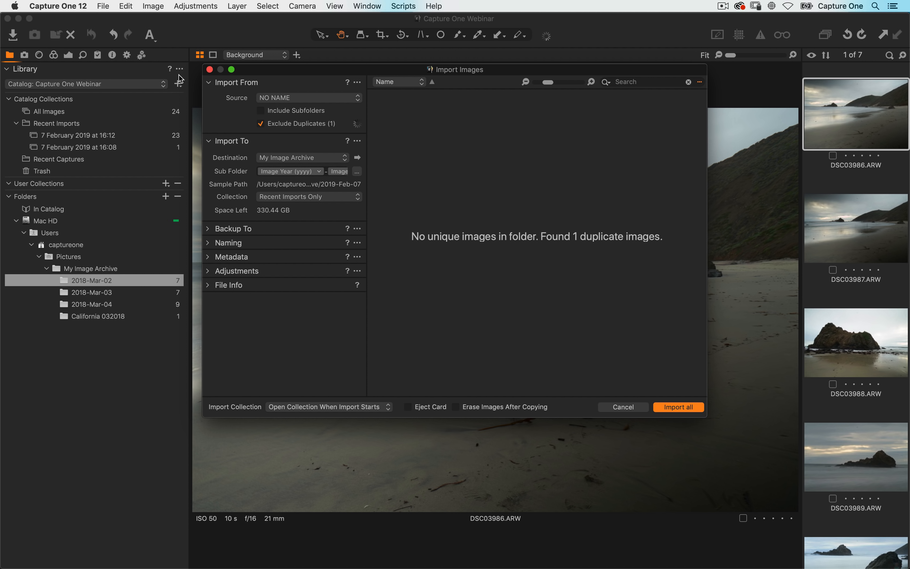
left_click(303, 98)
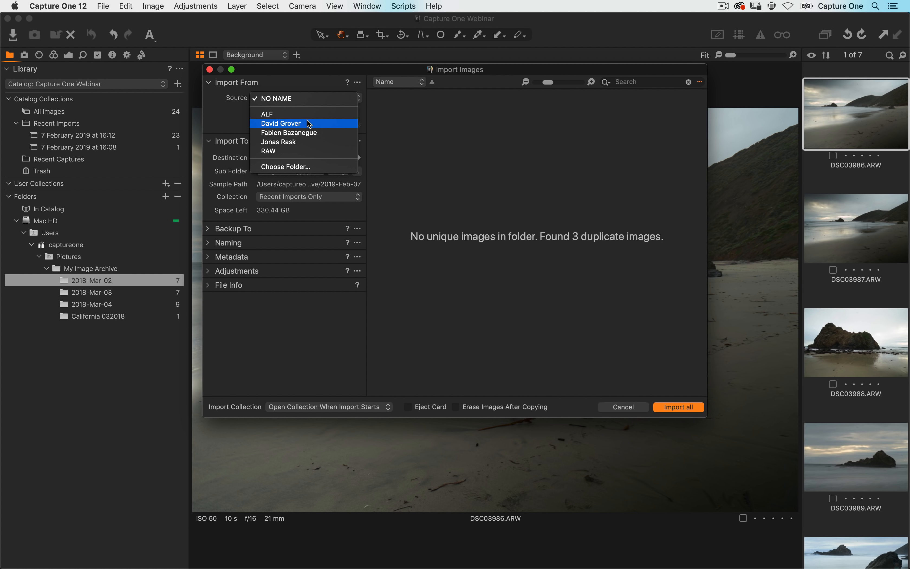
left_click(294, 167)
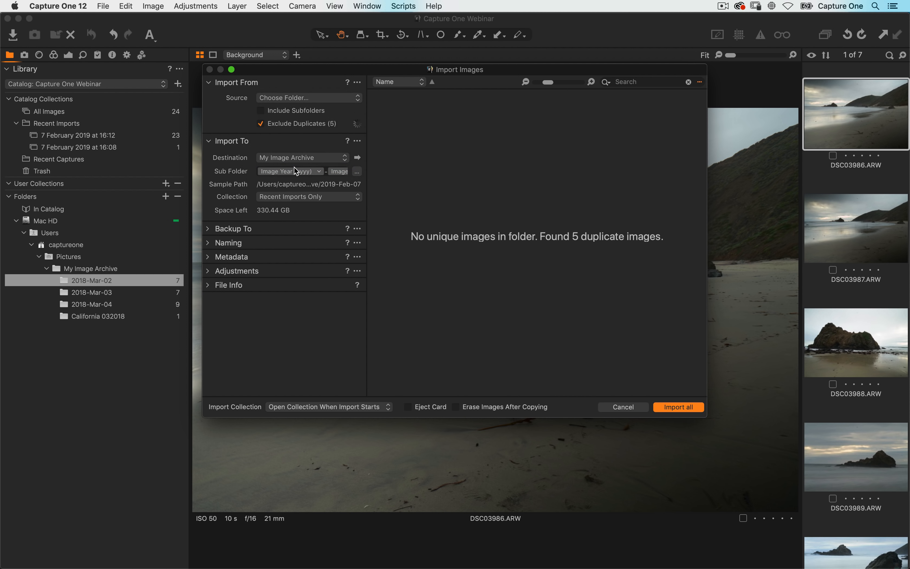
left_click(286, 278)
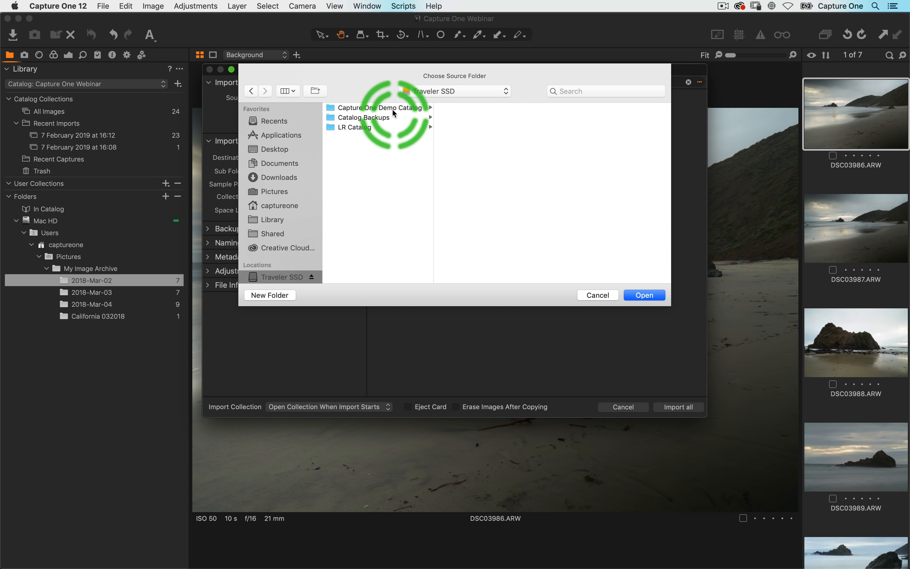
left_click(377, 108)
left_click(494, 128)
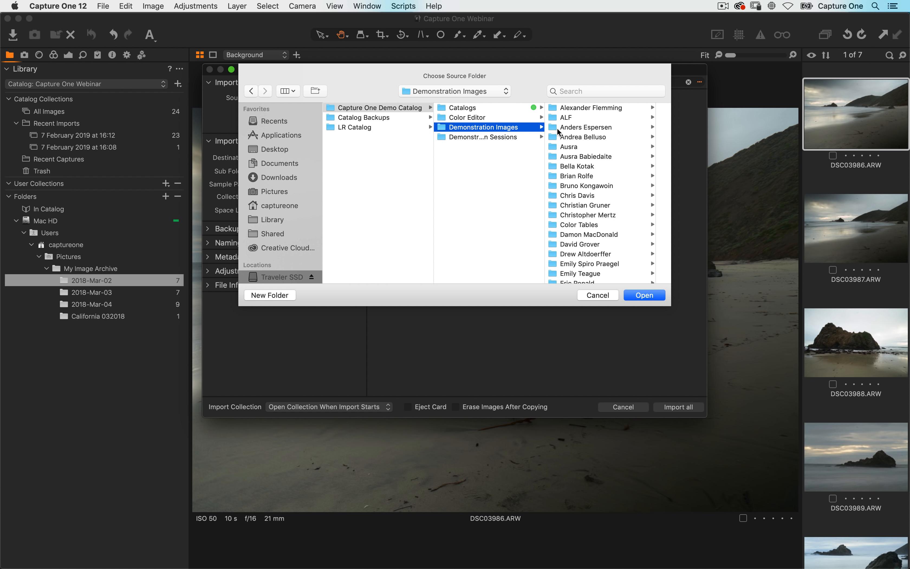
left_click(589, 245)
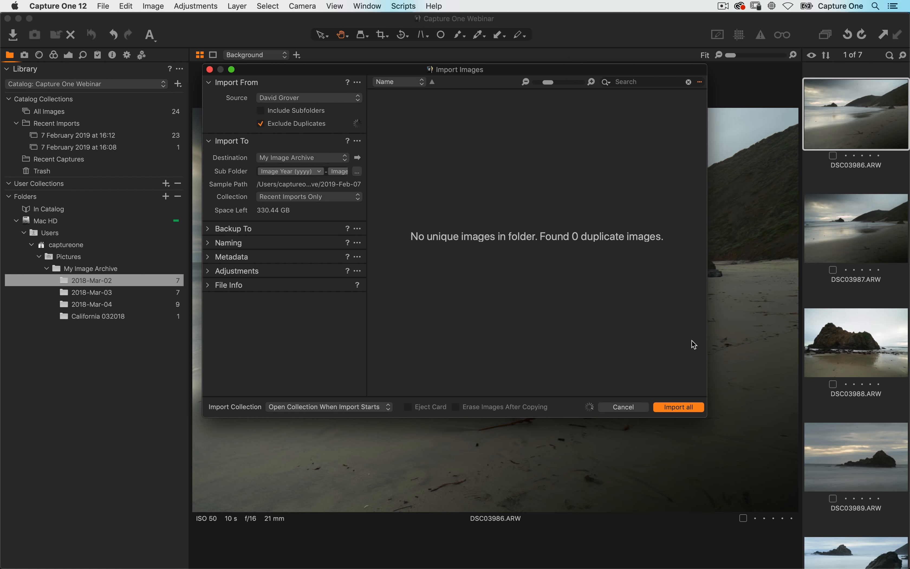
- Turn off Exclude Duplicates, set the import destination to Current Location and import all images
left_click(260, 124)
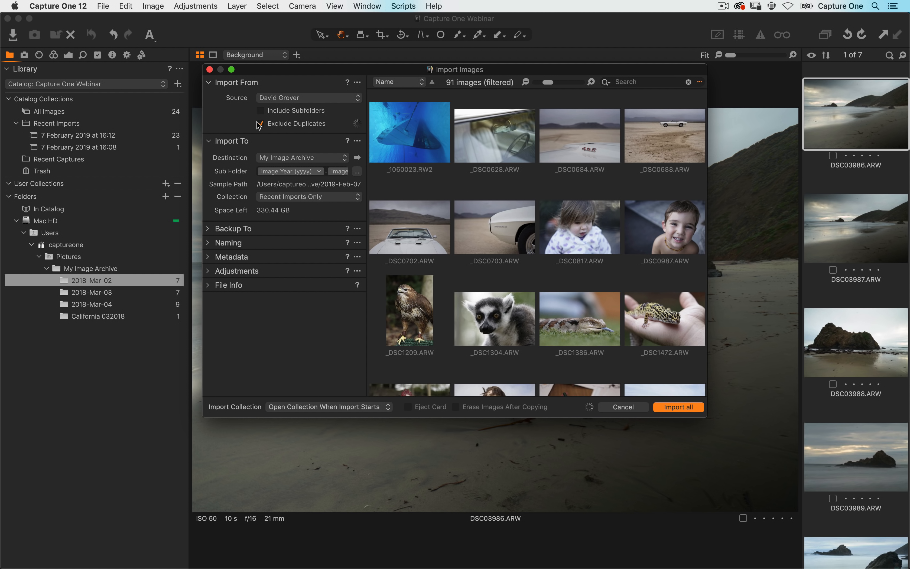
left_click(274, 162)
left_click(286, 136)
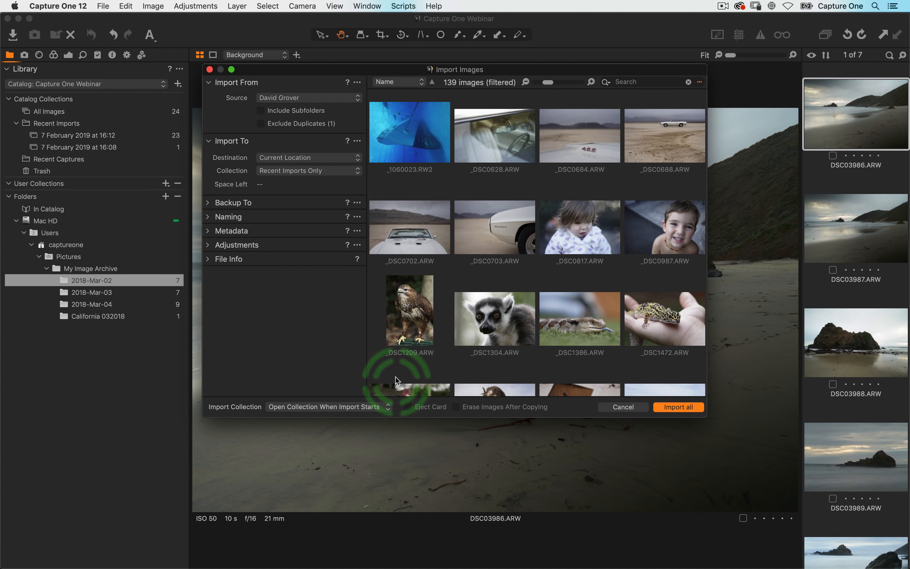
left_click(676, 407)
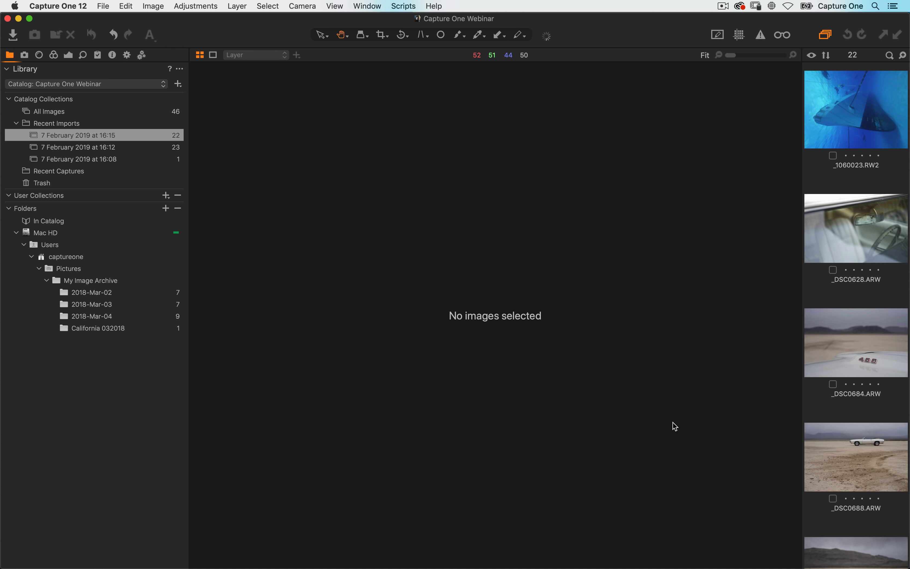
- Show the newly imported images as a full thumbnail grid and close the Events window
key("alt+super+v")
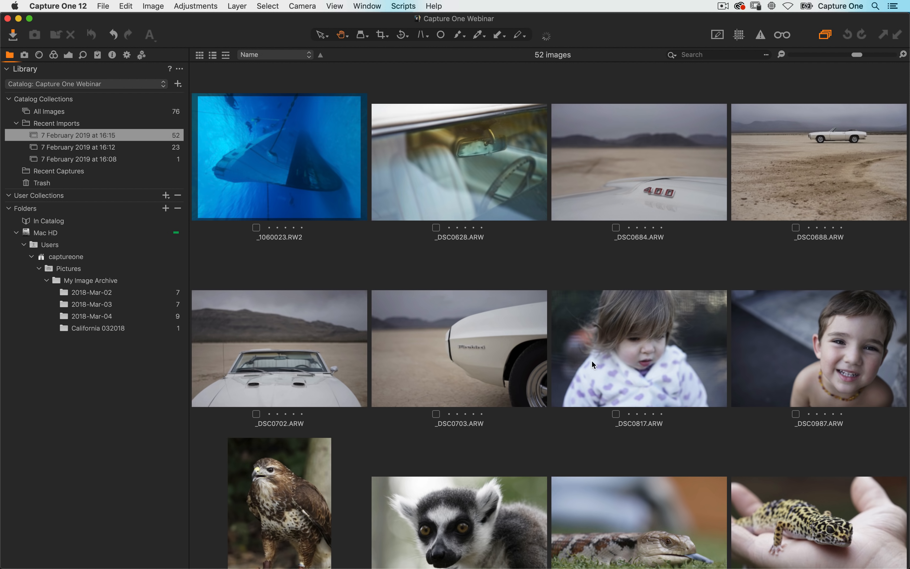
scroll(539, 334, "down", 20)
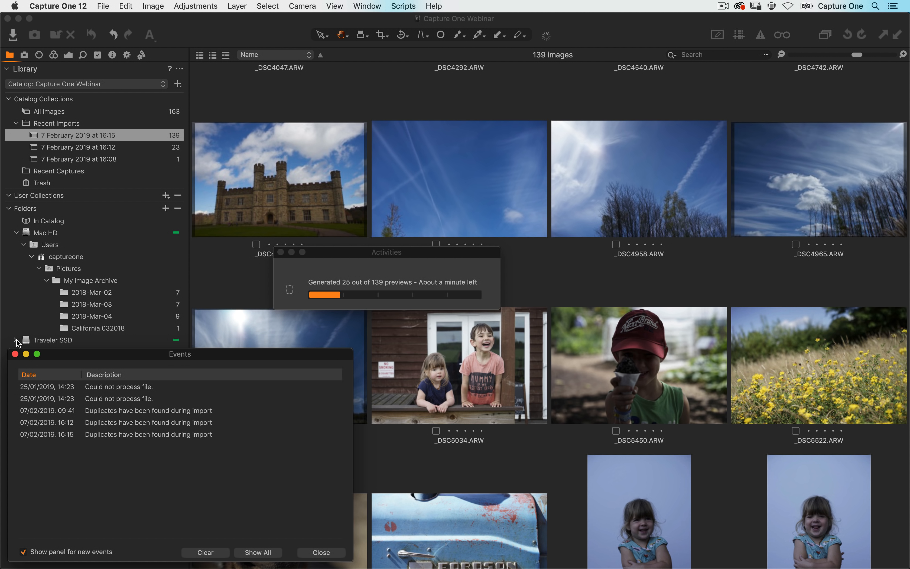
left_click(15, 354)
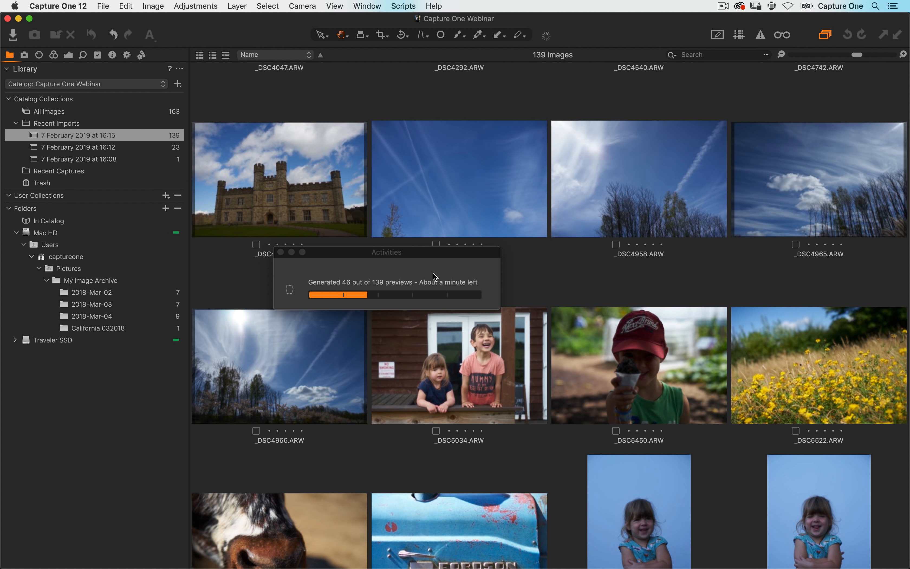
- Find _DSC5982.ARW among the imported desert landscapes, view it enlarged and close the Activities window
scroll(497, 339, "down", 5)
scroll(497, 341, "down", 15)
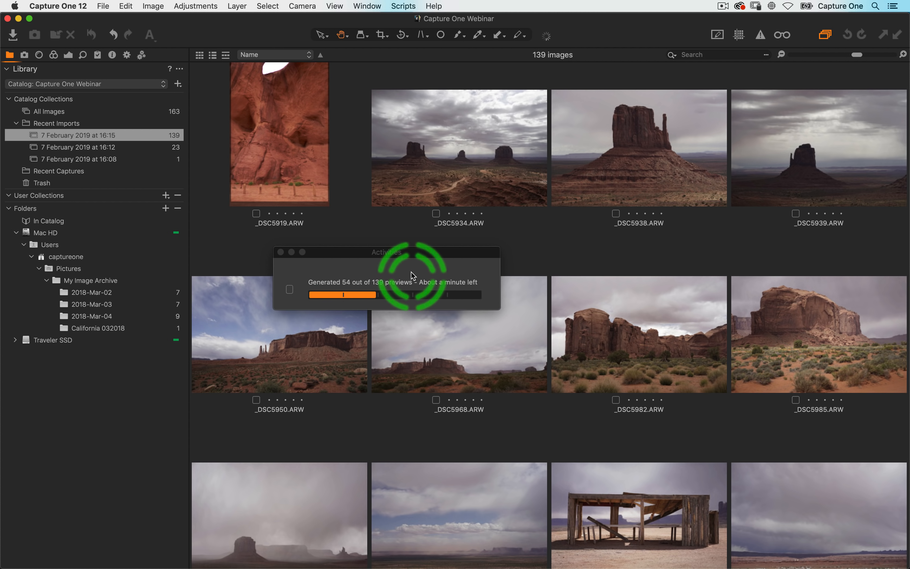
double_click(628, 348)
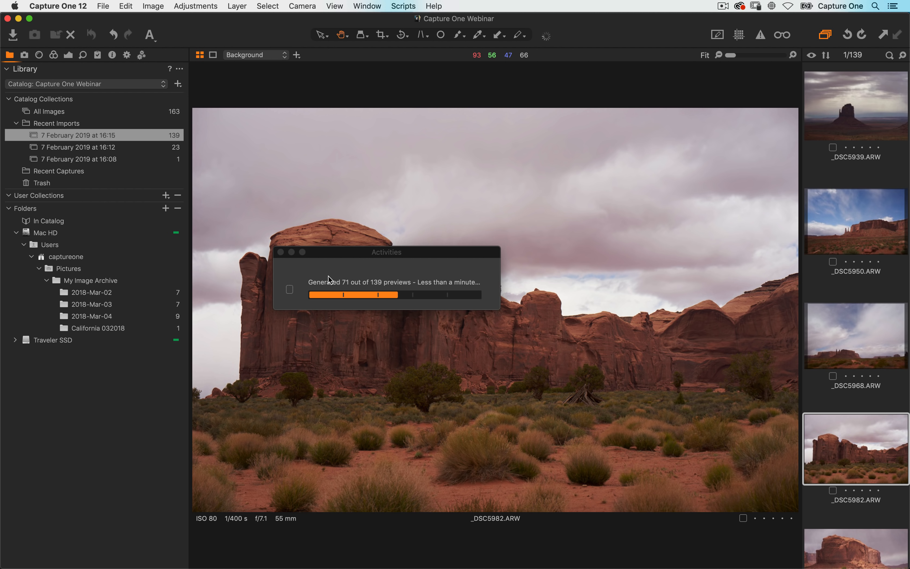
left_click(280, 252)
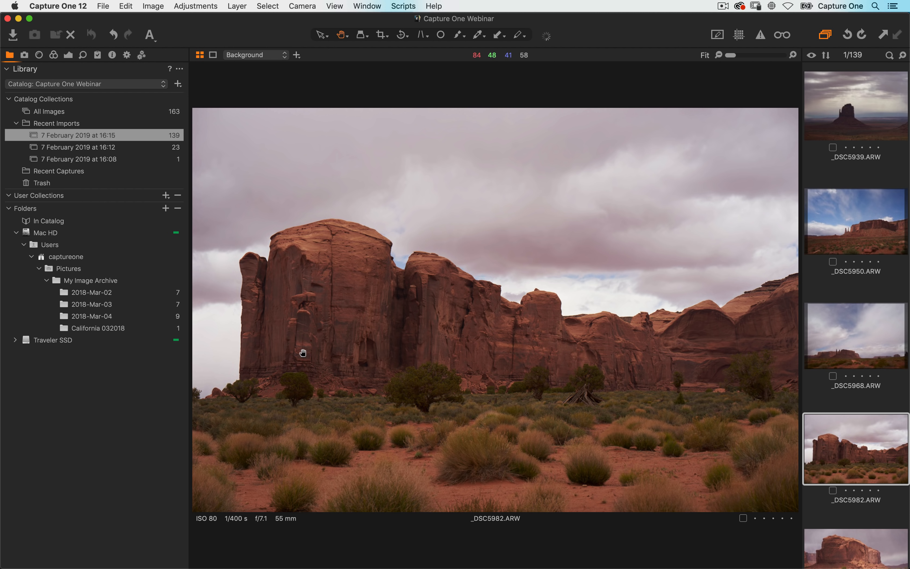
- Expand the Traveler SSD folder tree down through Capture One Demo Catalog to the sub folder of Demonstration Images
left_click(16, 340)
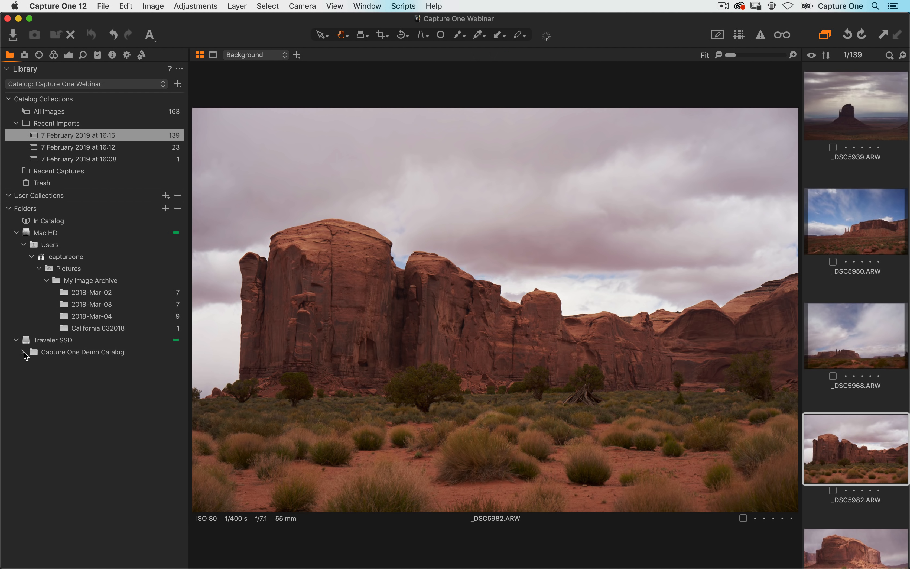
left_click(23, 352)
left_click(31, 364)
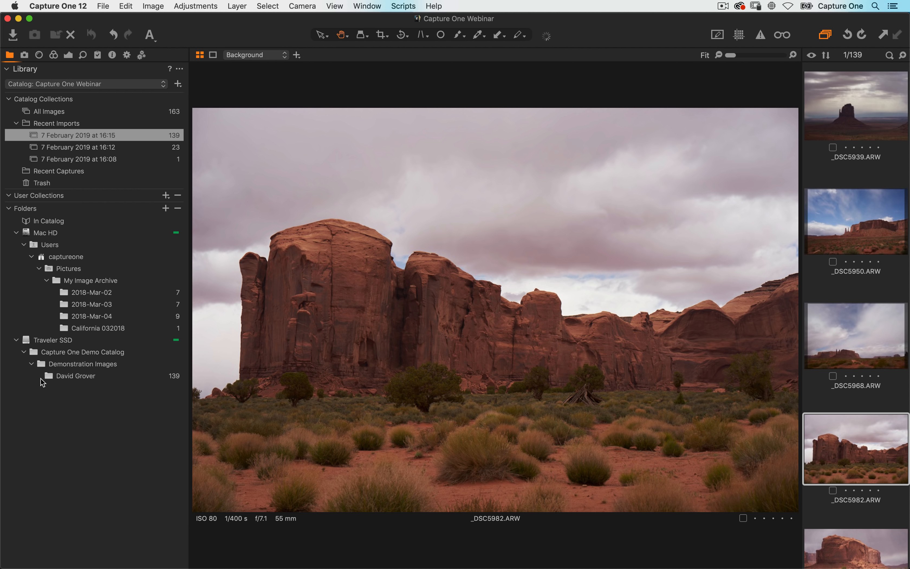
- Browse the California 032018 and dated folders in My Image Archive, and open the presenter's folder under Demonstration Images
left_click(37, 220)
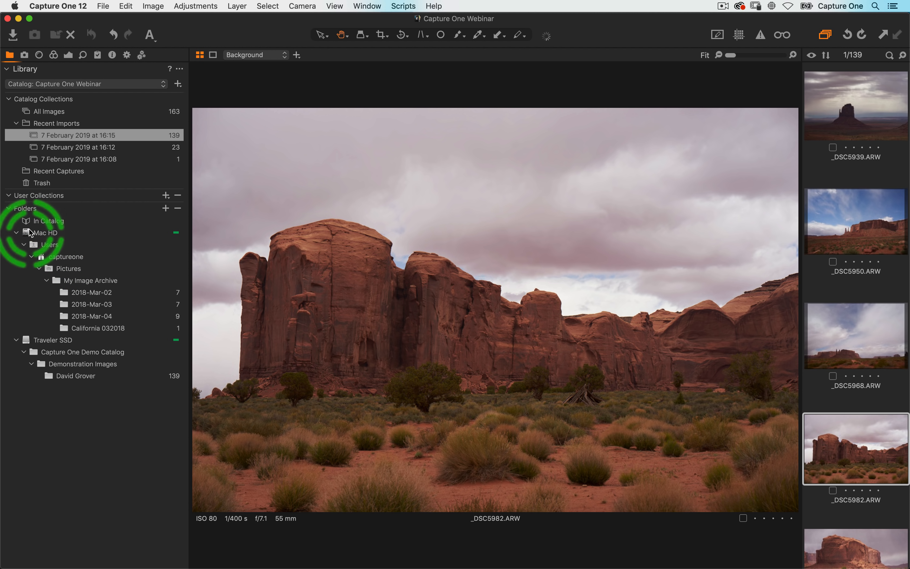
left_click(113, 285)
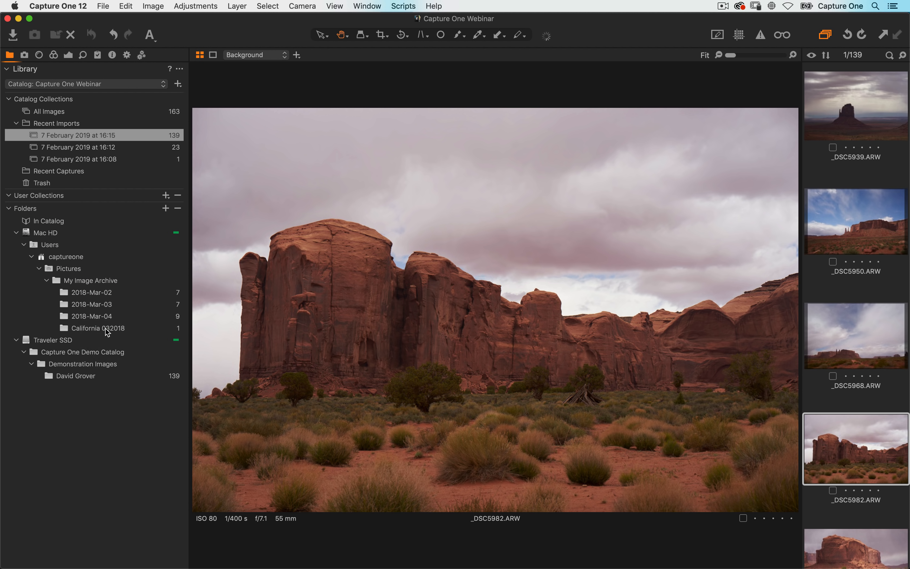
left_click(104, 328)
left_click(100, 316)
left_click(103, 304)
left_click(102, 293)
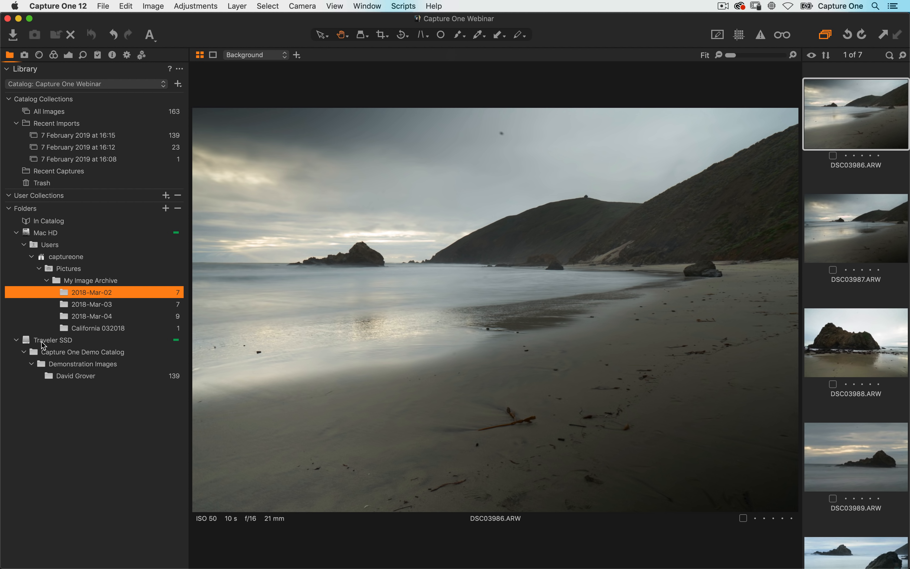
left_click(73, 376)
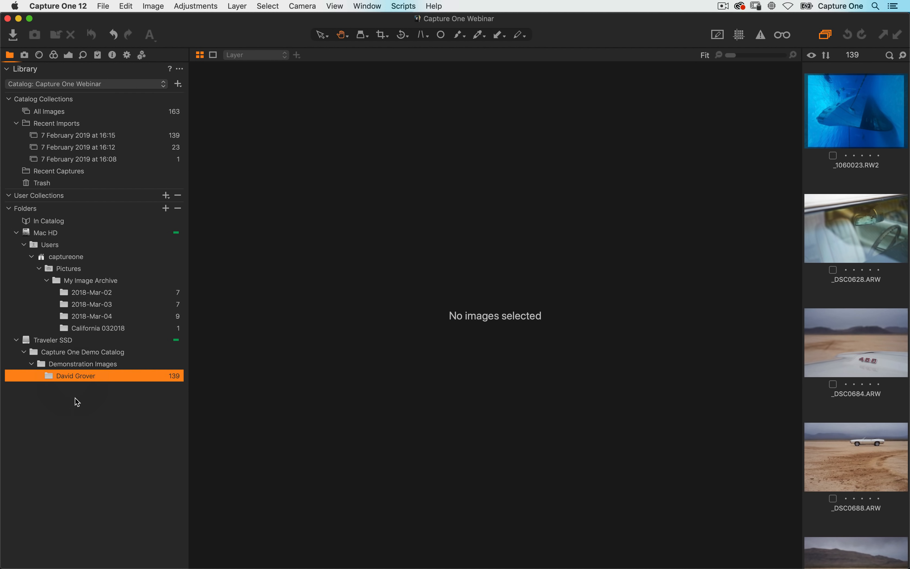
- Show the folder's images as a thumbnail grid and select _DSC0702.ARW, the white car seen from the front
key("alt+super+v")
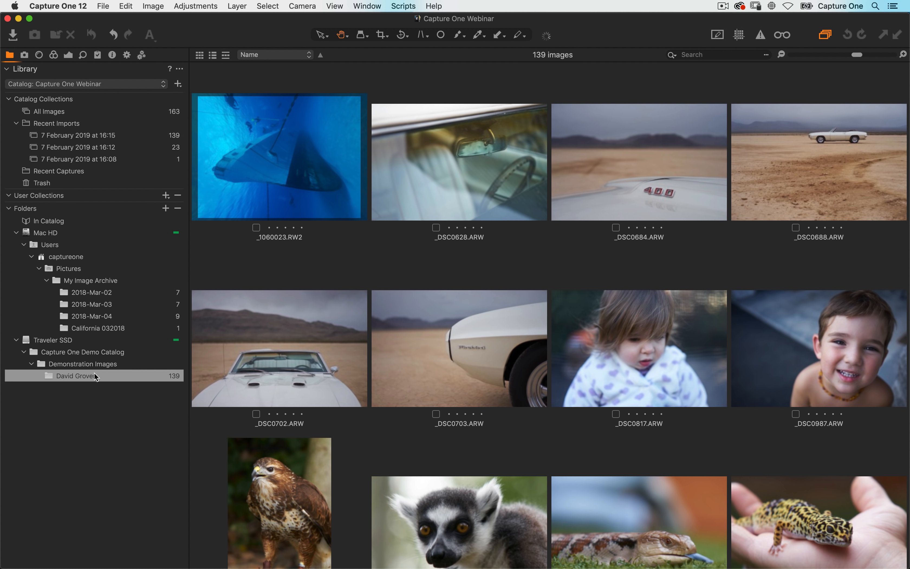
left_click(313, 374)
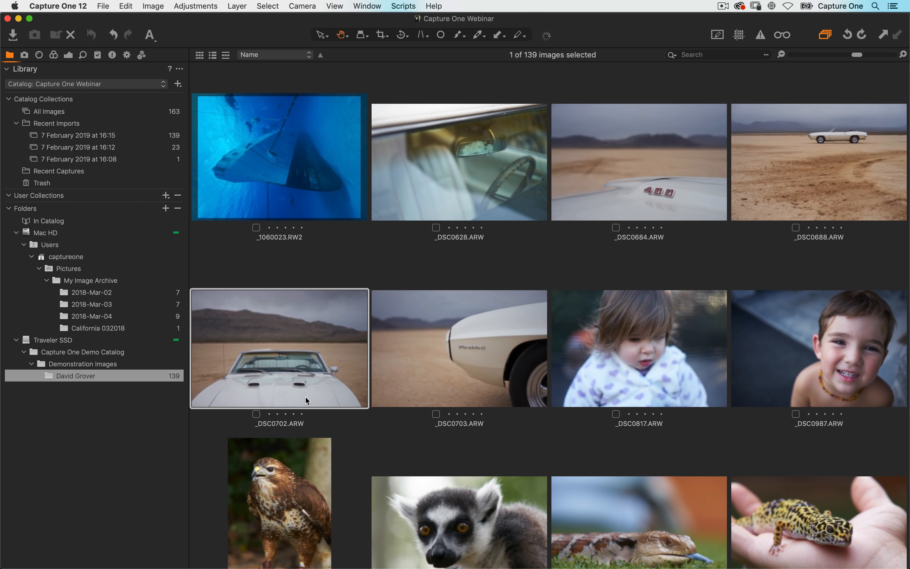
scroll(312, 382, "down", 3)
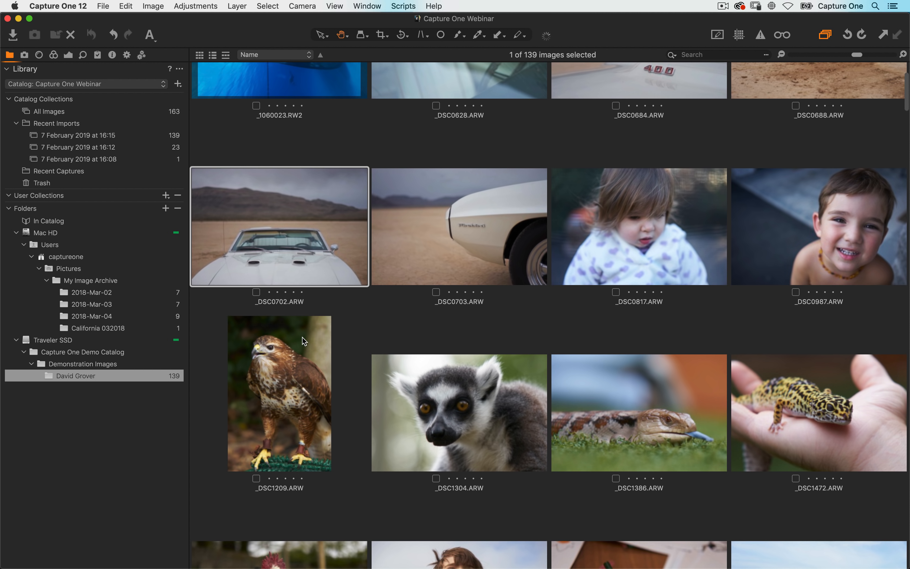
- Show the Metadata tool, collapse Annotations, Keywords and Keyword Library, and bring the IPTC fields into view
left_click(127, 55)
left_click(112, 55)
left_click(7, 69)
left_click(6, 83)
left_click(7, 97)
scroll(83, 188, "down", 10)
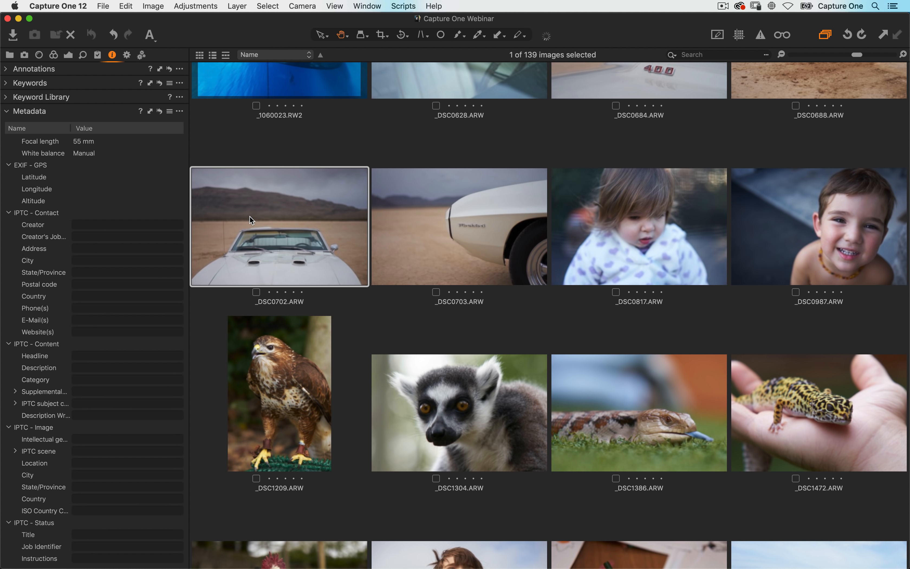
- Enter the photographer's full name as Creator in the IPTC contact metadata of _DSC0702.ARW
left_click(119, 227)
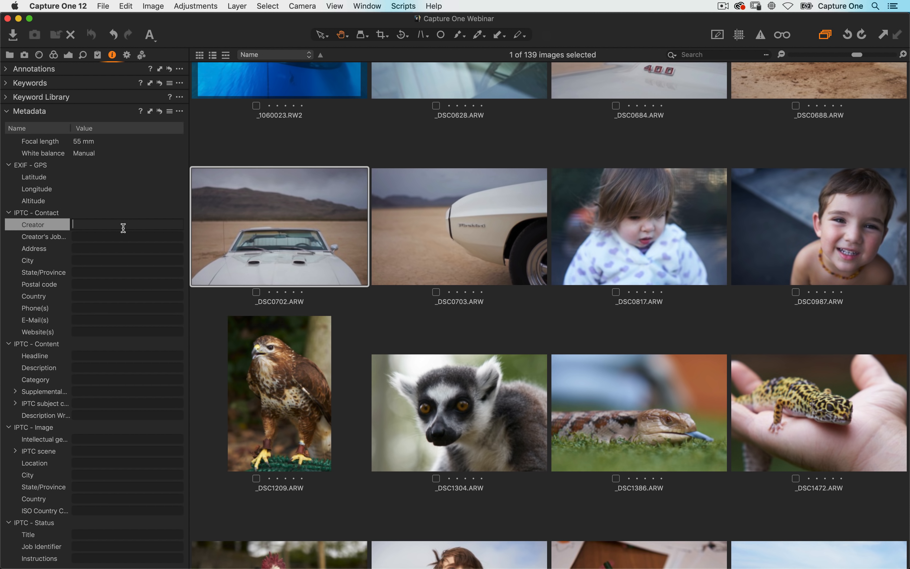
left_click(316, 213)
type("Davud")
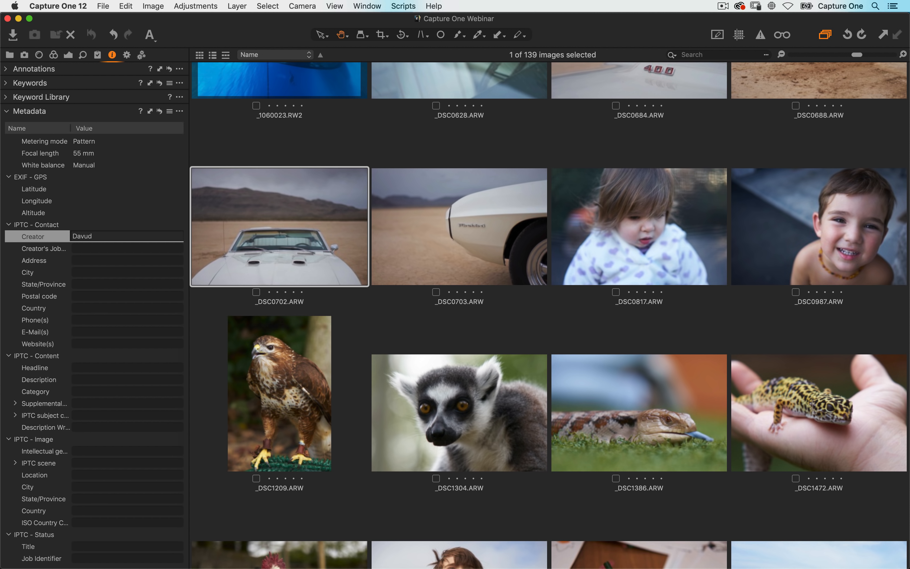
key("BackSpace")
key("BackSpace")
type("id Grover")
key("Tab")
- Set the creator's job title in the IPTC contact metadata to Photographer
type("Photo")
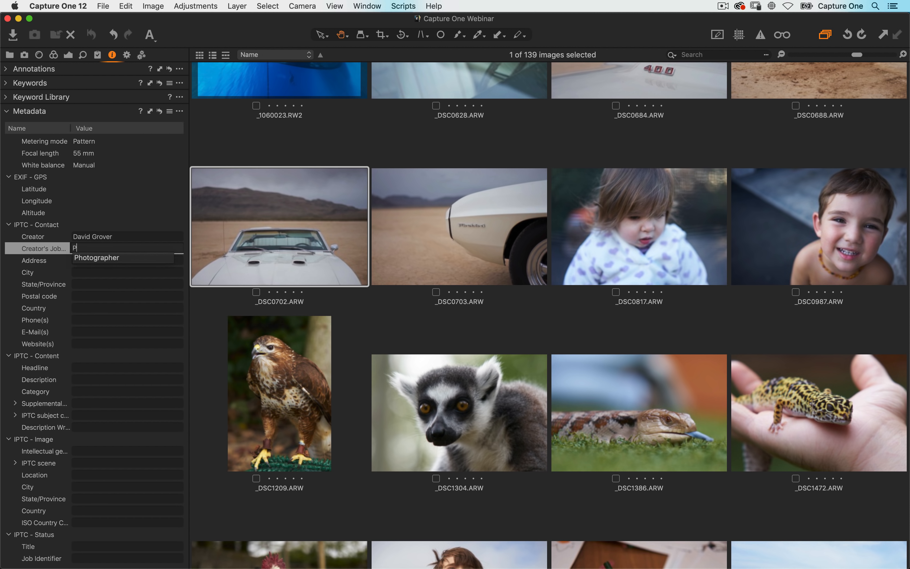
key("Down")
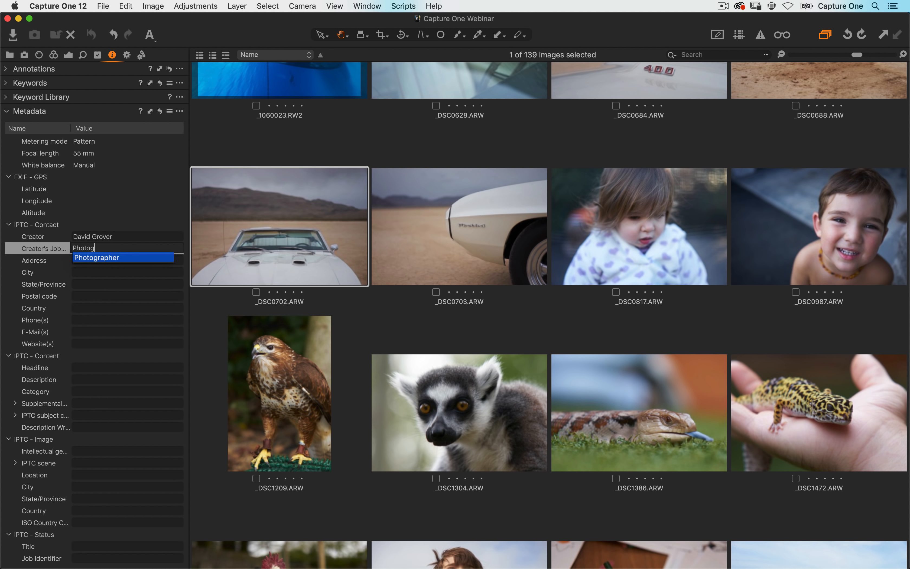
key("Return")
key("Tab")
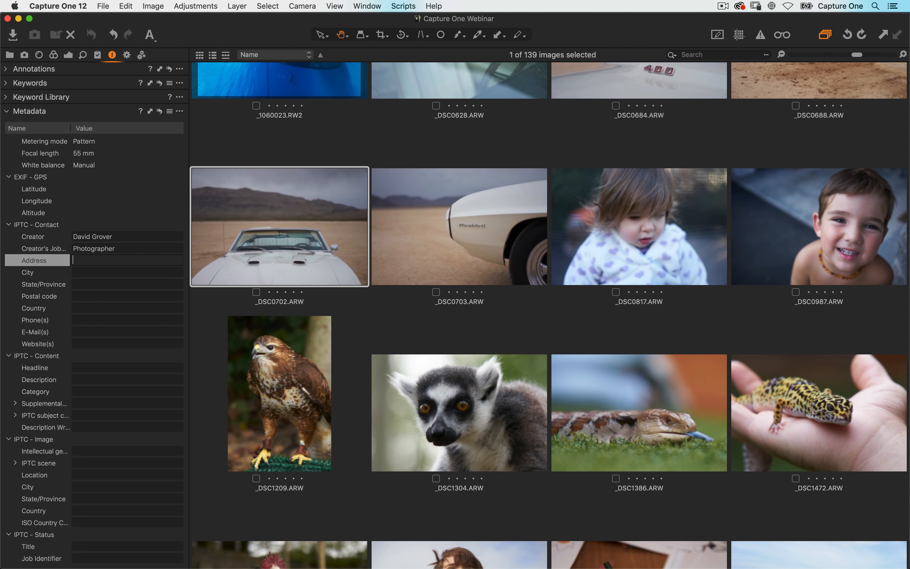
- Enter wwww.phaseone.com as the website in the IPTC contact metadata, leaving the address, phone and e-mail fields empty
key("Tab")
key("Tab")
key("Tab")
key("Tab")
key("Tab")
key("Tab")
key("Tab")
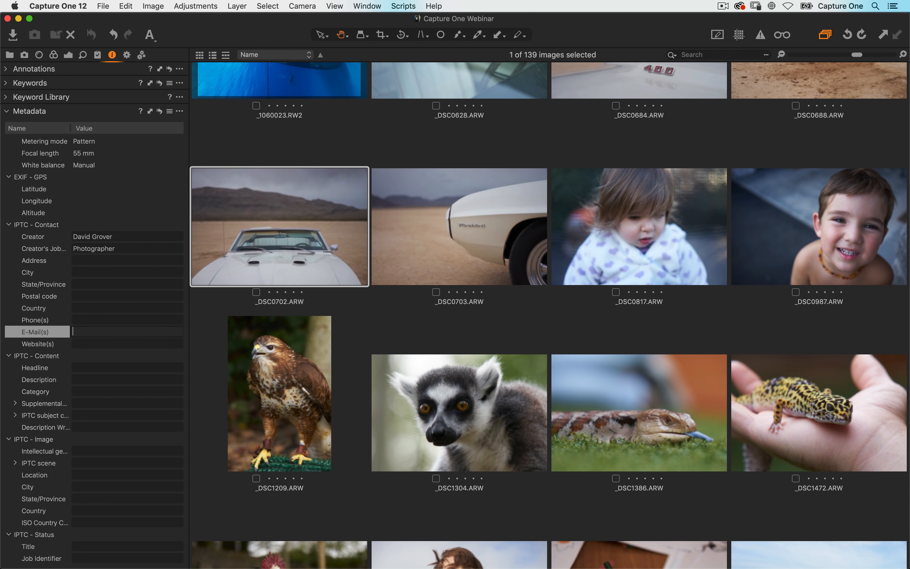
type("wwww.phaseone.com")
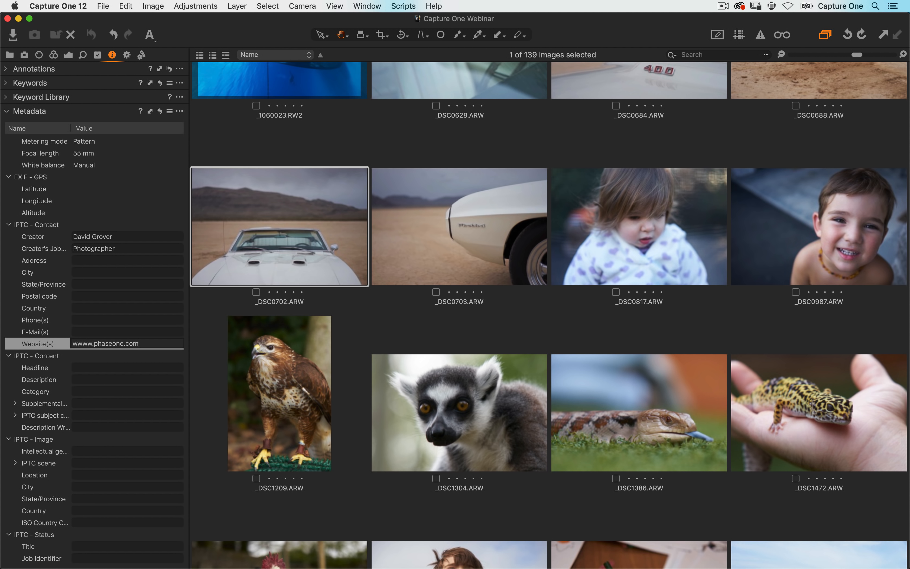
- Enter Any City as the city in the IPTC contact metadata of _DSC0702.ARW
key("Tab")
left_click(90, 273)
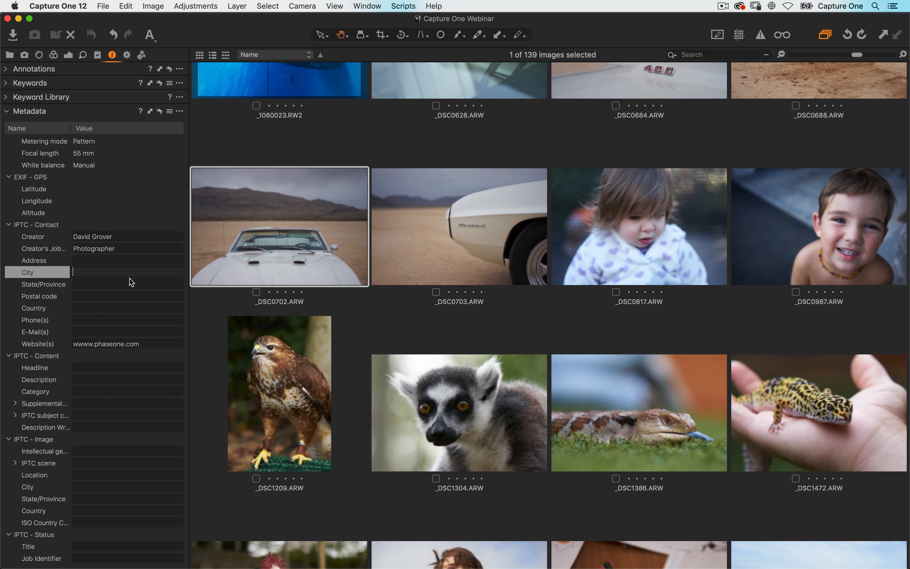
type("Any City")
key("Tab")
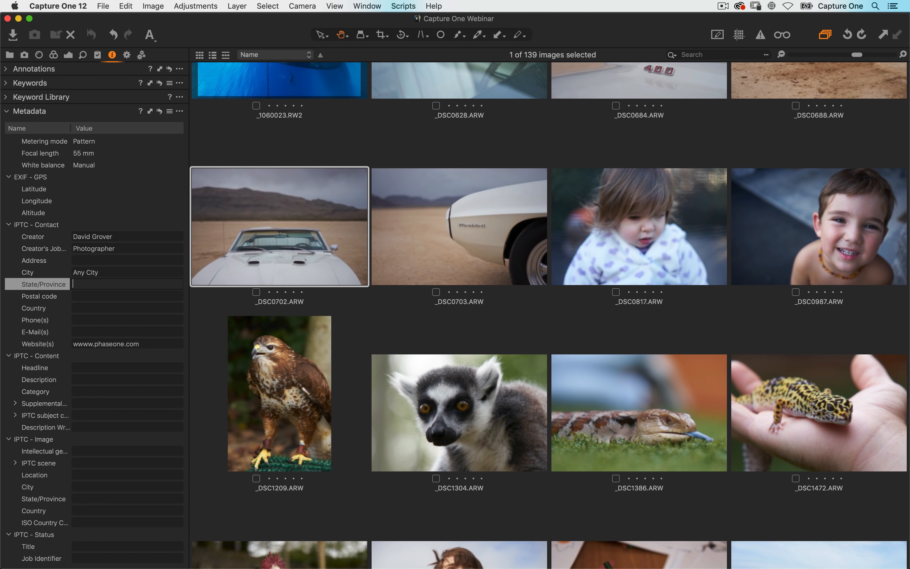
- Fill in the IPTC status copyright notice with the © sign, the photographer's full name and the year 2019
scroll(108, 380, "down", 5)
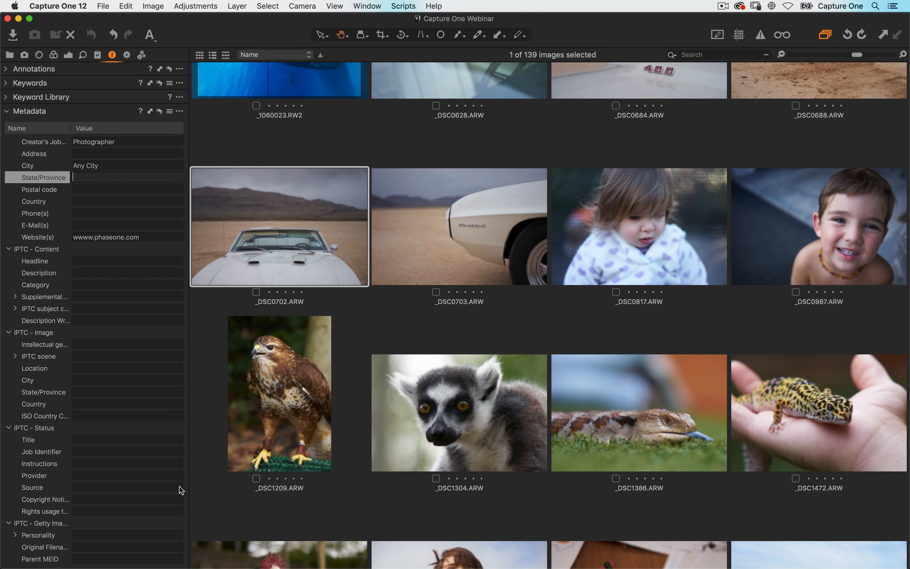
left_click(105, 394)
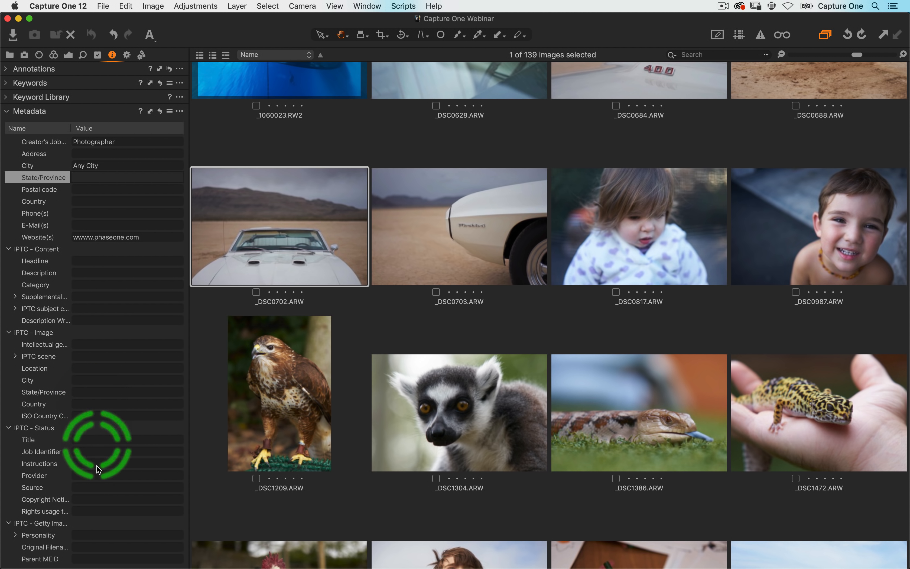
left_click(96, 499)
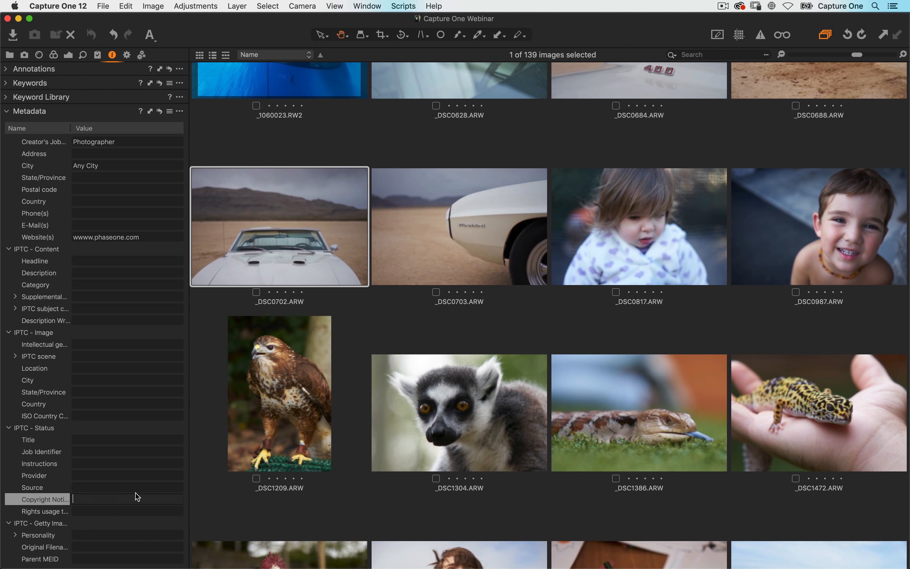
type("© David Grover 2019")
key("Tab")
- Start saving a metadata user preset from _DSC0702 and review its included fields, keeping Creator, Creator's Job Title, City and Websites ticked
scroll(113, 195, "up", 15)
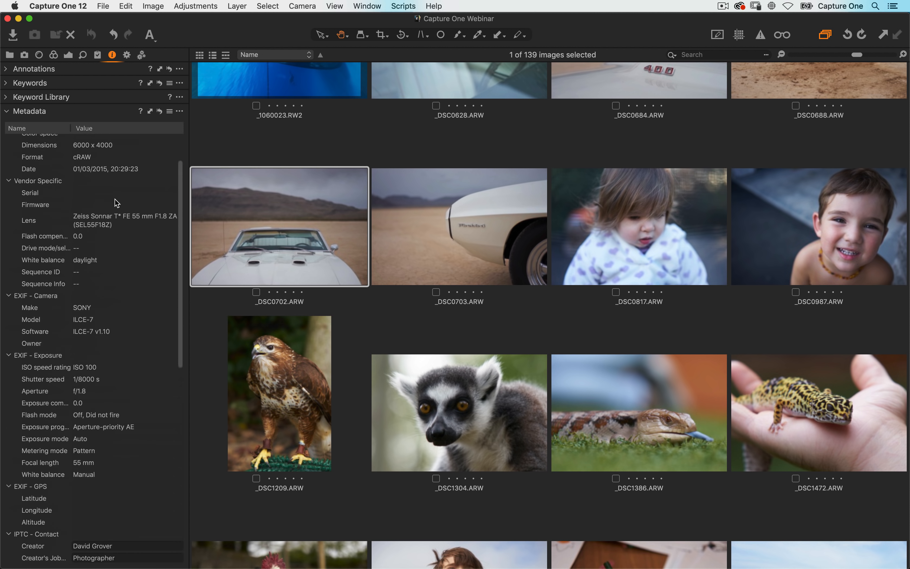
left_click(170, 117)
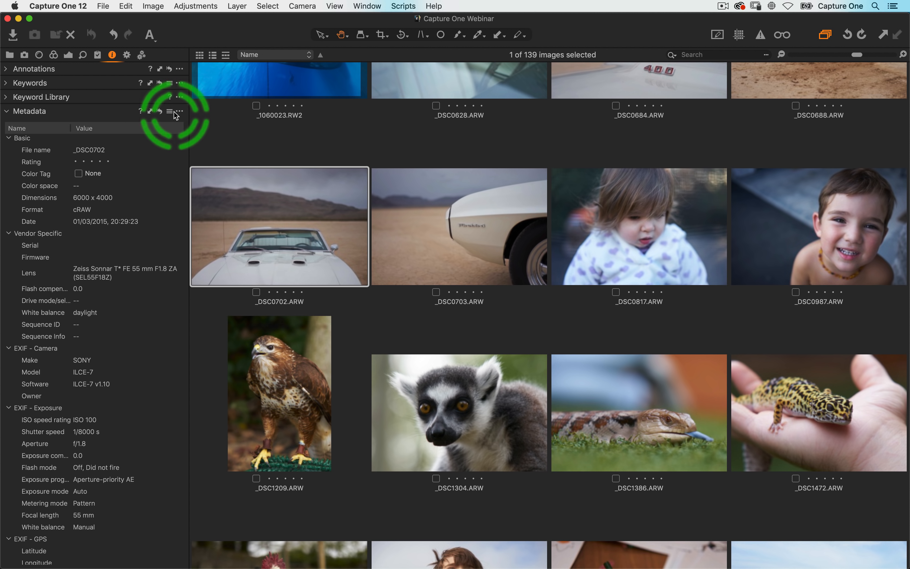
left_click(170, 111)
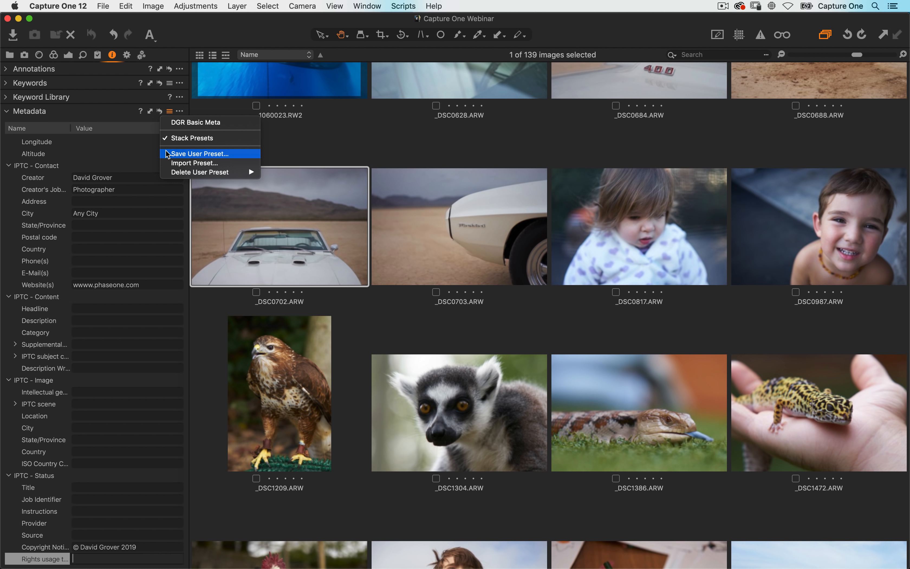
left_click(196, 154)
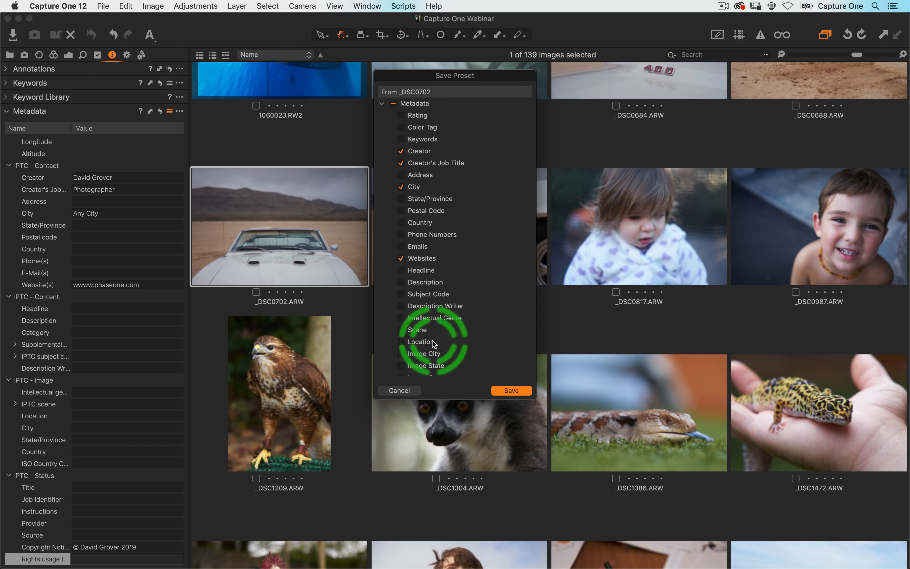
scroll(427, 337, "down", 8)
scroll(427, 339, "up", 10)
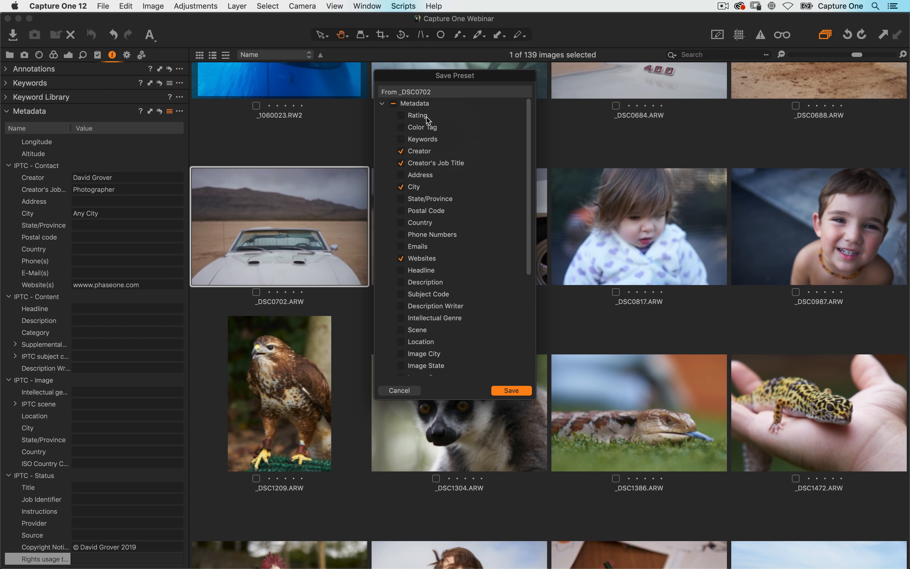
- Save the preset in the Metadata folder, named with the photographer's first name followed by Metadata
left_click(511, 391)
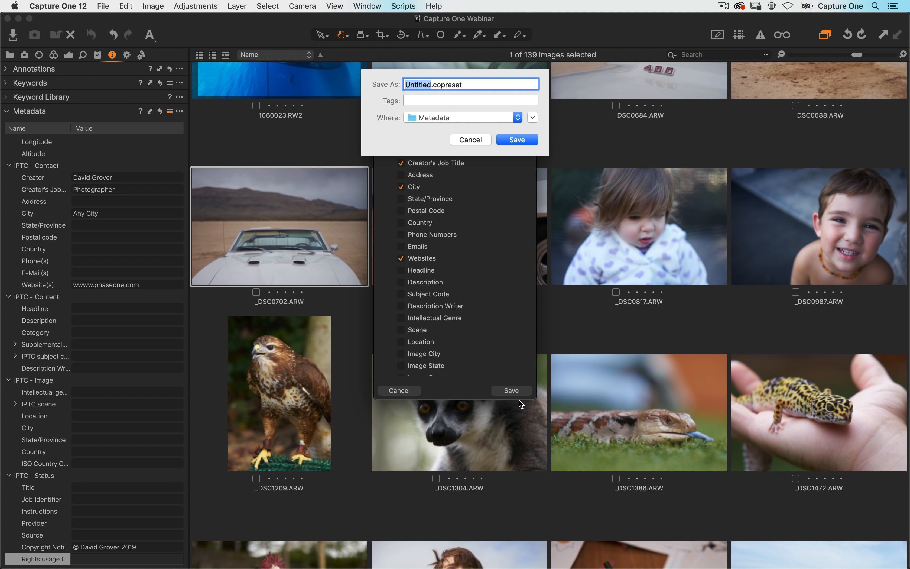
type("Davids Metadat")
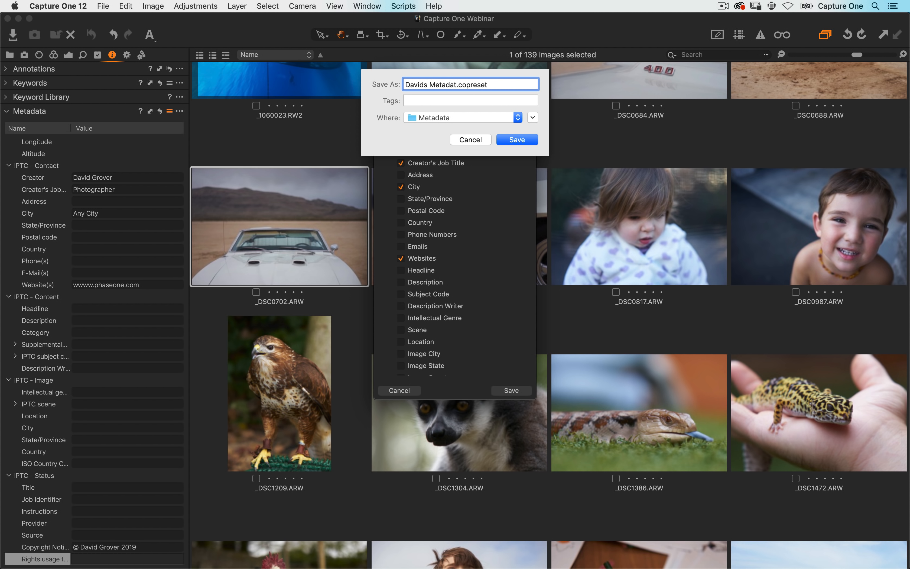
type("a")
left_click(524, 142)
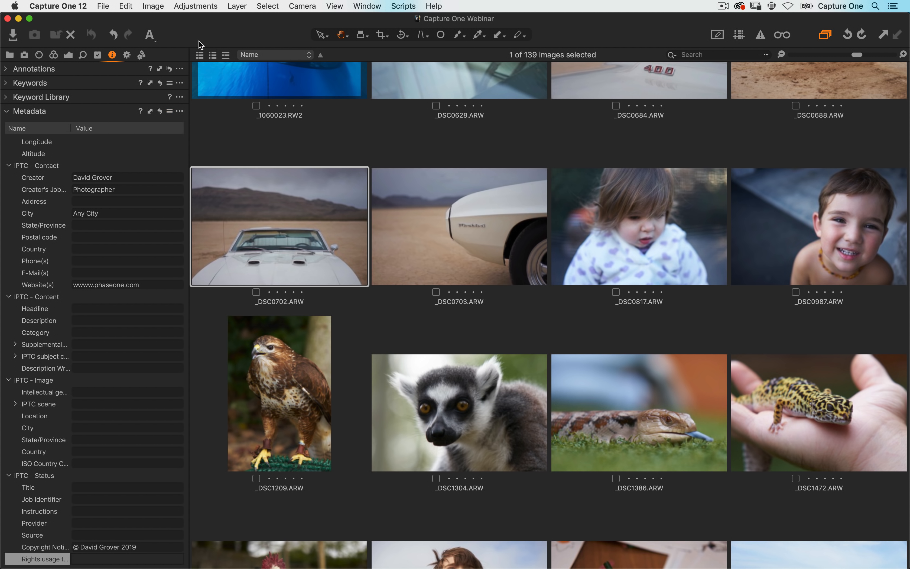
- Start an image import from the ALF folder and select its first four portraits, TheLabPortraits20180003.NEF through TheLabPortraits20180023.NEF
left_click(103, 6)
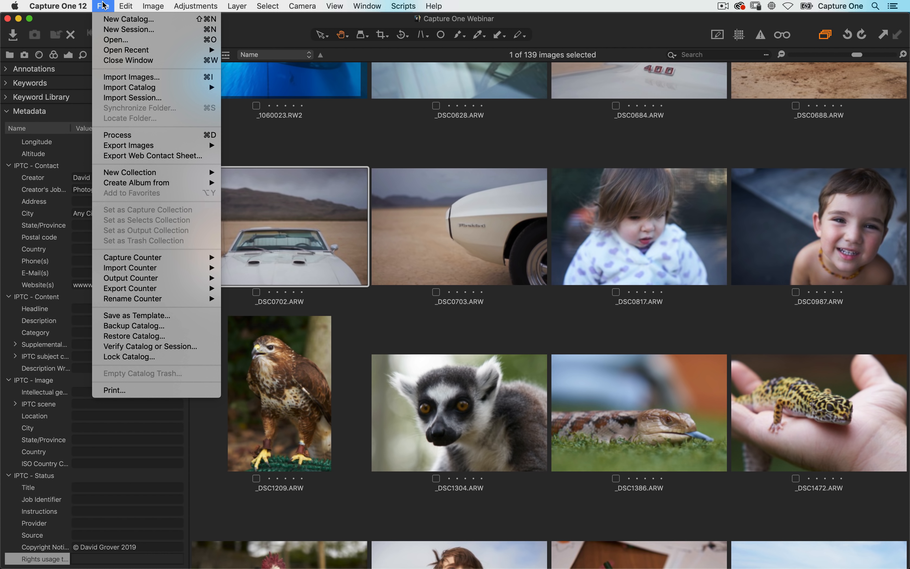
left_click(117, 76)
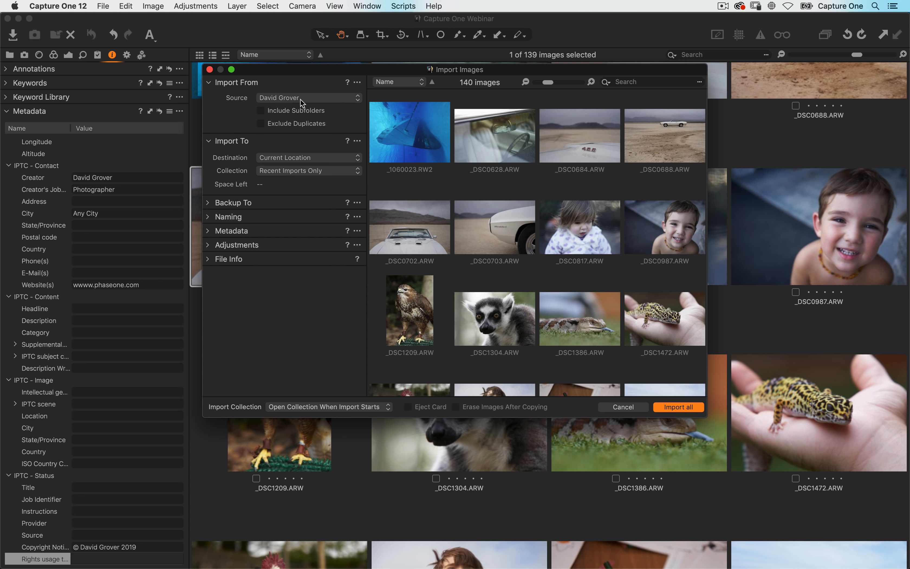
left_click(300, 97)
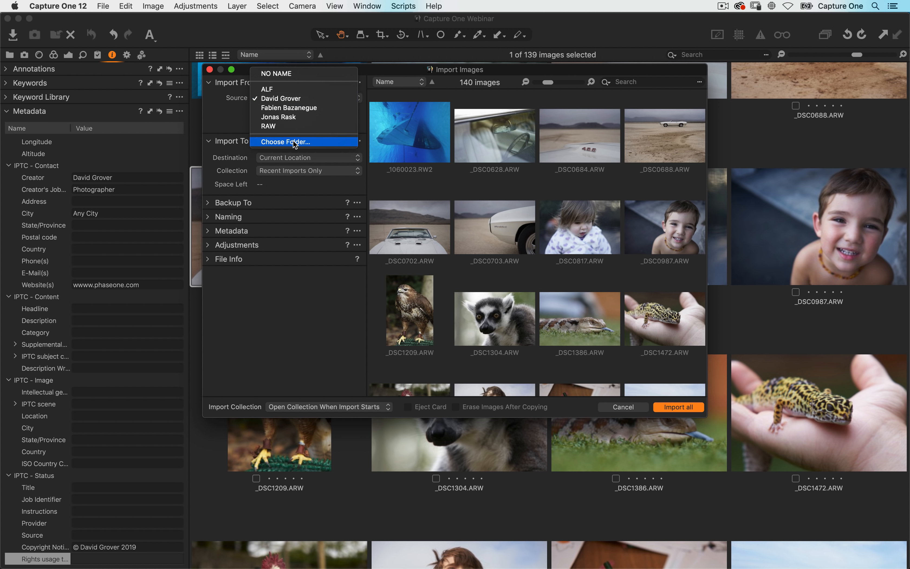
left_click(289, 89)
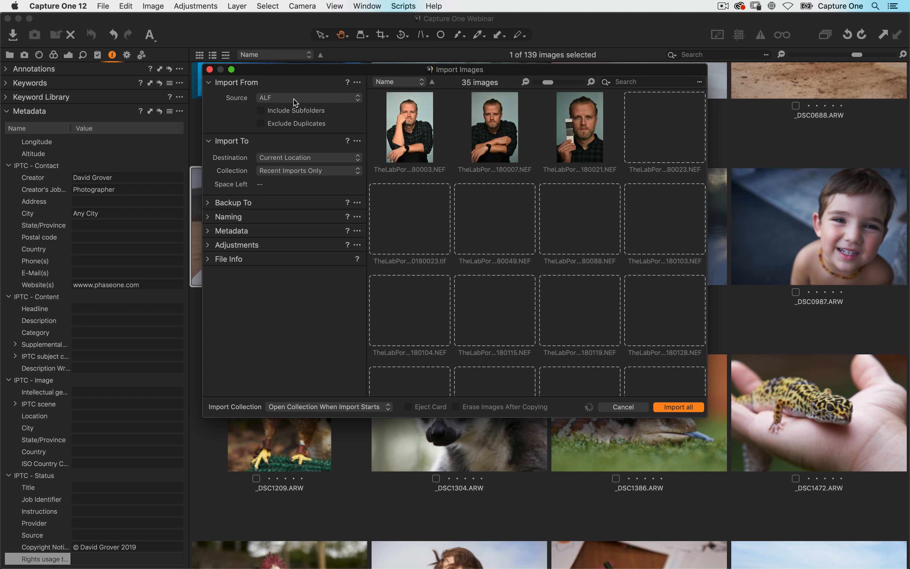
left_click(418, 146)
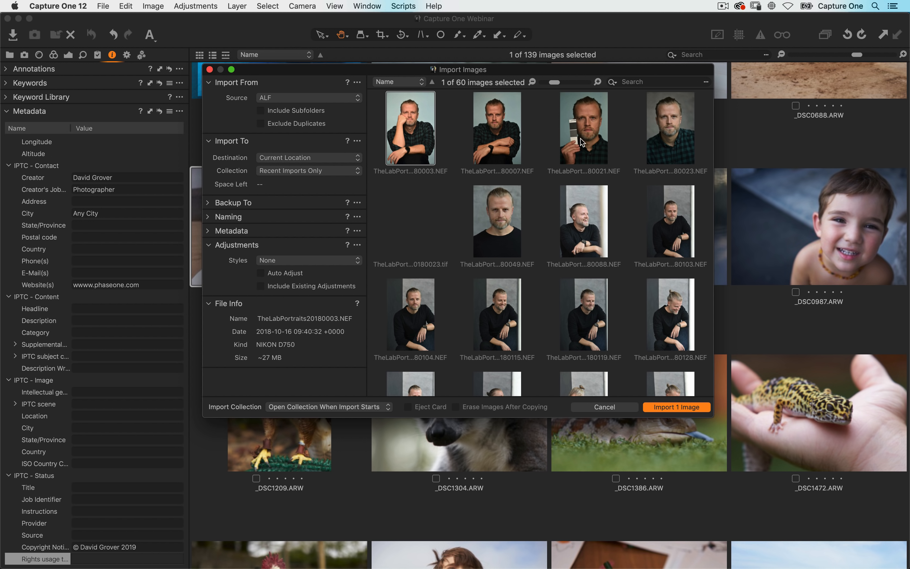
left_click(676, 140, "shift")
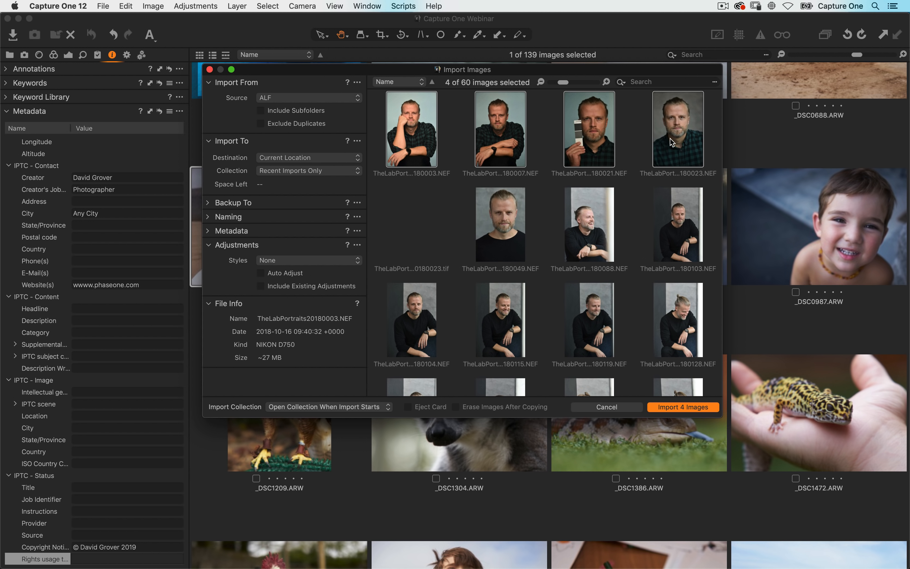
- Set the import adjustments to apply the newly saved metadata user preset as the style
left_click(212, 246)
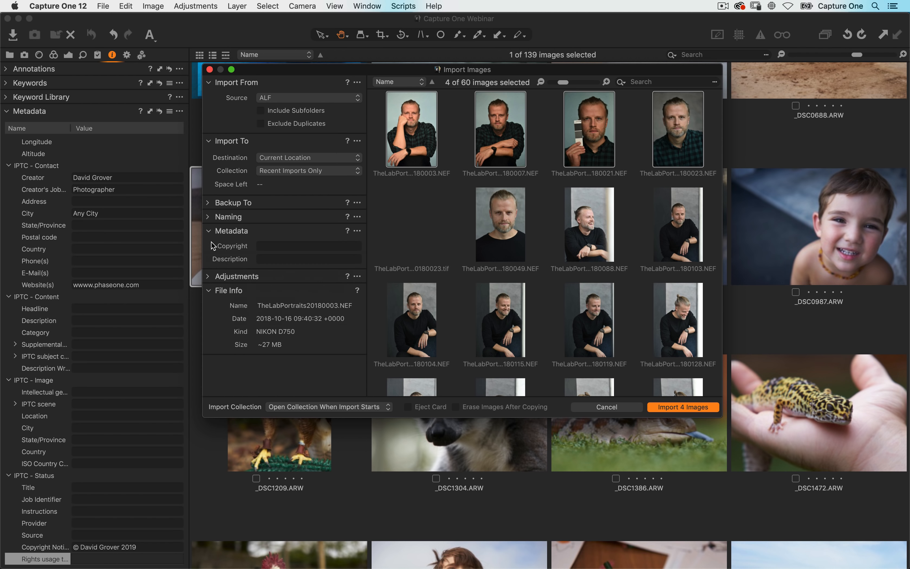
left_click(209, 276)
left_click(291, 296)
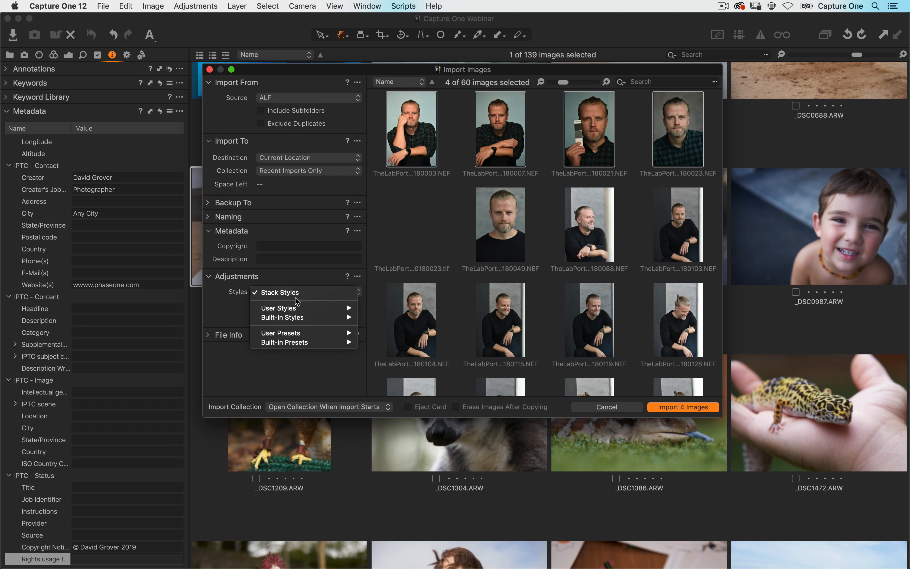
mouse_move(301, 336)
mouse_move(408, 336)
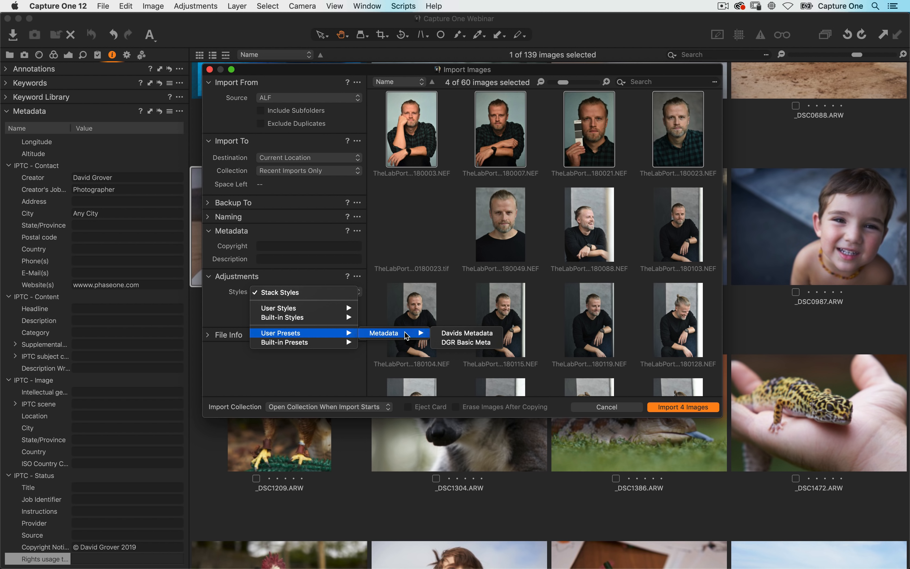
left_click(475, 335)
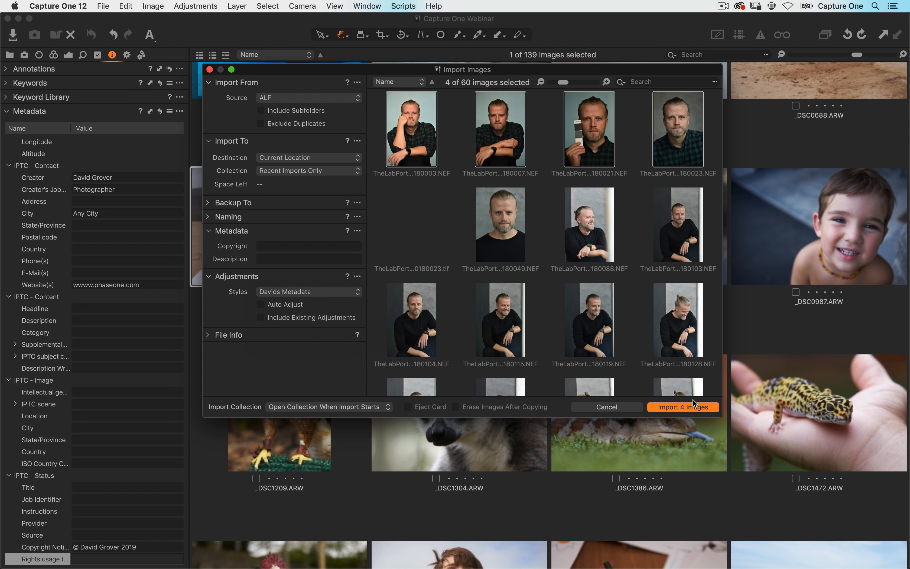
- Import the four selected portraits and select TheLabPortraits20180003.NEF to check its IPTC metadata
left_click(687, 407)
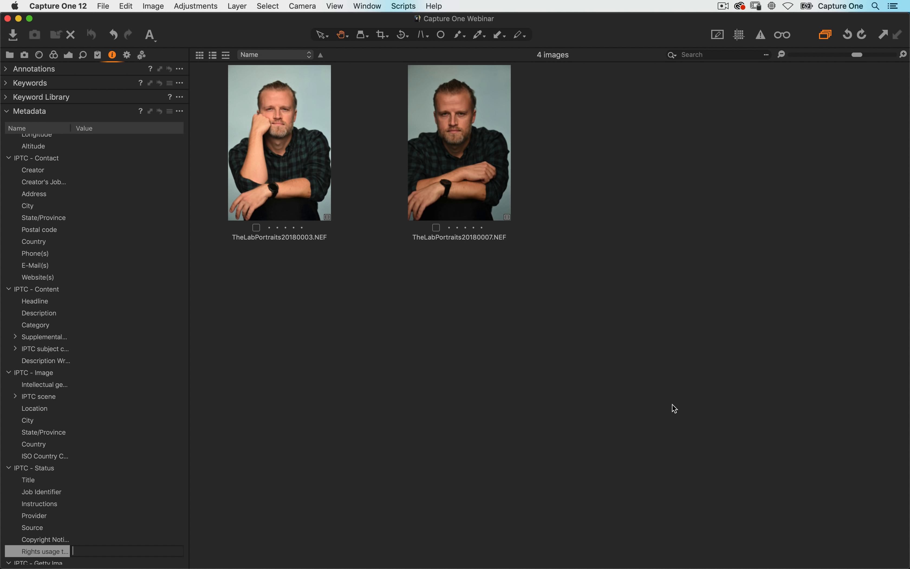
left_click(300, 177)
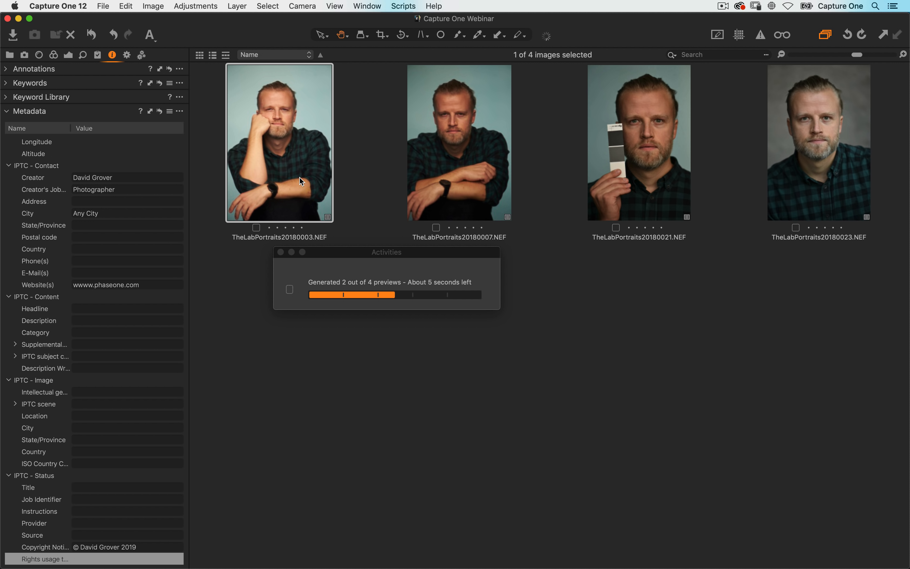
left_click(112, 183)
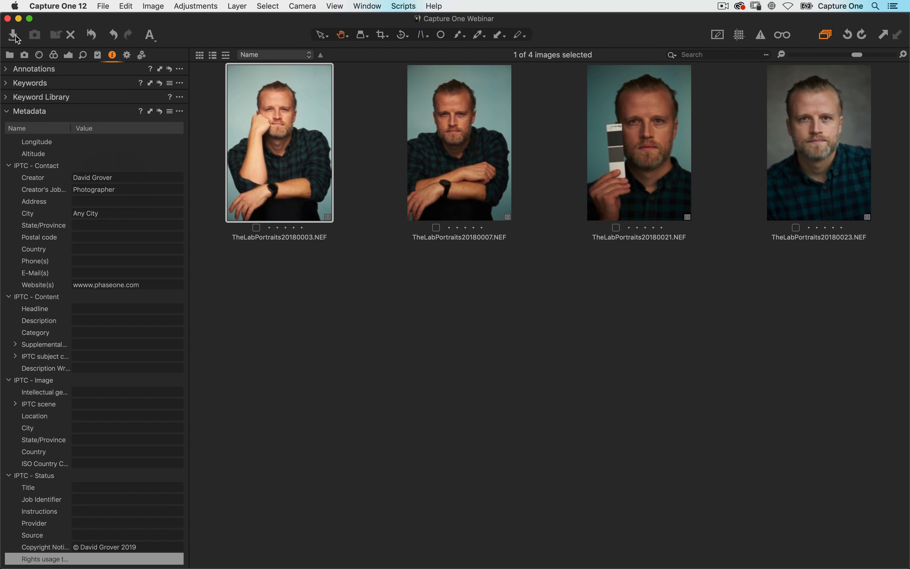
key("super+shift+i")
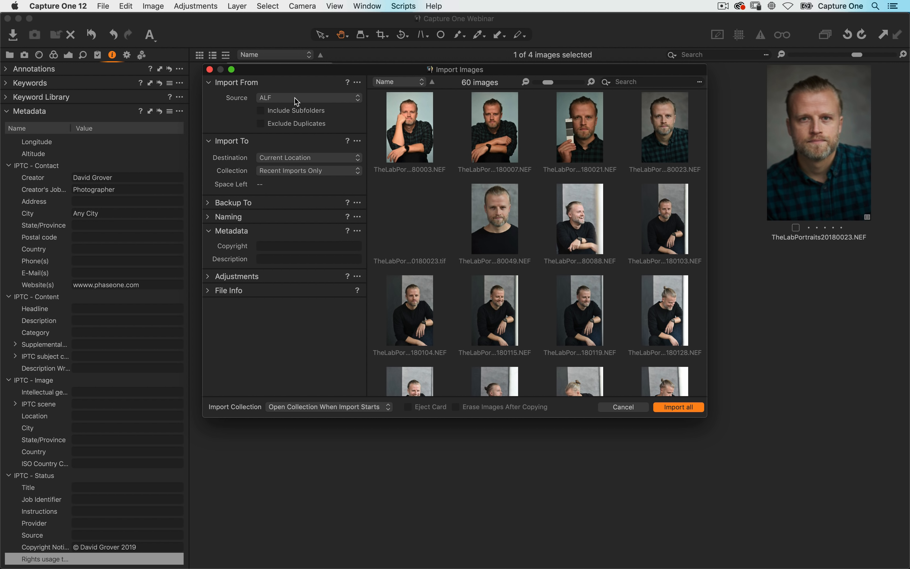
left_click(269, 158)
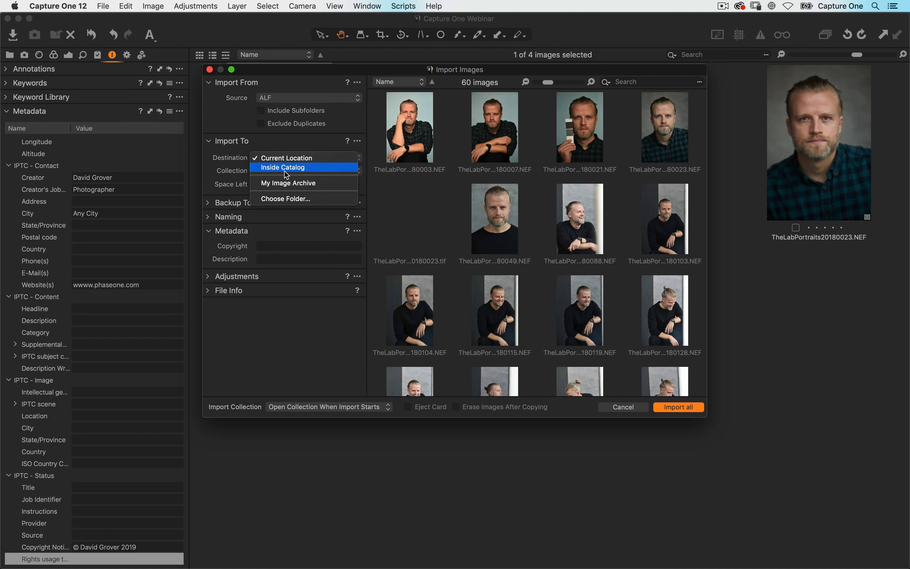
left_click(299, 183)
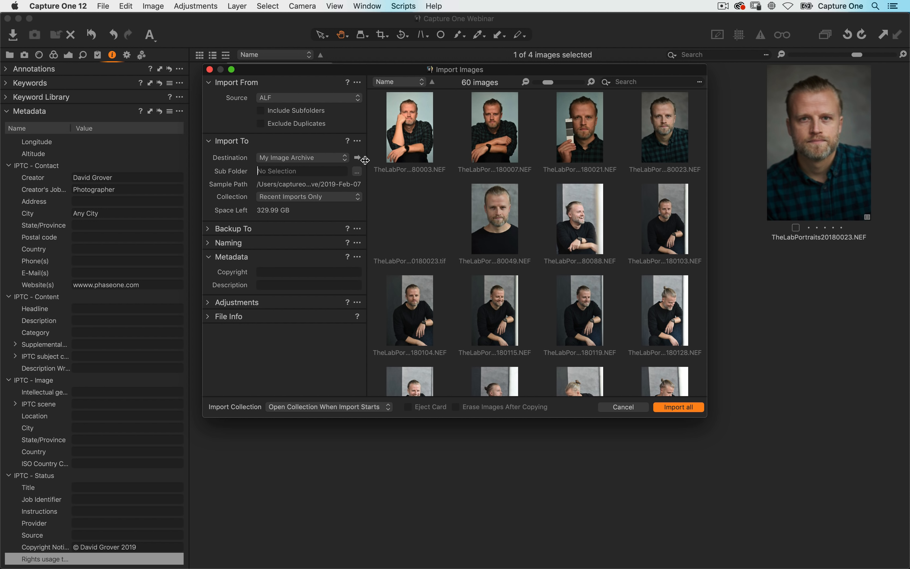
left_click(357, 172)
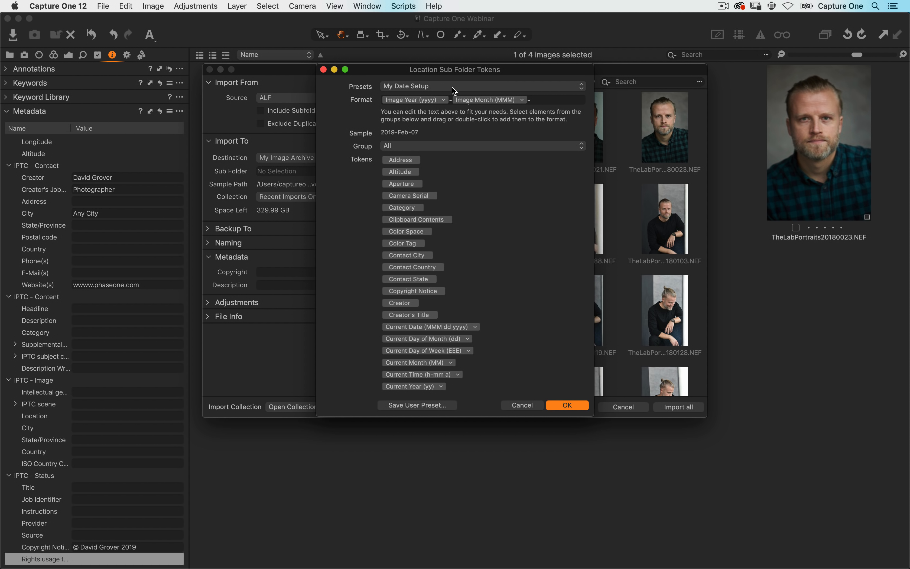
left_click(446, 89)
left_click(445, 88)
left_click(567, 404)
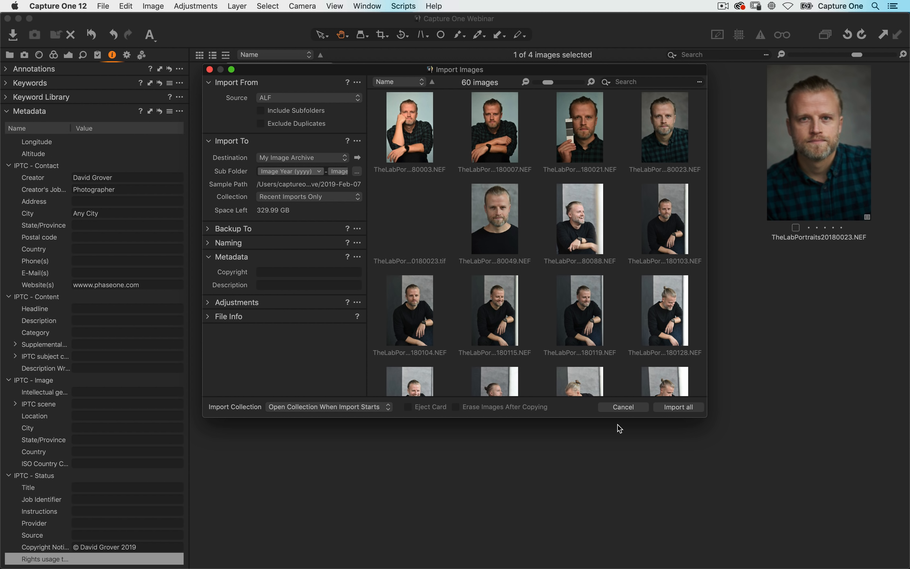
left_click(621, 408)
- Show the Library and hide the hierarchy of its Folders list
left_click(10, 55)
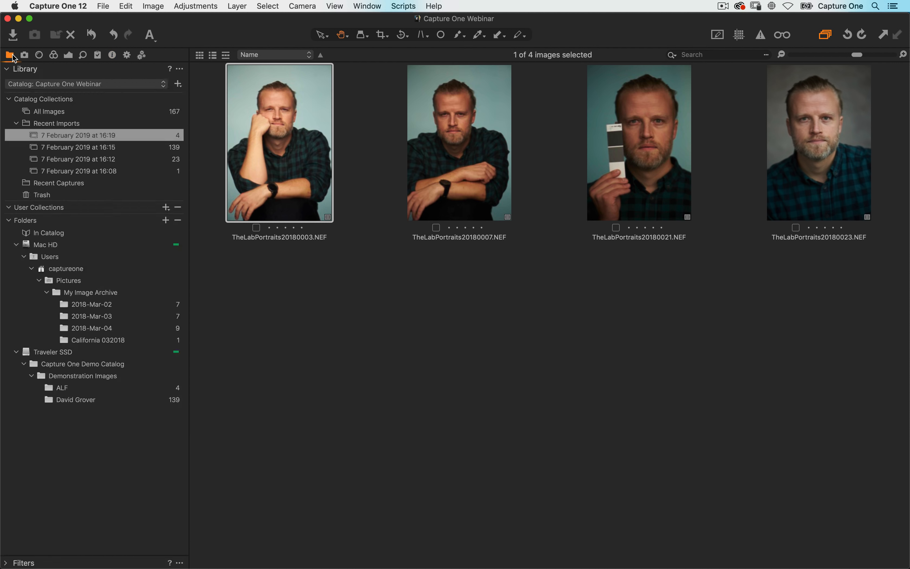
left_click(20, 58)
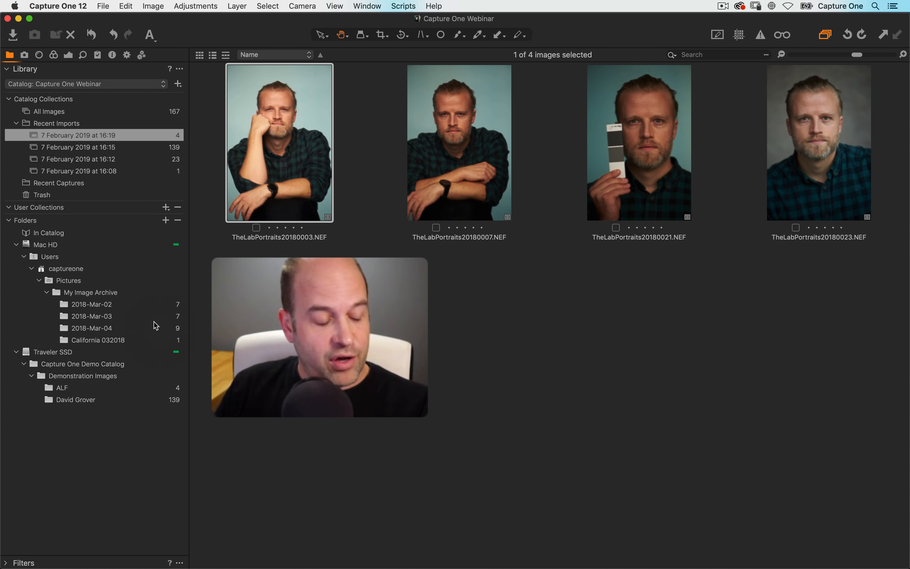
right_click(80, 401)
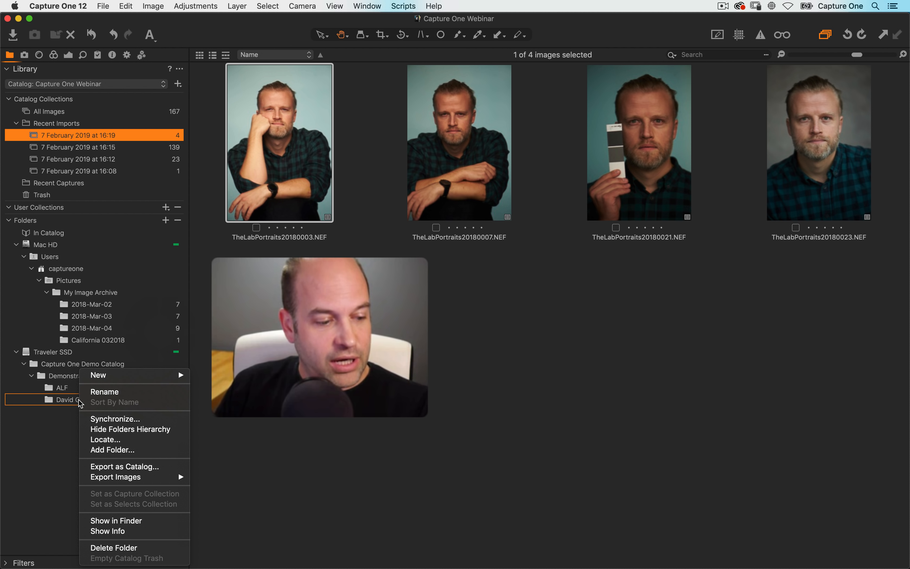
left_click(147, 428)
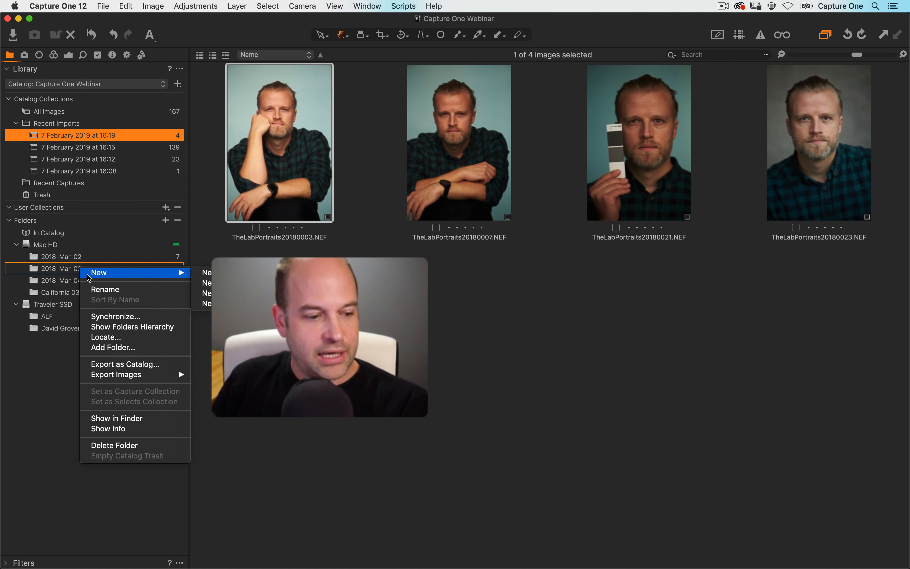
- Show the hierarchy of the Library's Folders list again, and briefly review the import destination settings without importing anything
left_click(126, 327)
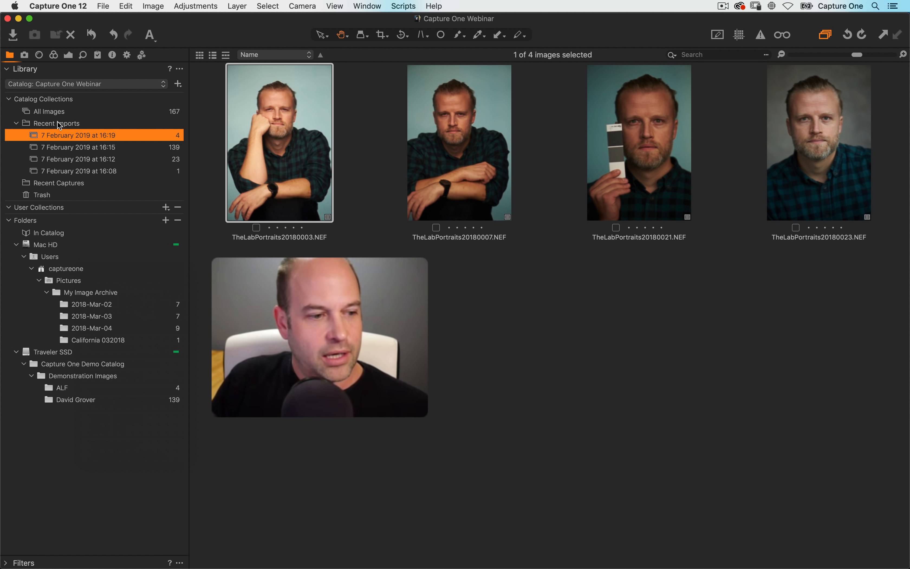
key("super+shift+i")
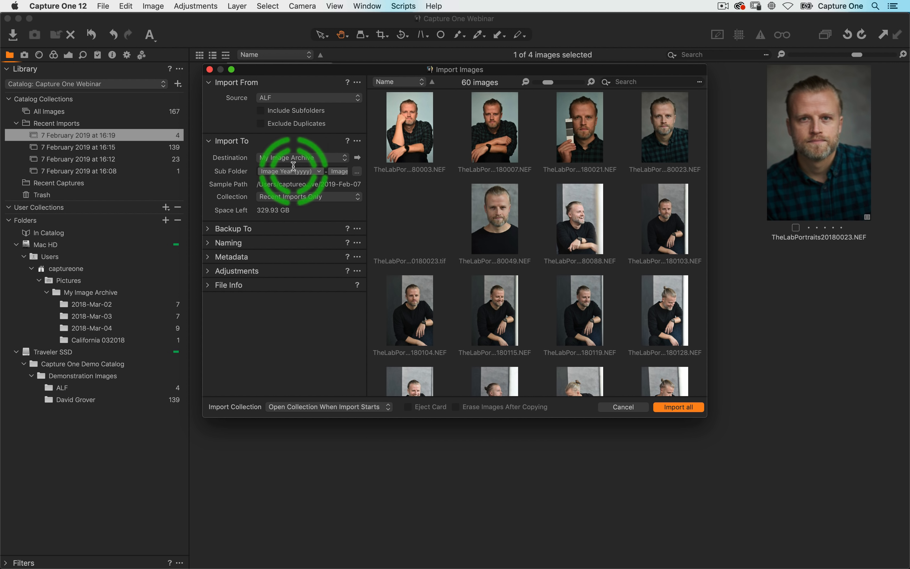
left_click(623, 407)
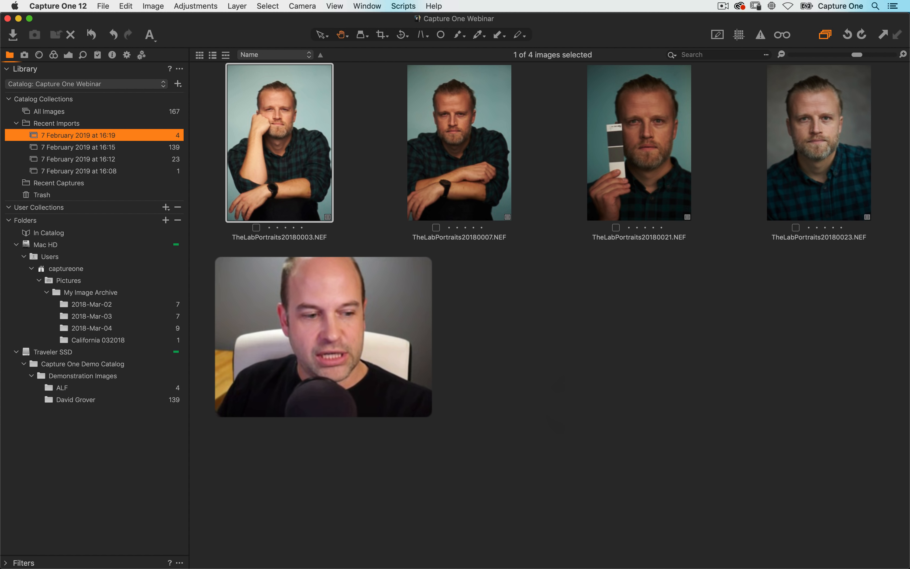
- Select all images of the 7 February 2019 at 16:15 import, view their metadata fields and return to the Library
left_click(114, 171)
left_click(110, 147)
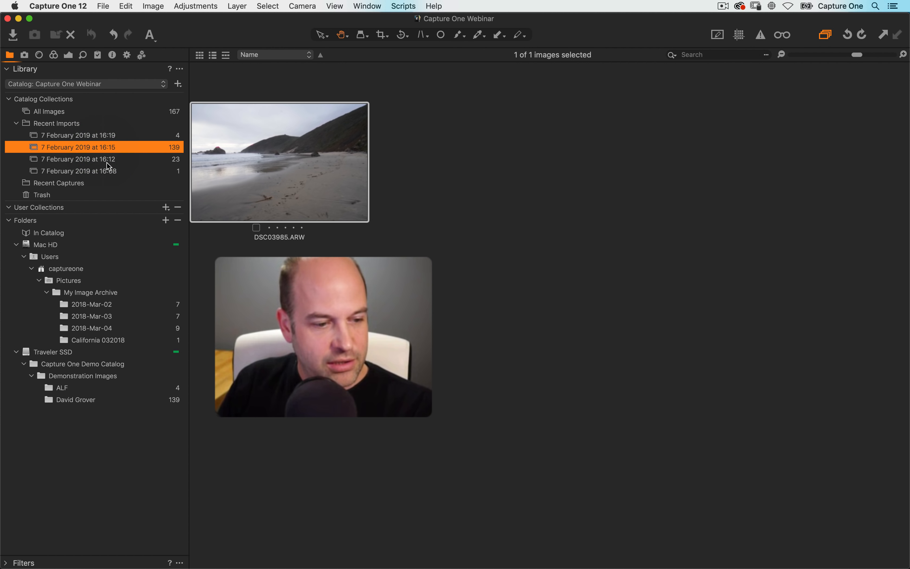
left_click(280, 155)
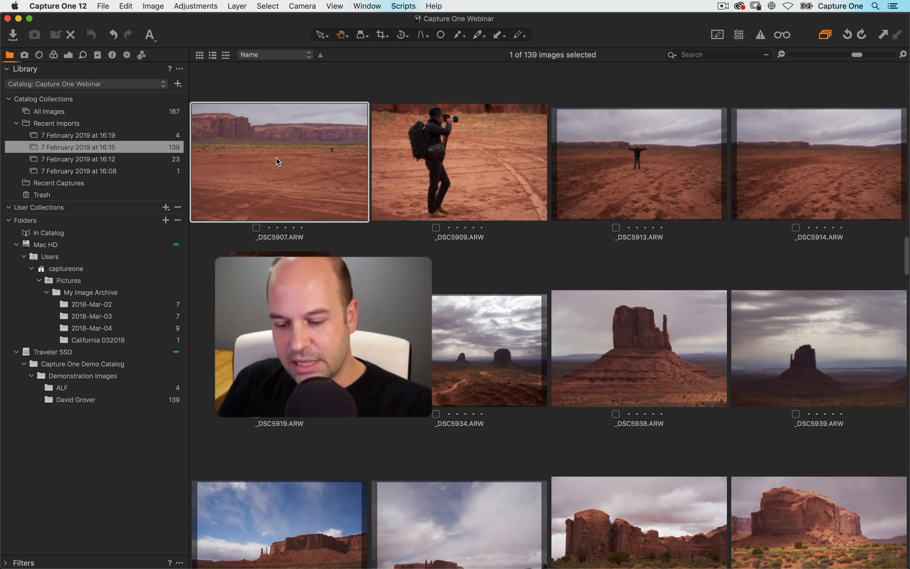
key("super+a")
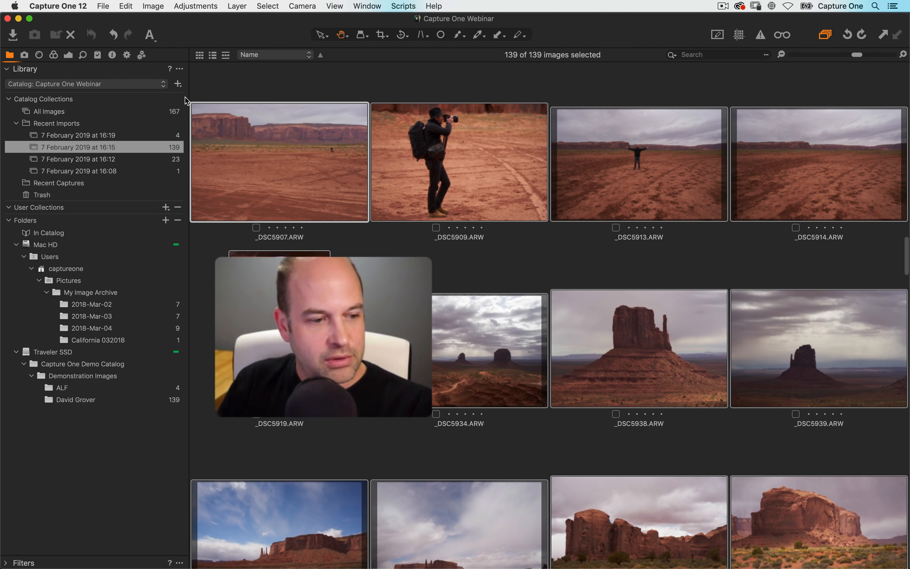
left_click(112, 55)
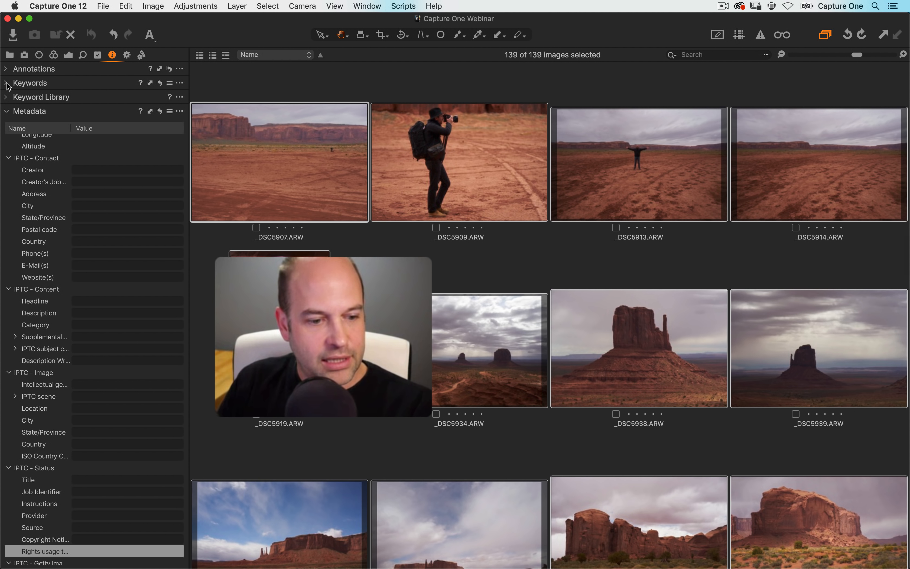
left_click(10, 55)
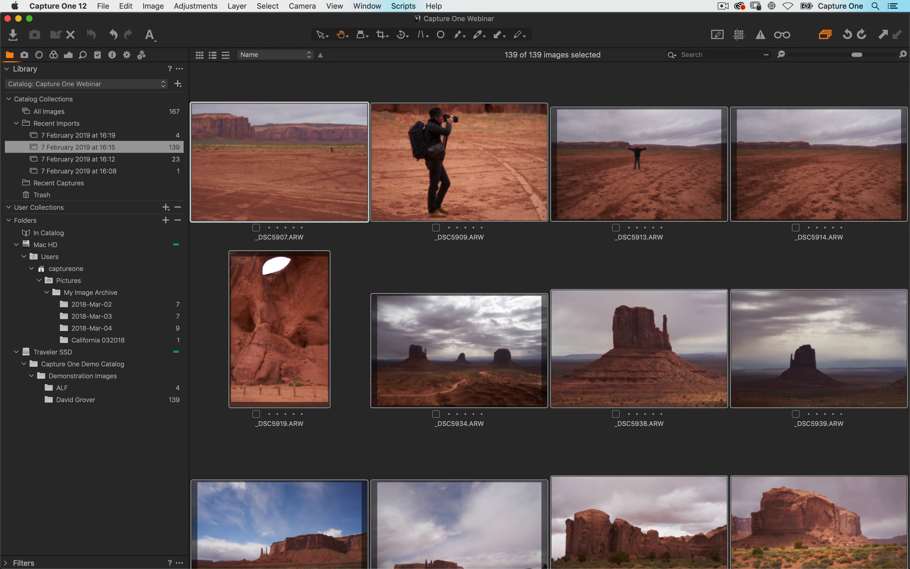
- Switch to Finder, look at the Capture One Webinar catalog file and My Image Archive in Pictures, and return to Capture One
key("super+Tab")
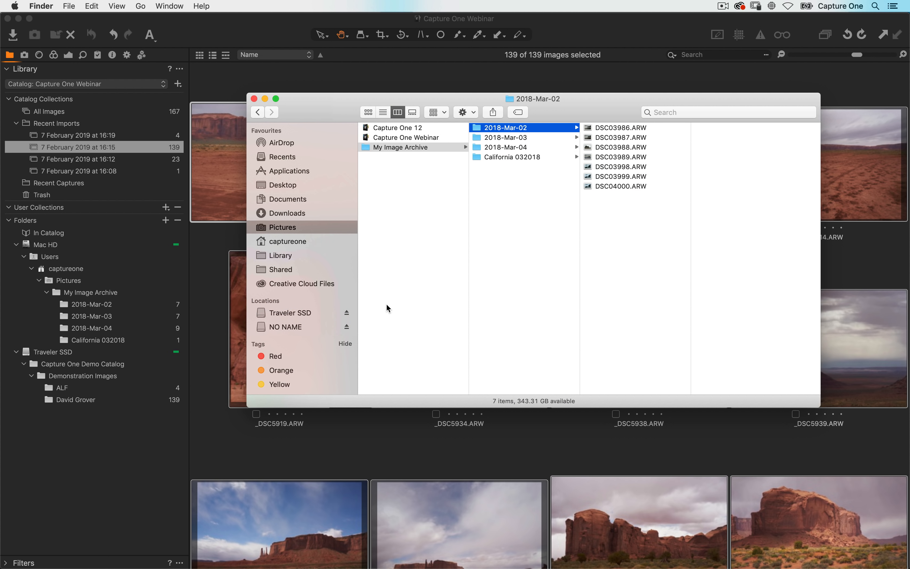
left_click(423, 136)
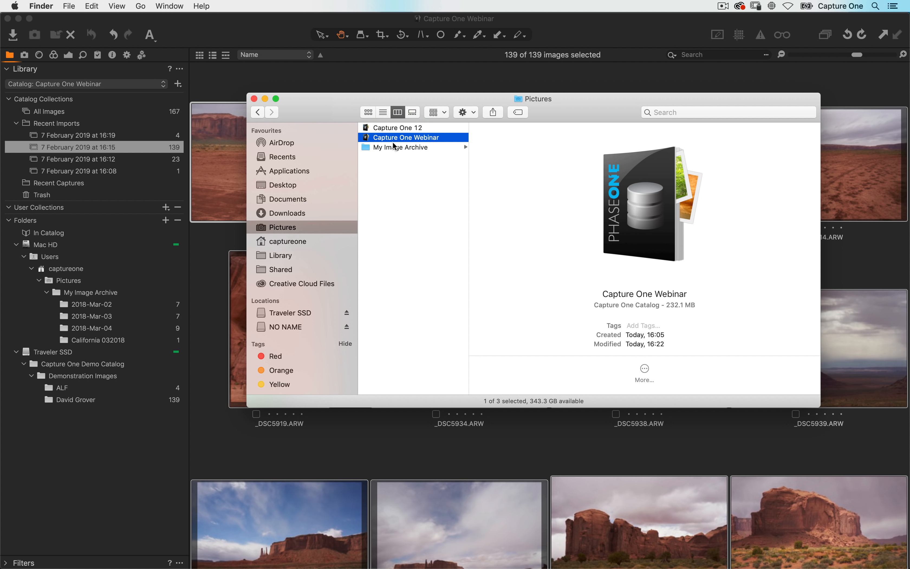
left_click_drag(396, 145, 438, 179)
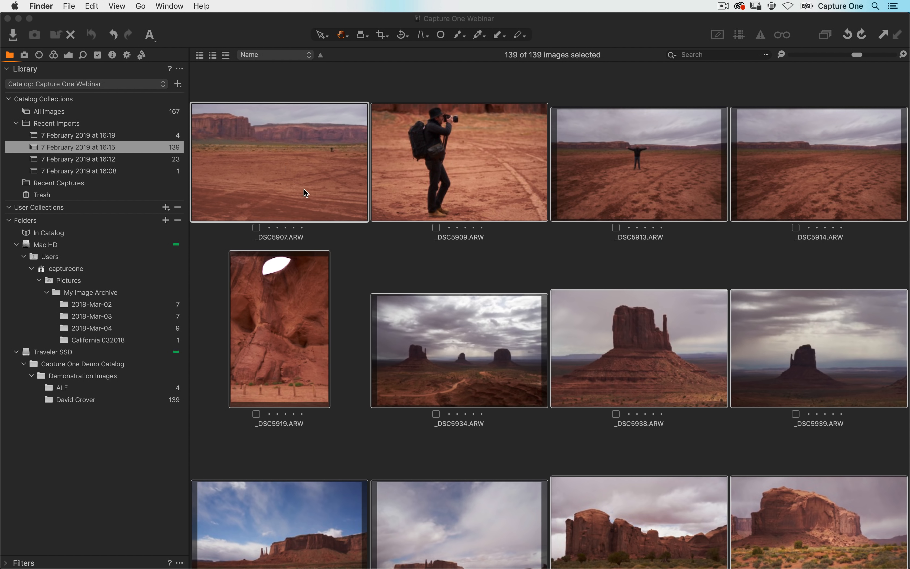
left_click(254, 98)
left_click(418, 257)
left_click(418, 256)
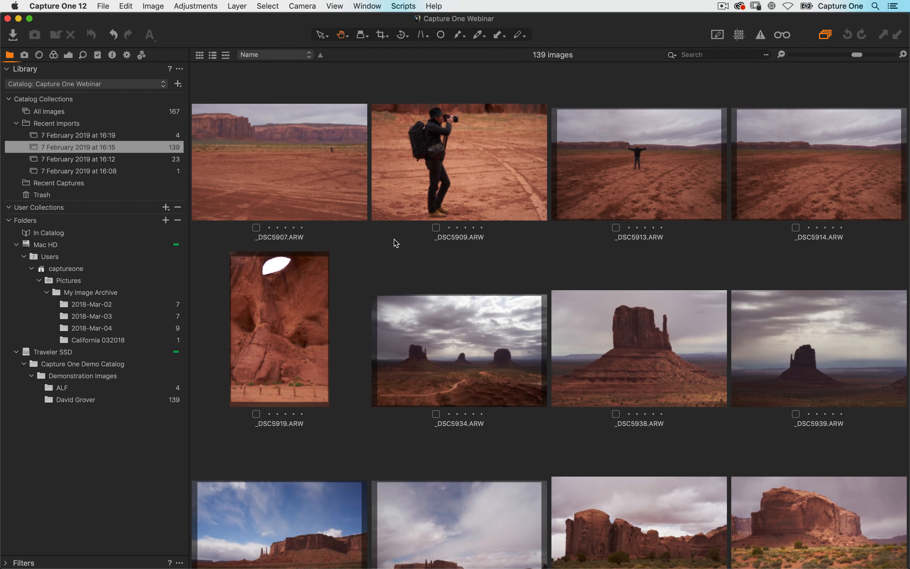
- Compare the contents of the My Image Archive and Demonstration Images folders with the All Images collection
left_click(87, 293)
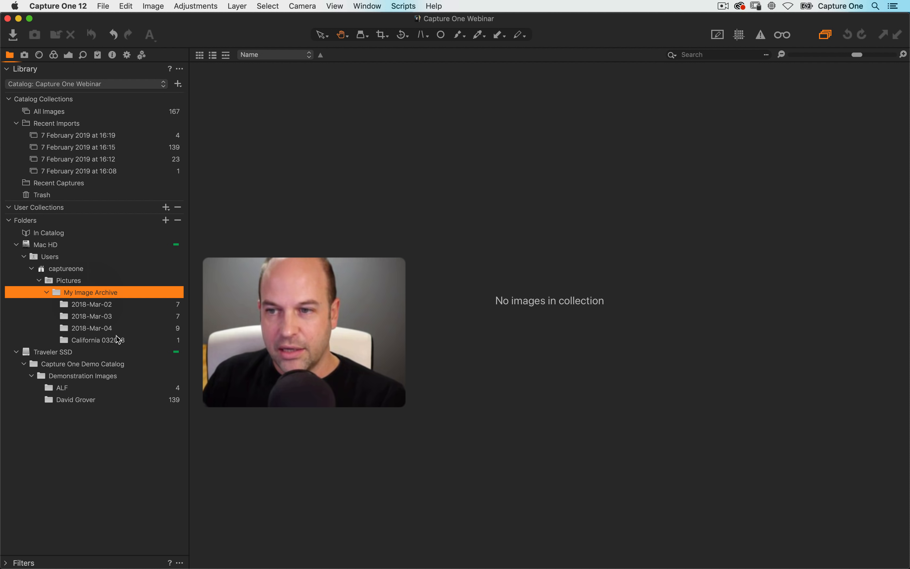
left_click(62, 112)
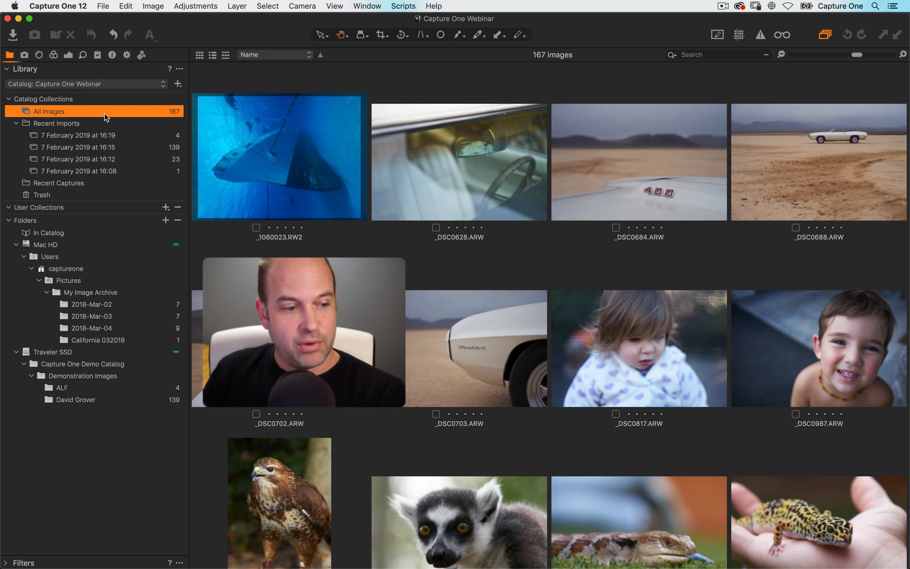
left_click(59, 106)
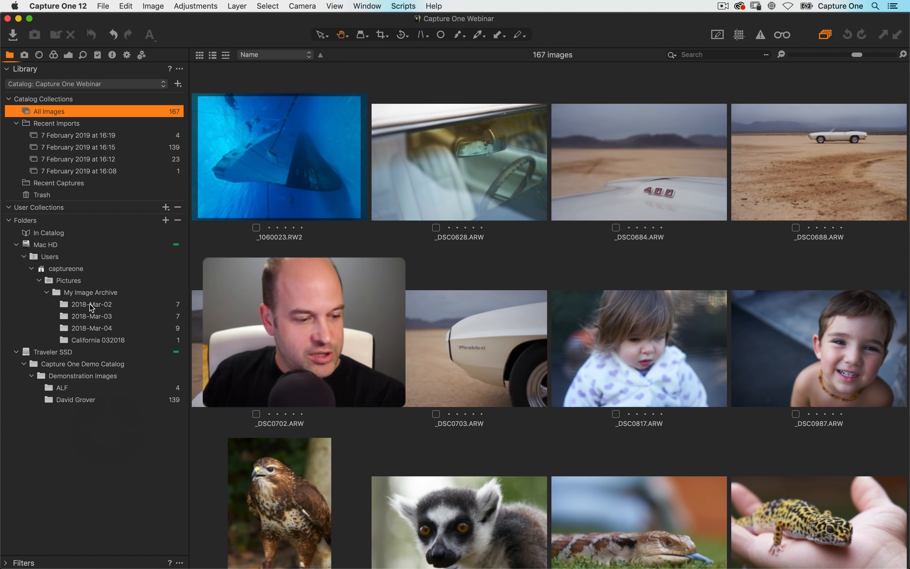
left_click(79, 379)
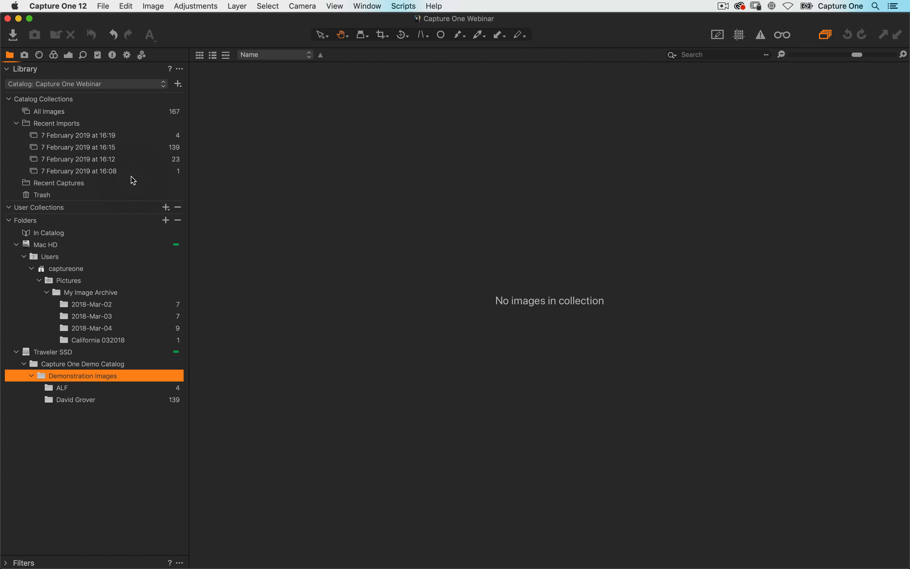
left_click(64, 111)
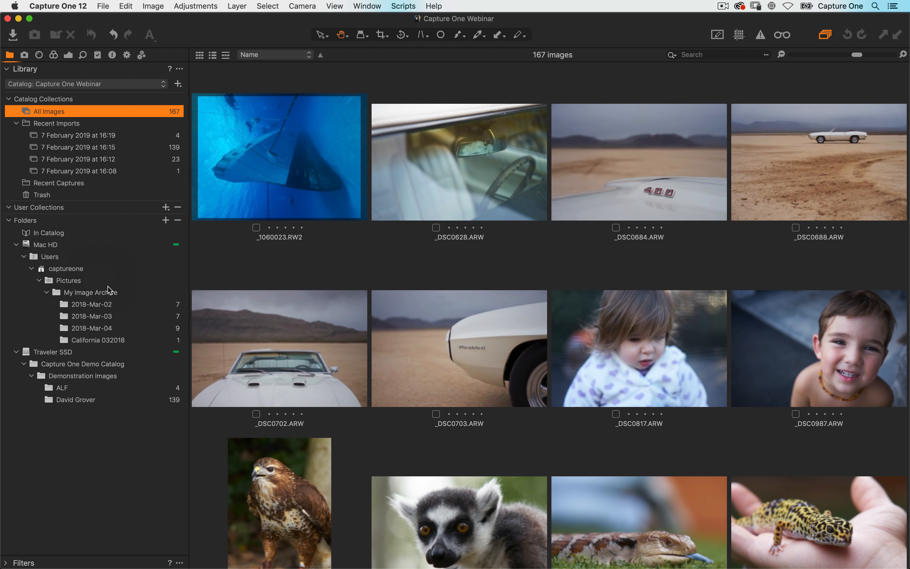
- Move DSC03986.ARW from the 2018-Mar-02 folder into the 2018-Mar-03 folder
left_click(101, 304)
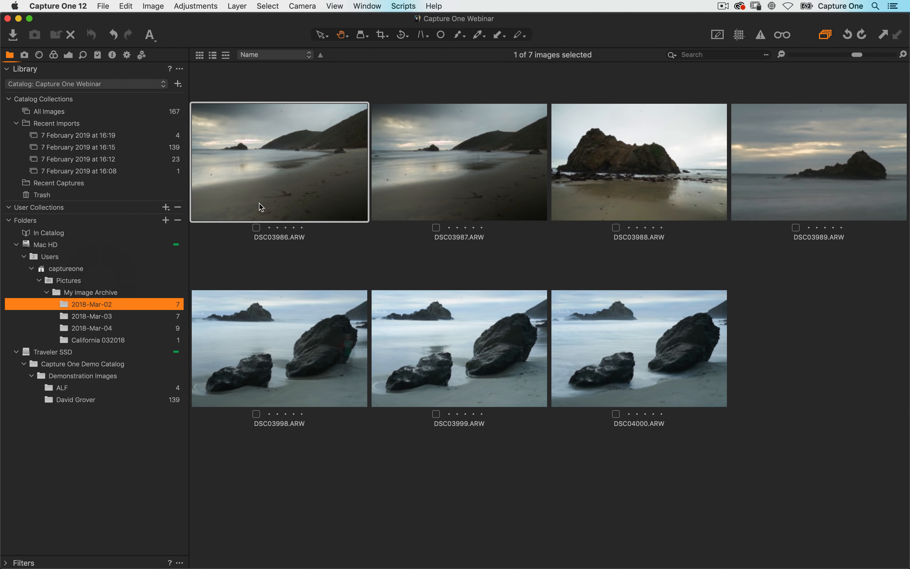
left_click_drag(245, 182, 116, 321)
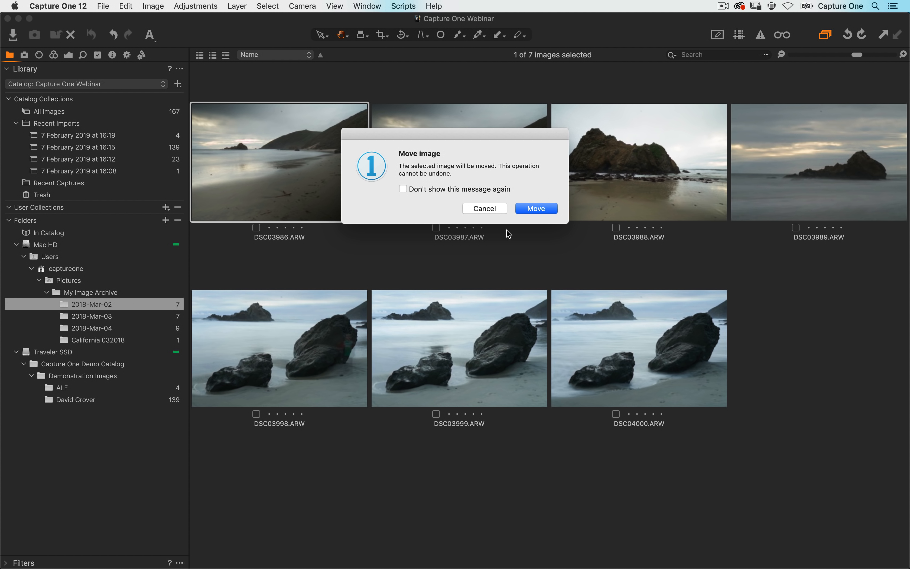
left_click(536, 209)
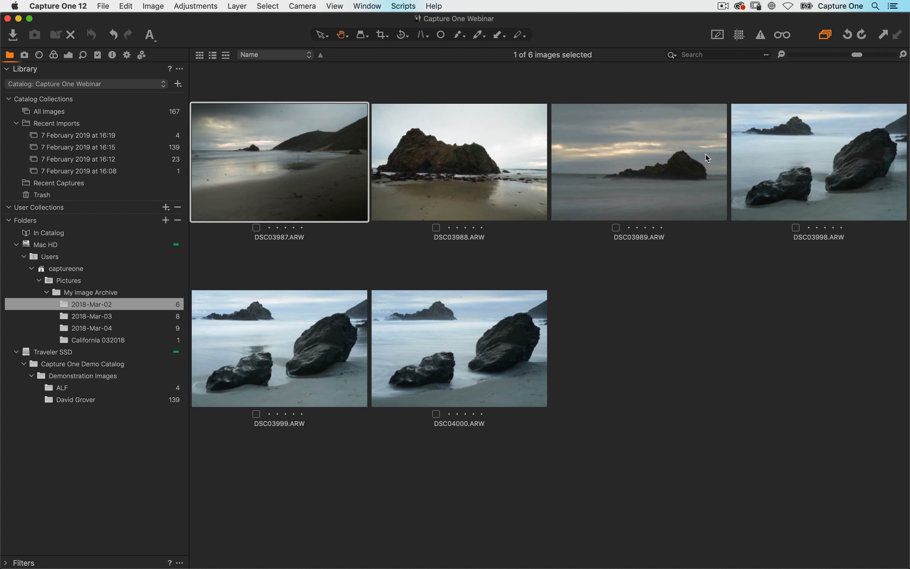
- Move DSC03987.ARW, DSC03988.ARW and DSC03989.ARW from 2018-Mar-02 into the 2018-Mar-04 folder
left_click(624, 170, "shift")
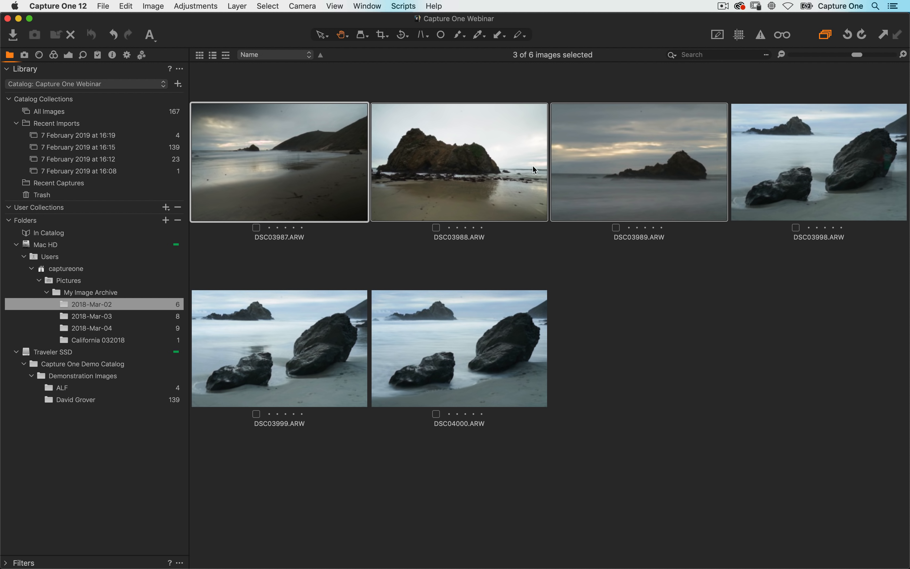
left_click_drag(325, 163, 127, 330)
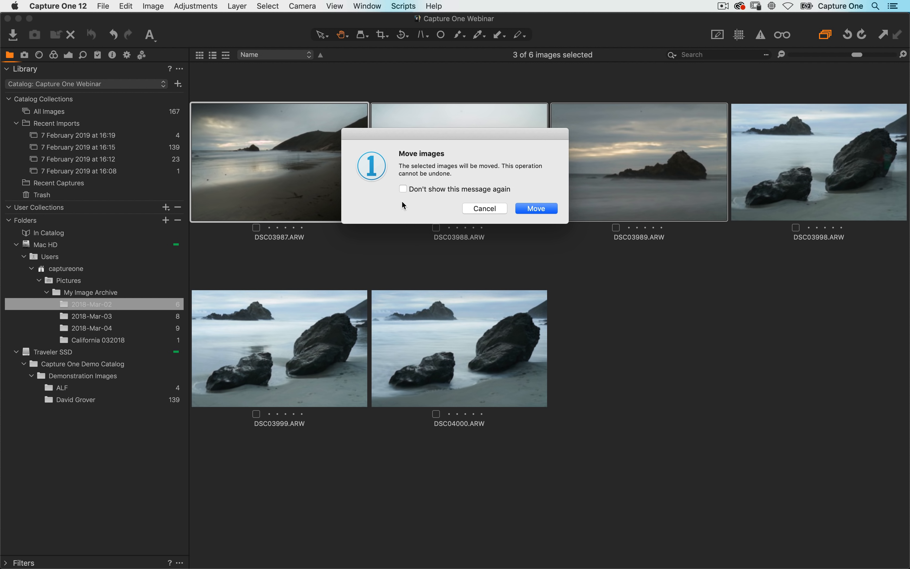
left_click(536, 209)
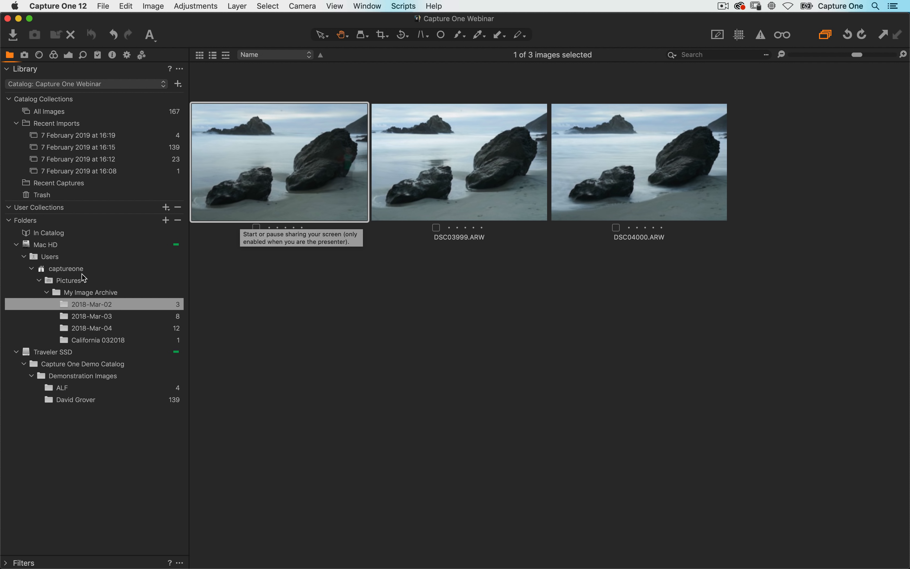
- Move the California 032018 folder into the 2018-Mar-02 folder
left_click(82, 340)
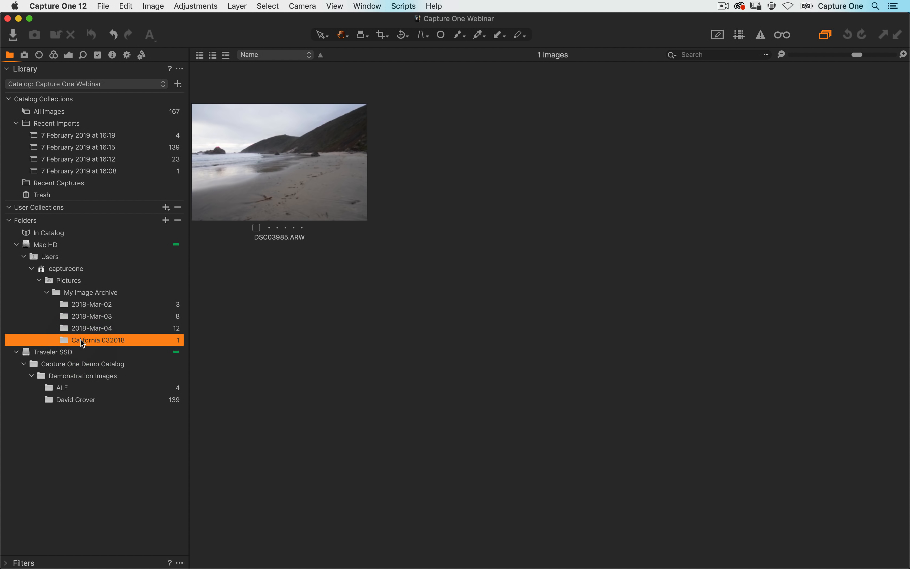
left_click_drag(69, 341, 121, 308)
left_click(546, 209)
- Switch to Finder and check the contents of My Image Archive and its 2018-Mar-02 folder in a new window
key("super+Tab")
key("super+Tab")
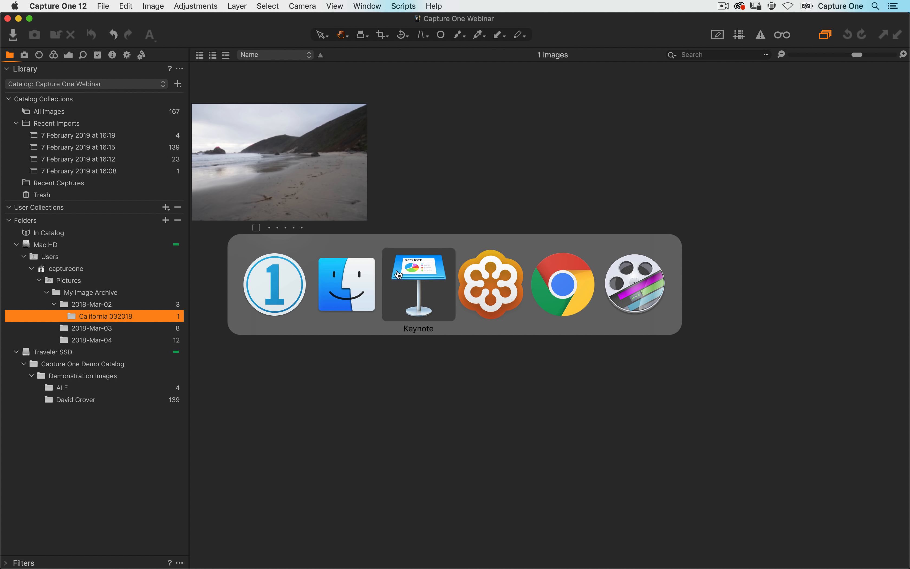
key("super+n")
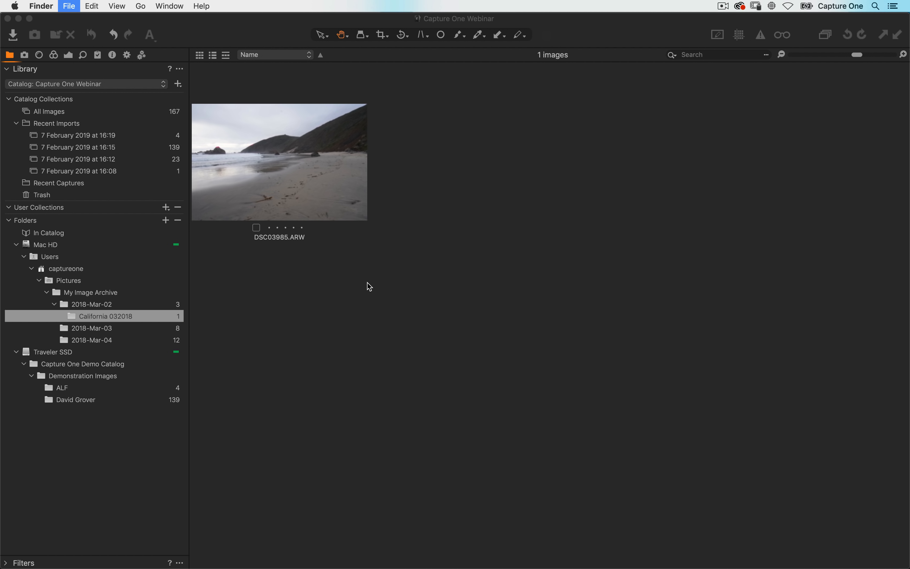
left_click(403, 196)
left_click(489, 147)
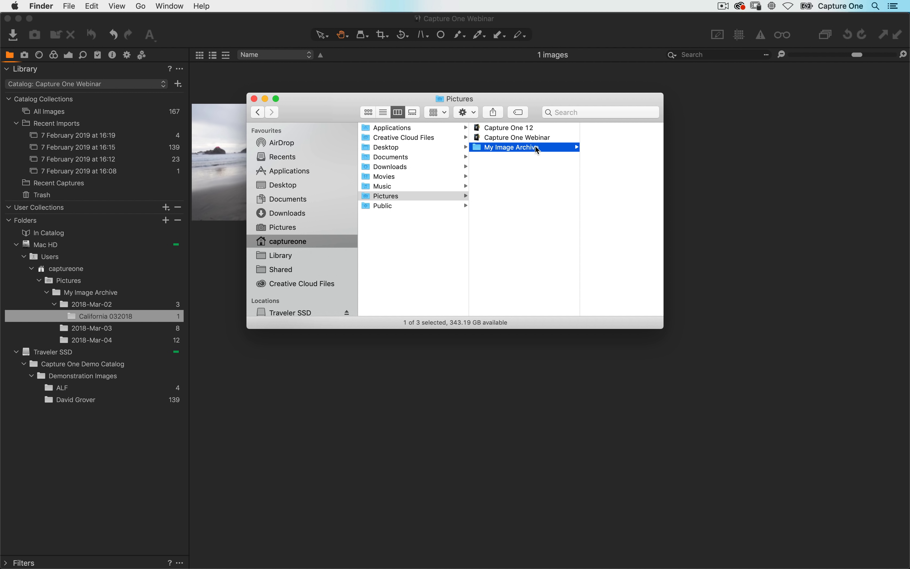
left_click_drag(549, 98, 530, 217)
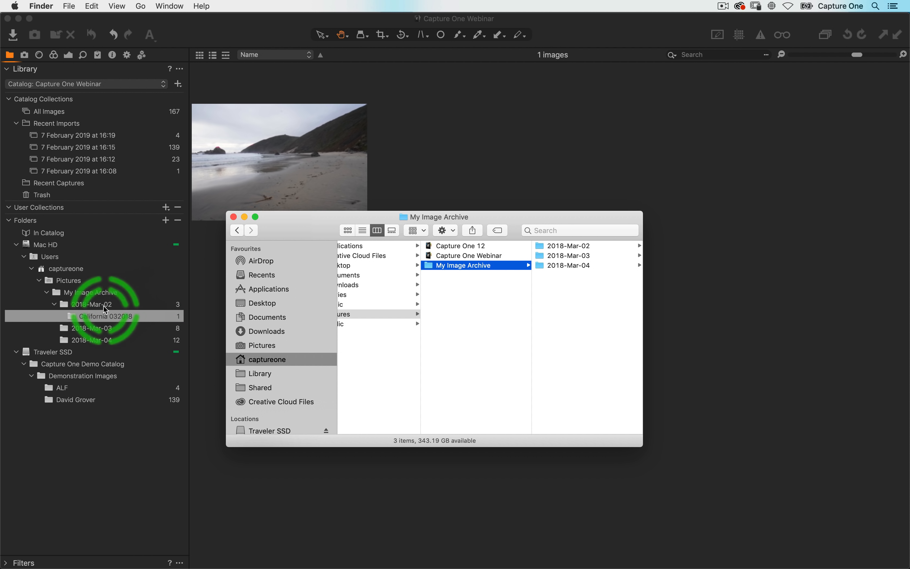
left_click(575, 250)
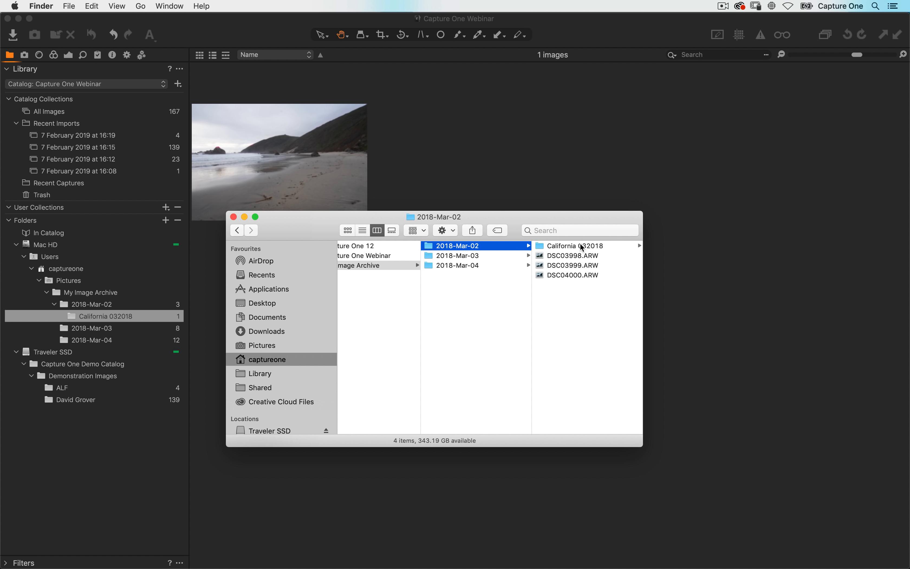
- Return to Capture One and move the California 032018 folder back directly under My Image Archive
left_click(523, 150)
left_click(73, 316)
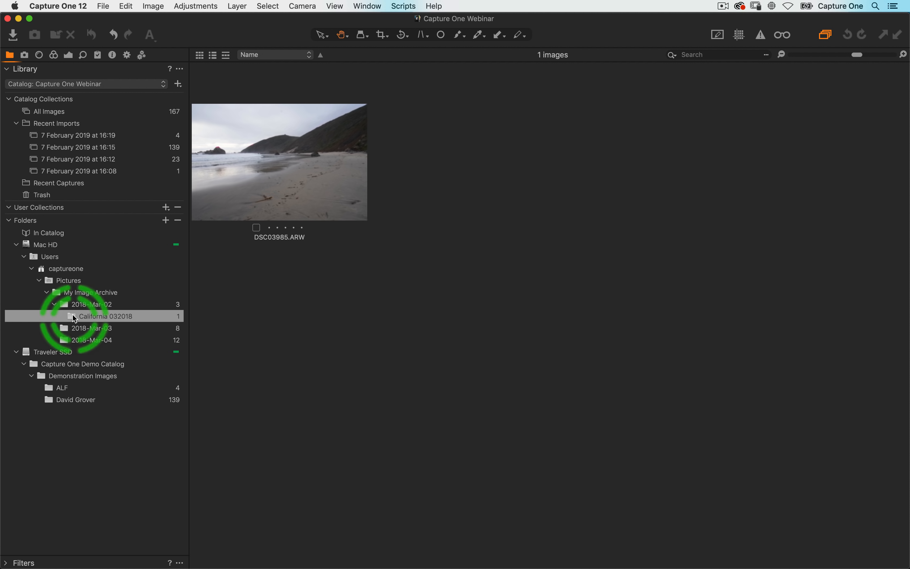
left_click_drag(74, 318, 107, 295)
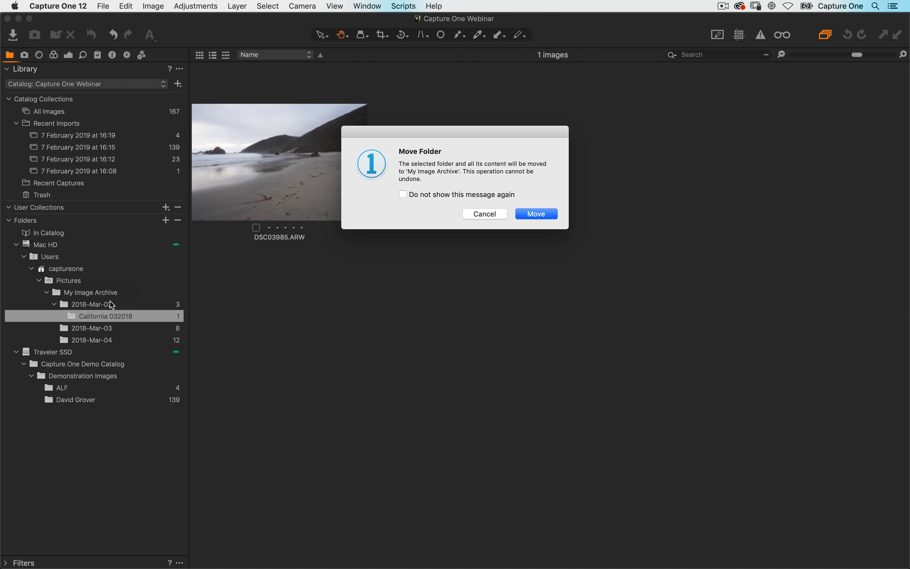
left_click(536, 215)
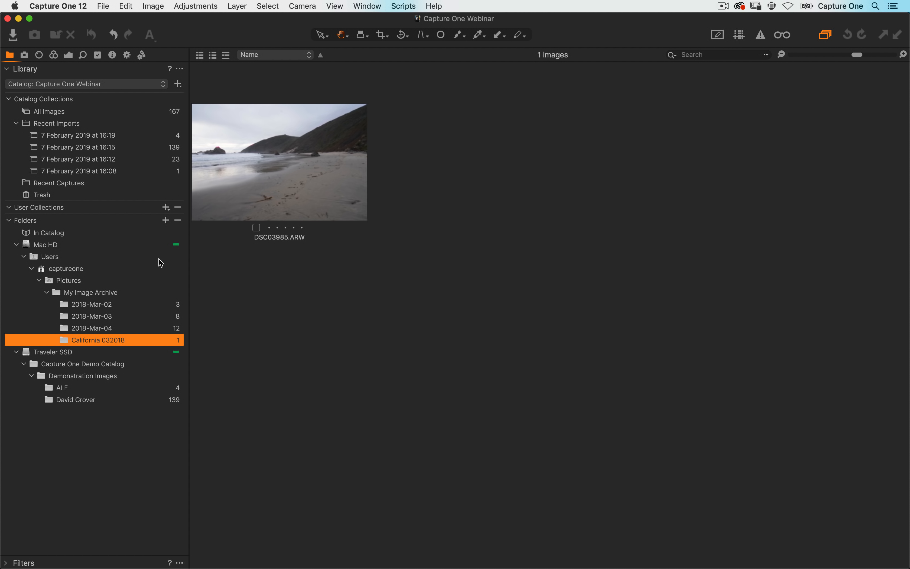
- Move DSC03987.ARW and DSC03988.ARW from 2018-Mar-04 into the California 032018 folder and display that folder
left_click(109, 329)
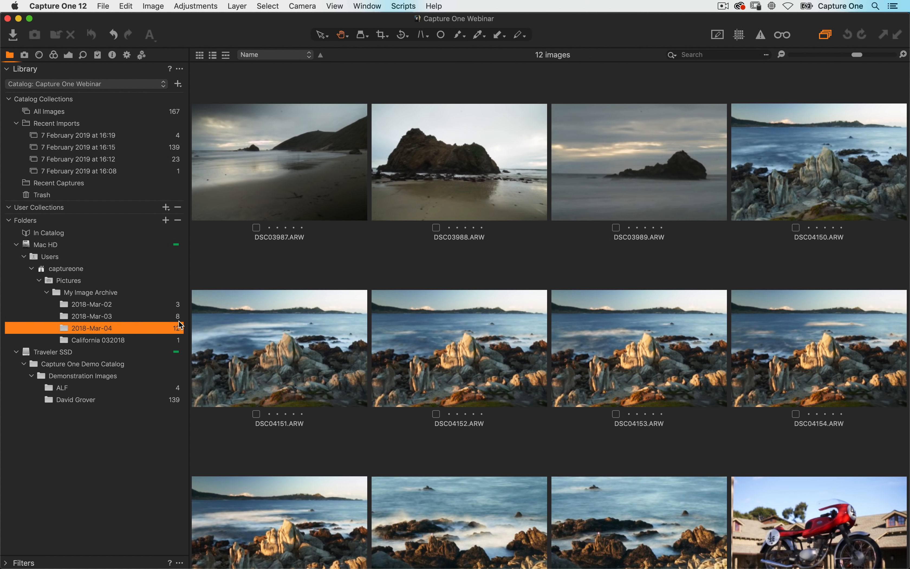
left_click(306, 185)
left_click(433, 184, "shift")
left_click_drag(264, 188, 122, 324)
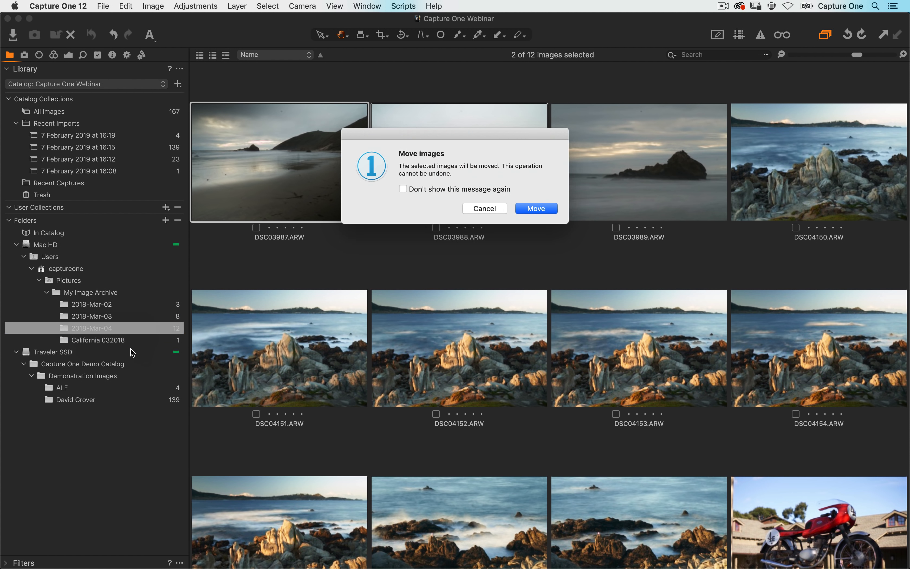
left_click(539, 209)
left_click(107, 342)
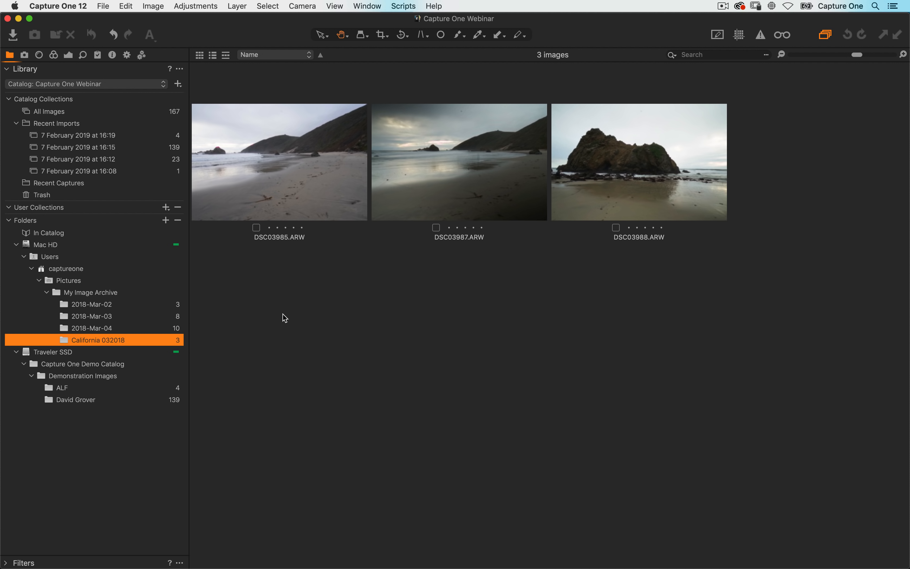
- Switch to Finder, move DSC03988.ARW from the California 032018 folder into 2018-Mar-02, and return to Capture One
left_click(283, 238)
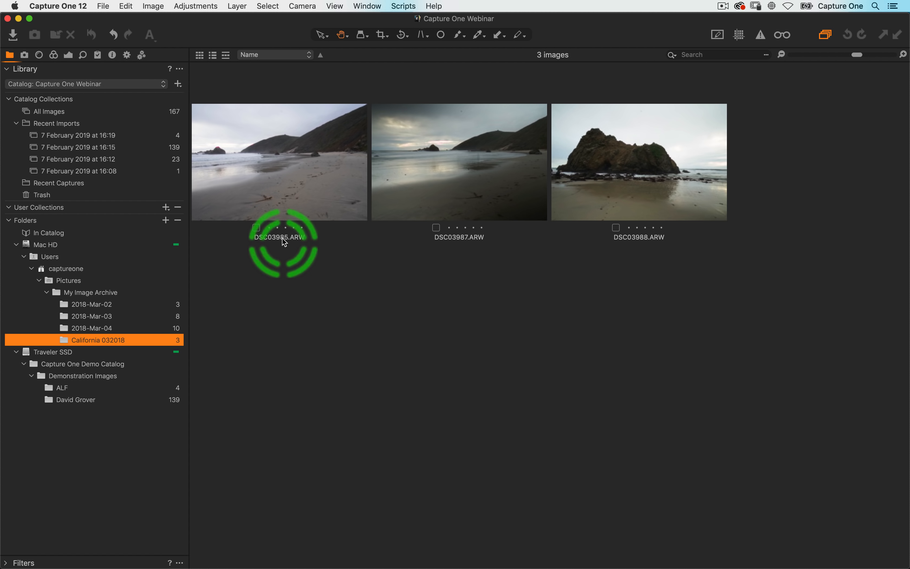
left_click(468, 240)
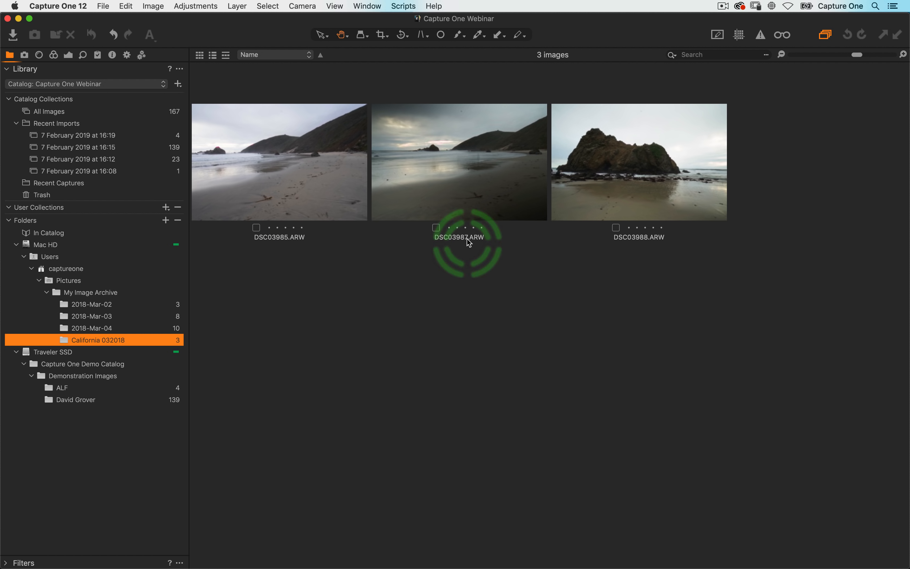
key("super+Tab")
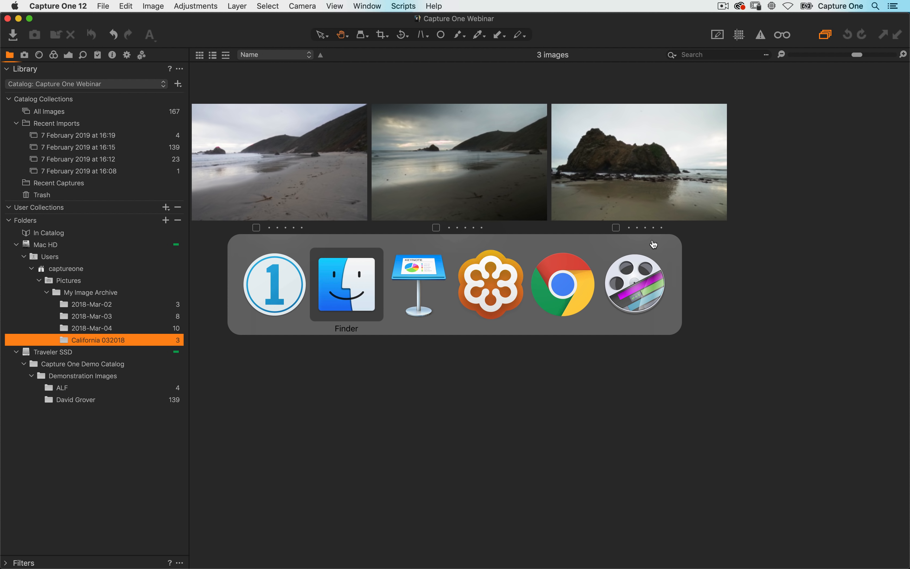
left_click(475, 274)
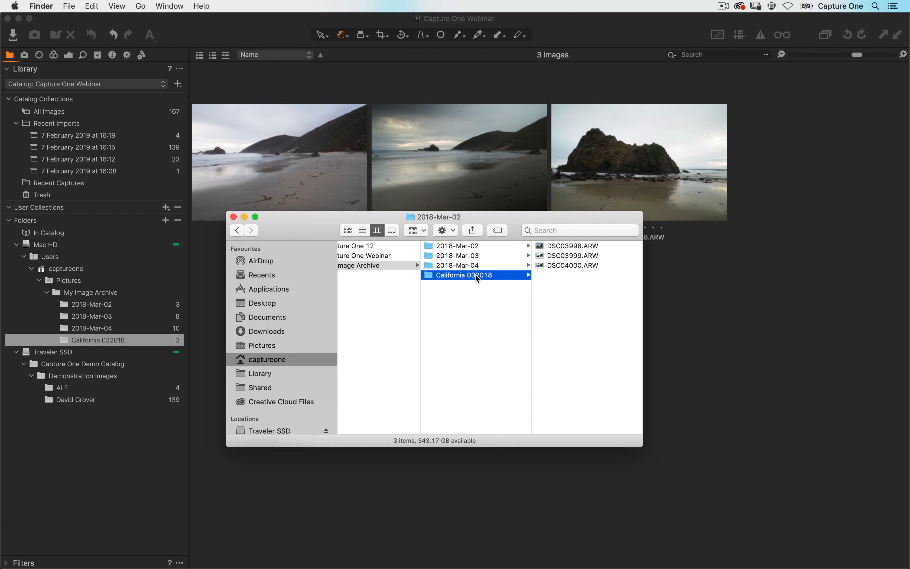
left_click_drag(539, 267, 467, 245)
left_click(683, 275)
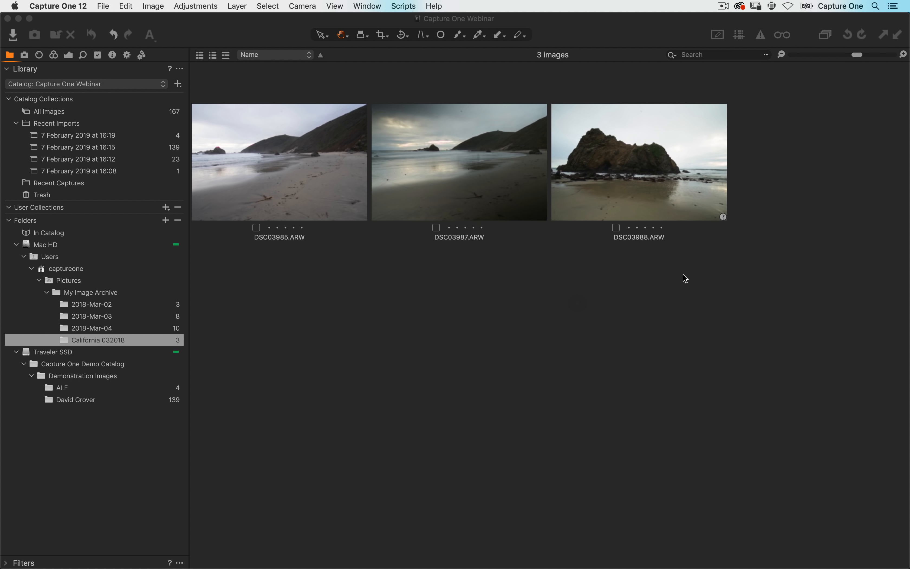
- Relink the offline image DSC03988.ARW by locating its file in Pictures, My Image Archive, 2018-Mar-02
double_click(656, 172)
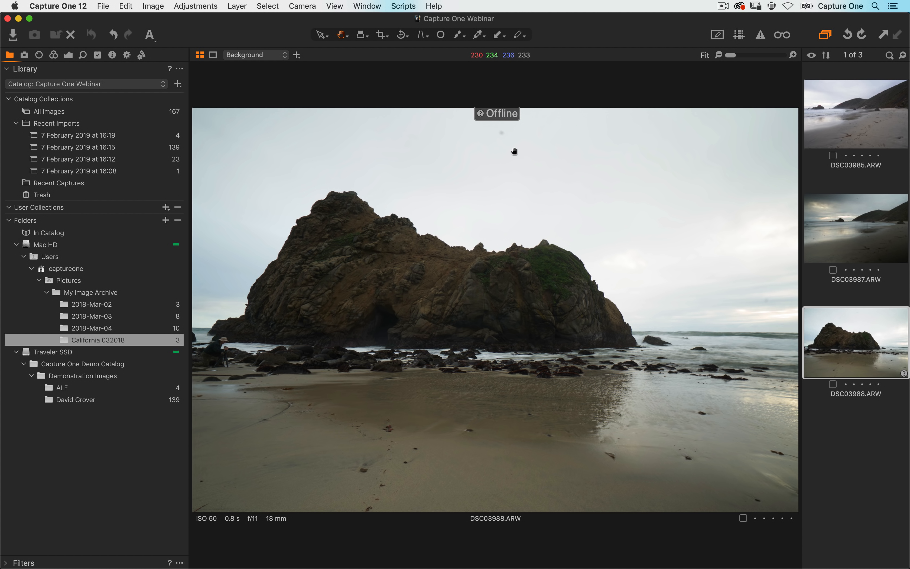
right_click(840, 344)
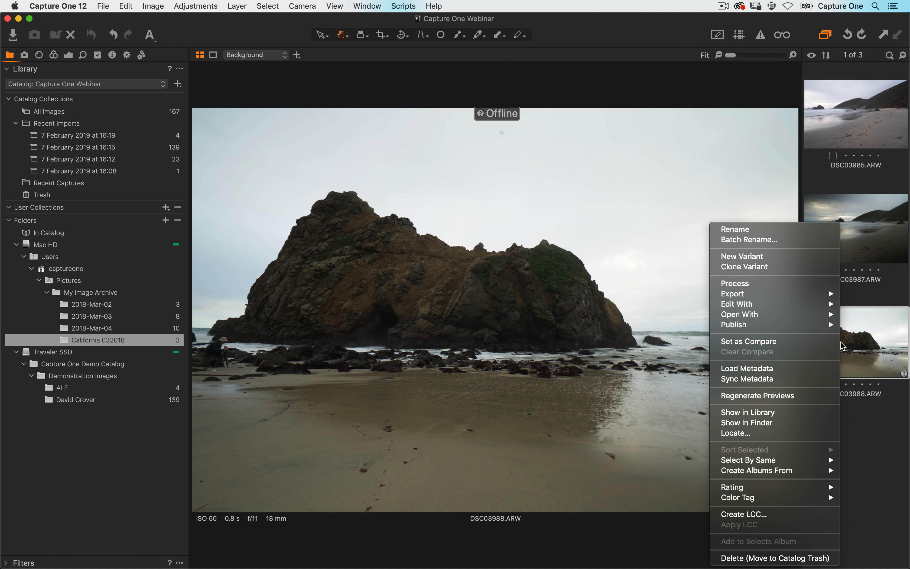
left_click(765, 435)
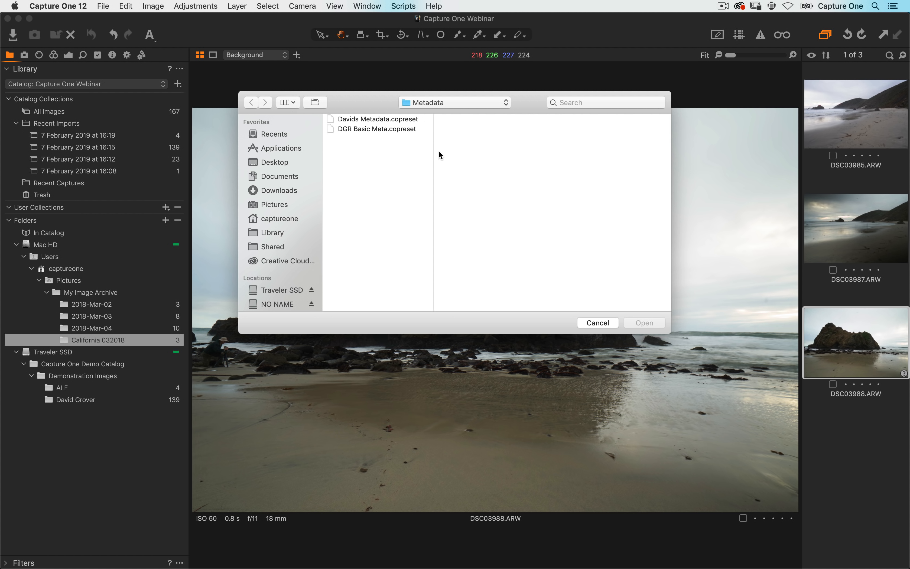
left_click(282, 205)
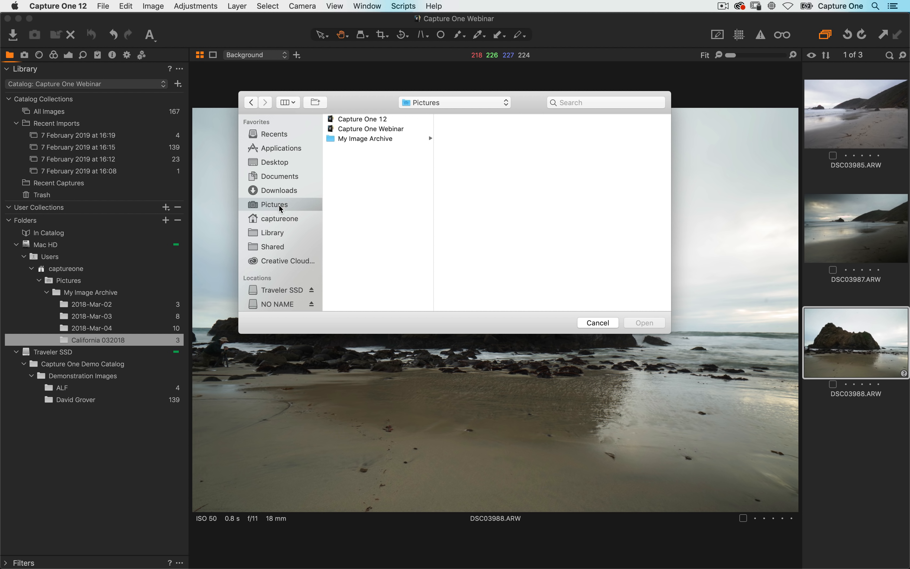
left_click(377, 139)
left_click(490, 120)
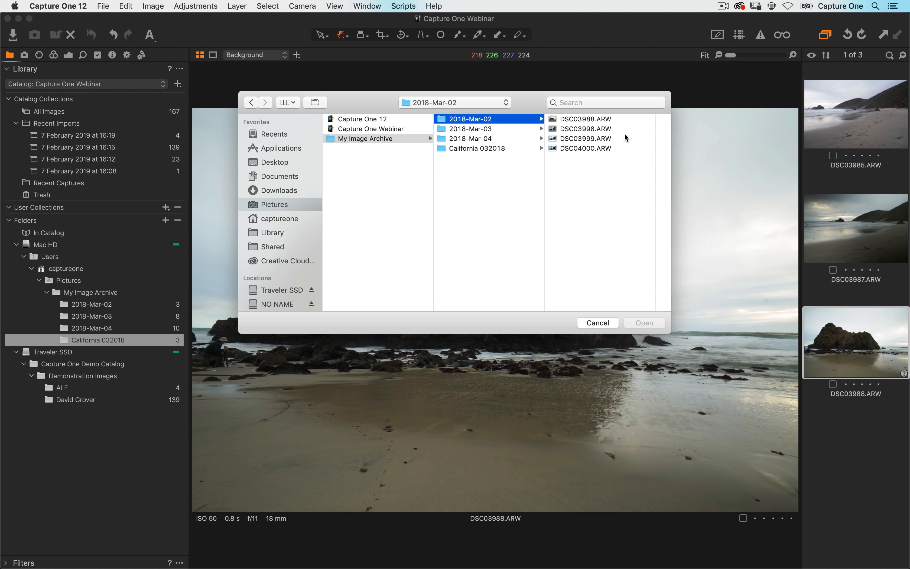
left_click(601, 119)
left_click(495, 121)
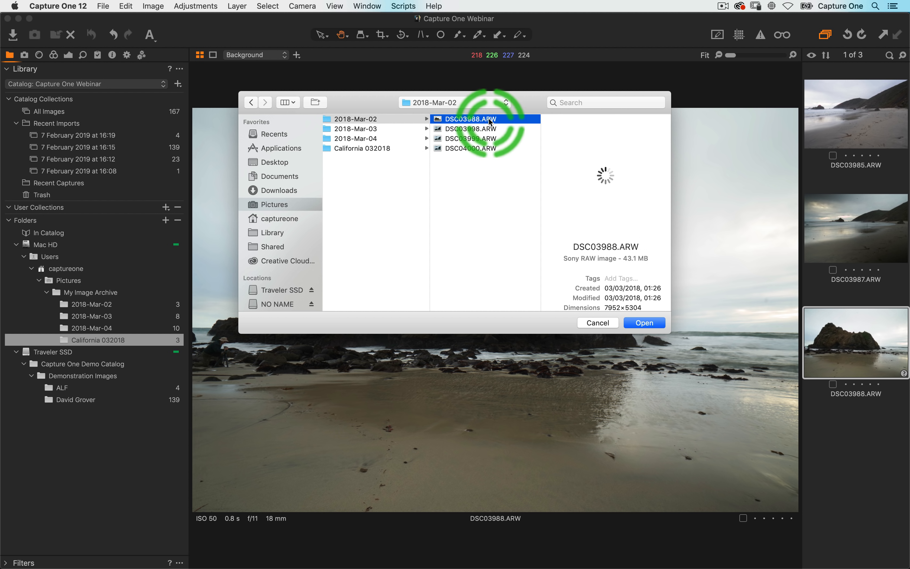
left_click(644, 322)
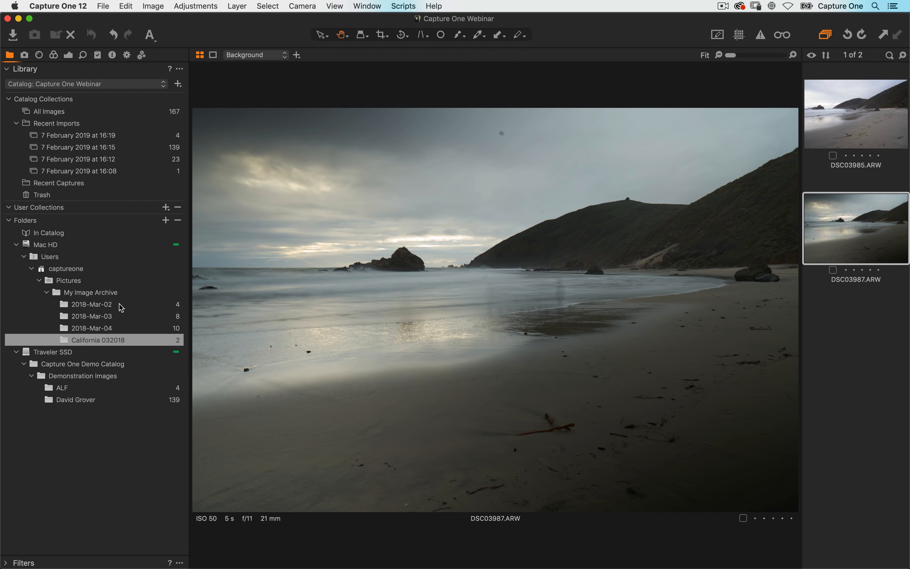
- Move DSC03988.ARW from the 2018-Mar-02 folder into 2018-Mar-03 and confirm the move
left_click(120, 306)
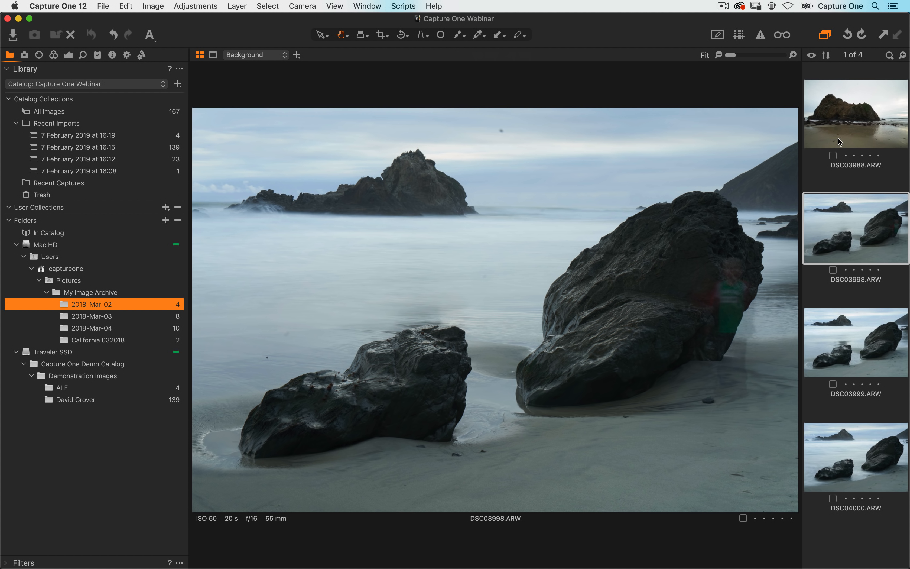
left_click(847, 129)
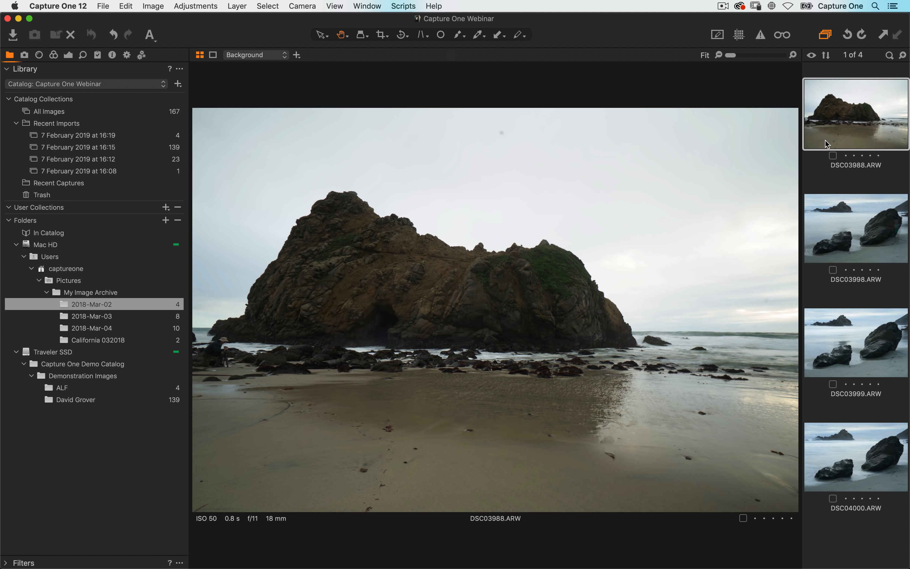
left_click_drag(846, 124, 120, 319)
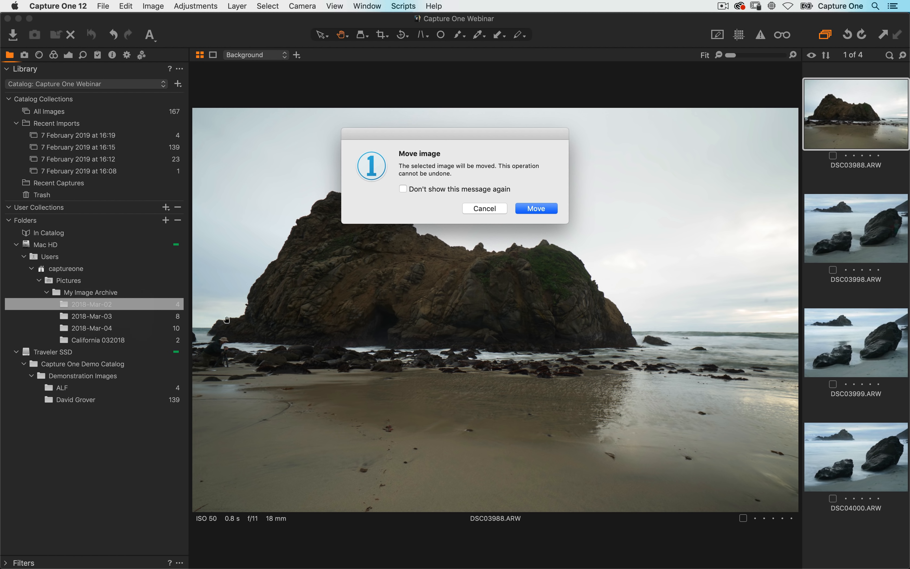
left_click(535, 210)
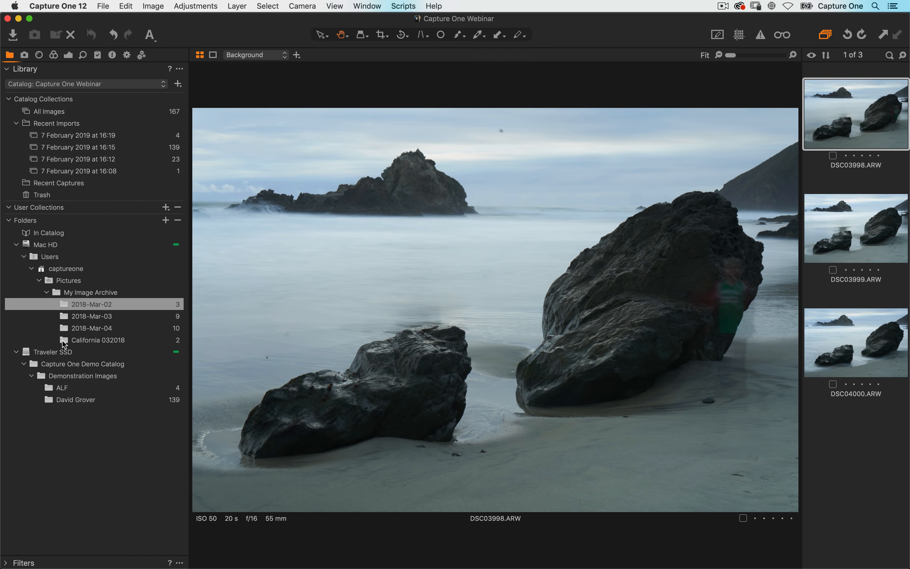
left_click(70, 341)
right_click(70, 341)
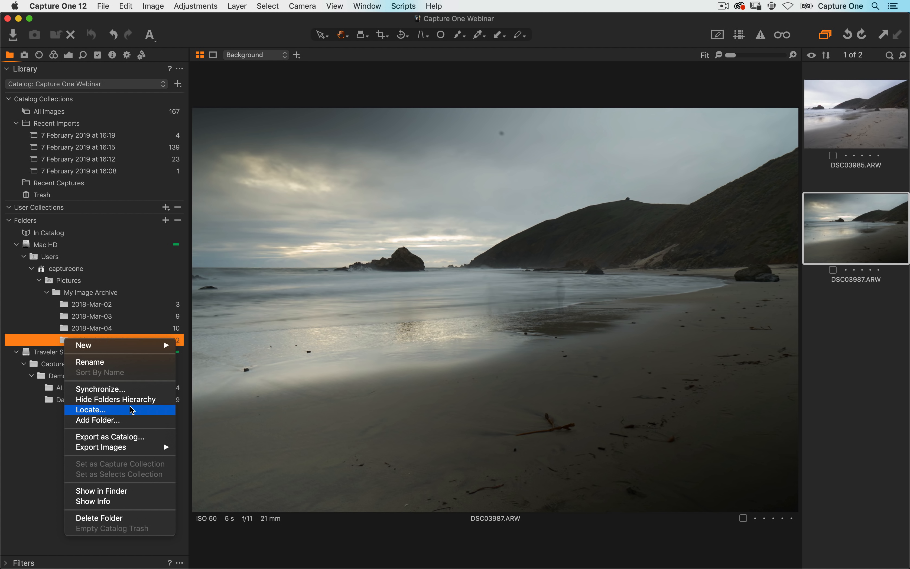
left_click(289, 276)
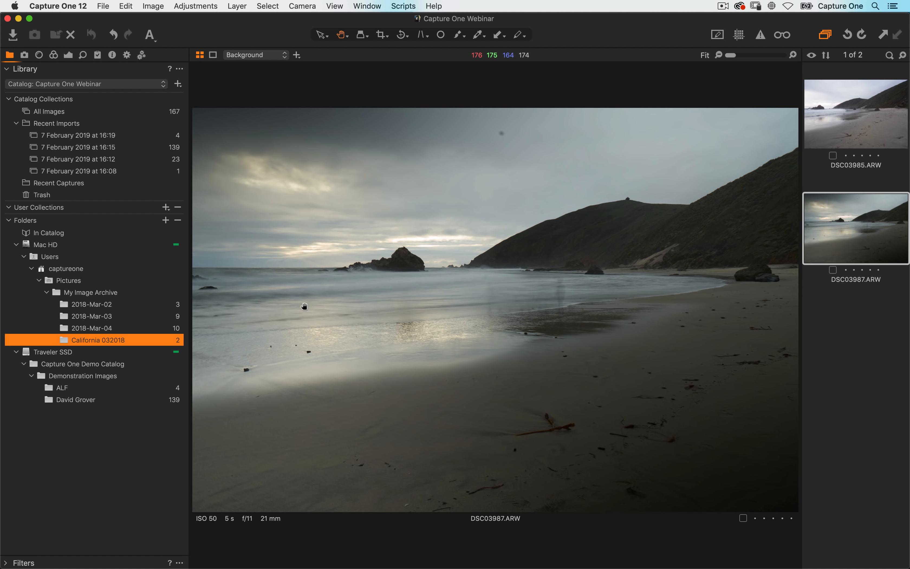
left_click(50, 391)
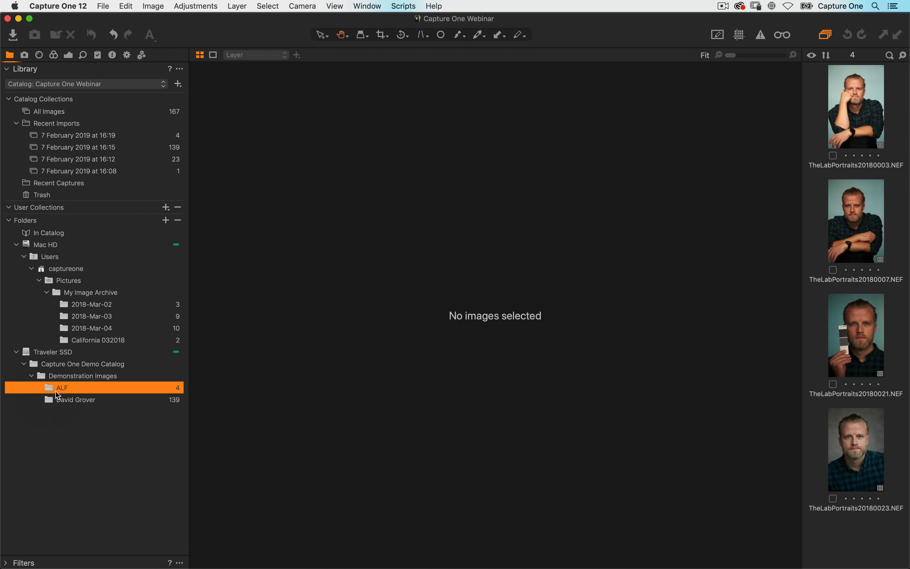
left_click_drag(51, 391, 89, 390)
left_click(109, 341)
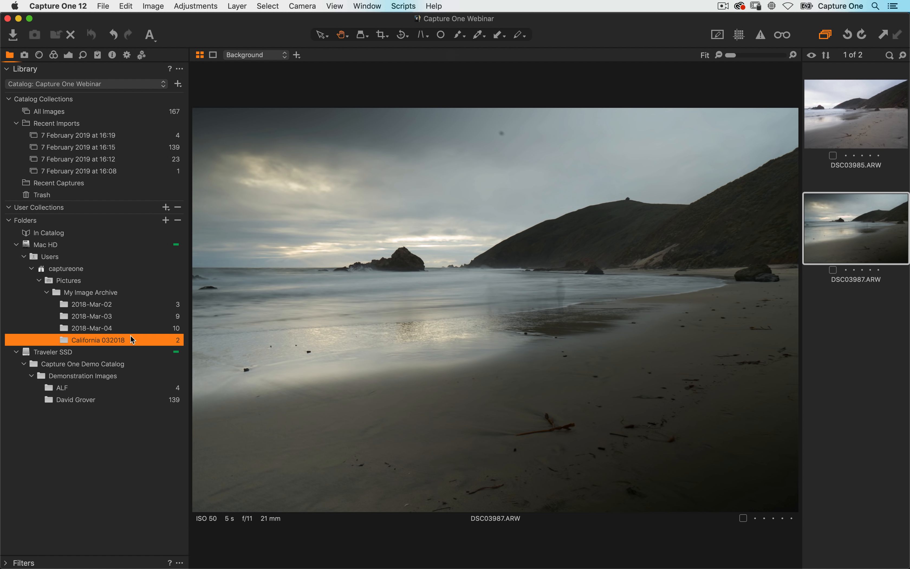
- Display the 2018-Mar-04 folder as full-width thumbnails and reveal that folder in Finder
left_click(113, 328)
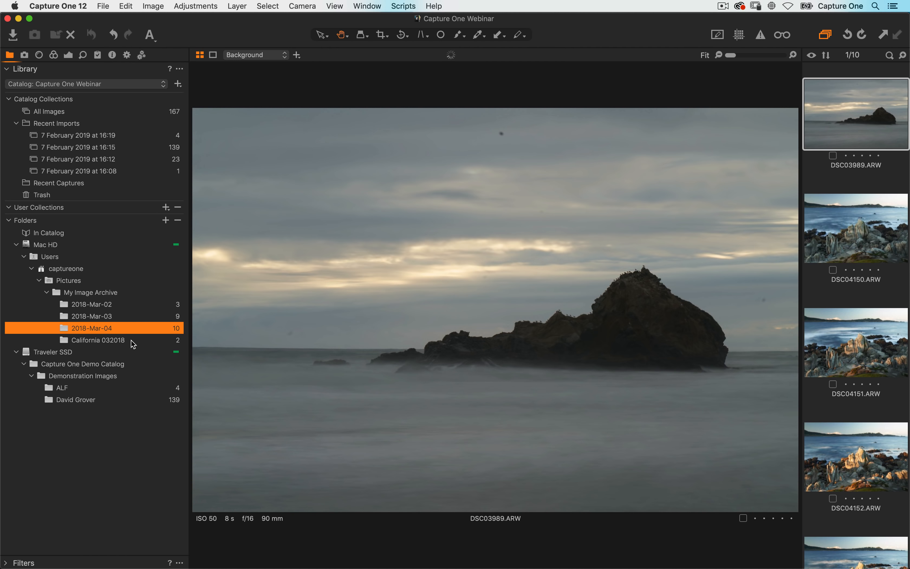
key("super+alt+v")
scroll(451, 352, "down", 2)
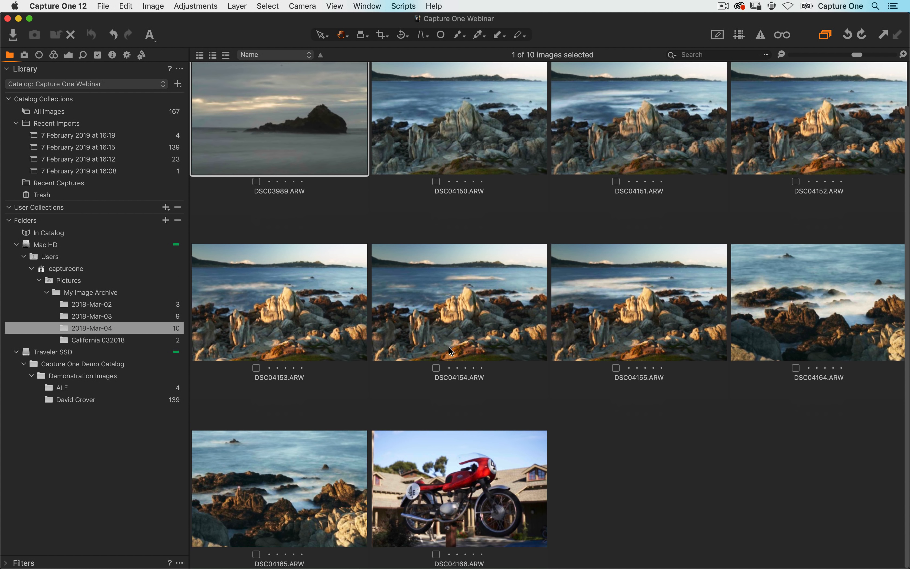
key("super+Tab")
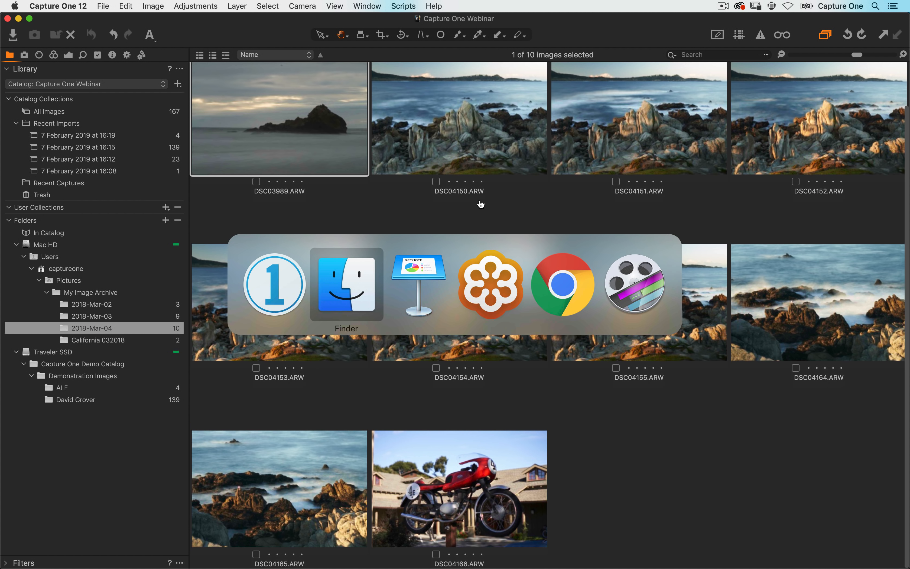
left_click(354, 297)
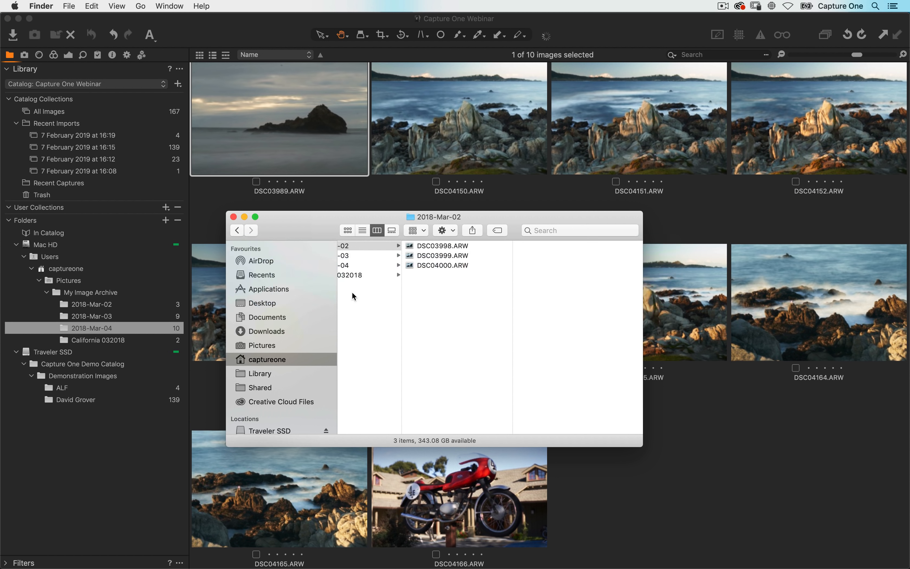
right_click(96, 324)
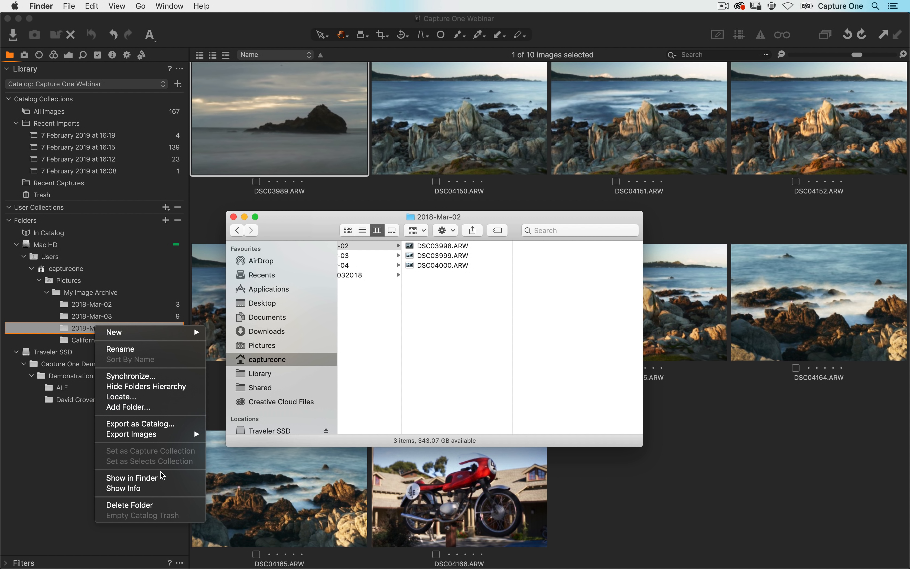
left_click(161, 478)
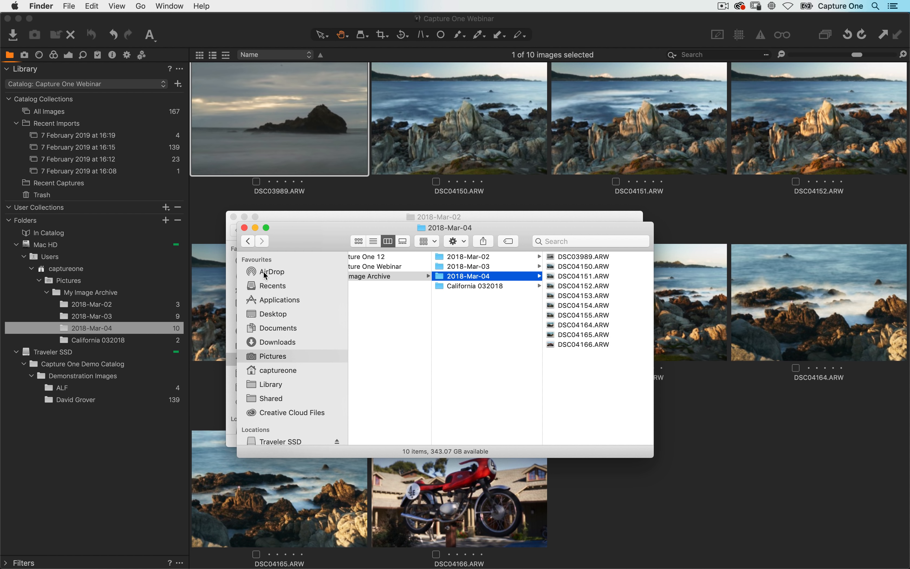
- Remove DSC04165.ARW and DSC04166.ARW from the 2018-Mar-04 folder in Finder, keeping their thumbnails in view
left_click_drag(331, 235, 331, 82)
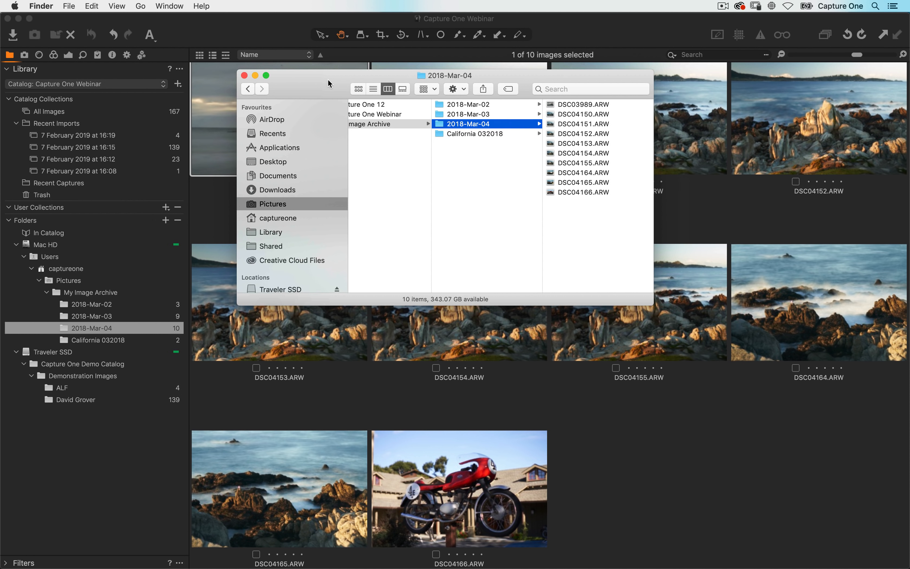
left_click(567, 207)
left_click_drag(567, 207, 565, 183)
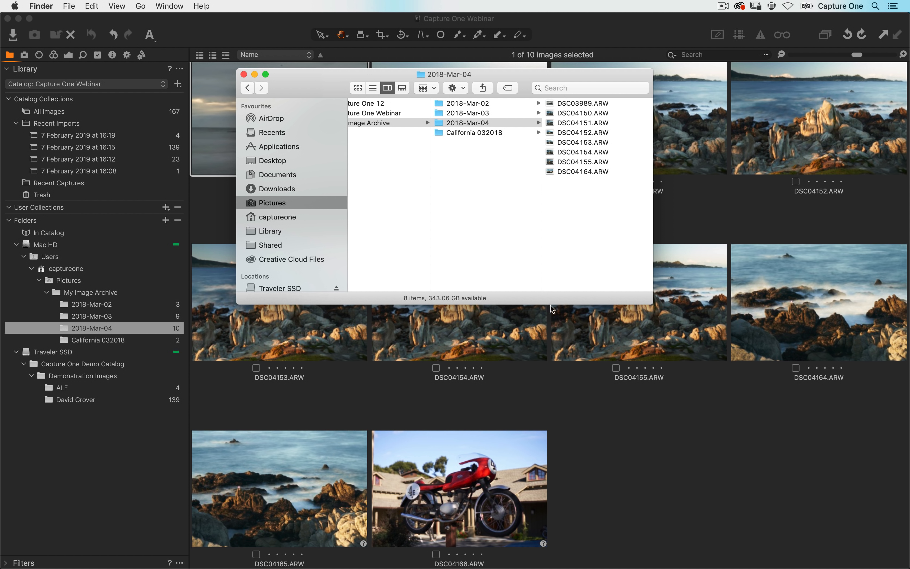
- Switch back to Capture One, check DSC04165.ARW in the viewer, and return to the thumbnails
left_click(602, 481)
double_click(474, 504)
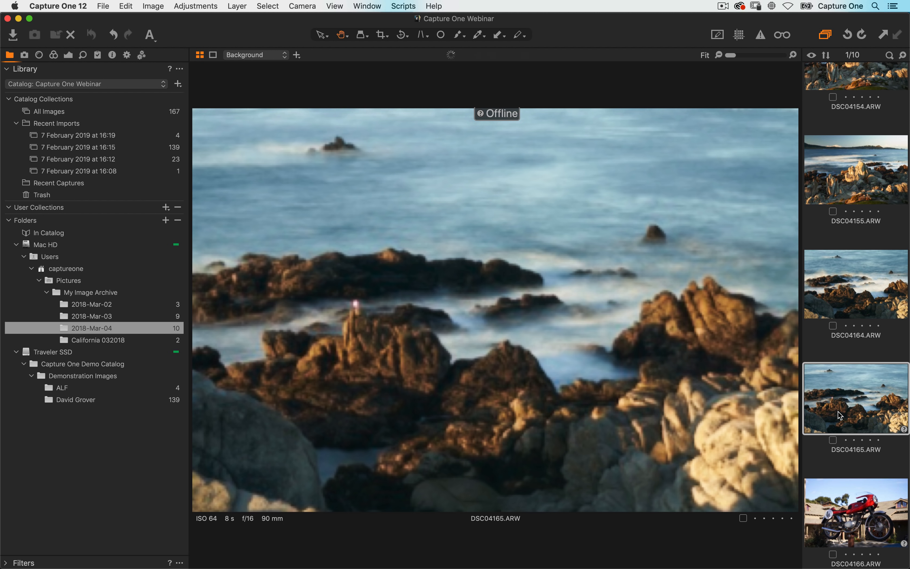
left_click(842, 410)
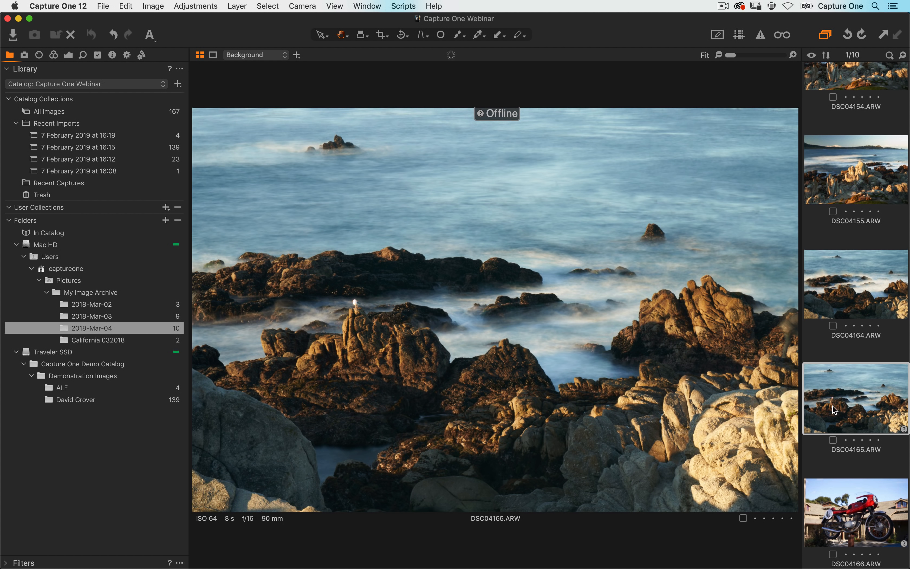
double_click(828, 405)
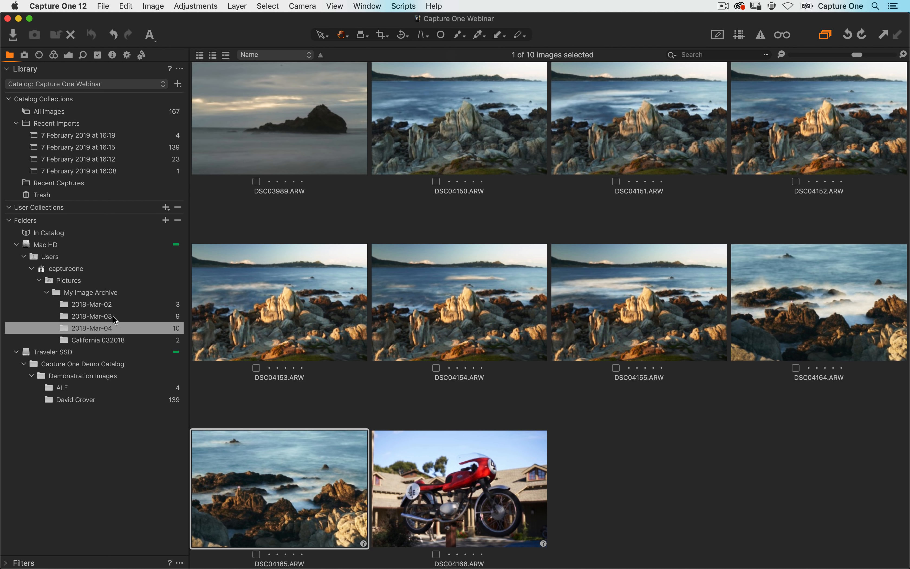
- Synchronize the 2018-Mar-04 folder with the disk, removing the 2 missing images from the catalog, and select DSC03989.ARW
right_click(95, 330)
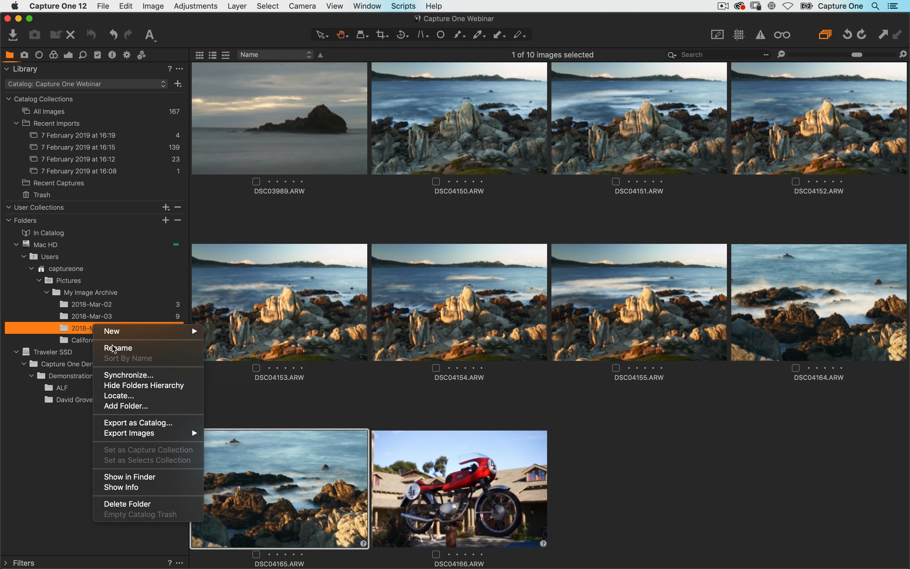
left_click(154, 374)
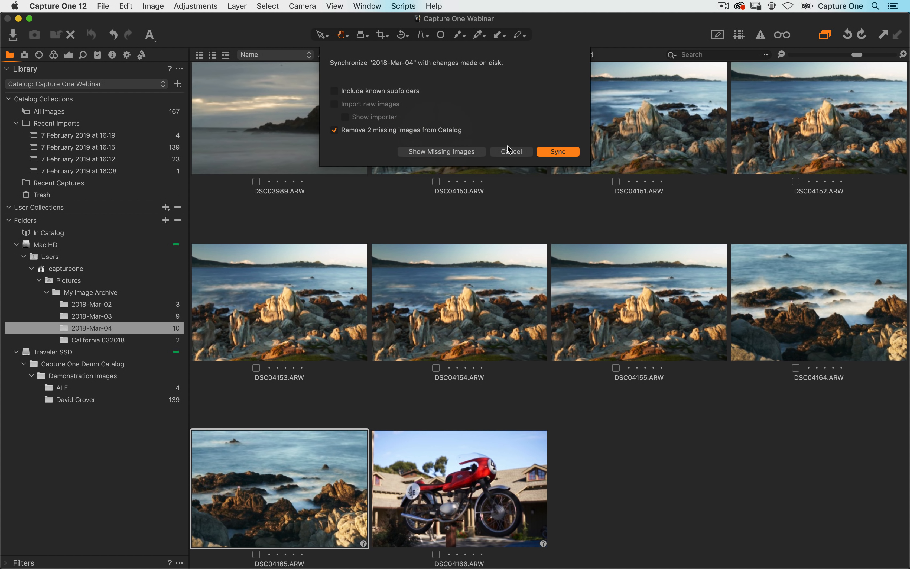
left_click(558, 153)
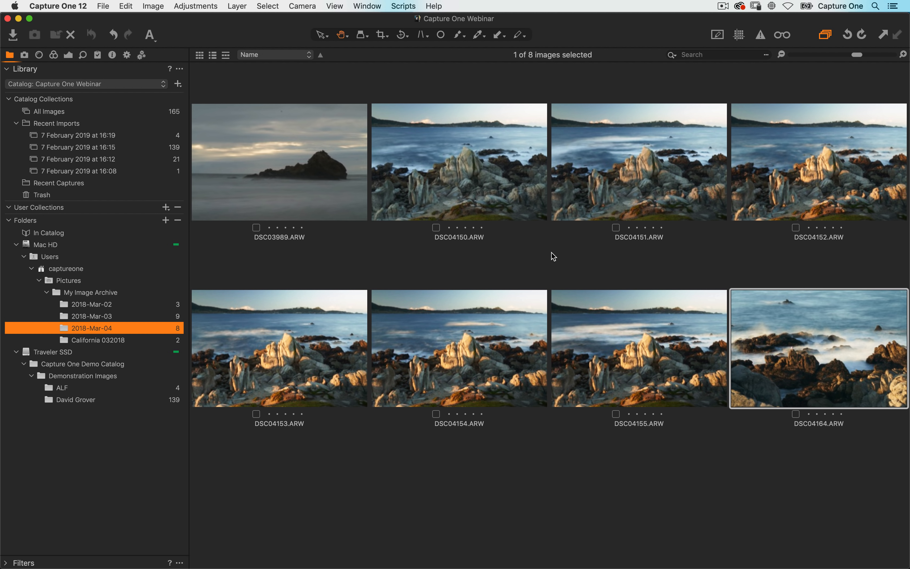
left_click(284, 166)
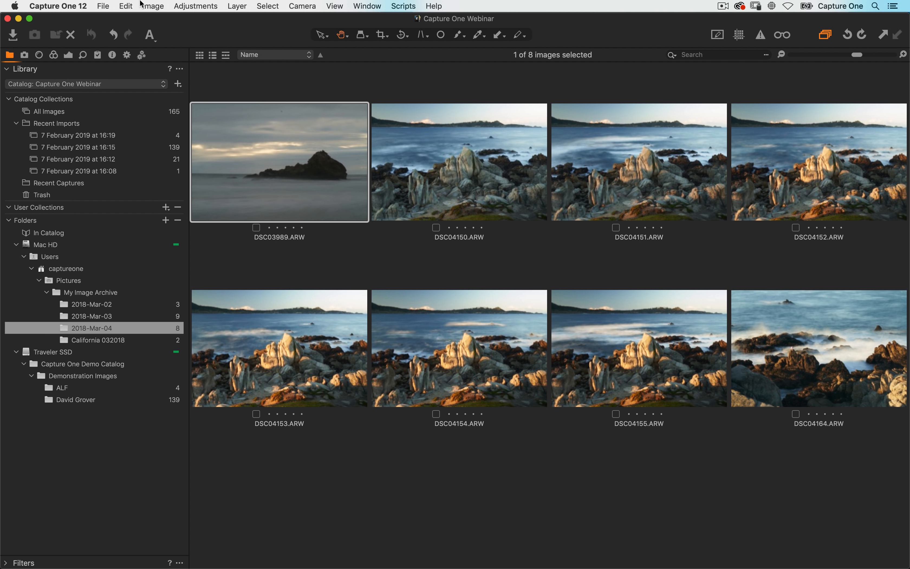
- Delete DSC03989.ARW from the disk, check the 2018-Mar-04 folder in Finder, and return to Capture One
left_click(153, 5)
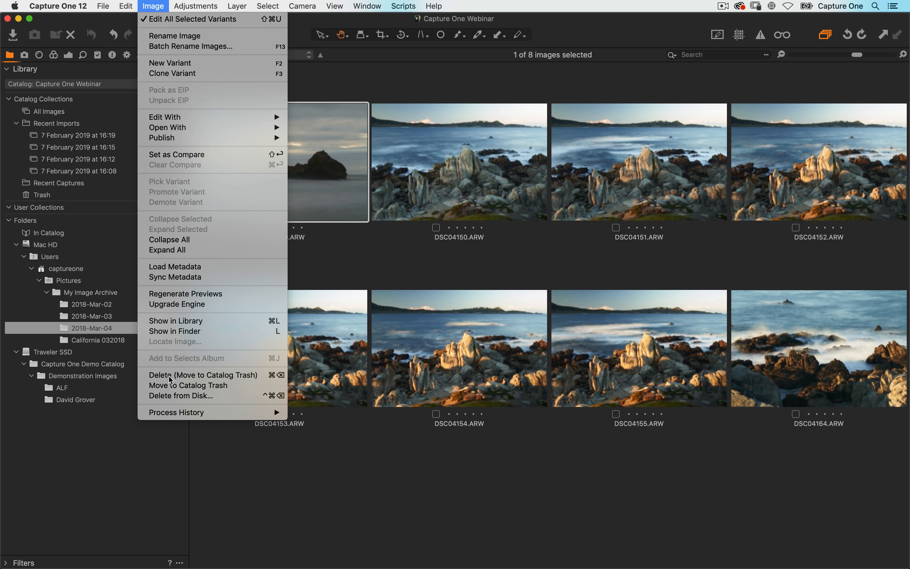
left_click(181, 395)
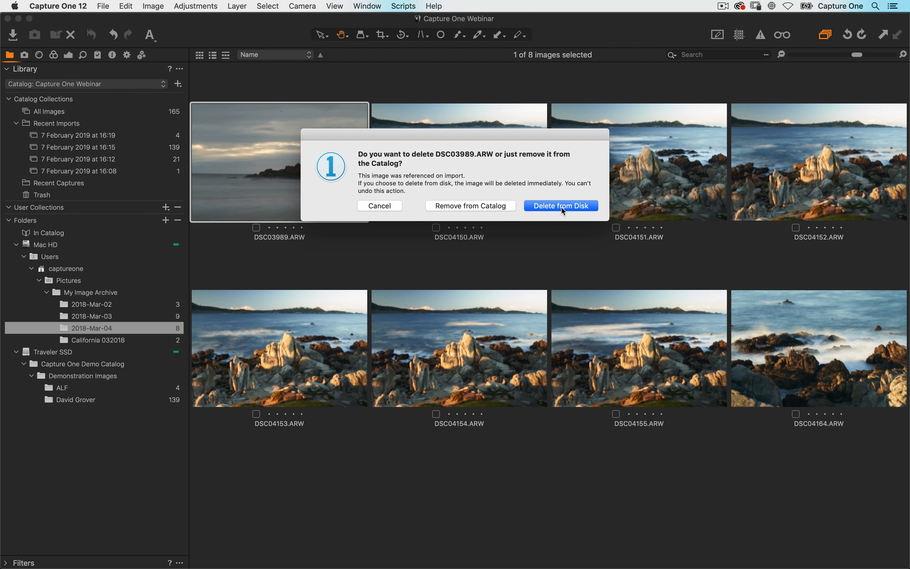
left_click(560, 208)
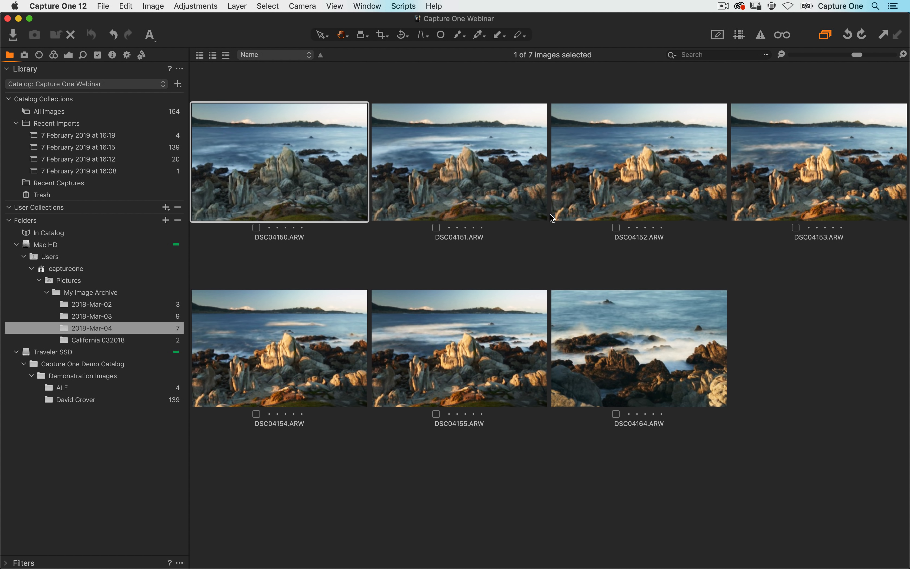
key("super+Tab")
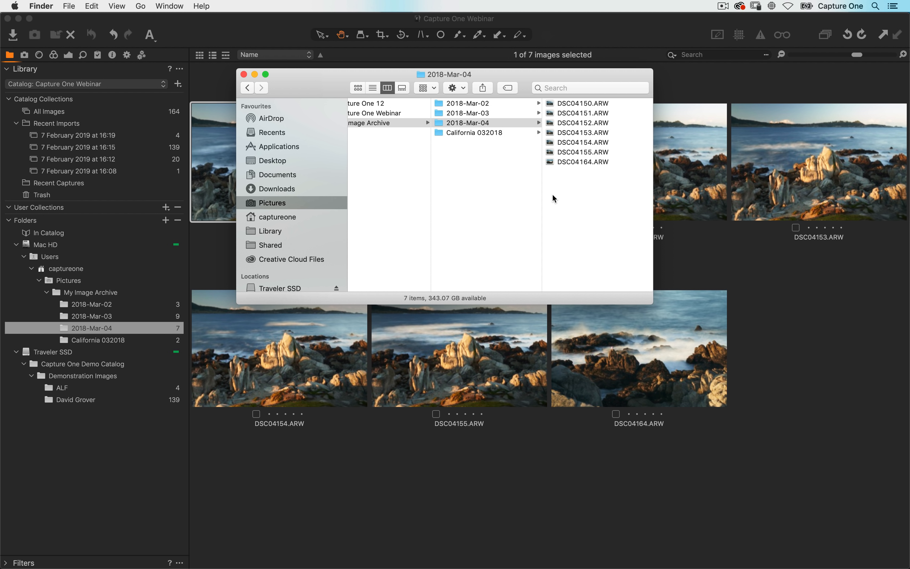
key("super+Tab")
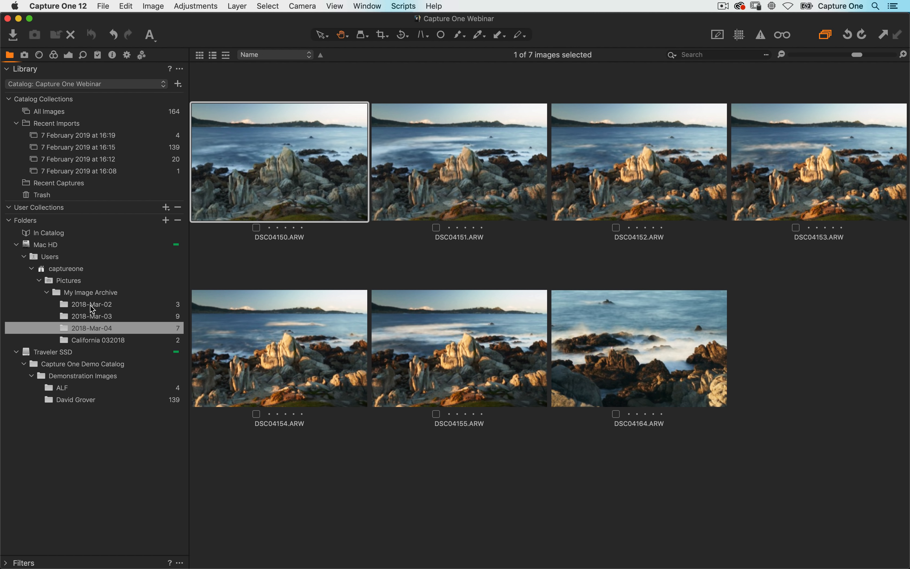
- Create a new folder named Rocks inside My Image Archive and add it to the catalog's folders
left_click(84, 297)
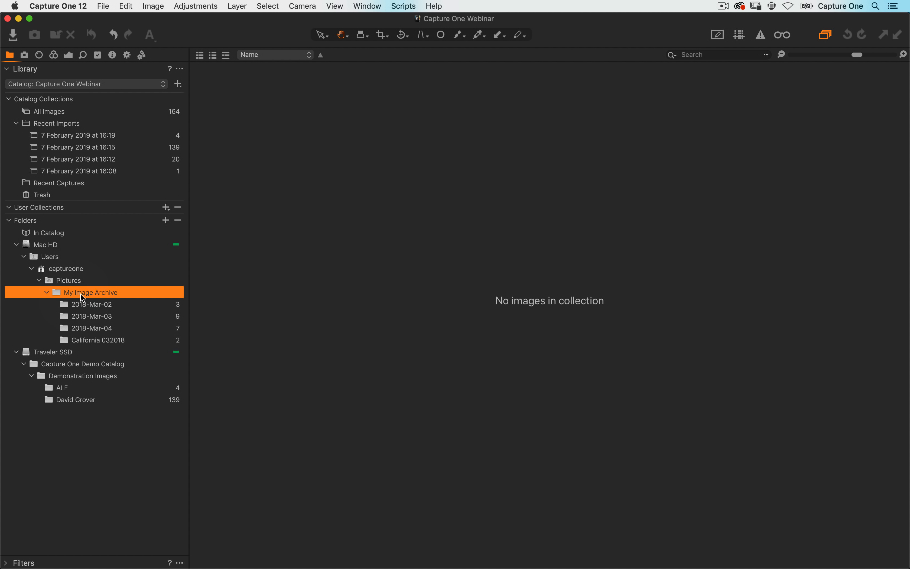
left_click_drag(81, 295, 165, 220)
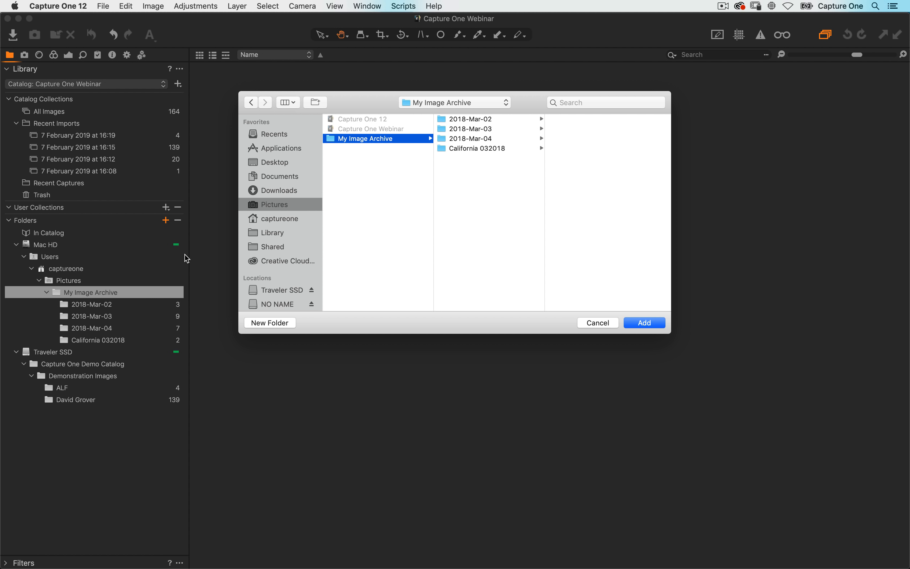
left_click_drag(355, 136, 270, 321)
left_click(271, 323)
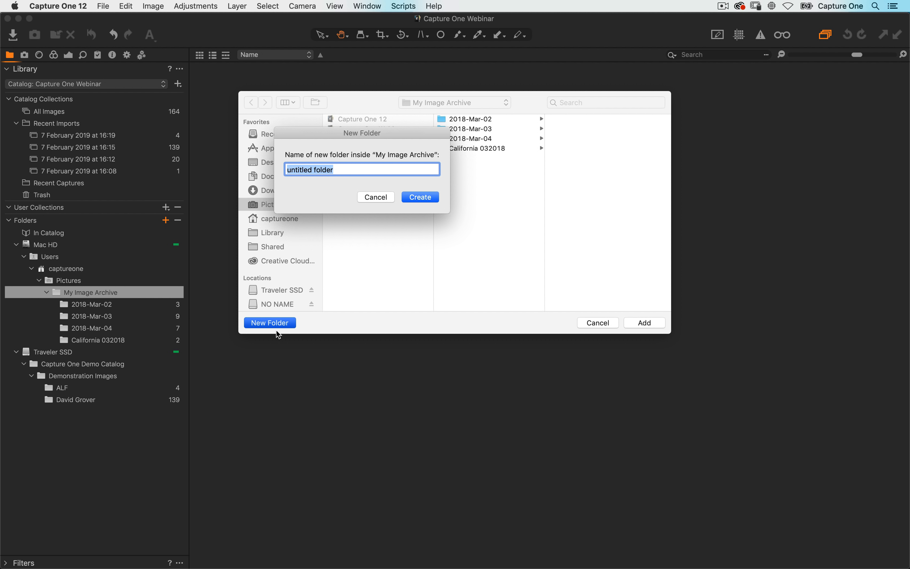
type("Rocks")
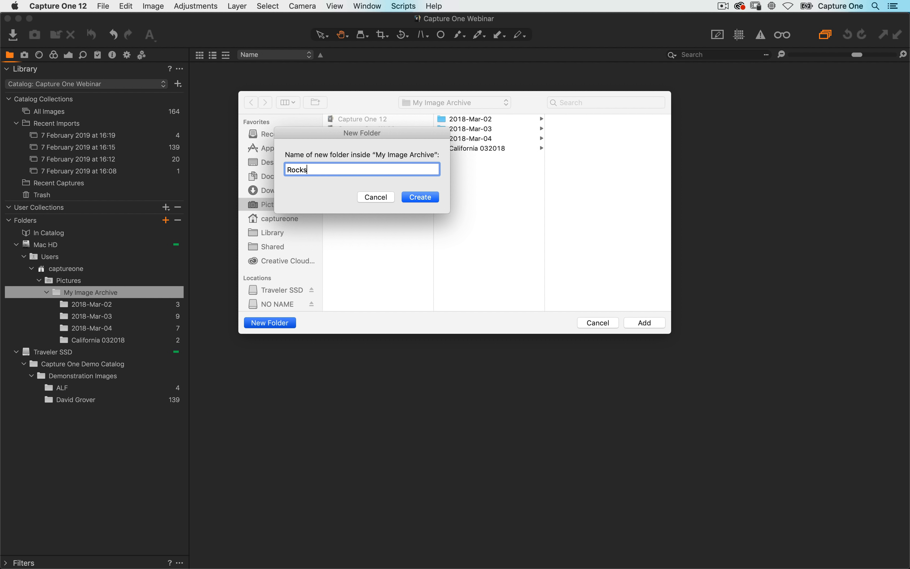
key("Return")
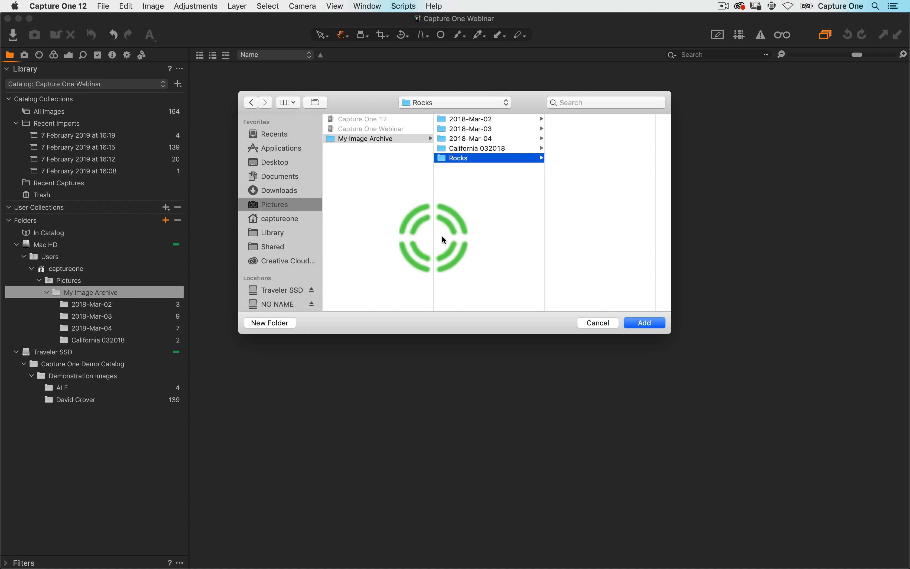
left_click(644, 323)
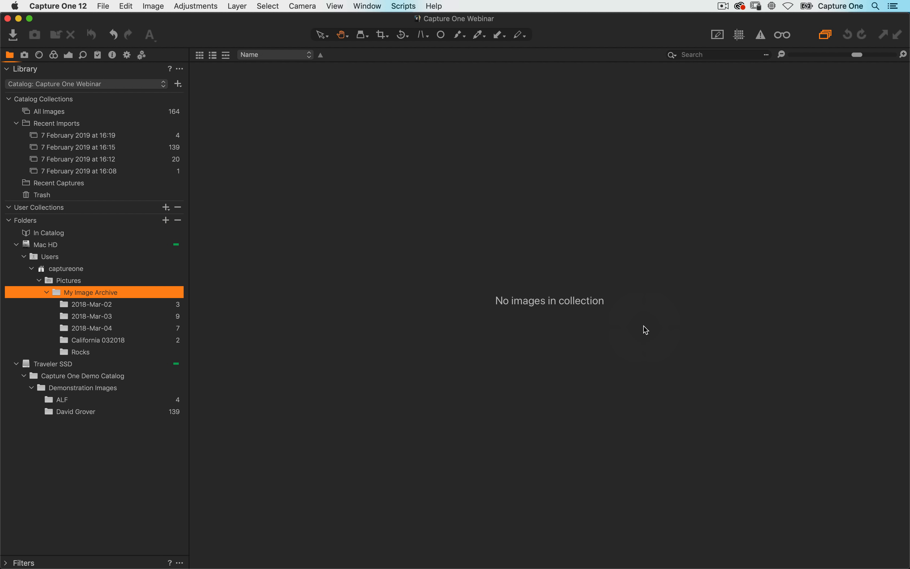
- Move DSC04150.ARW from the 2018-Mar-04 folder into the Rocks folder and display the Rocks folder
left_click(88, 353)
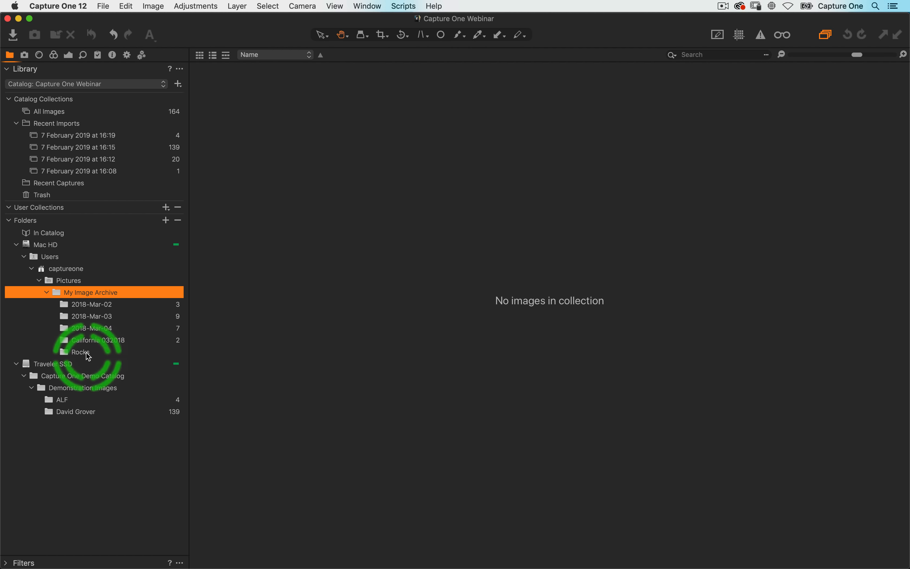
left_click(101, 341)
left_click(105, 328)
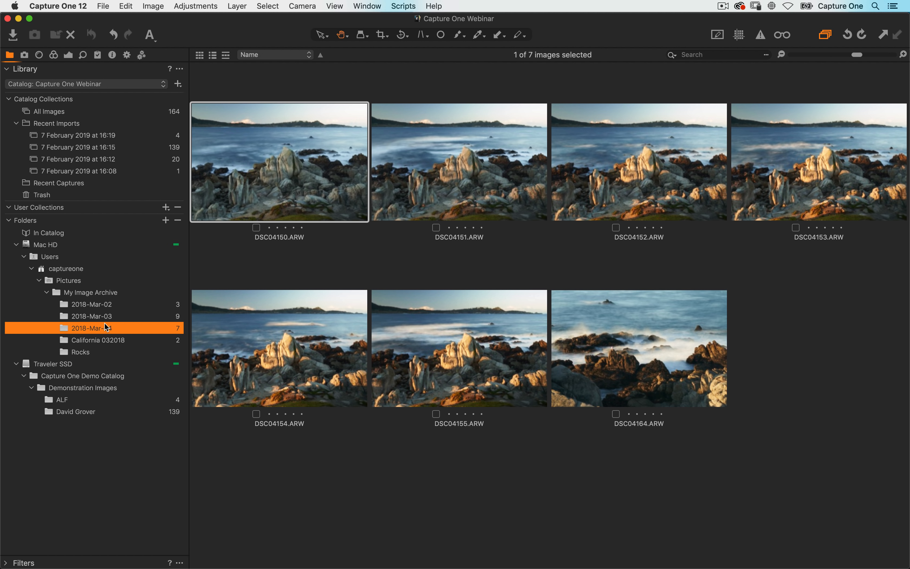
left_click_drag(269, 169, 85, 355)
left_click(547, 206)
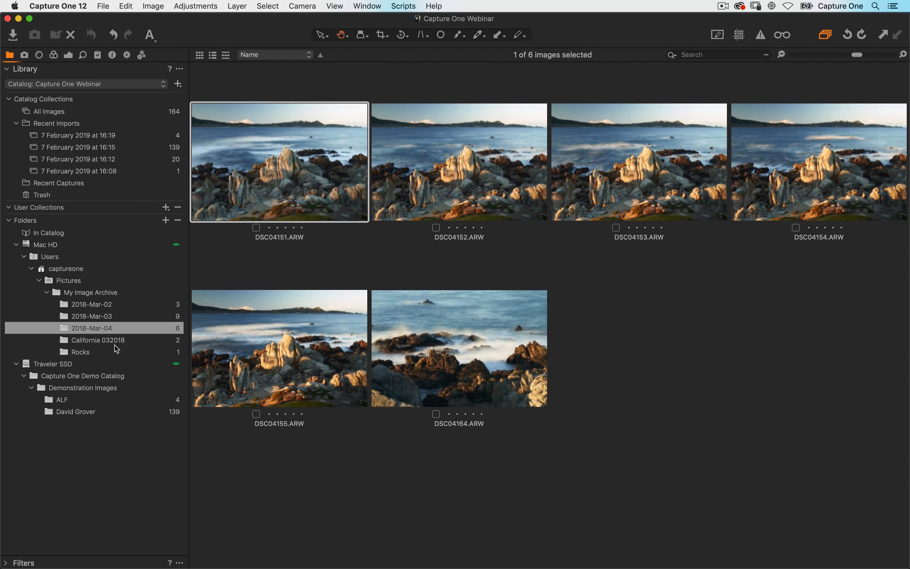
left_click(101, 352)
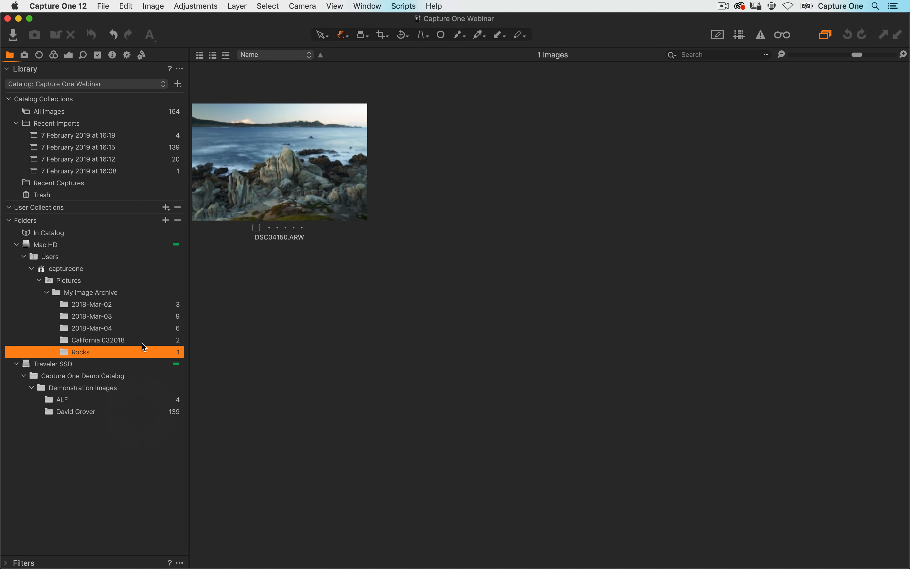
- Move DSC03998.ARW from the 2018-Mar-02 folder into the Rocks folder and display the Rocks folder
left_click(133, 316)
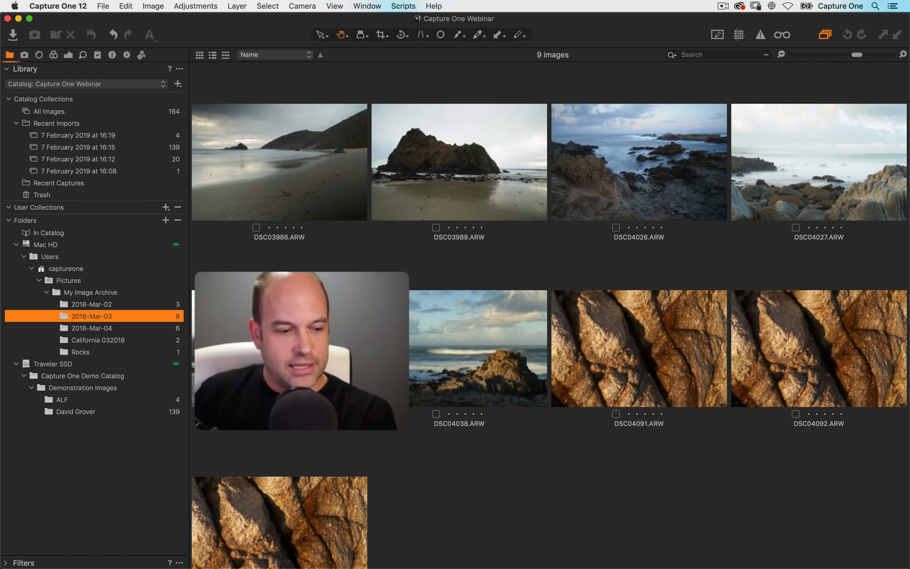
left_click(112, 352)
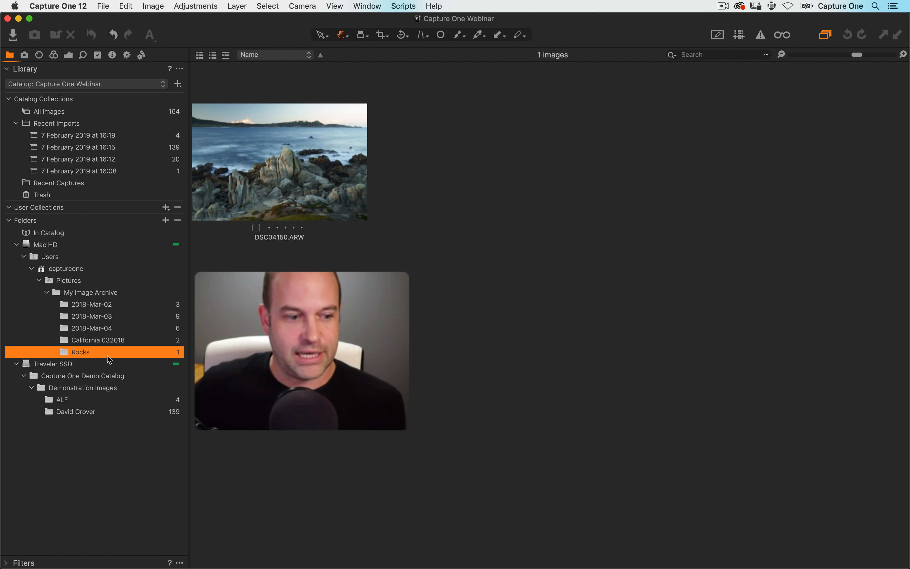
left_click(115, 304)
left_click_drag(315, 177, 97, 352)
left_click(536, 210)
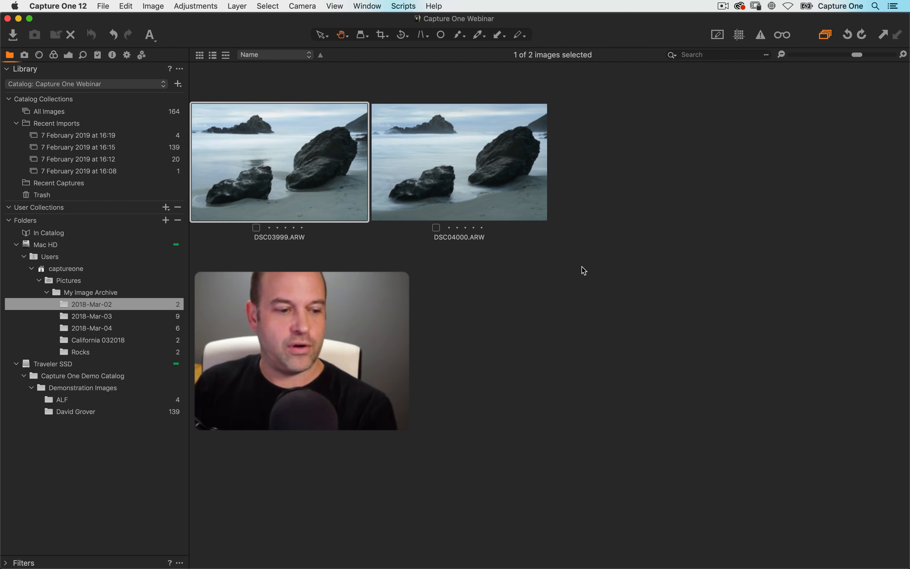
left_click(96, 306)
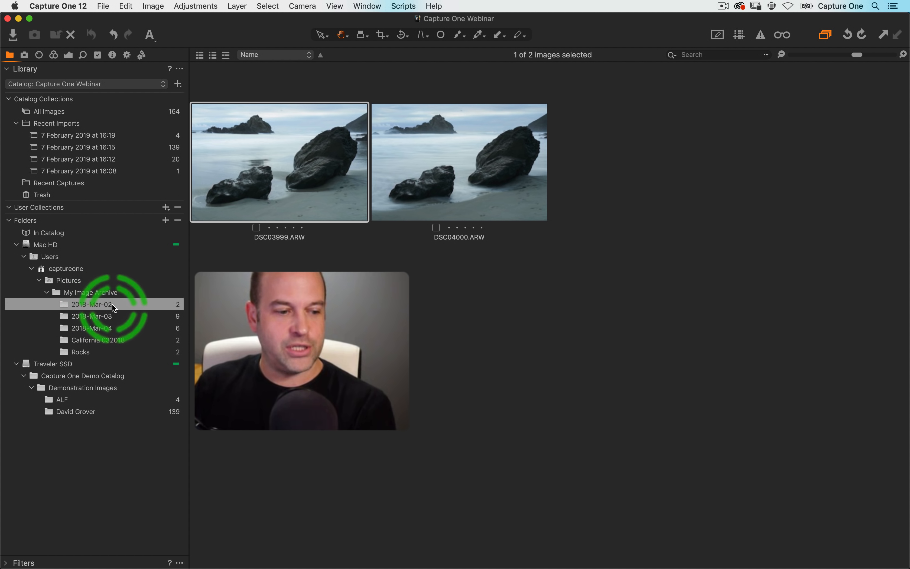
left_click(96, 353)
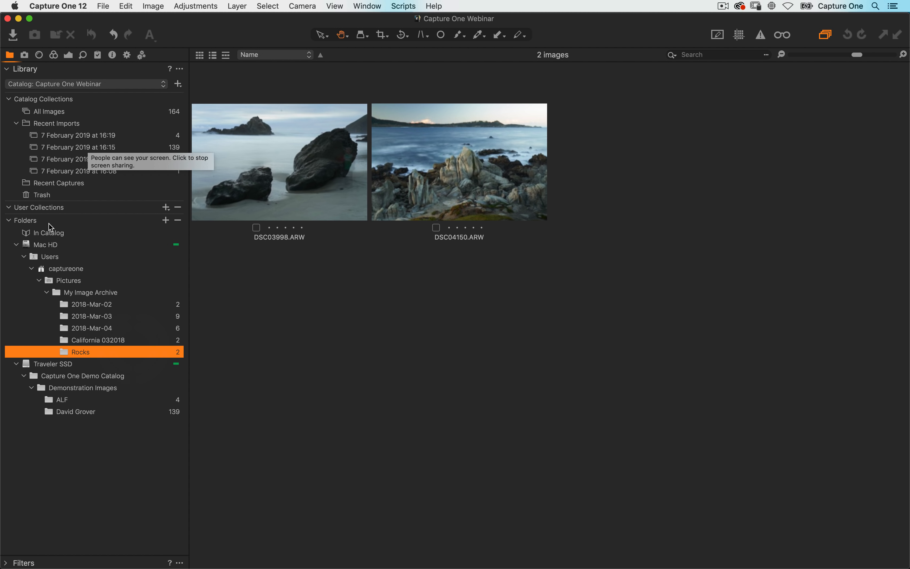
- Display all catalog images, create a user collection album named New Website, and open it
left_click(72, 115)
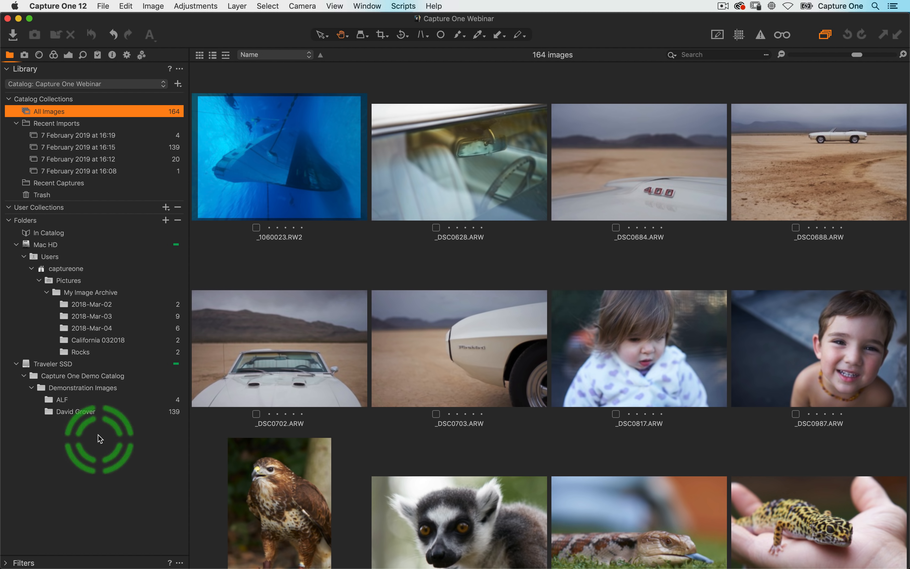
left_click(166, 207)
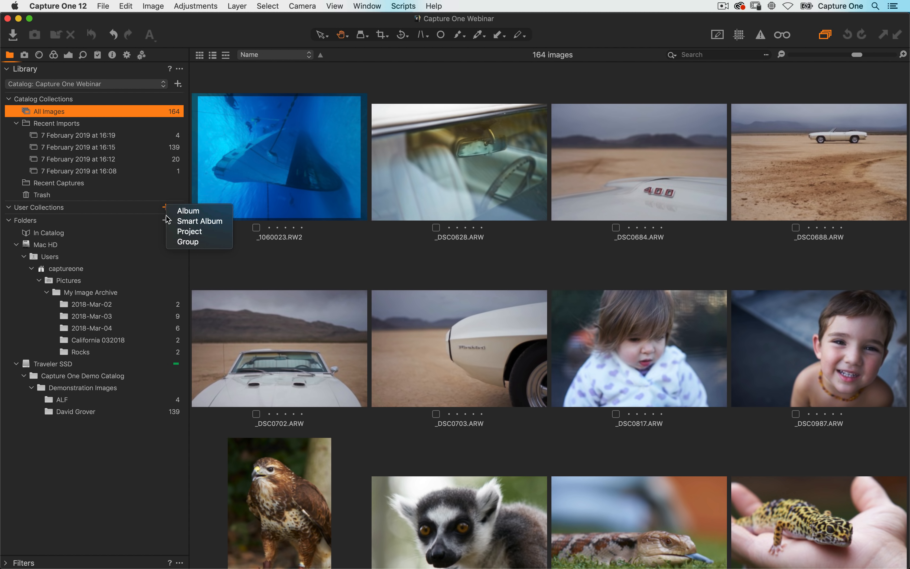
left_click(206, 211)
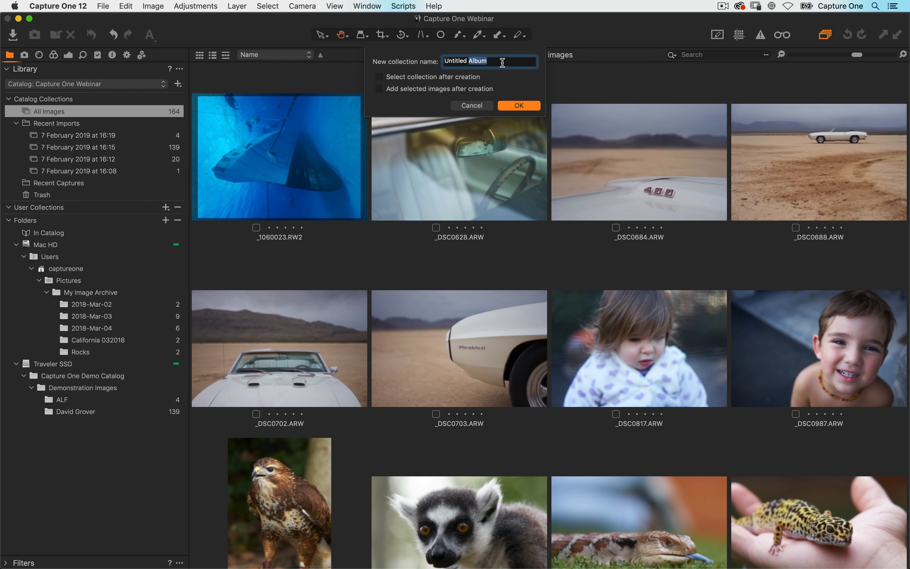
type("New Website")
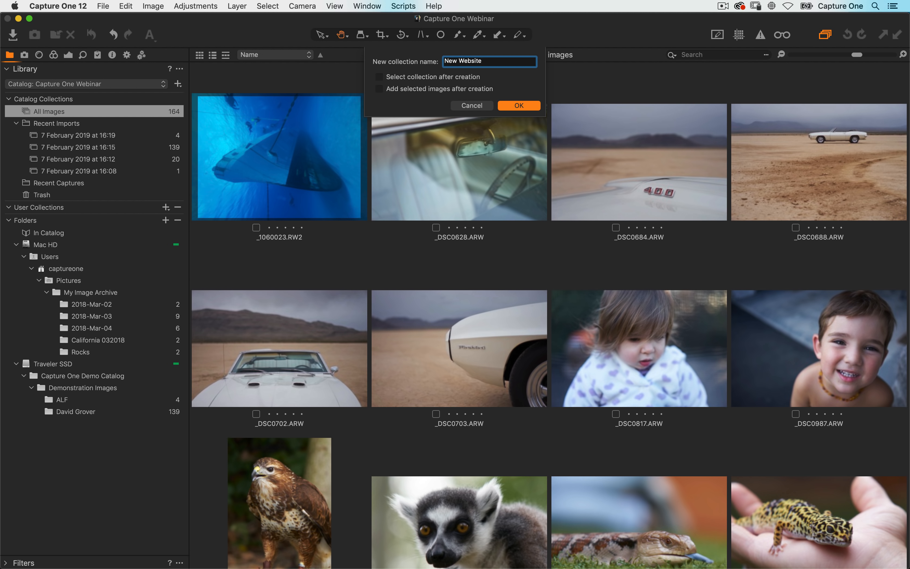
key("Return")
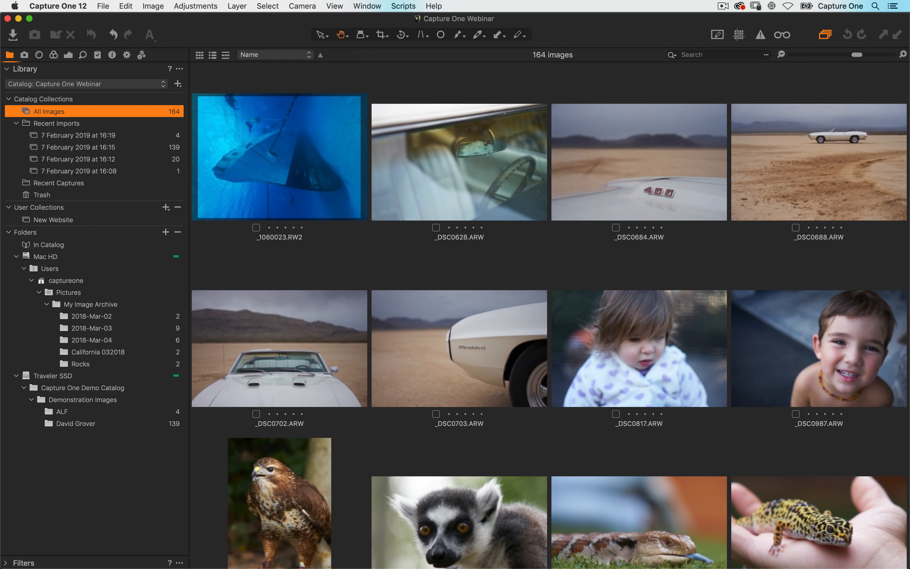
left_click(79, 220)
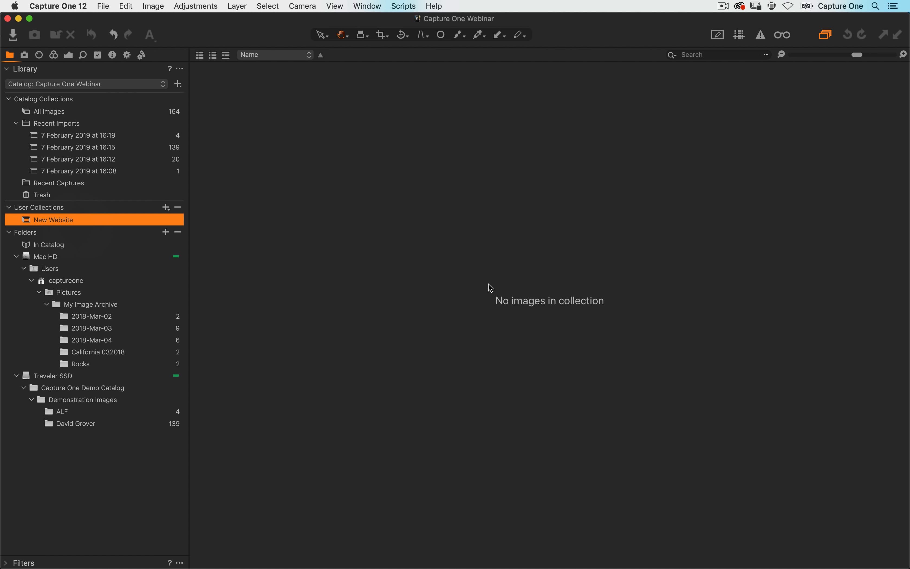
- Add the hawk image _DSC1209.ARW and the lemur image _DSC1304.ARW from All Images to the New Website album
left_click(92, 112)
scroll(329, 261, "down", 5)
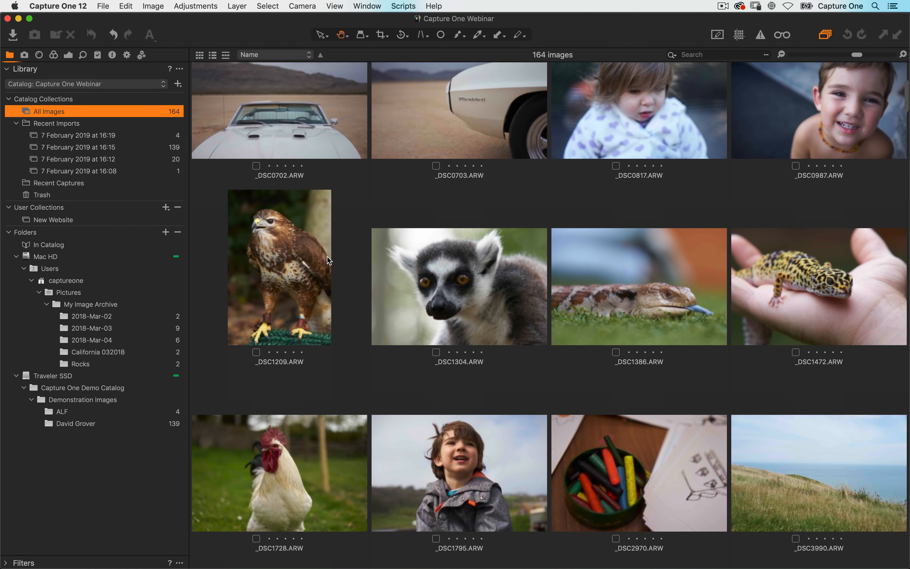
left_click_drag(280, 256, 83, 220)
left_click_drag(432, 312, 137, 222)
- Add the desert images _DSC5938.ARW and _DSC5950.ARW to the New Website album and display the album
scroll(420, 380, "down", 20)
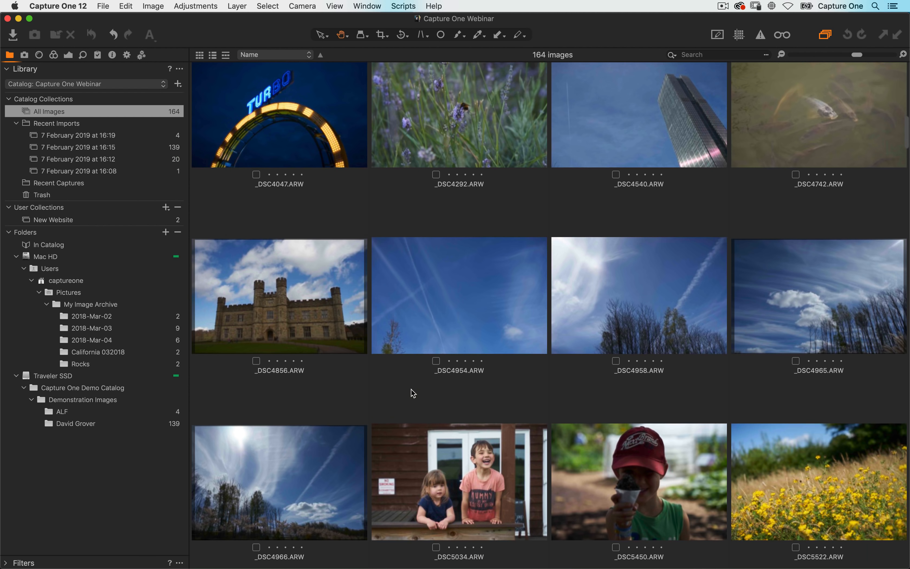
scroll(413, 393, "down", 1)
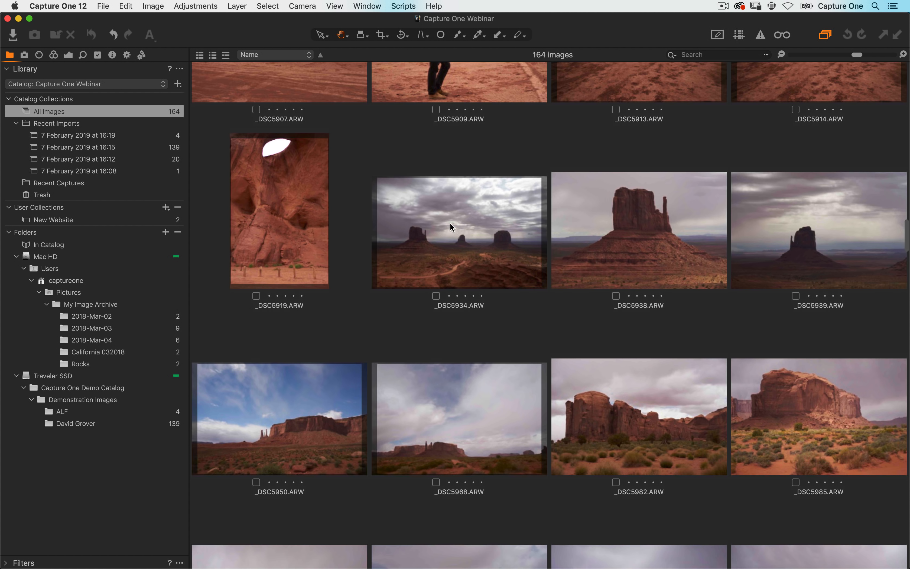
left_click_drag(632, 240, 74, 220)
left_click_drag(313, 429, 112, 219)
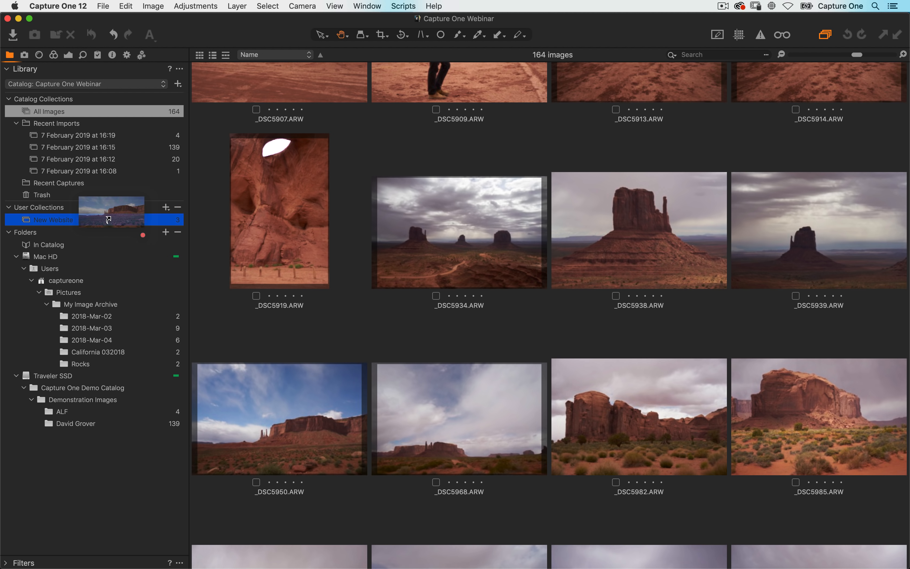
left_click(77, 222)
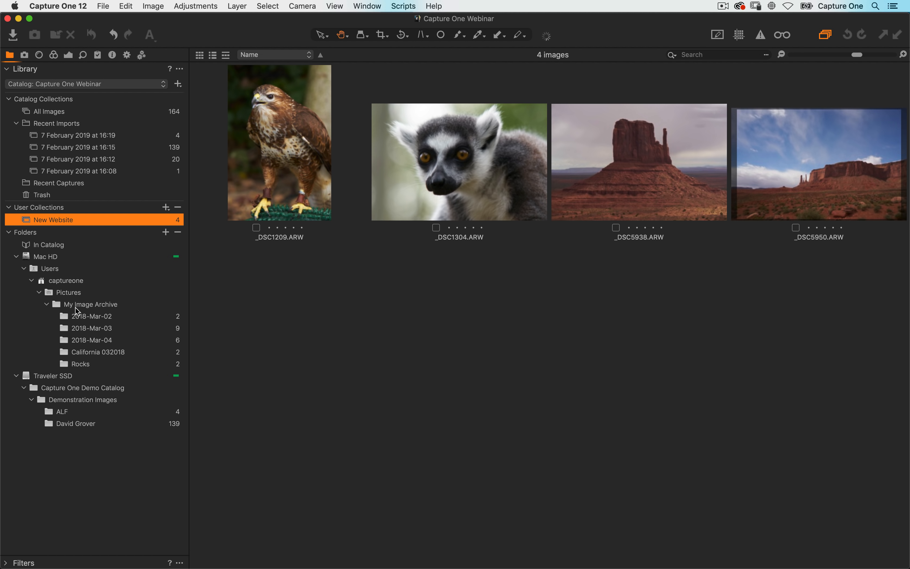
- Browse the Traveler SSD folders, then add DSC03986.ARW from the 2018-Mar-03 folder to the New Website album
left_click(77, 413)
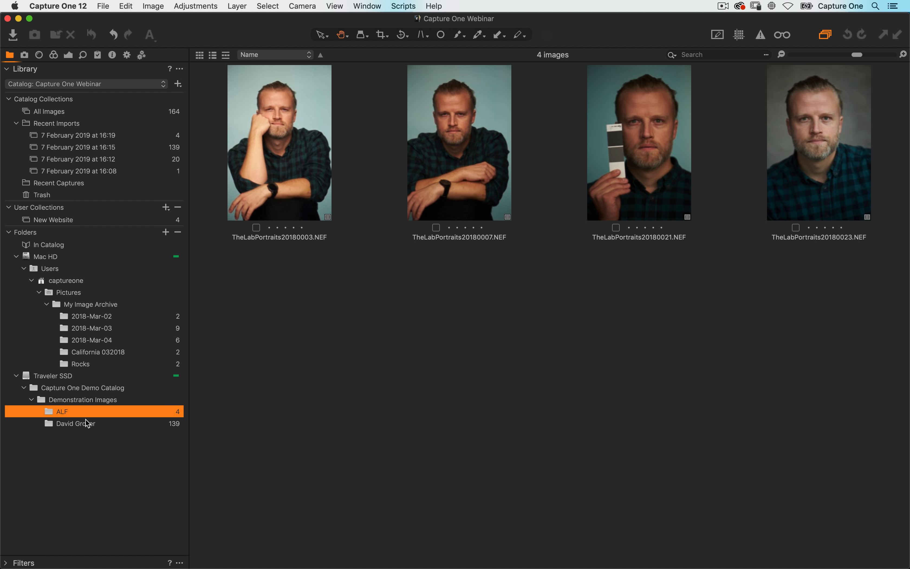
left_click(288, 185)
left_click(109, 424)
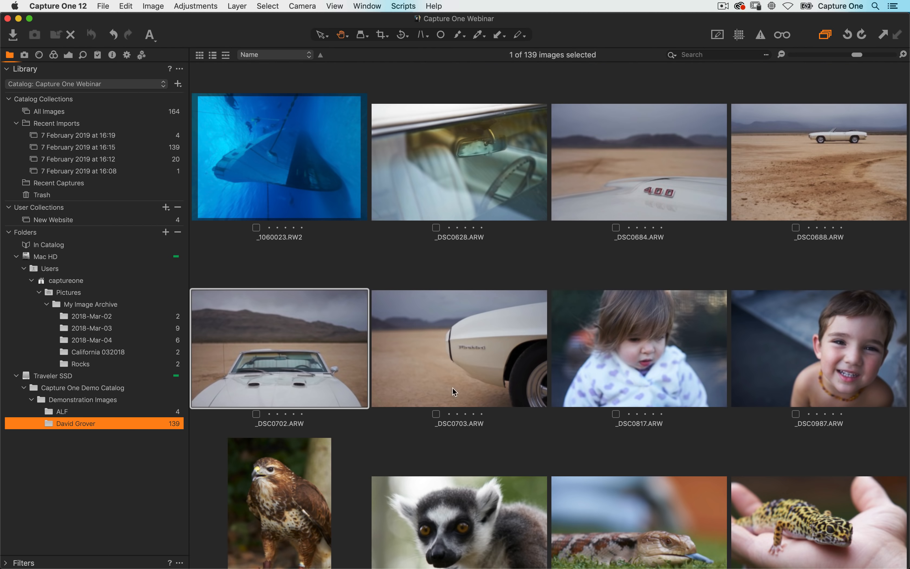
scroll(453, 391, "down", 15)
left_click(97, 330)
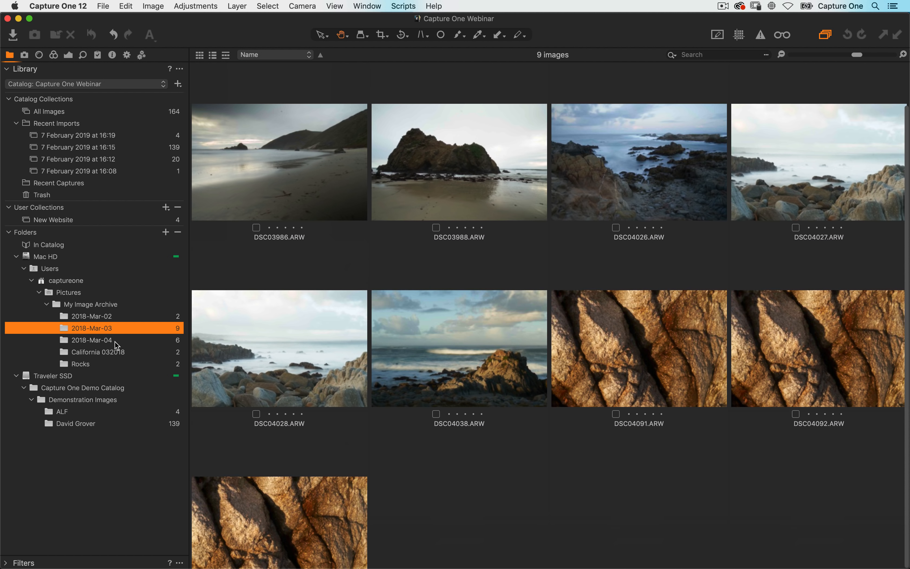
left_click_drag(300, 147, 54, 221)
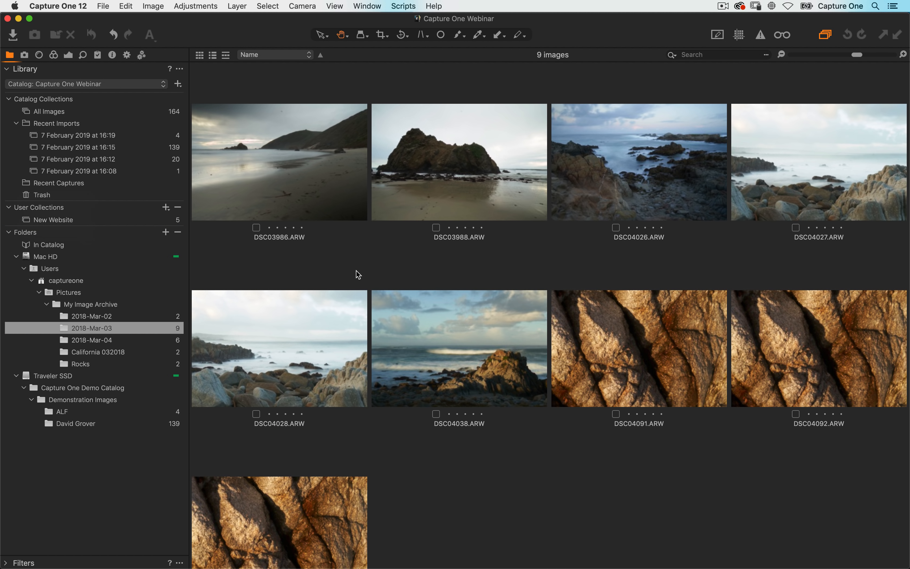
- Add the rocky coast image DSC04038.ARW from the 2018-Mar-03 folder to the New Website album and display the album
left_click_drag(471, 365, 77, 219)
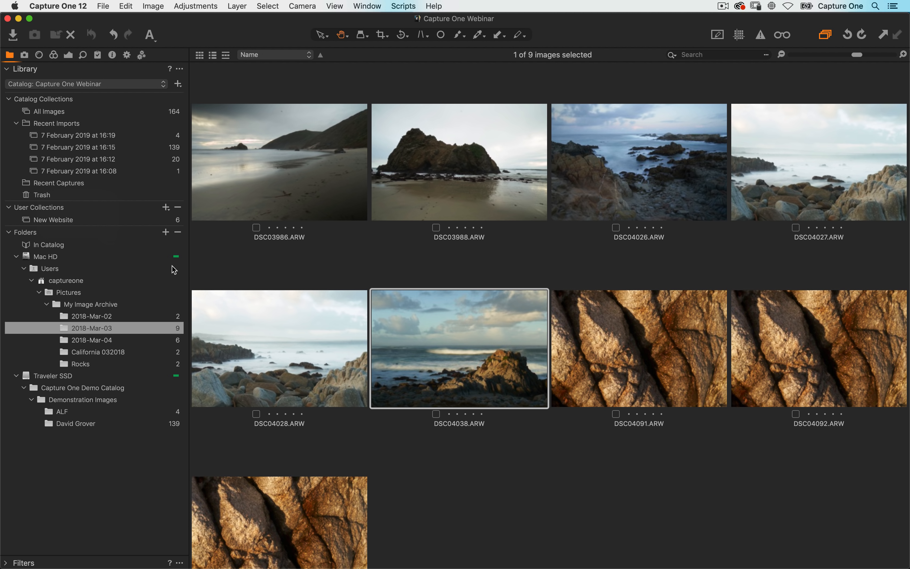
left_click(75, 218)
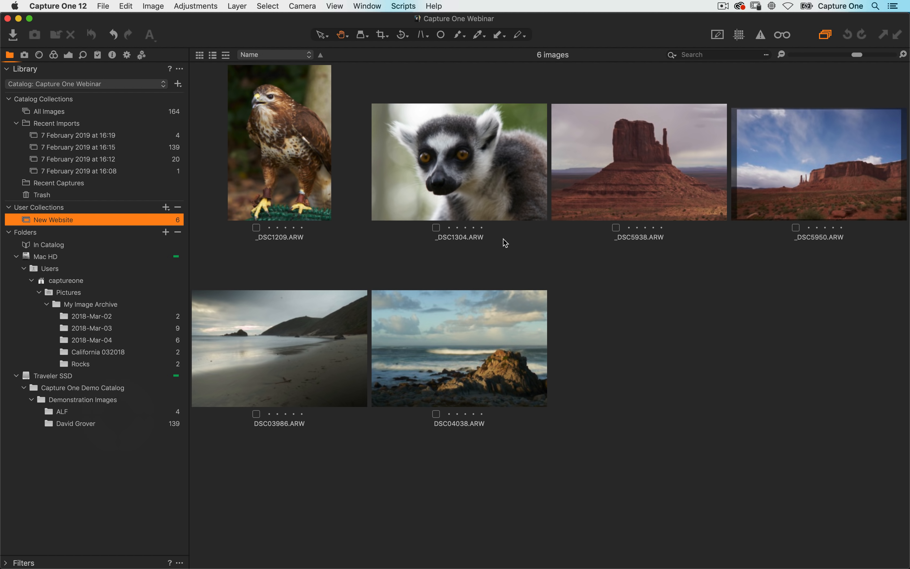
- Show the butte image _DSC5938.ARW from the New Website album in its source folder in the library
left_click(646, 166)
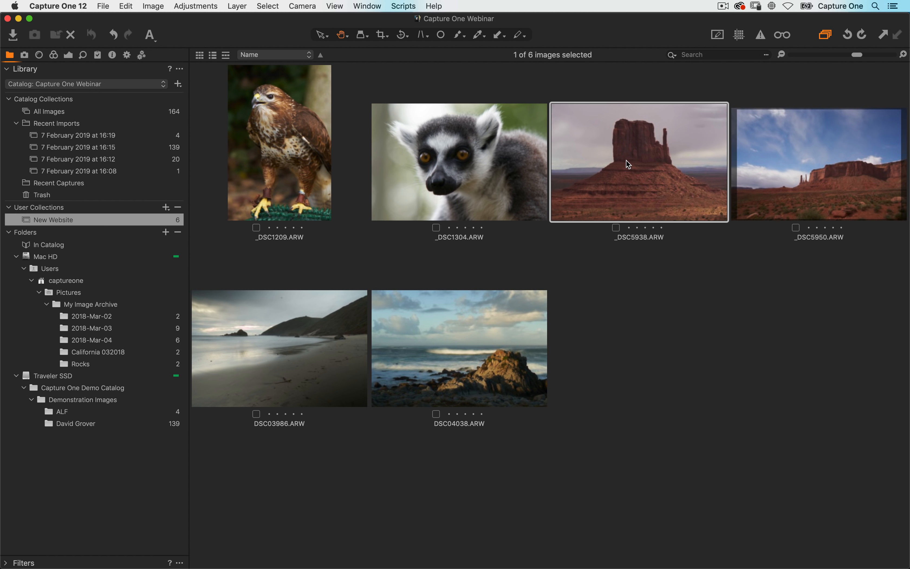
right_click(611, 161)
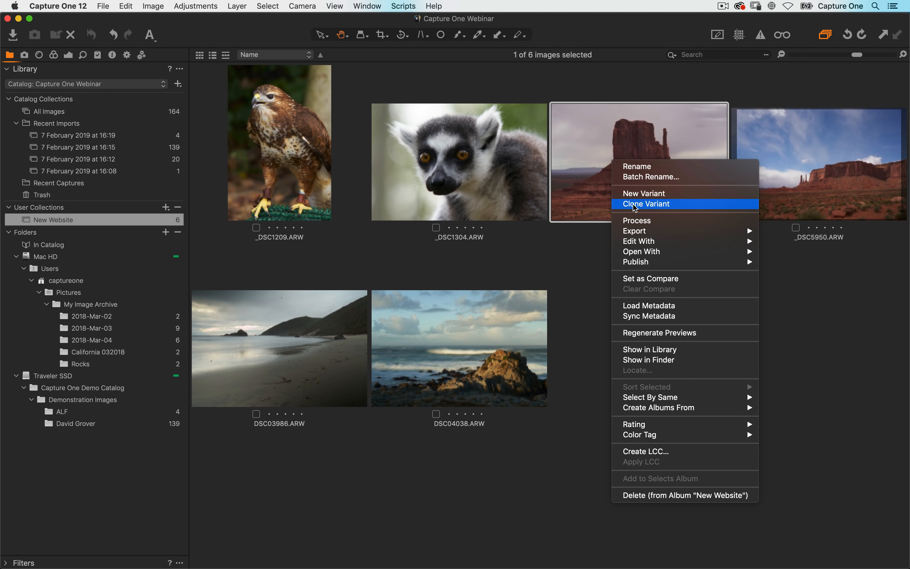
left_click(674, 349)
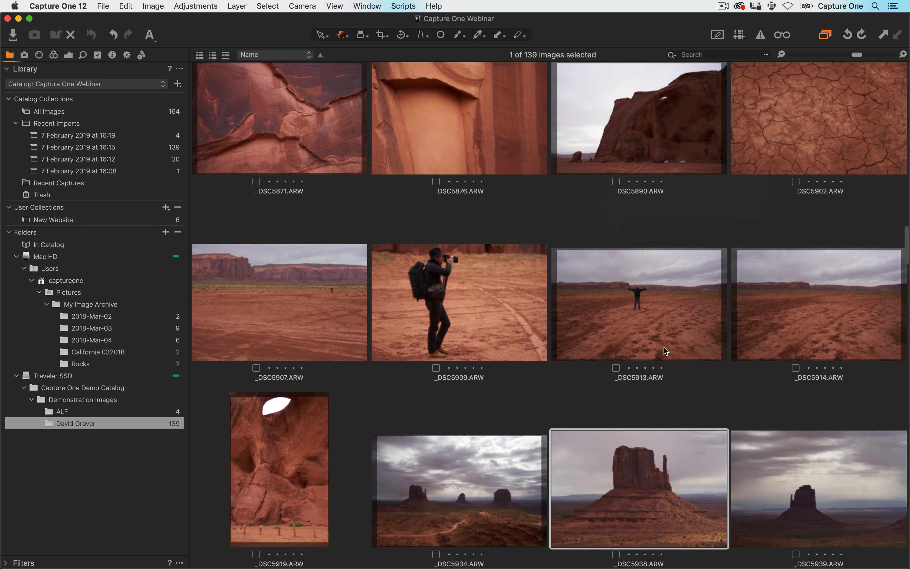
left_click(72, 424)
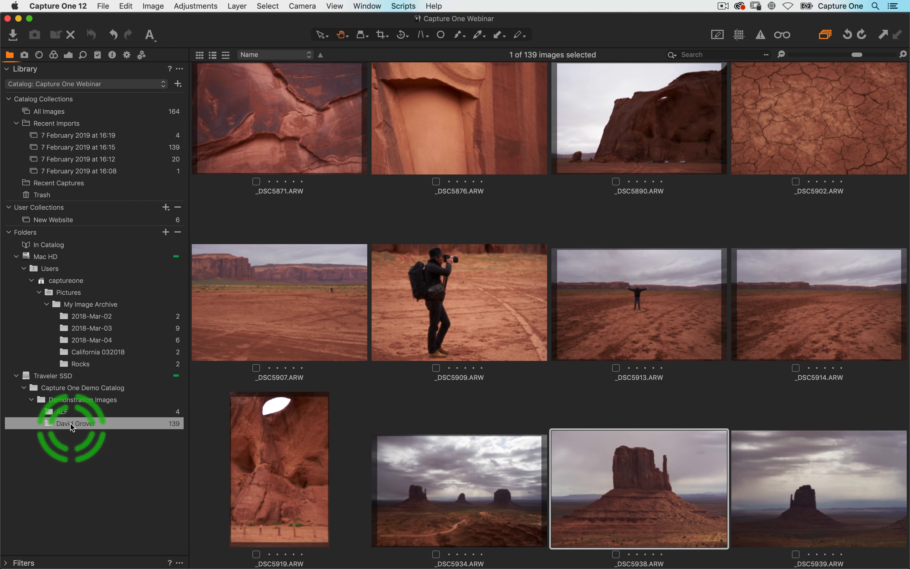
- Add the neighbouring desert image _DSC5934.ARW from the source folder to the New Website album and display the album
left_click(391, 427)
scroll(514, 433, "down", 5)
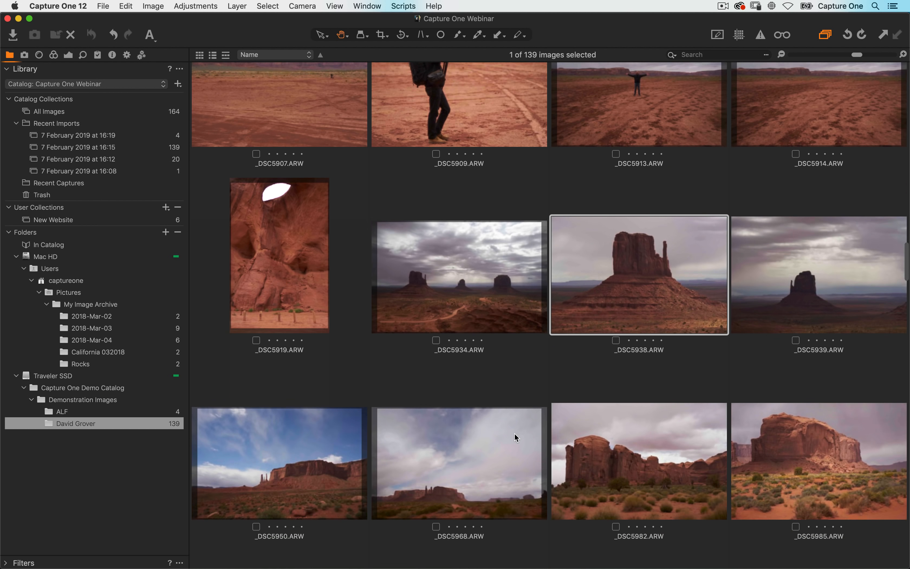
scroll(514, 433, "down", 3)
scroll(515, 434, "up", 4)
left_click(474, 311)
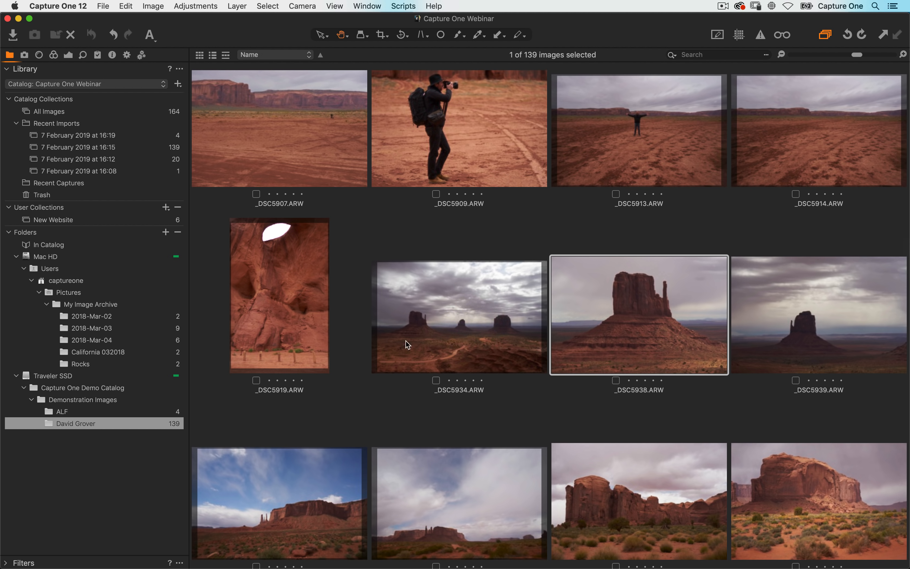
left_click(437, 342)
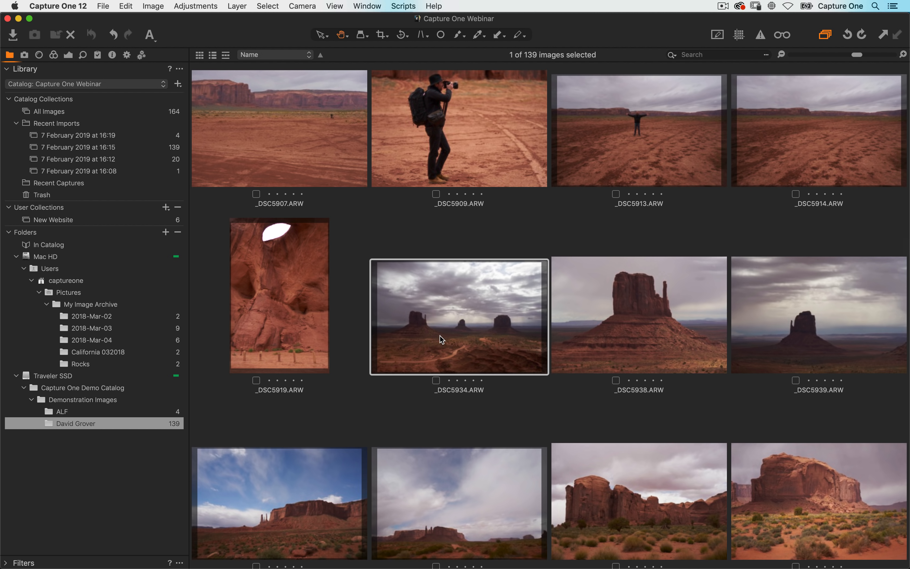
left_click_drag(439, 337, 72, 219)
left_click(72, 219)
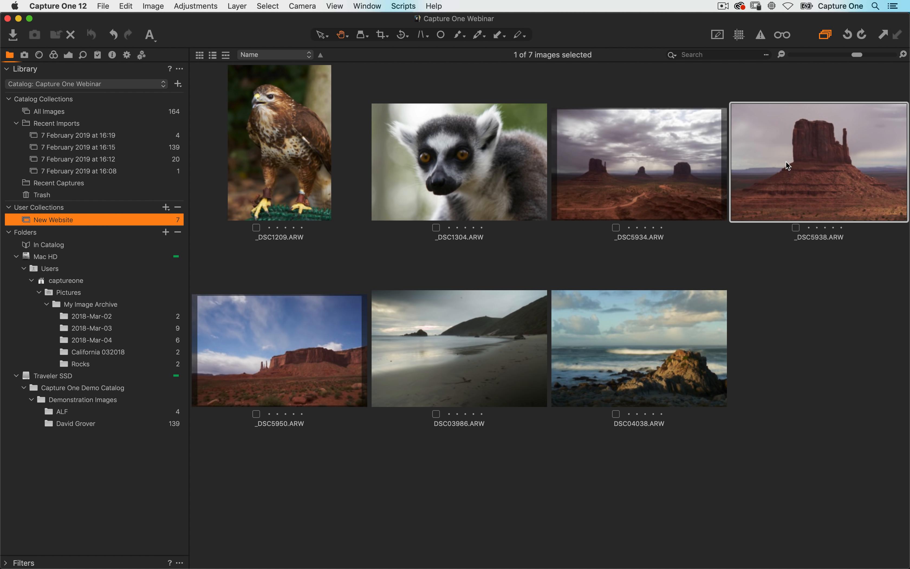
- Set the New Website album as the Selects Collection
right_click(771, 163)
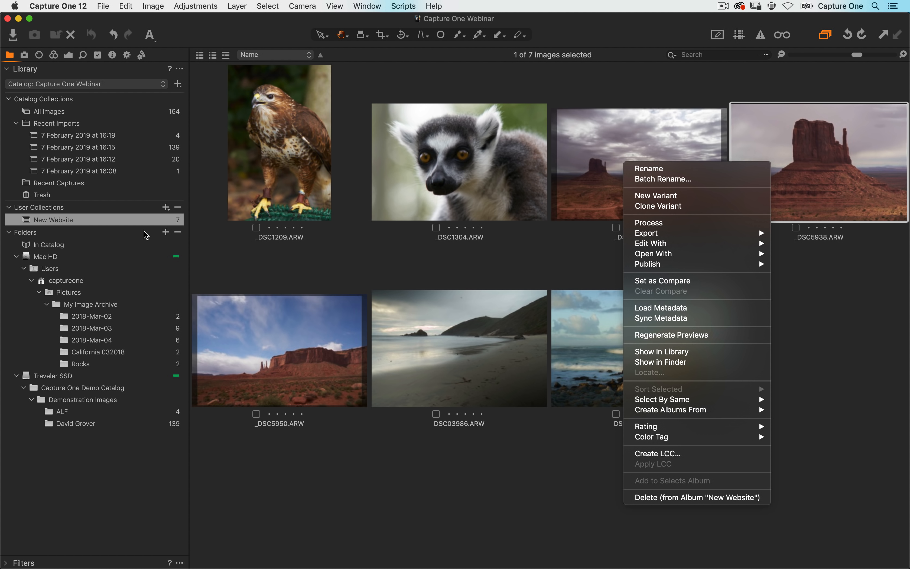
left_click(348, 482)
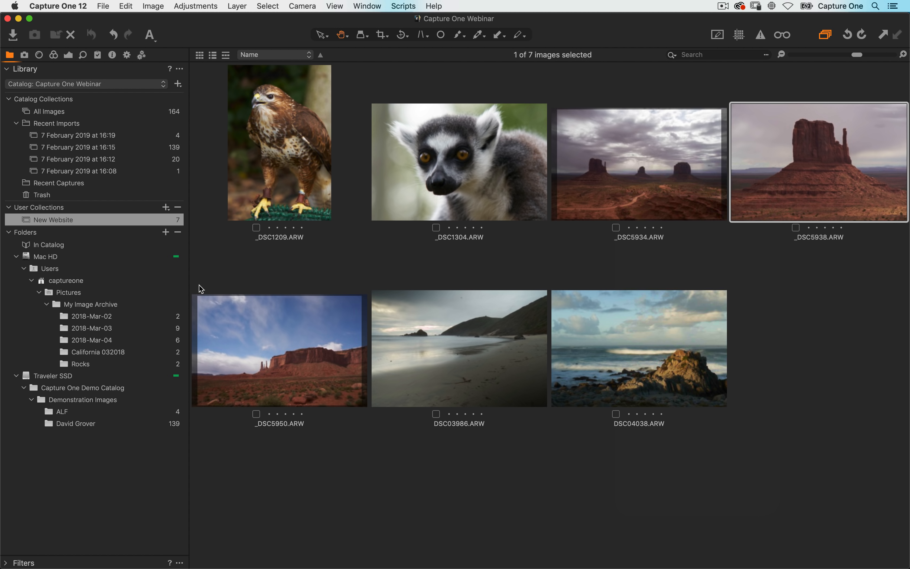
right_click(78, 219)
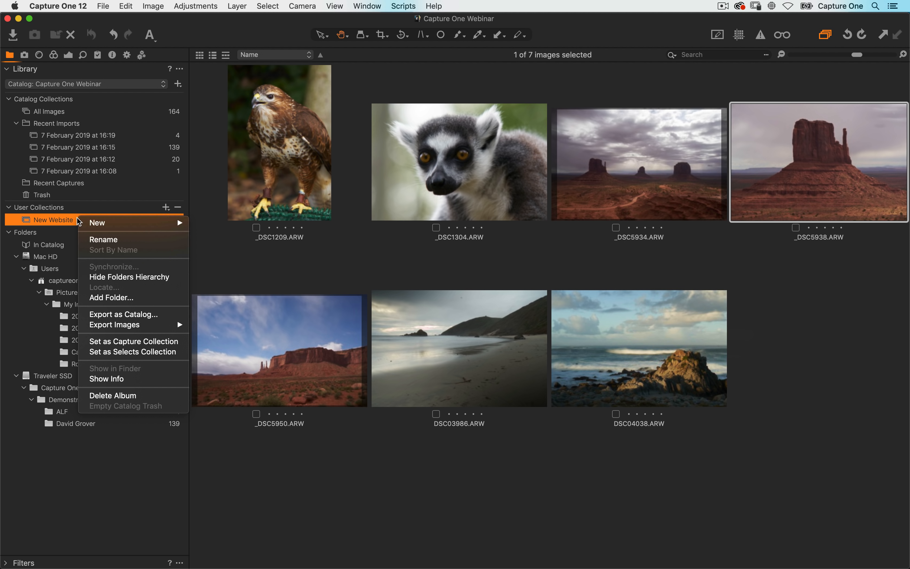
left_click(174, 352)
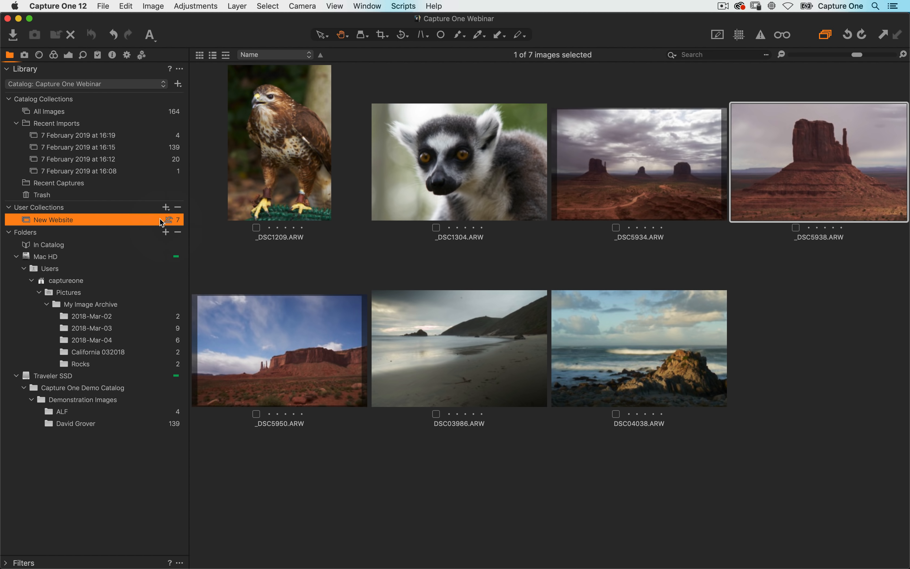
- Add the cloudy desert image _DSC6032.ARW from All Images to the Selects album
left_click(97, 112)
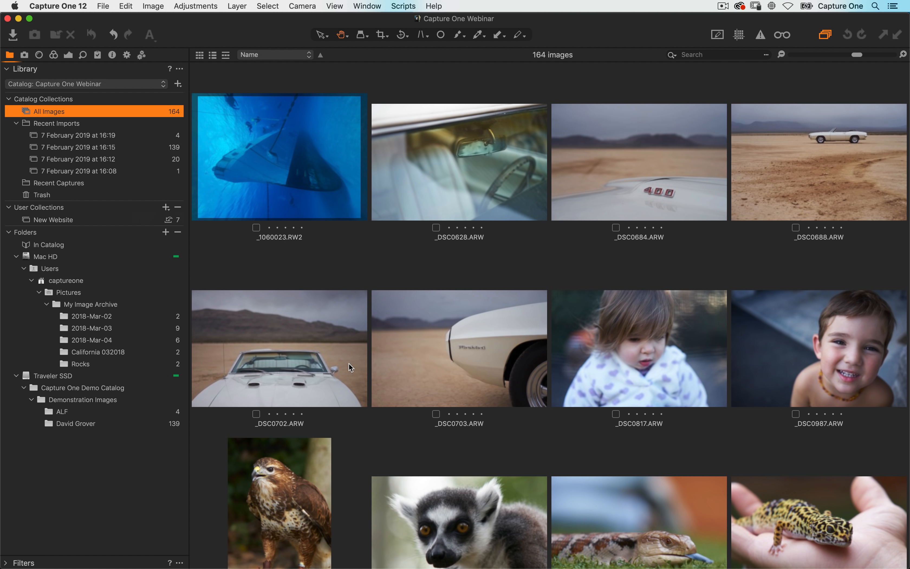
scroll(349, 367, "down", 20)
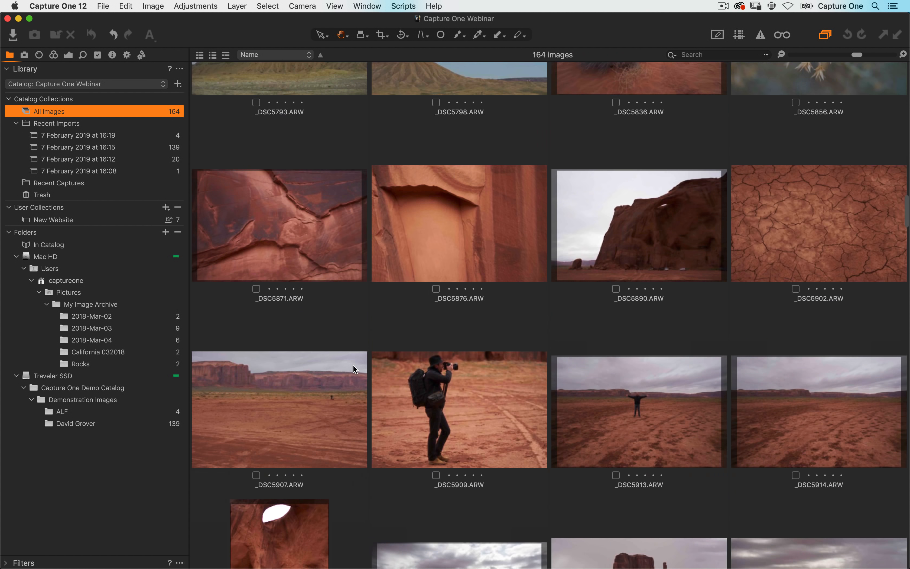
scroll(352, 365, "down", 10)
left_click(451, 287)
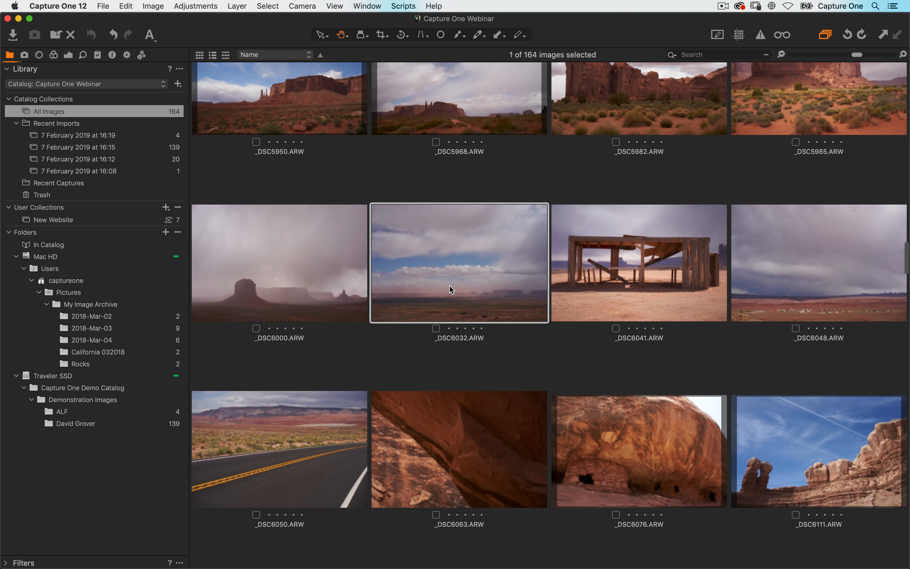
left_click(127, 5)
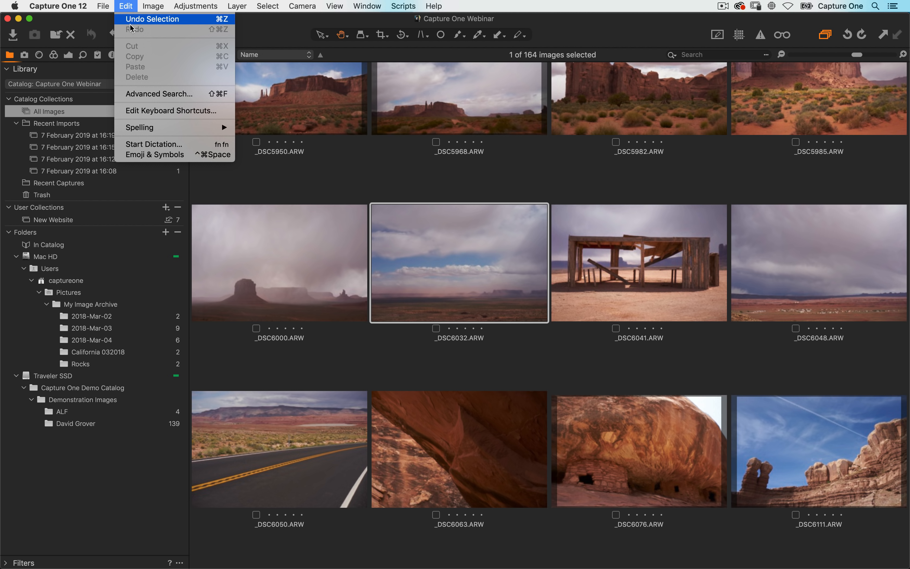
mouse_move(156, 4)
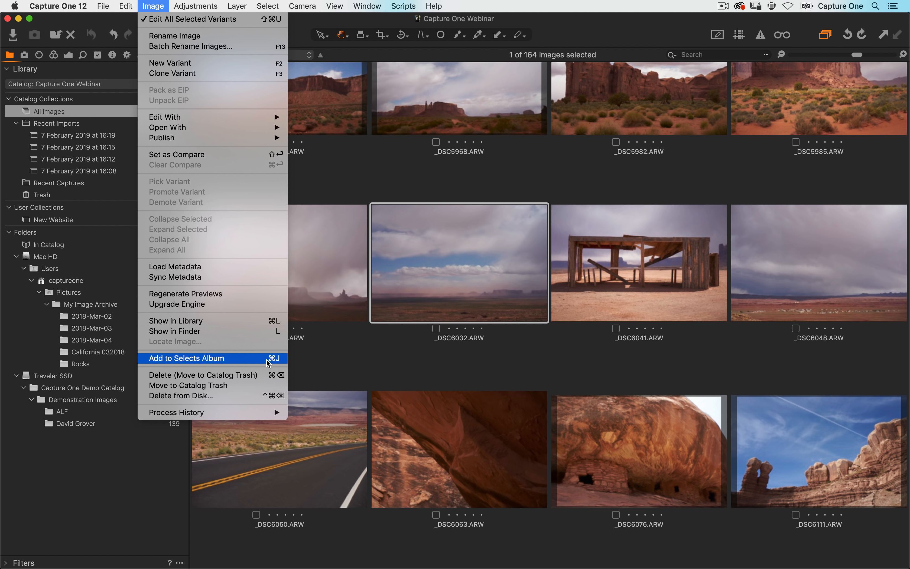
- Add _DSC6032.ARW and _DSC6050.ARW to the New Website selects album
left_click(280, 361)
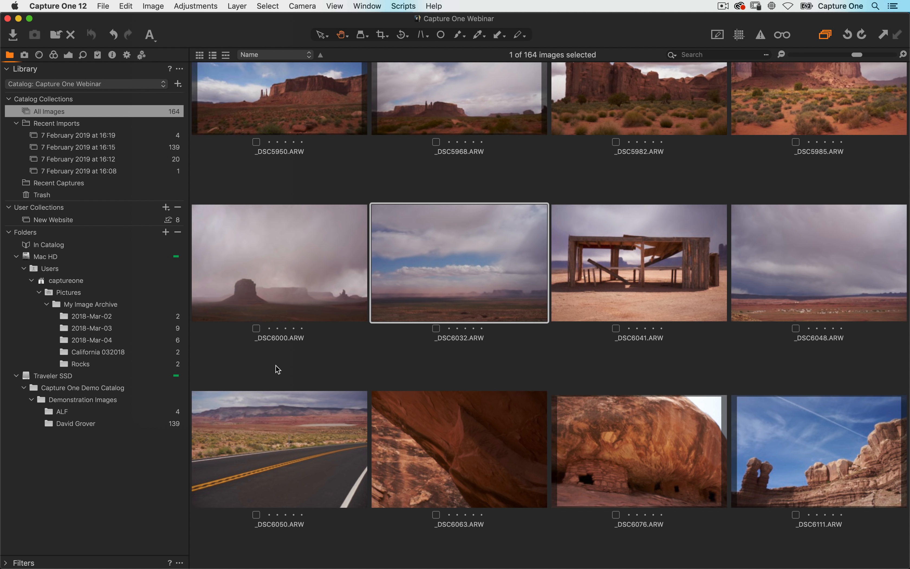
scroll(282, 320, "down", 3)
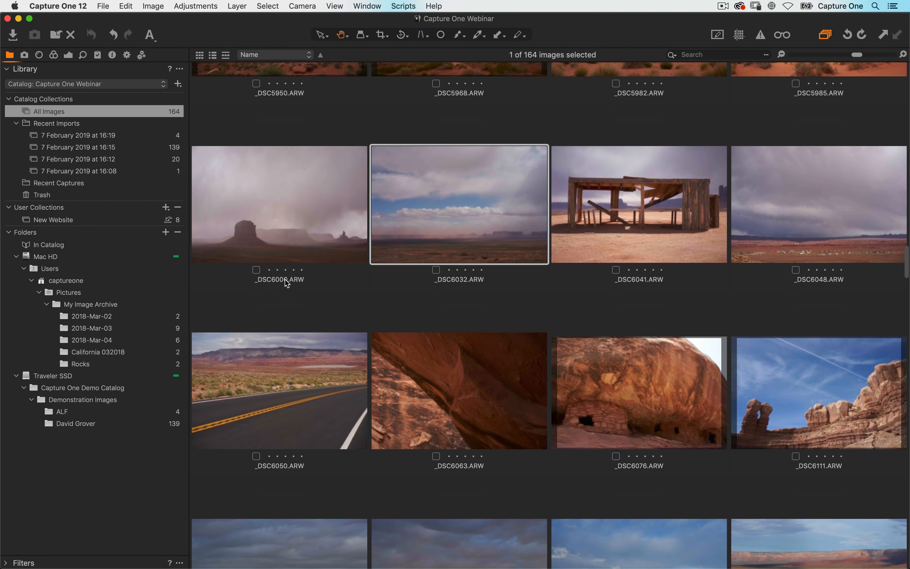
left_click(287, 383)
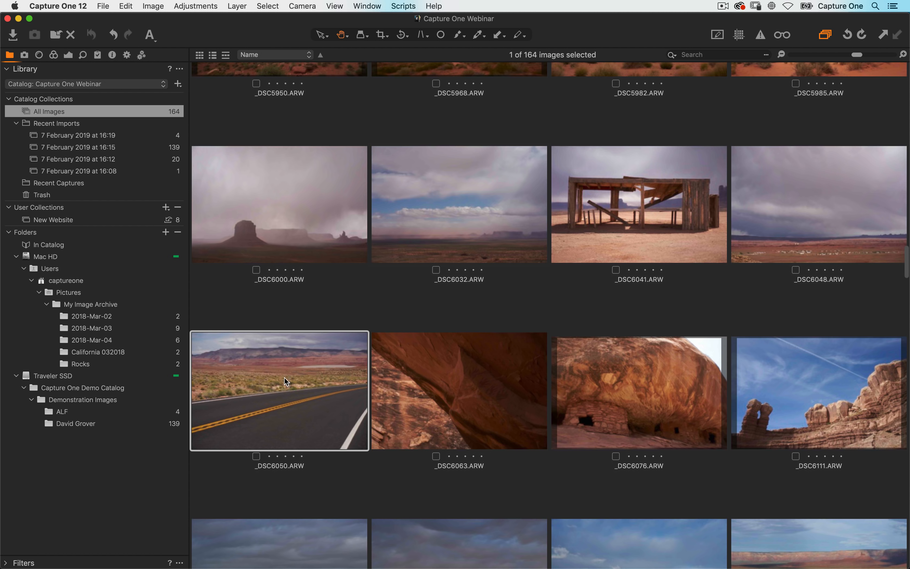
left_click(176, 219)
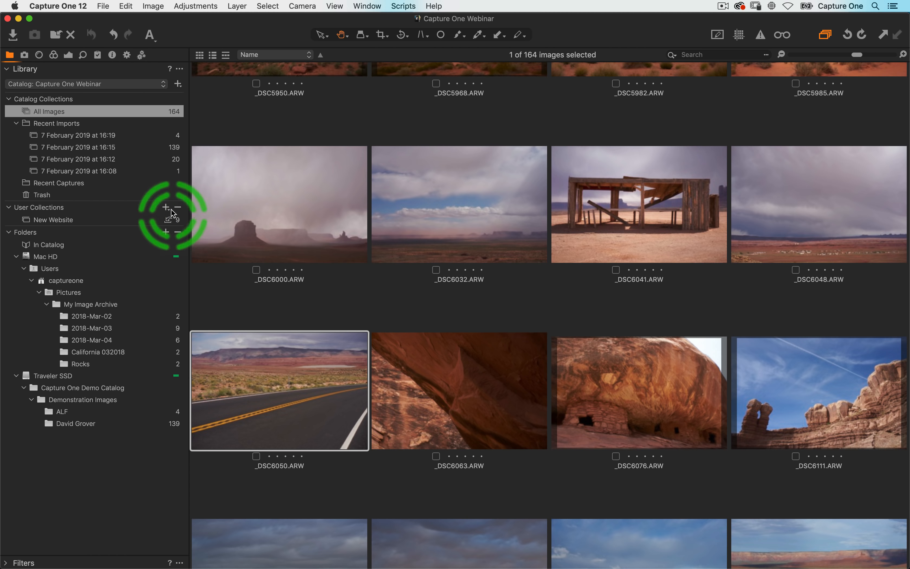
- Select the blue sky image _DSC6265.ARW and add it to the selects album
scroll(384, 374, "down", 10)
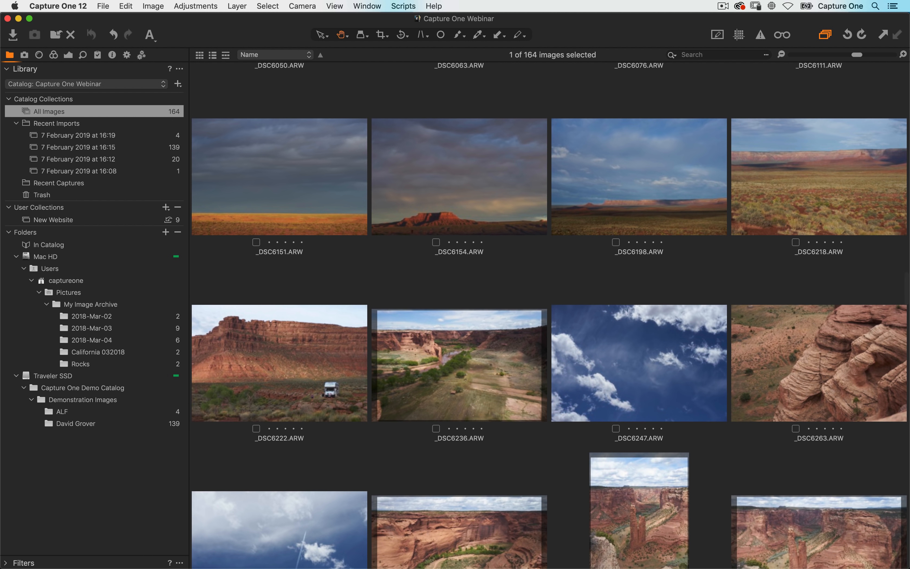
scroll(549, 312, "up", 5)
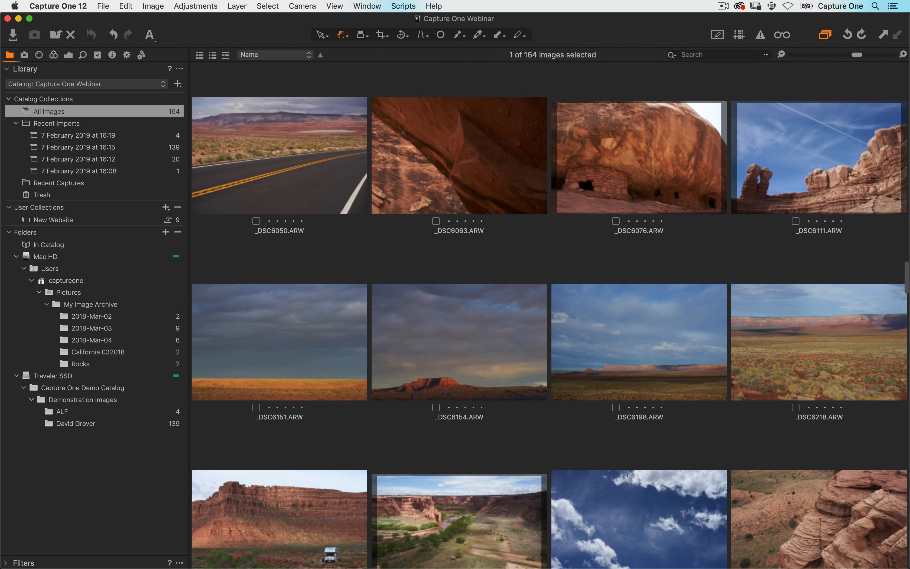
scroll(549, 312, "down", 20)
key("Left")
key("Left")
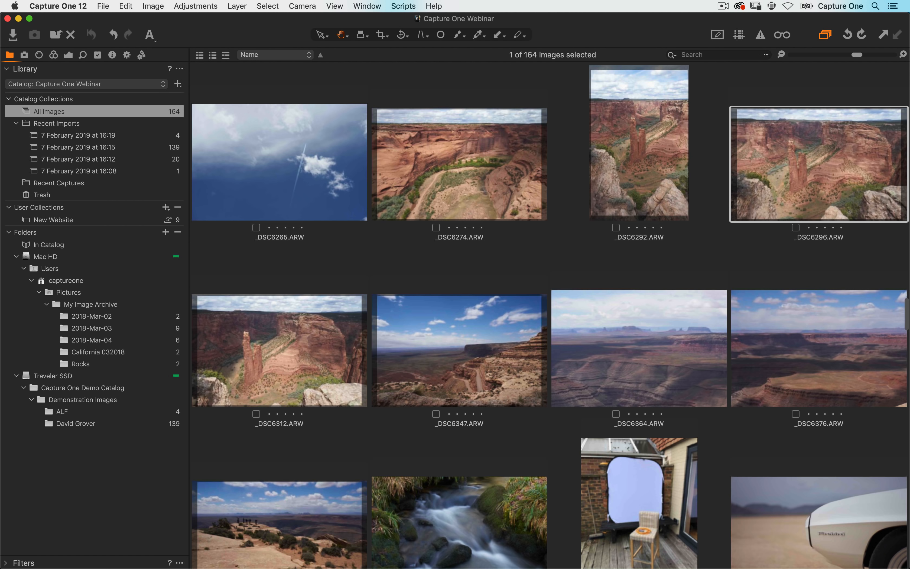
key("Left")
key("Left")
key("Left")
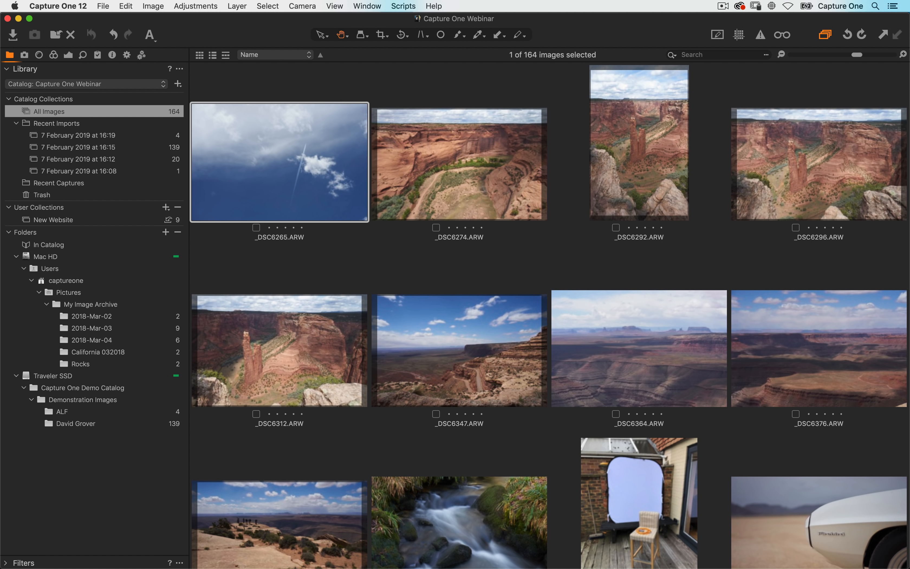
key("super+j")
- Select the smiling boy portrait Creative Live_-003.ARW and add it to the selects album
key("Down")
key("Down")
key("Down")
key("Down")
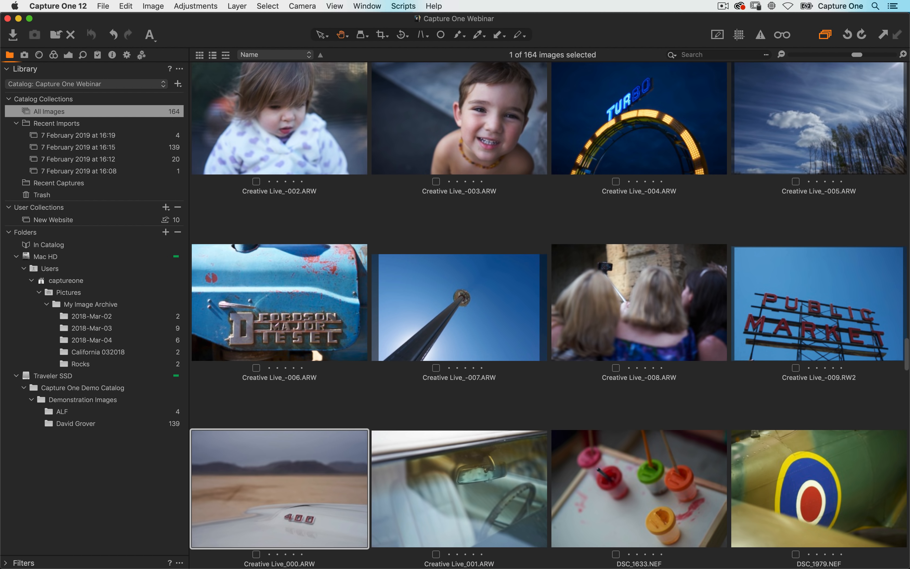
key("Up")
key("Right")
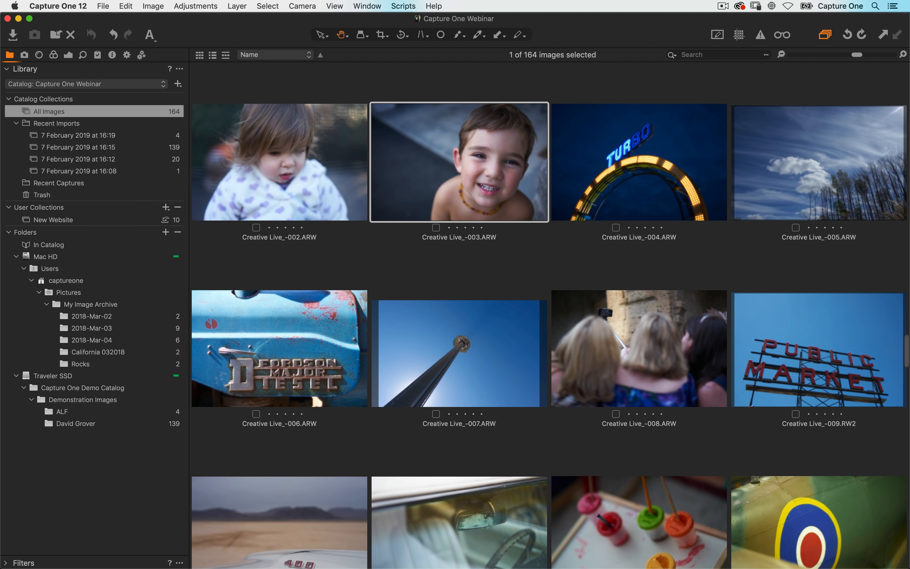
key("super+j")
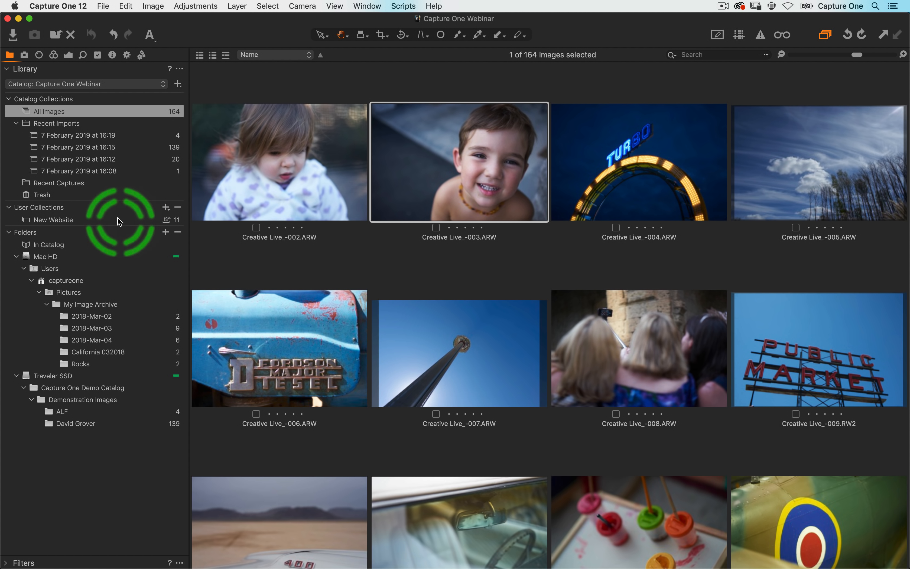
- Check the New Website album's options and open the album to view the images collected in it
right_click(102, 219)
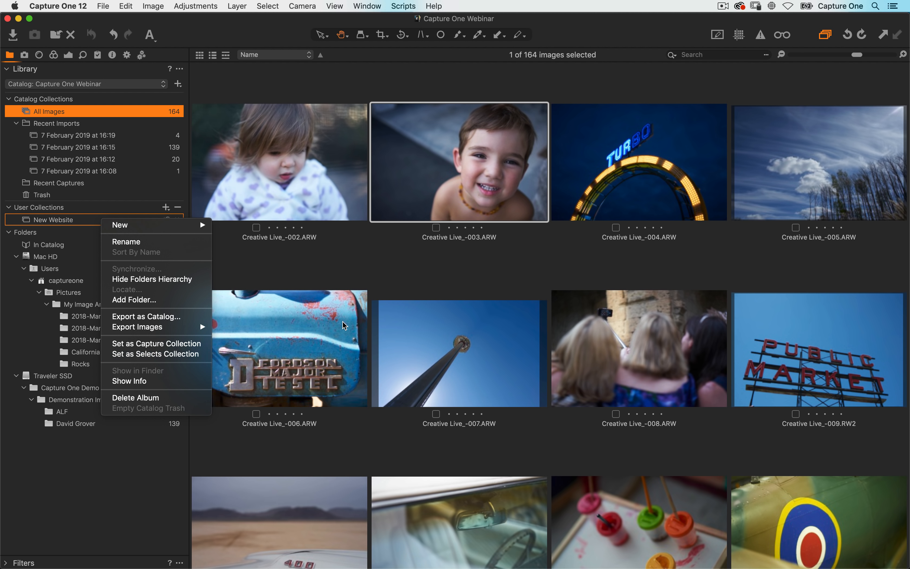
left_click(339, 309)
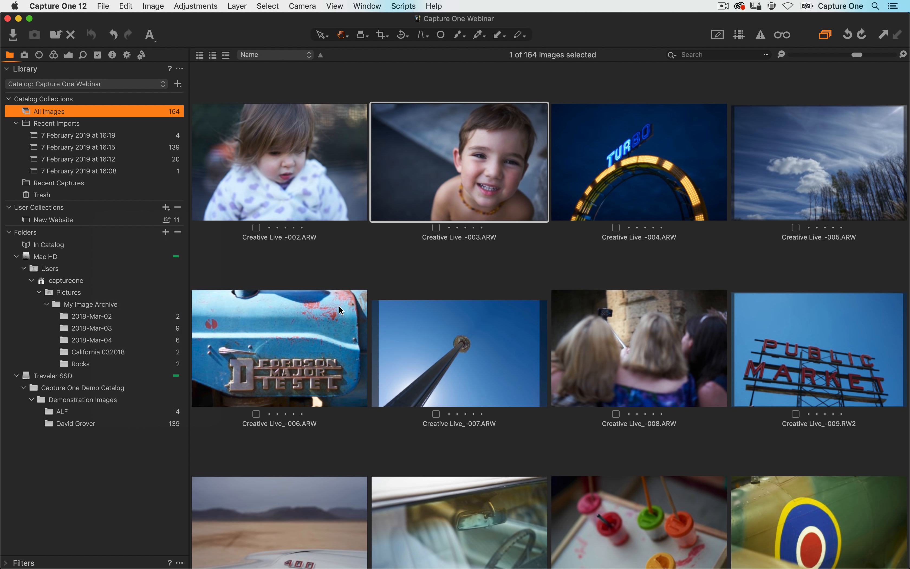
left_click(75, 219)
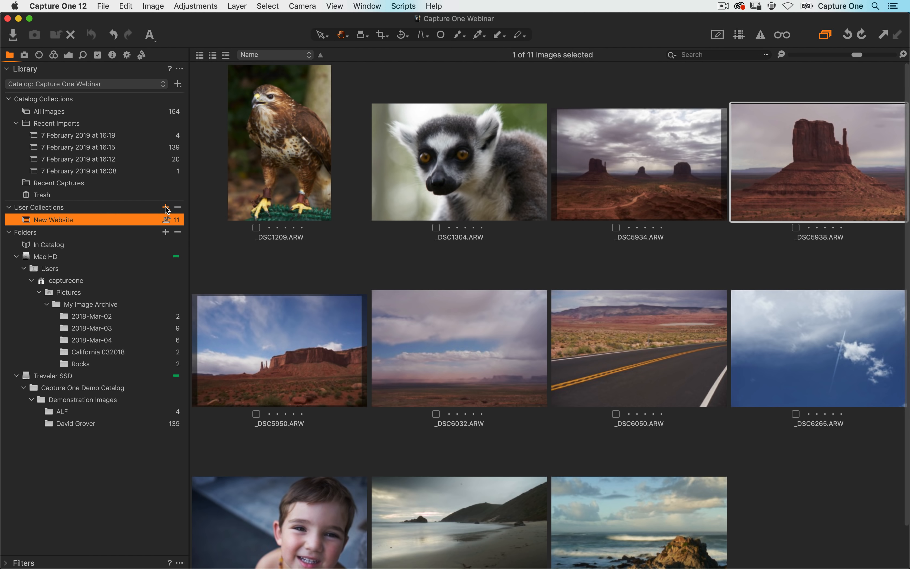
left_click(166, 207)
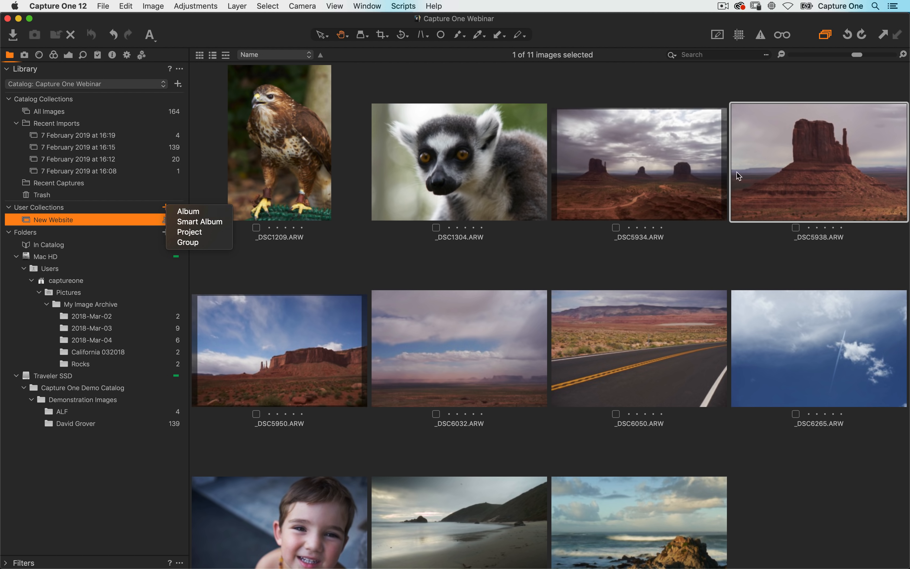
key("Escape")
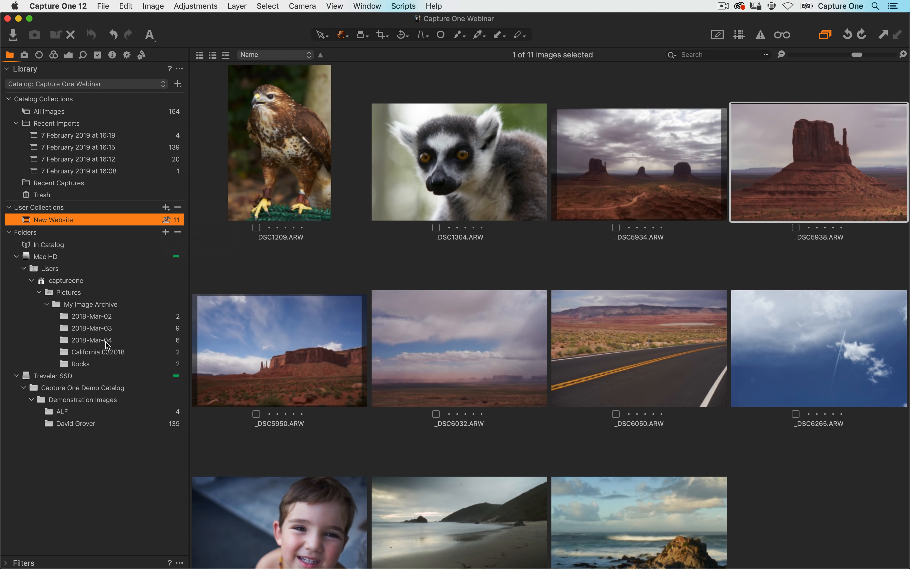
left_click(166, 207)
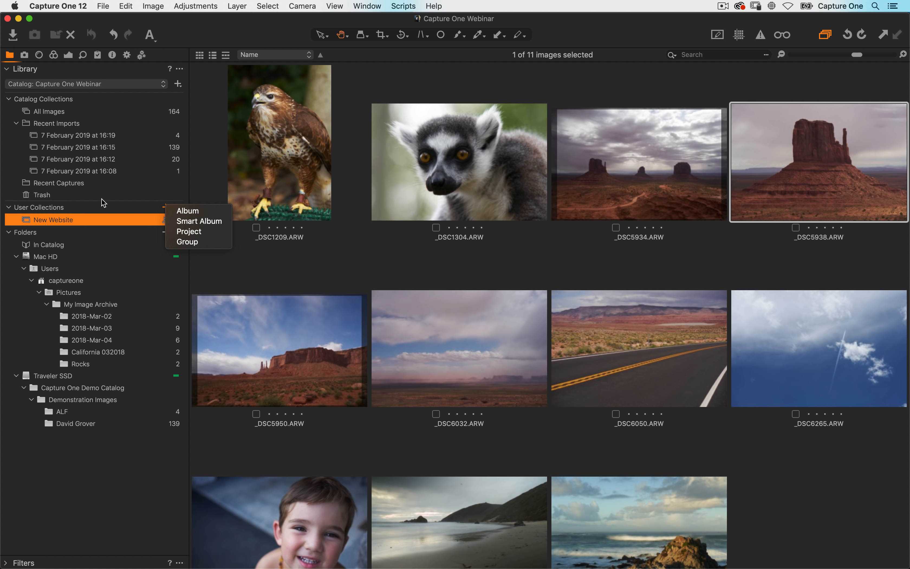
left_click(91, 203)
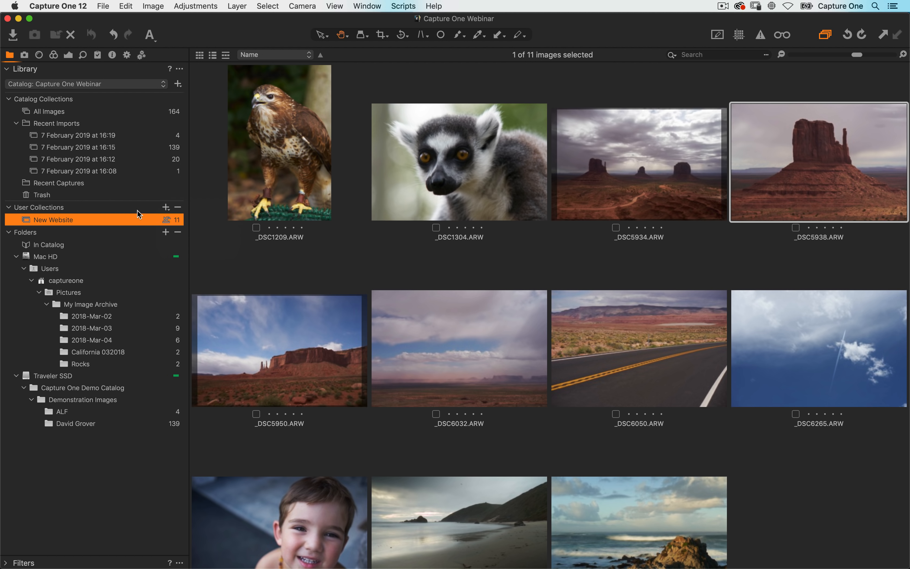
left_click(58, 220)
- Return to All Images and start a new smart album named "Five Star Images" in the user collections
left_click(79, 111)
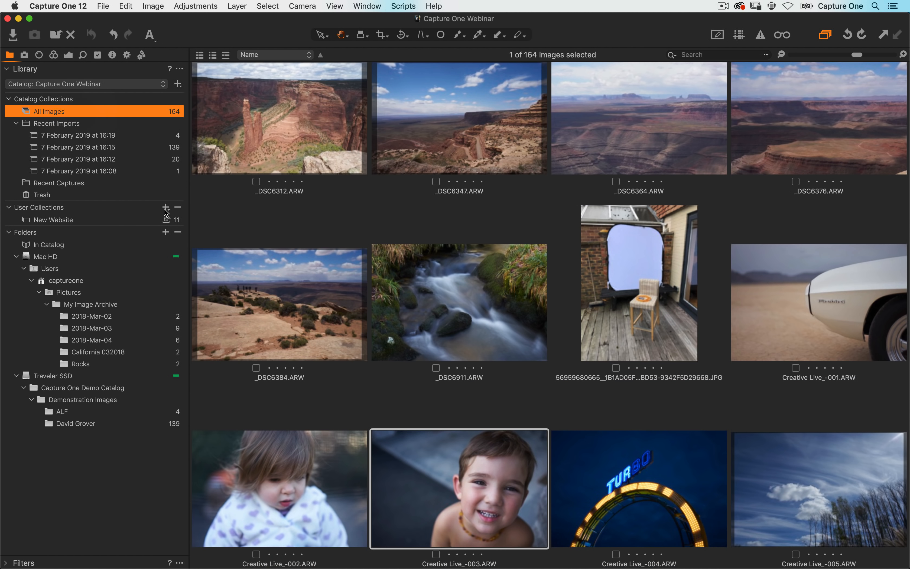
left_click(164, 208)
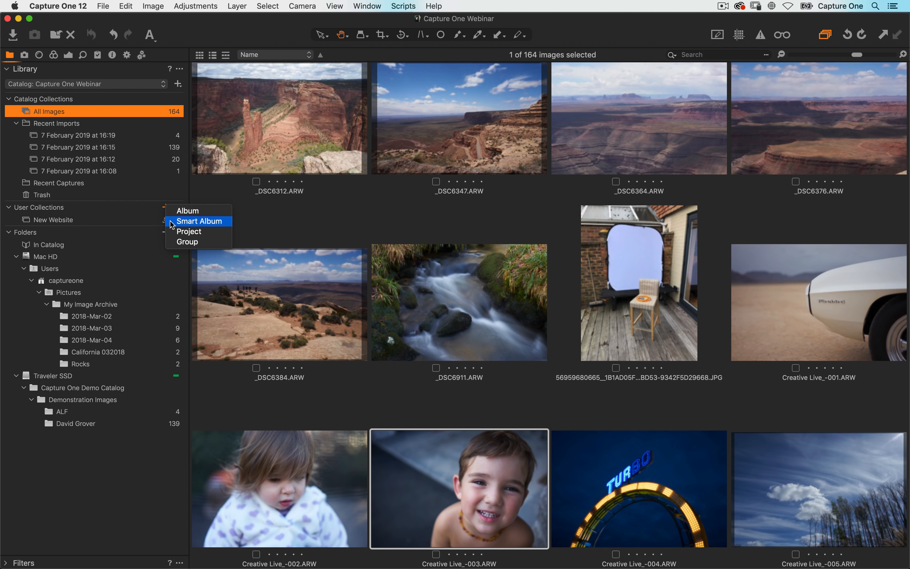
left_click(171, 224)
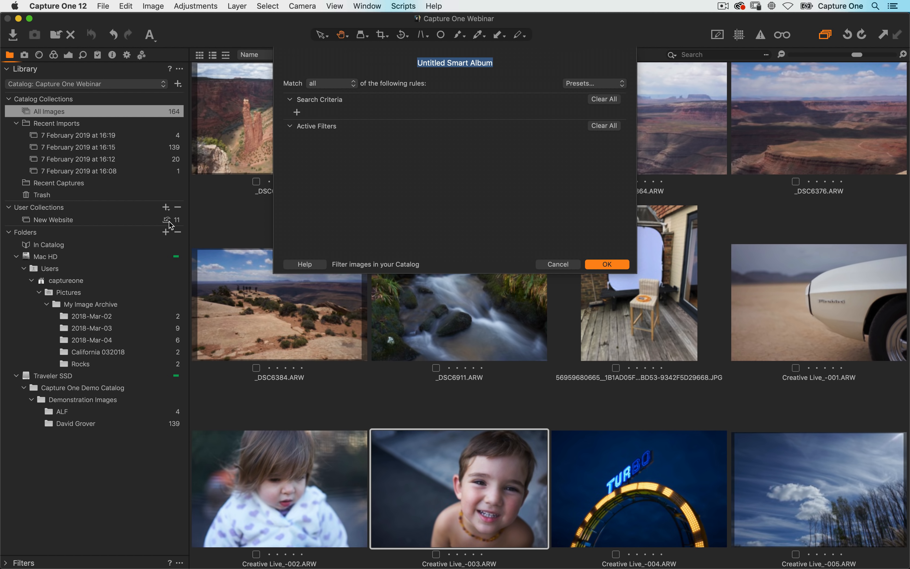
type("Five")
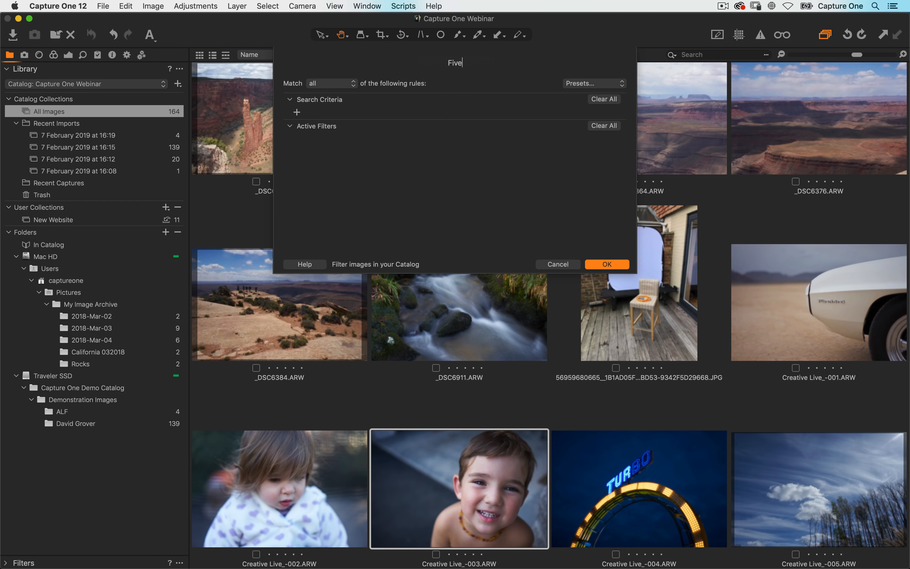
type(" Star Images")
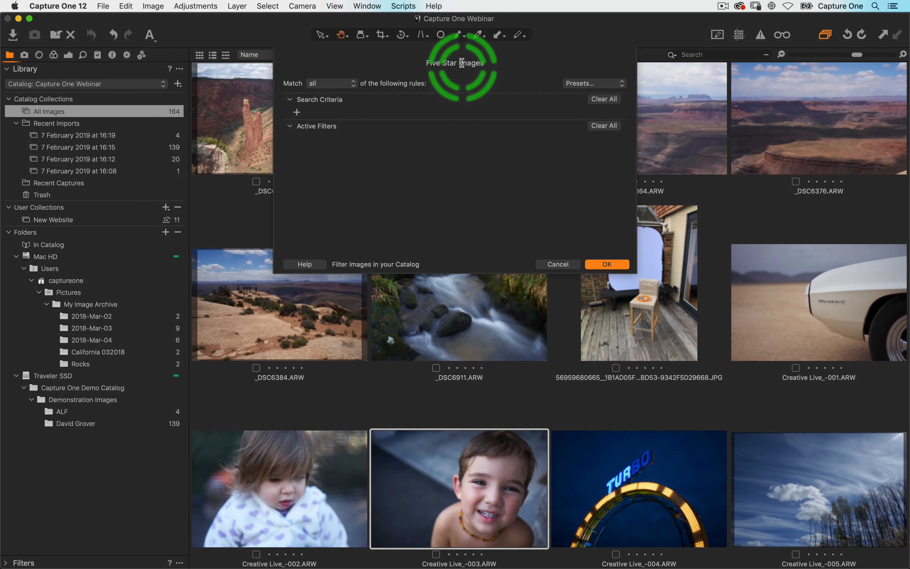
- Add a search rule to the smart album and look through the available criteria fields
left_click(297, 112)
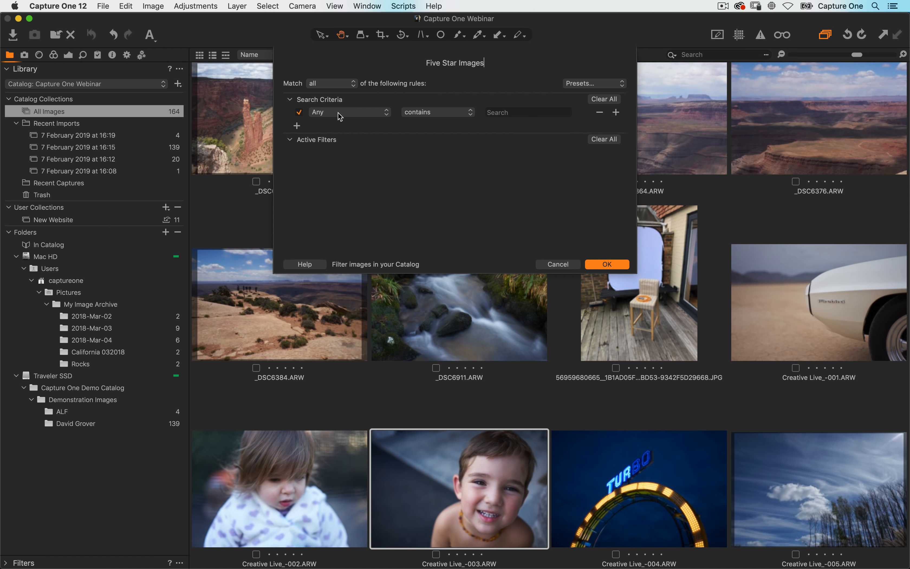
left_click(354, 113)
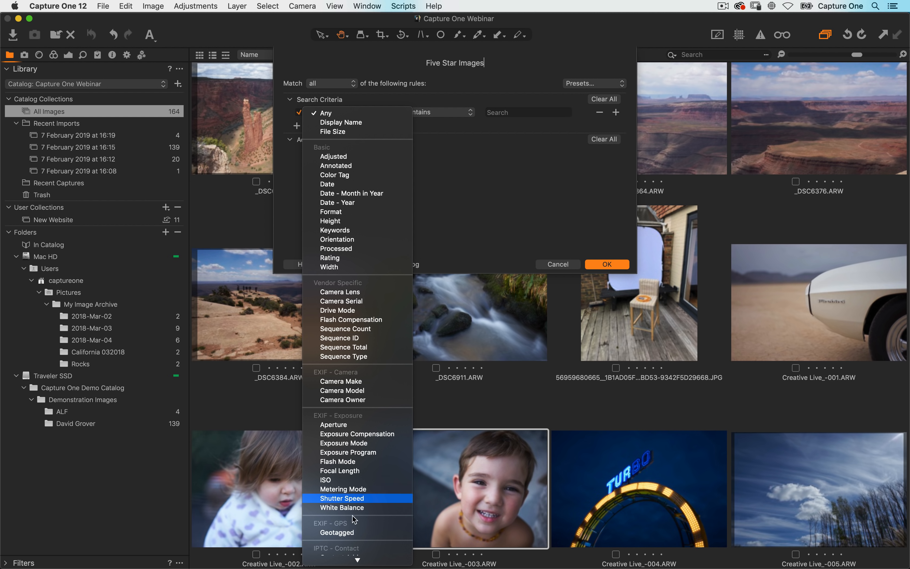
mouse_move(352, 567)
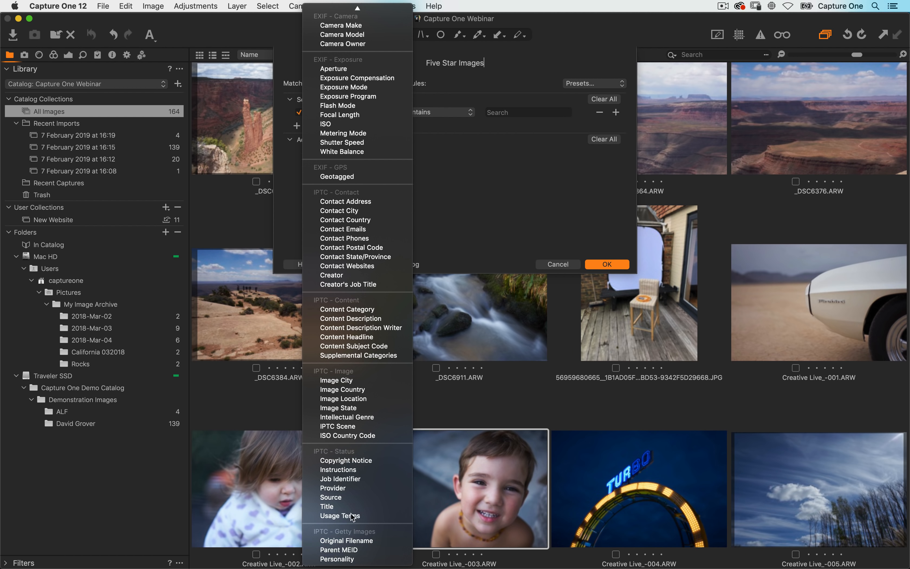
left_click(488, 180)
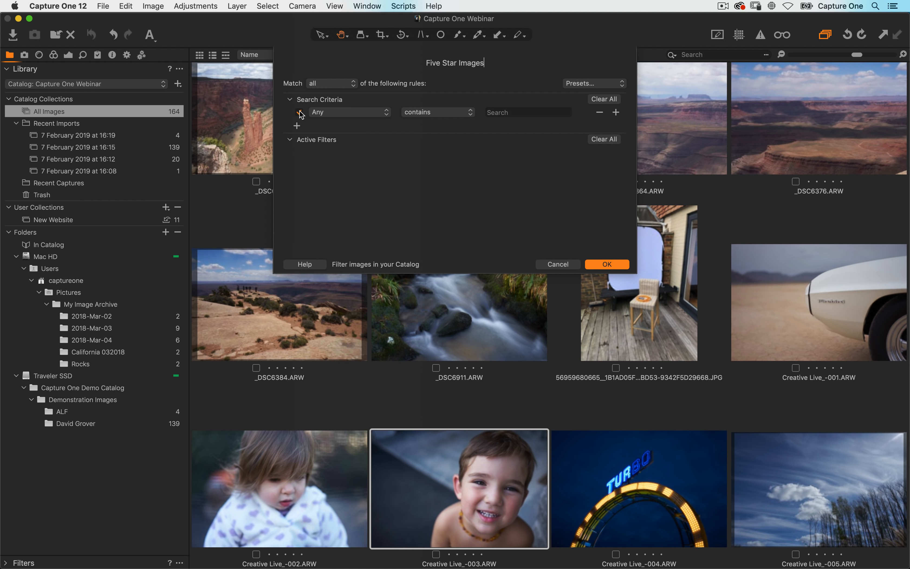
- Apply the five-star preset so the rule reads Rating equals five stars, and create the smart album
left_click(581, 84)
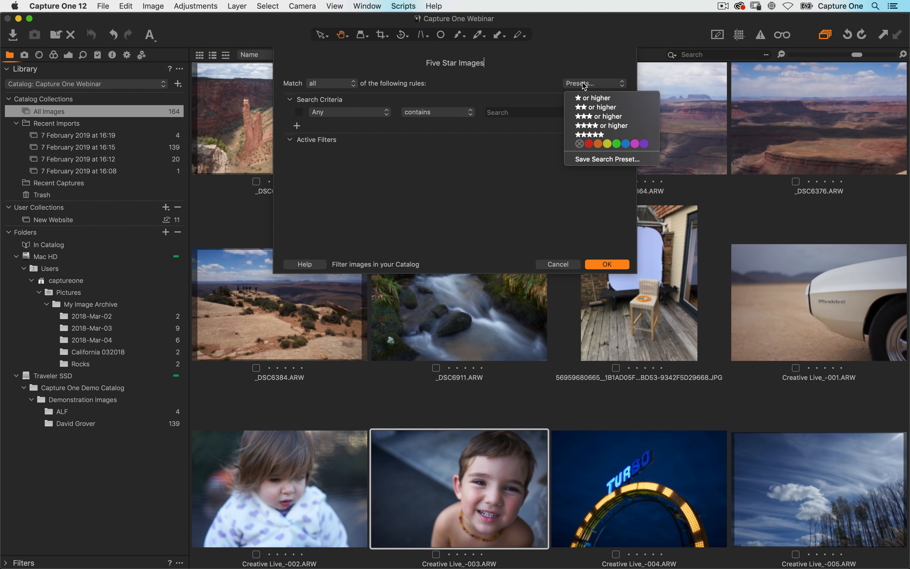
left_click(606, 136)
left_click(601, 136)
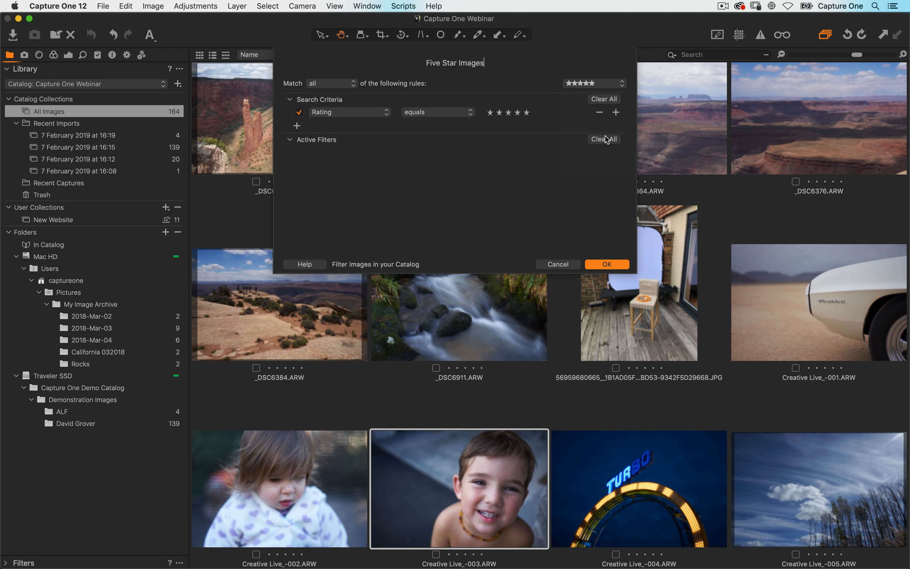
left_click(340, 117)
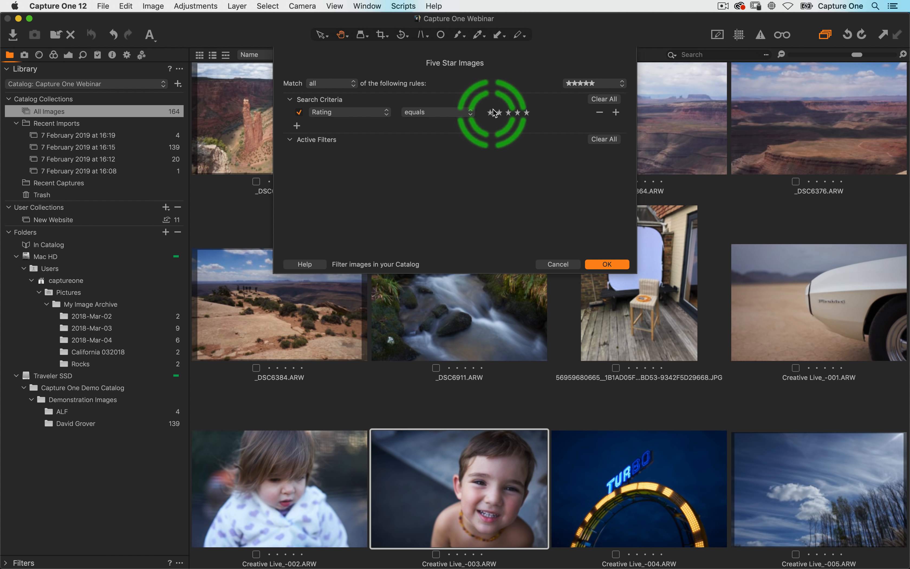
left_click(611, 265)
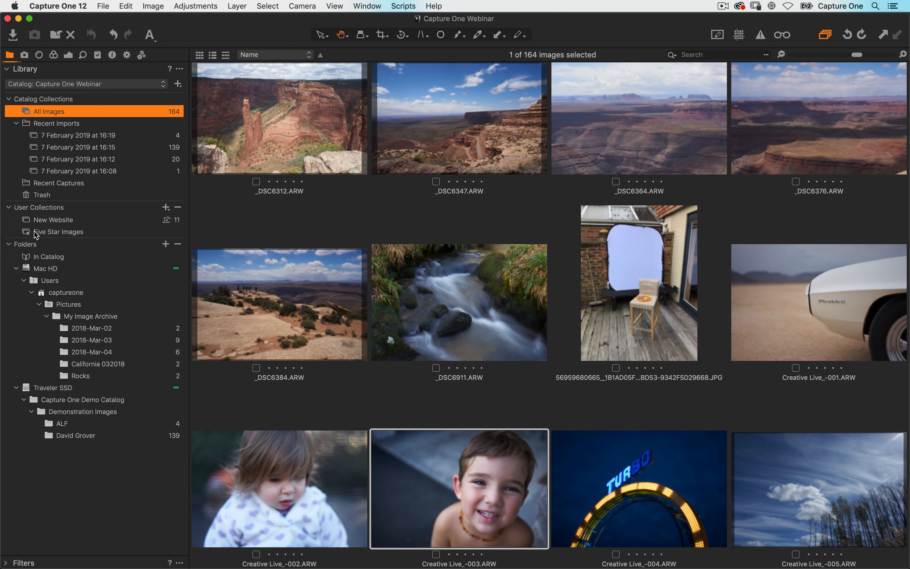
- Give the stream image _DSC6911.ARW and the car image Creative Live_-001.ARW a five-star rating
left_click(515, 315)
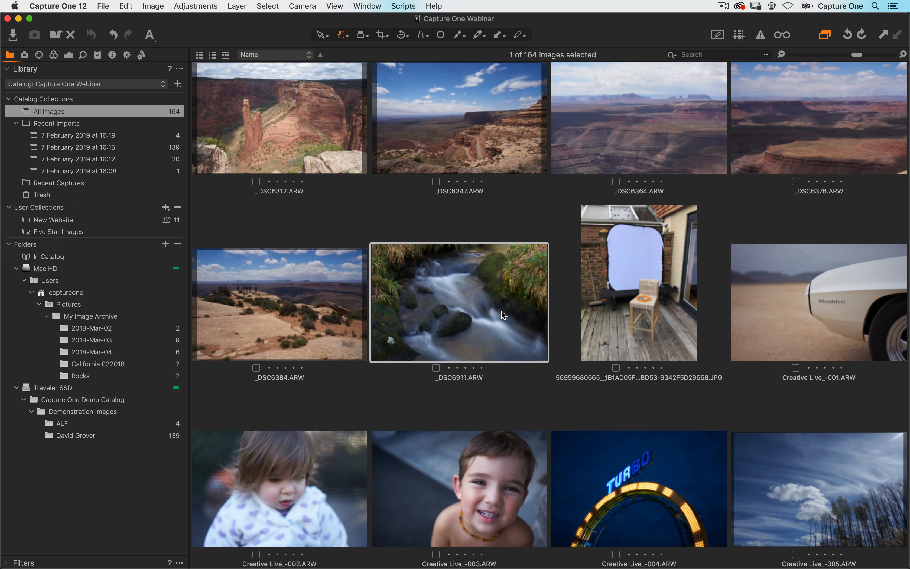
key("5")
left_click(775, 300)
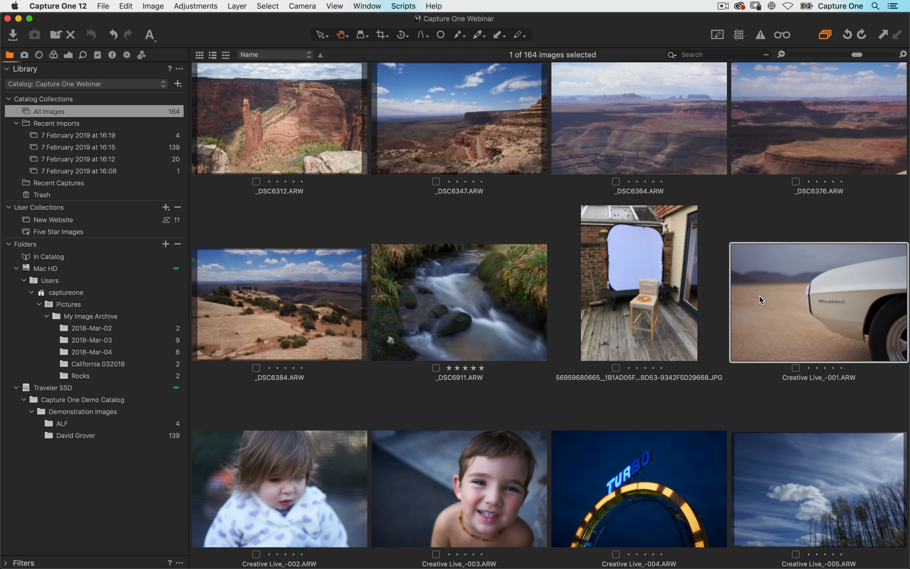
key("5")
- Give the desert image Monument Valley_0014.ARW a five-star rating and show the Five Star Images smart album
scroll(347, 311, "down", 20)
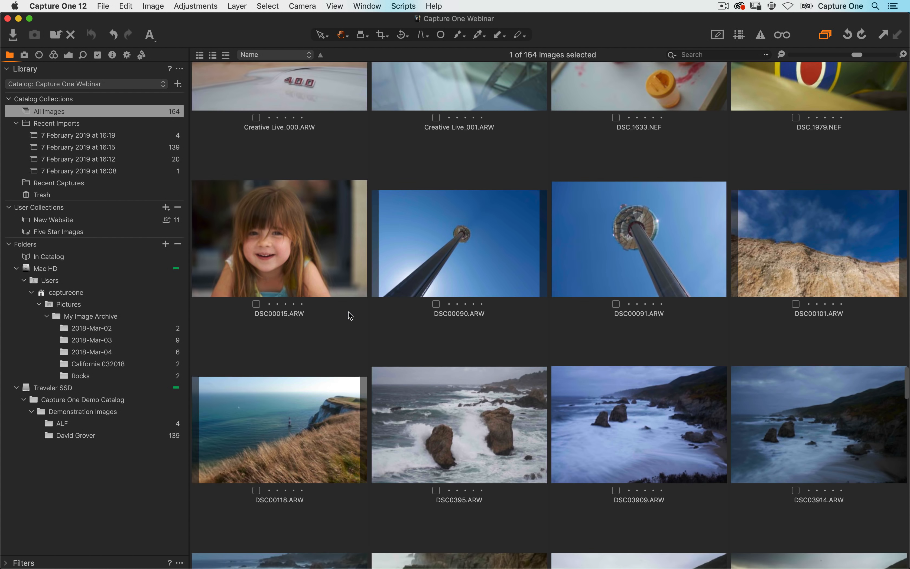
scroll(348, 312, "down", 10)
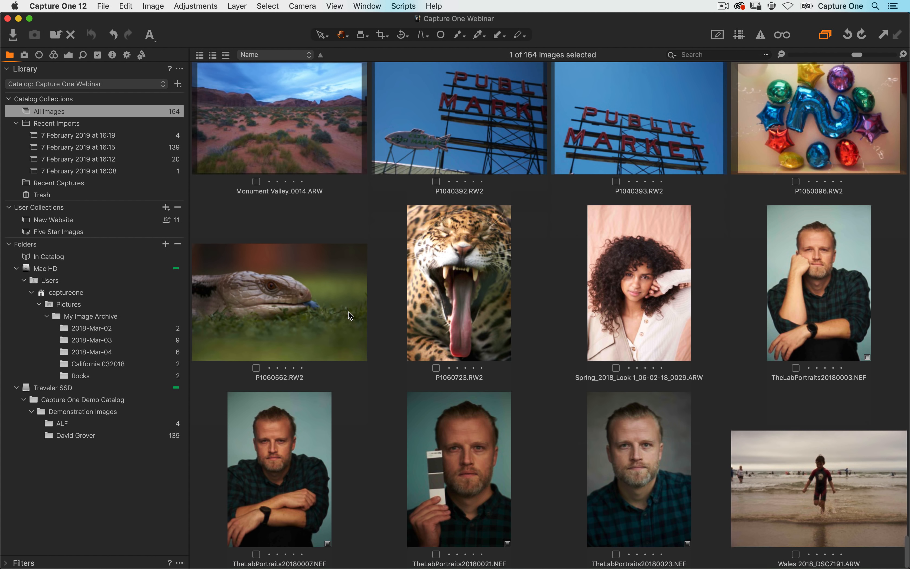
scroll(376, 219, "up", 5)
scroll(376, 220, "down", 5)
scroll(331, 134, "up", 3)
left_click(291, 222)
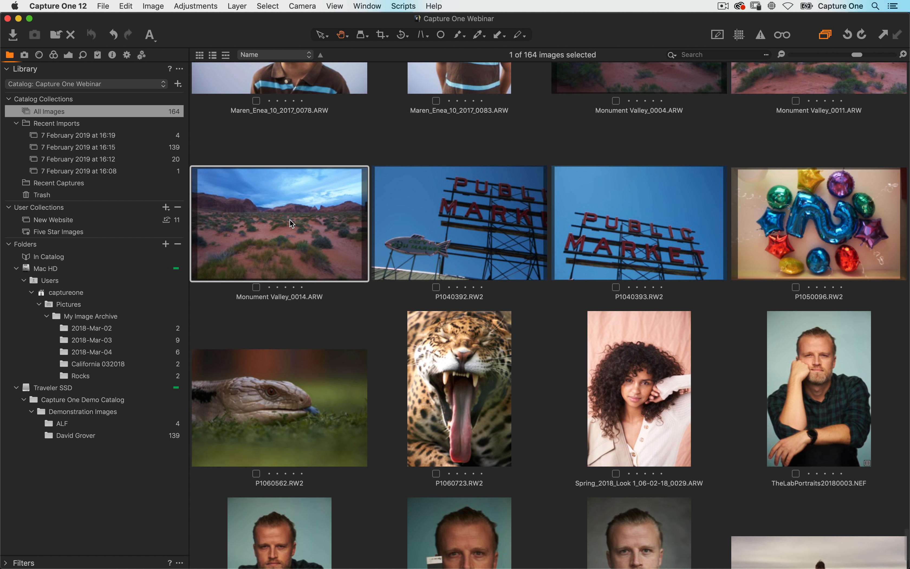
key("5")
left_click(71, 233)
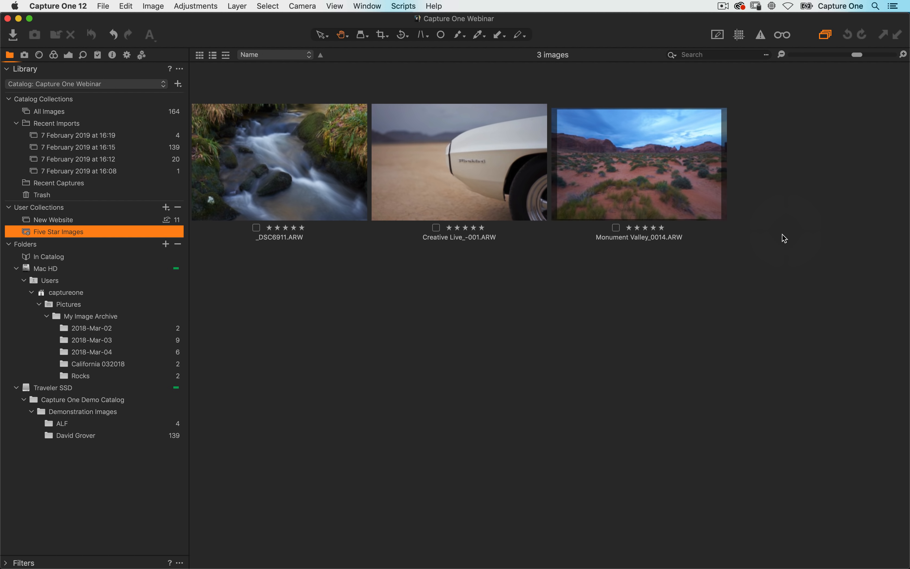
- Remove the five-star rating from Monument Valley_0014.ARW inside the Five Star Images smart album
left_click(693, 216)
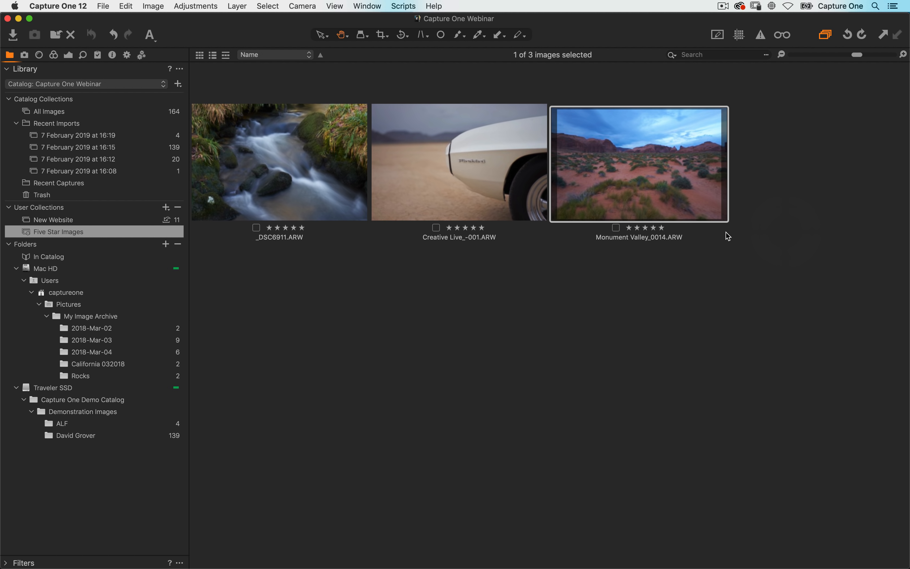
key("4")
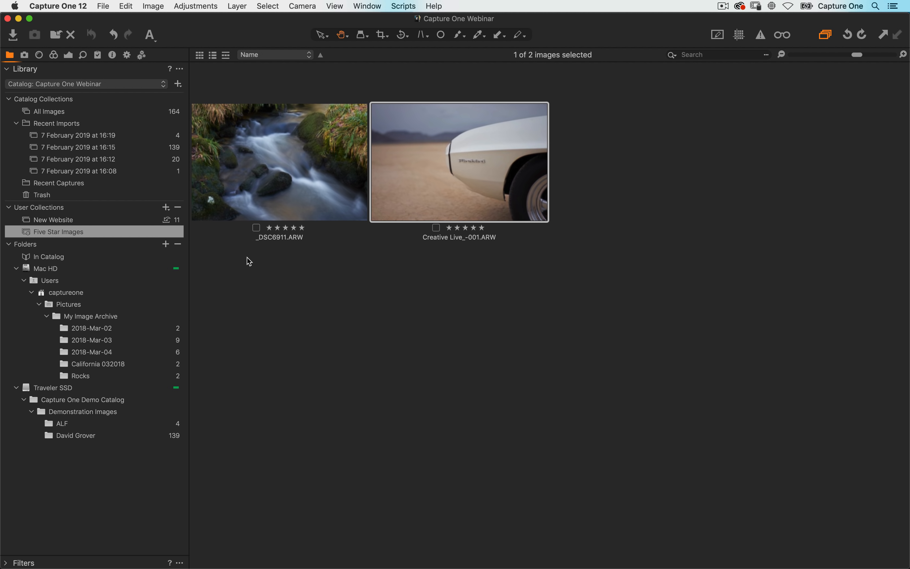
- Return to All Images and give the coastal images DSC04150.ARW and DSC04152.ARW a five-star rating
left_click(83, 112)
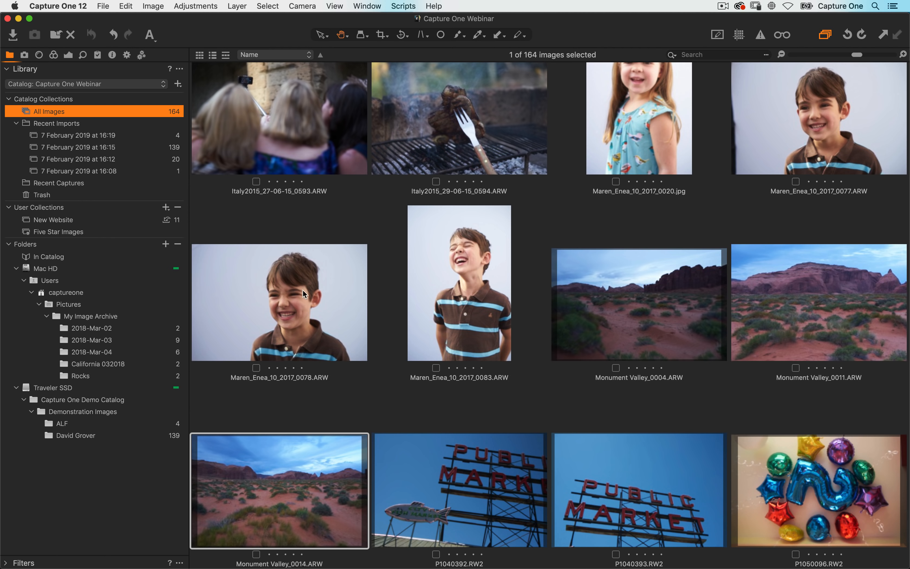
scroll(307, 331, "down", 5)
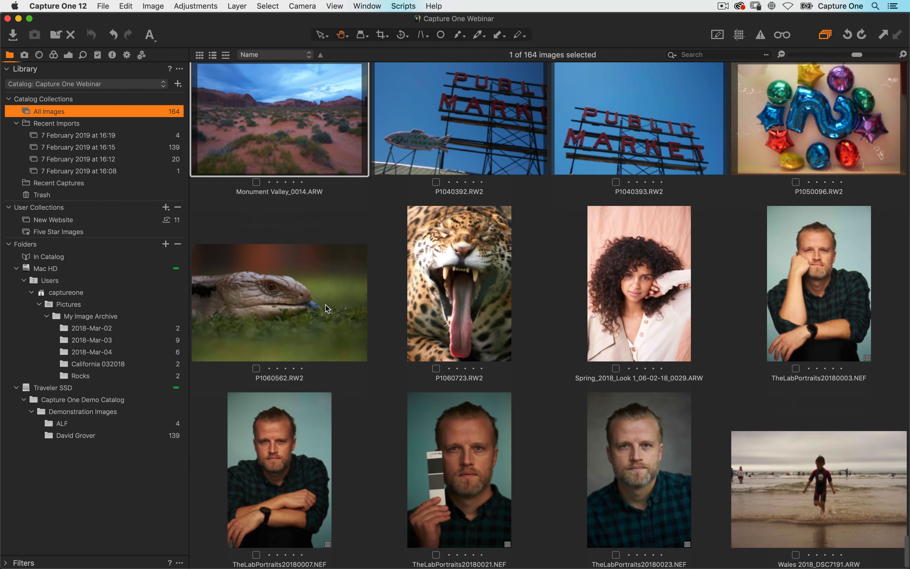
scroll(326, 309, "up", 6)
scroll(326, 309, "up", 10)
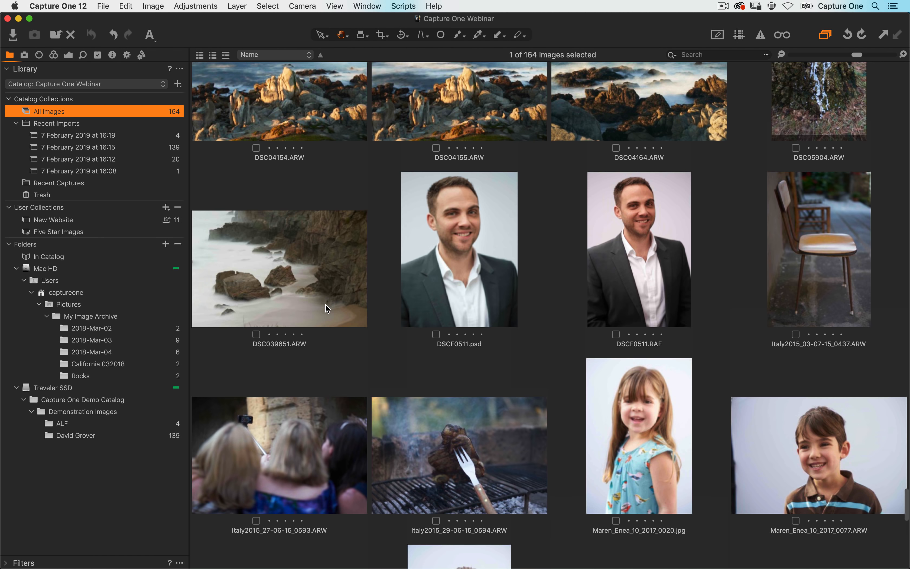
left_click(295, 282)
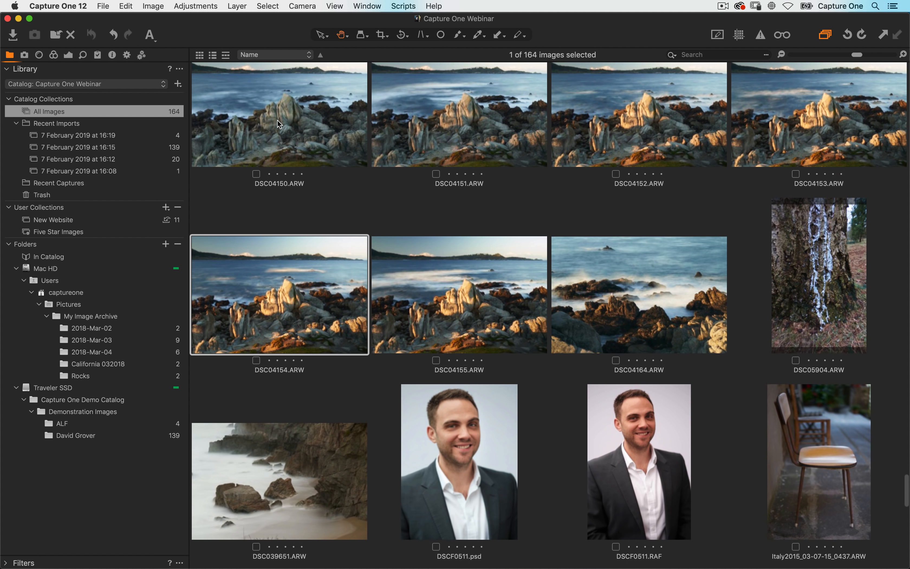
scroll(315, 182, "up", 2)
left_click(315, 182)
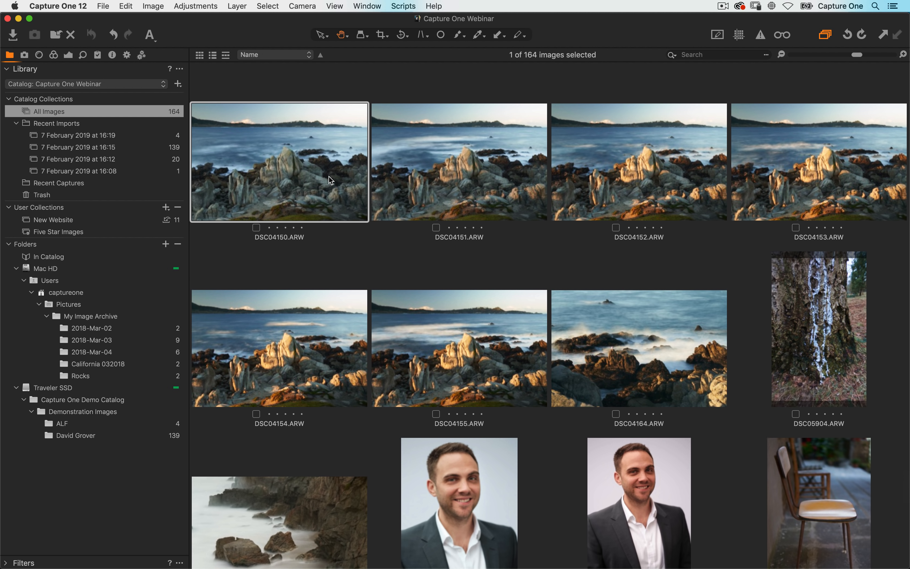
key("5")
key("Right")
key("Right")
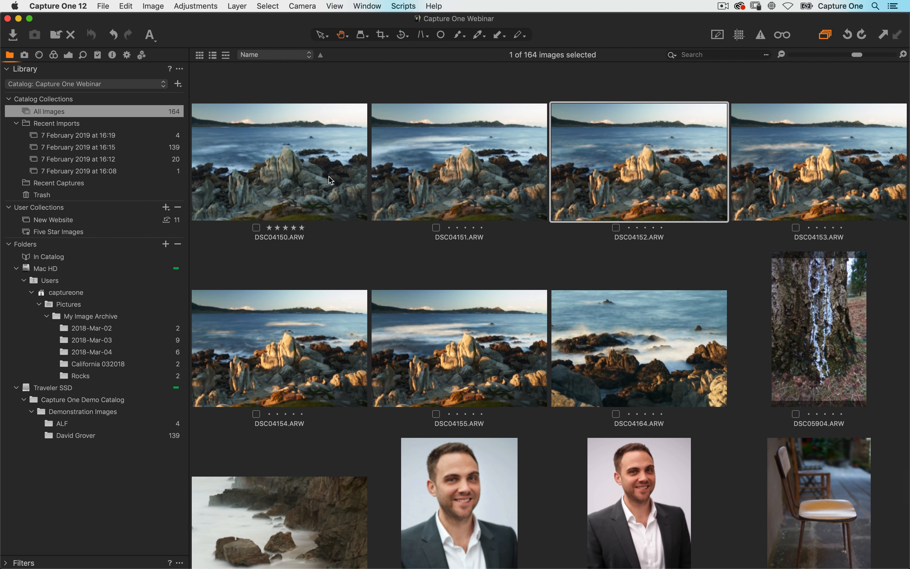
key("5")
- Check the contents of the Five Star Images smart album against the All Images collection
left_click(100, 227)
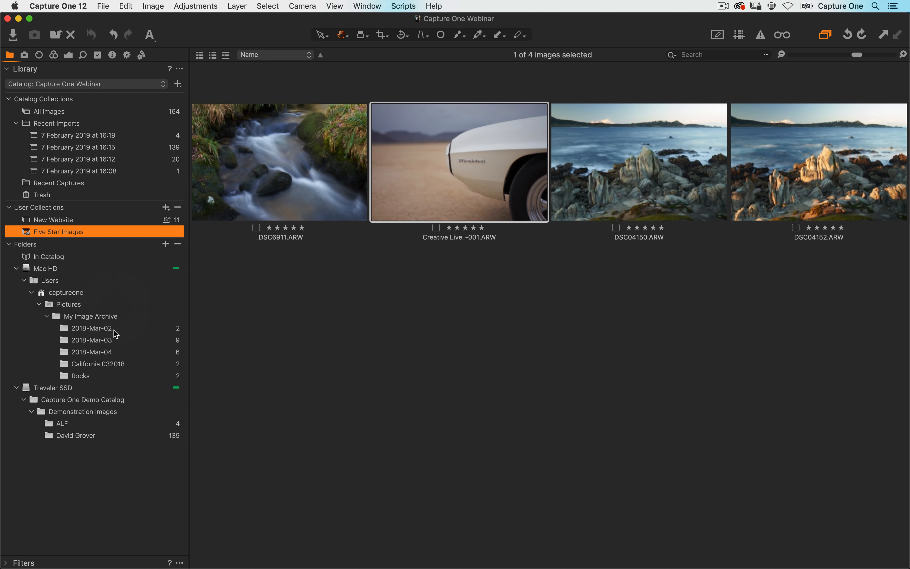
left_click(89, 111)
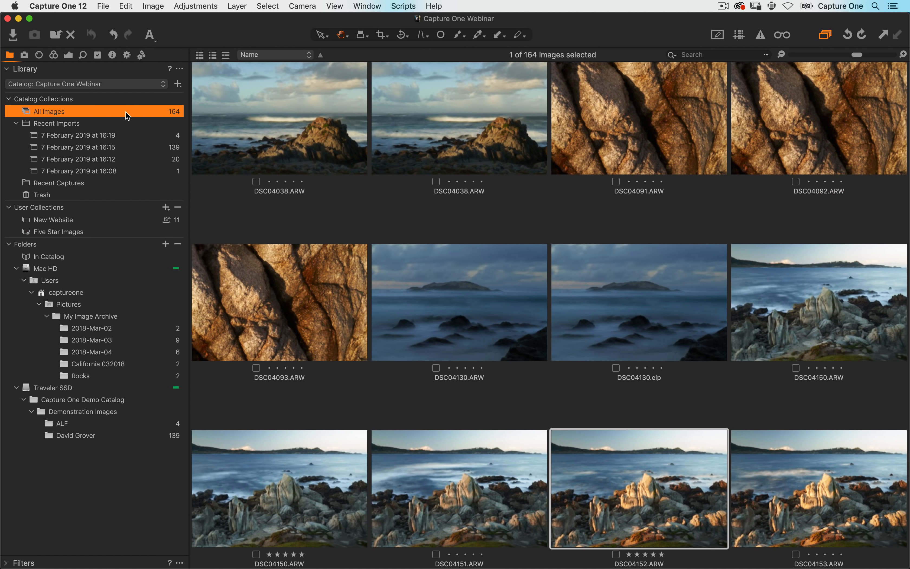
left_click(59, 233)
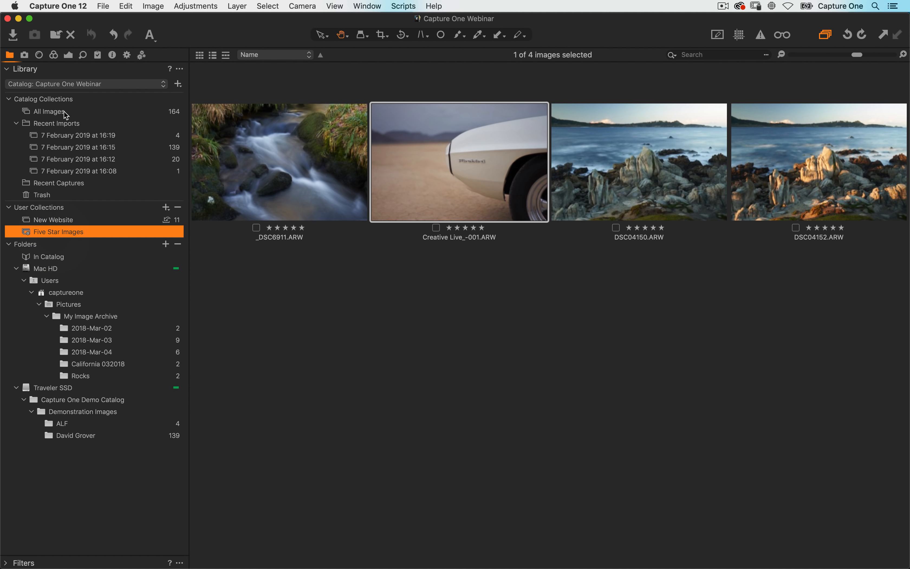
- Return to All Images and create a project named "My new Website 2019" in the user collections
left_click(67, 113)
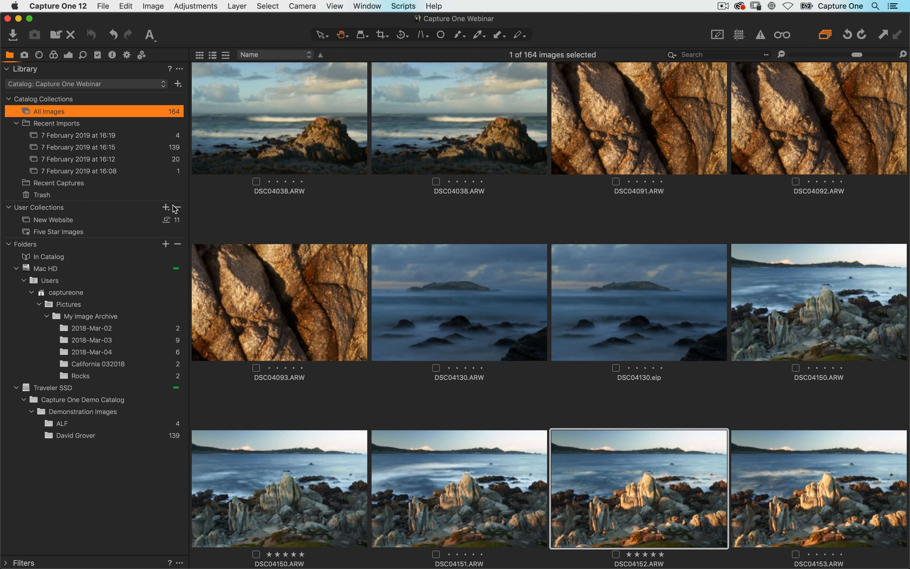
left_click(164, 209)
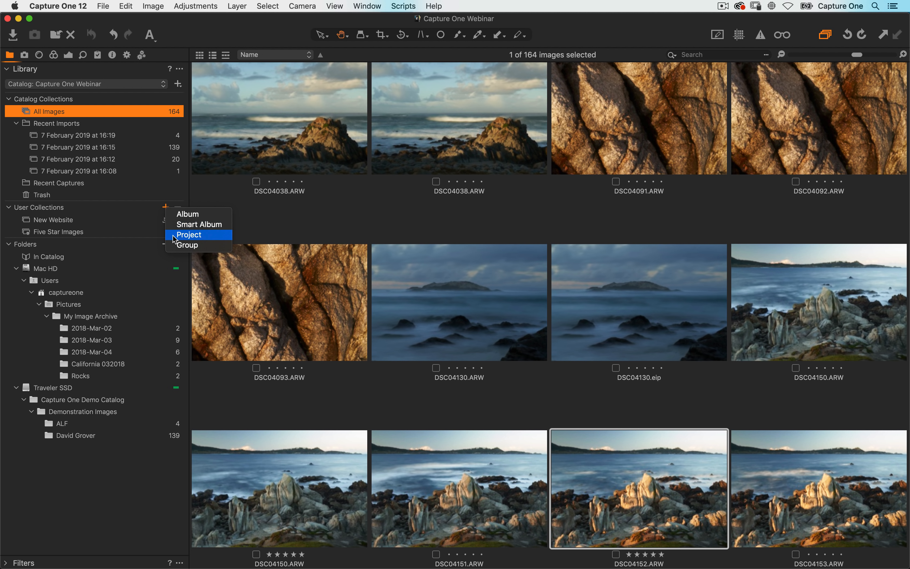
left_click(188, 234)
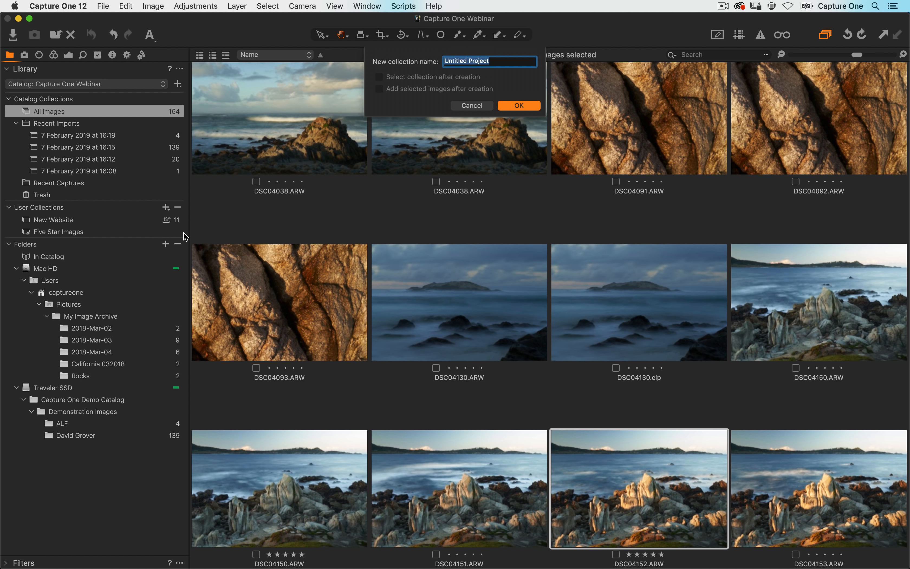
type("My new Website 2019")
key("Return")
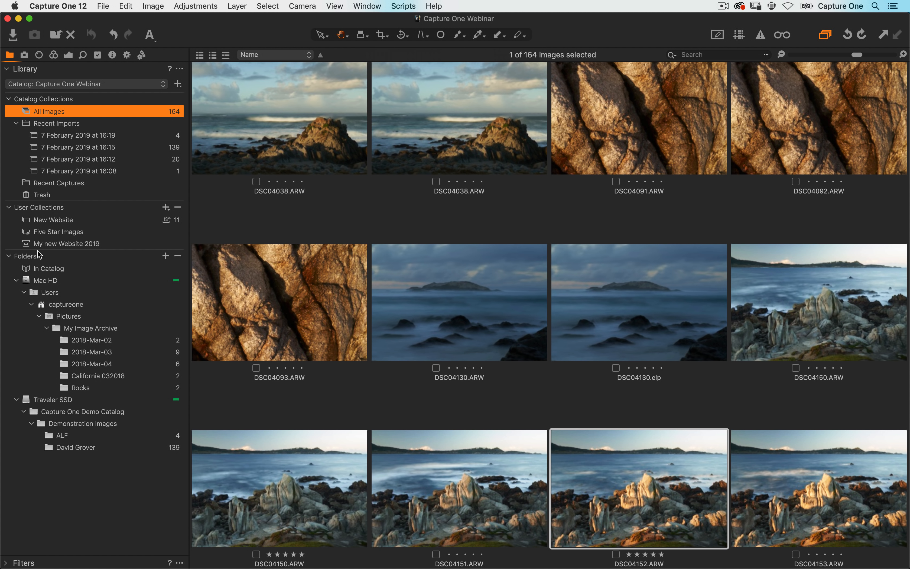
- Try to add the rock image DSC04093.ARW directly to the My new Website 2019 project
left_click(28, 247)
left_click_drag(318, 297, 33, 247)
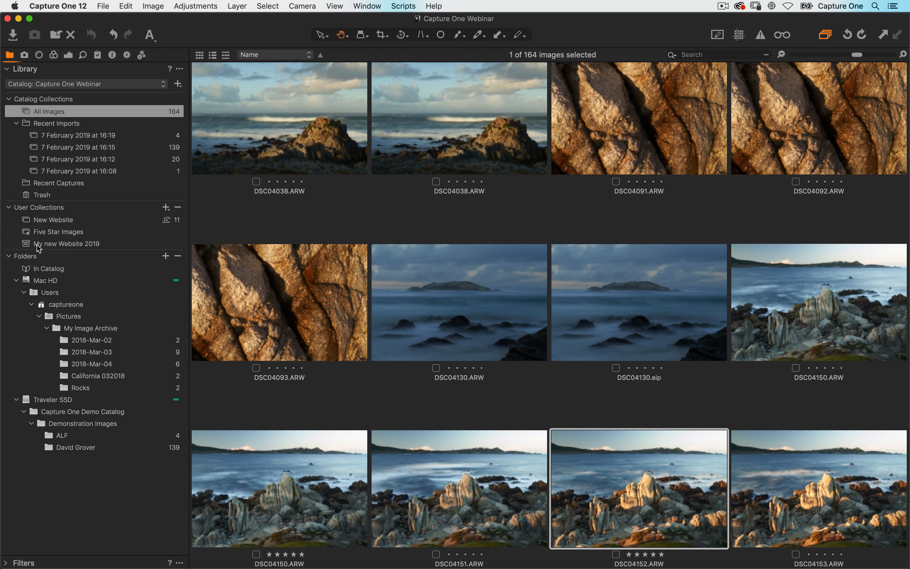
- Create an album named "All potential images" inside the My new Website 2019 project
right_click(70, 245)
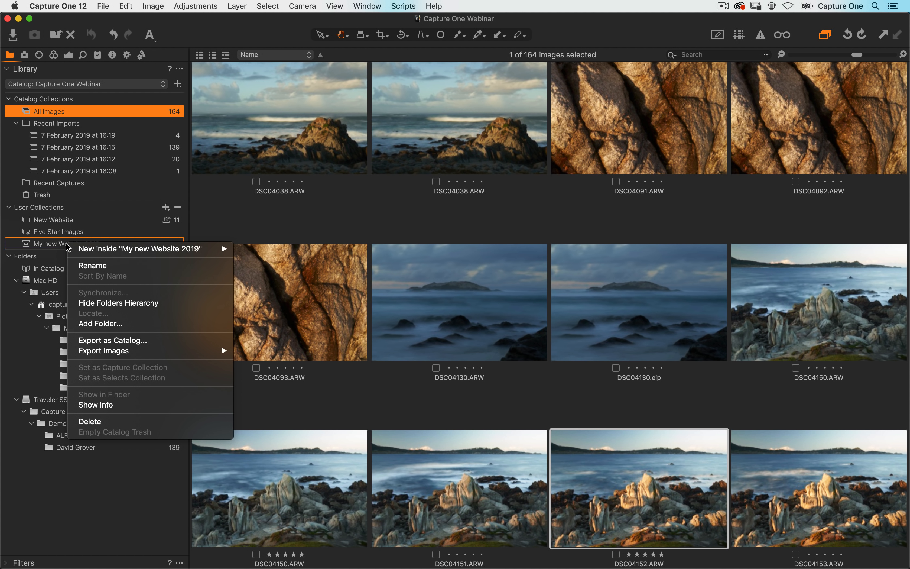
mouse_move(95, 248)
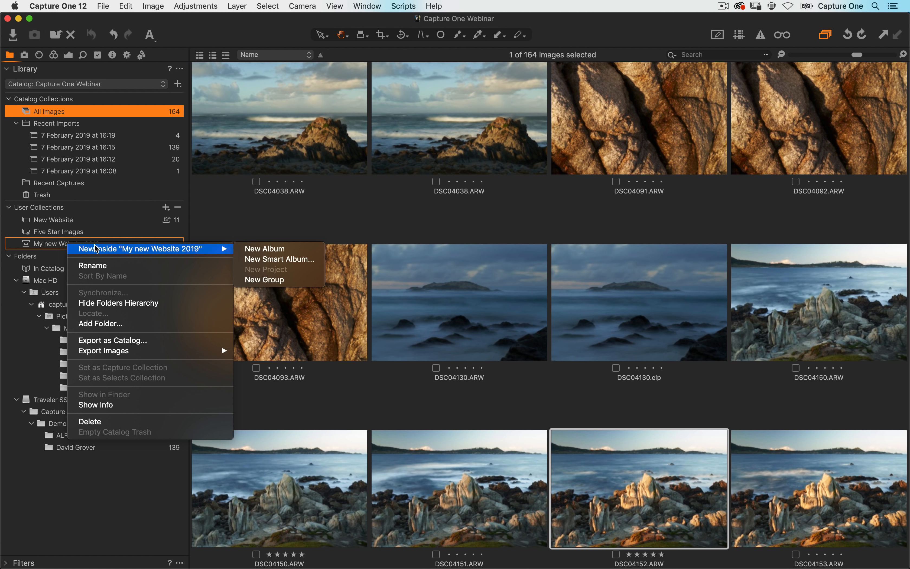
left_click(280, 249)
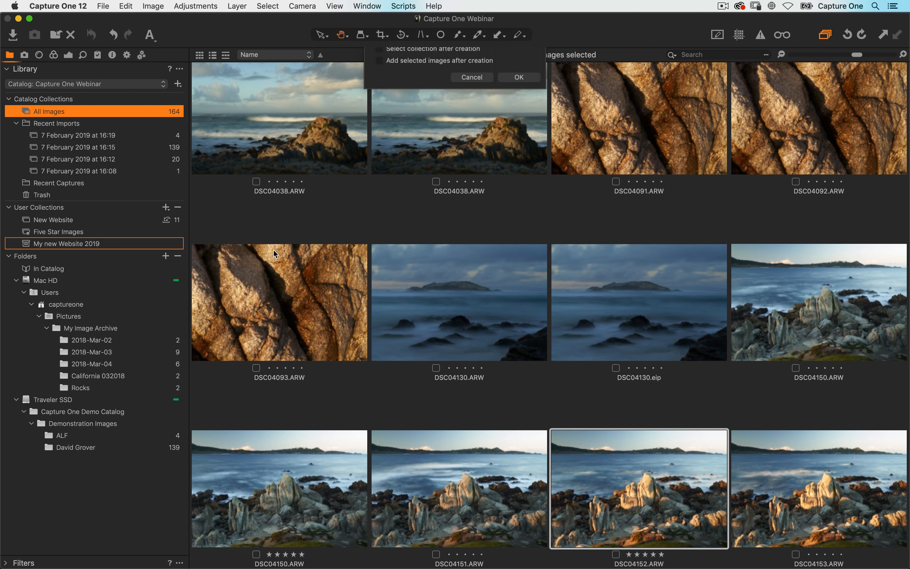
type("All pot")
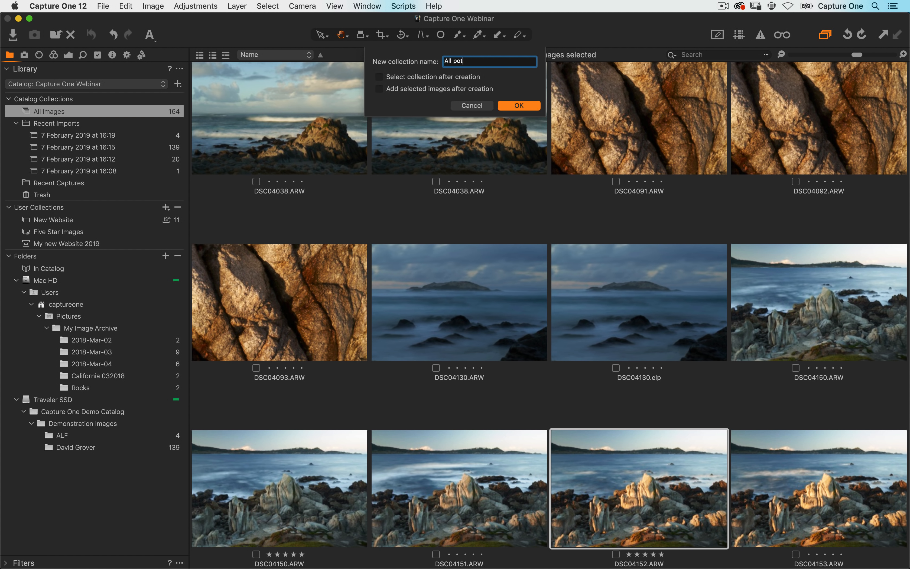
type("ential images")
key("Return")
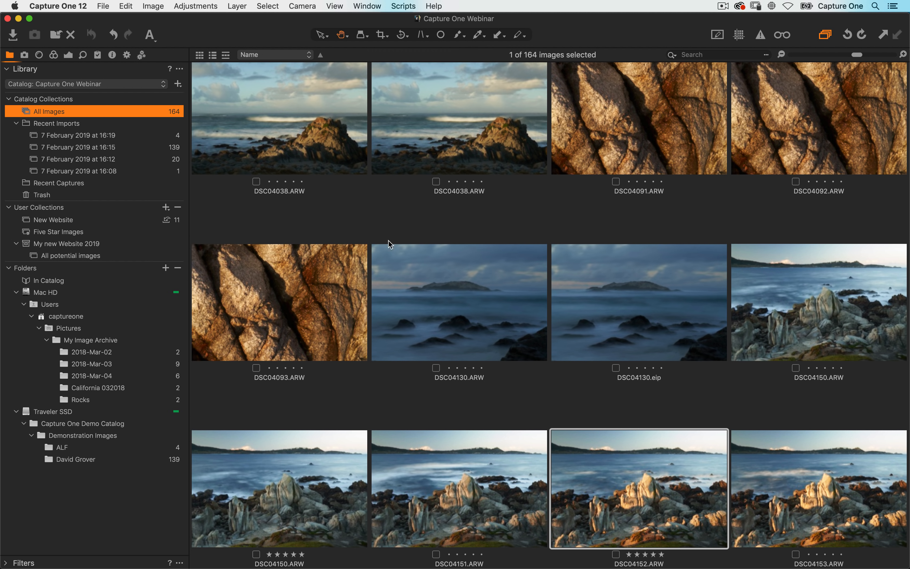
- Add DSC04093.ARW, the first DSC04150.ARW with five stars, DSC039651.ARW and Italy2015_29-06-15_0594.ARW to the All potential images album
left_click_drag(304, 304, 72, 255)
scroll(310, 308, "down", 5)
left_click_drag(325, 257, 71, 255)
scroll(407, 389, "down", 10)
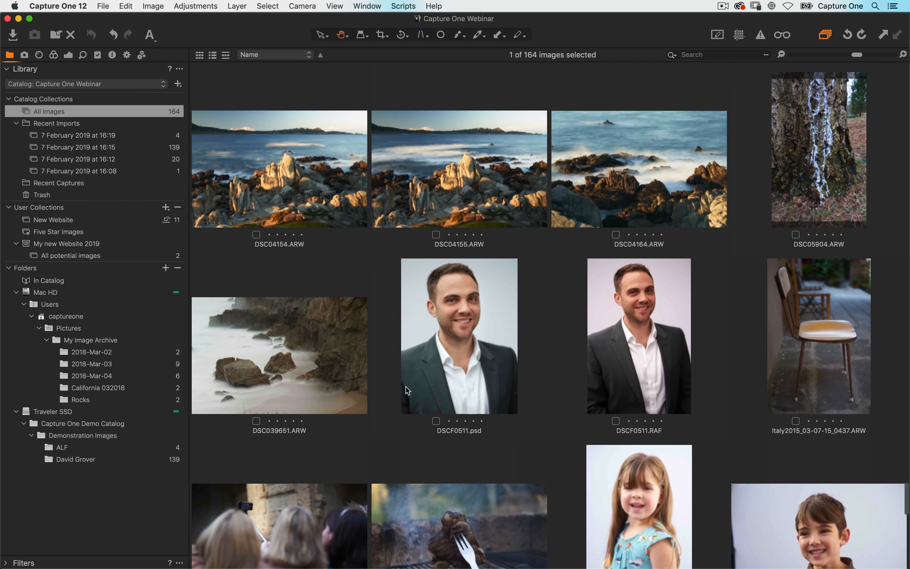
left_click_drag(225, 183, 94, 255)
scroll(264, 320, "down", 5)
scroll(414, 225, "up", 2)
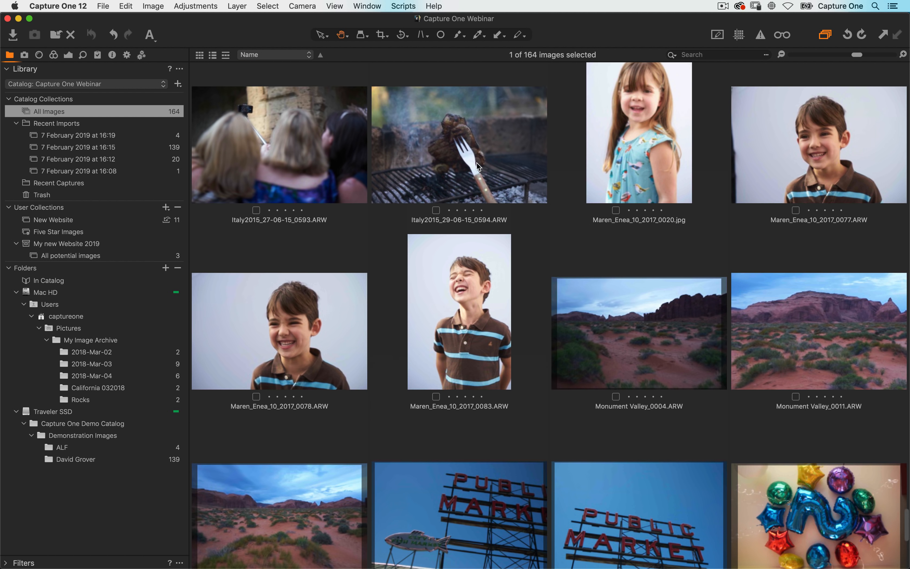
left_click_drag(468, 158, 99, 255)
- Add P1060562.RW2, P1060723.RW2 and Spring_2018_Look 1_06-02-18_0029.ARW together to the All potential images album
scroll(272, 301, "down", 10)
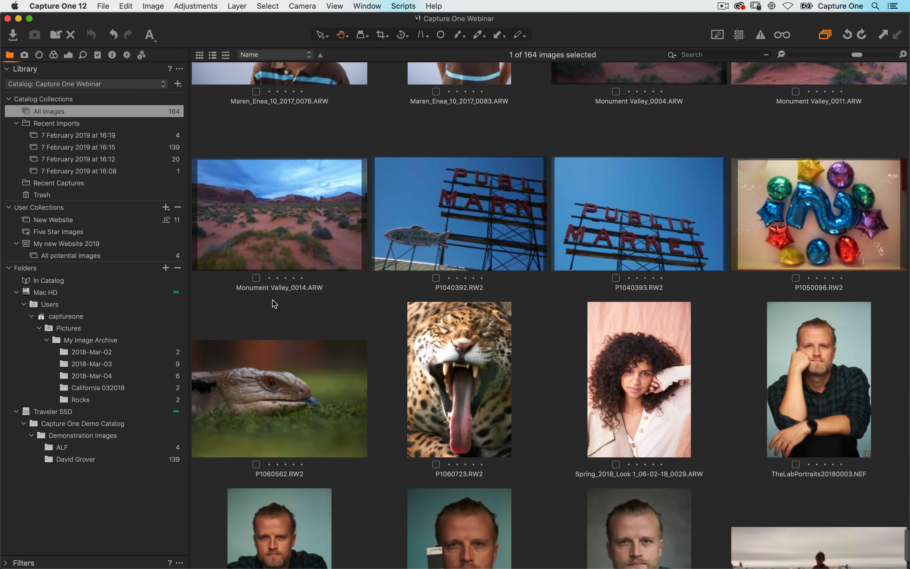
left_click(292, 298)
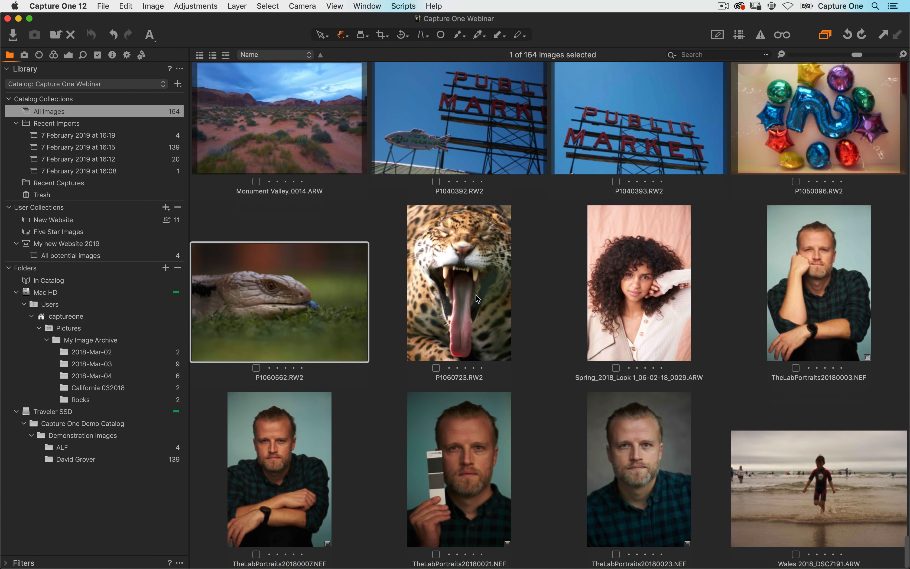
left_click(603, 298, "shift")
left_click_drag(299, 316, 88, 258)
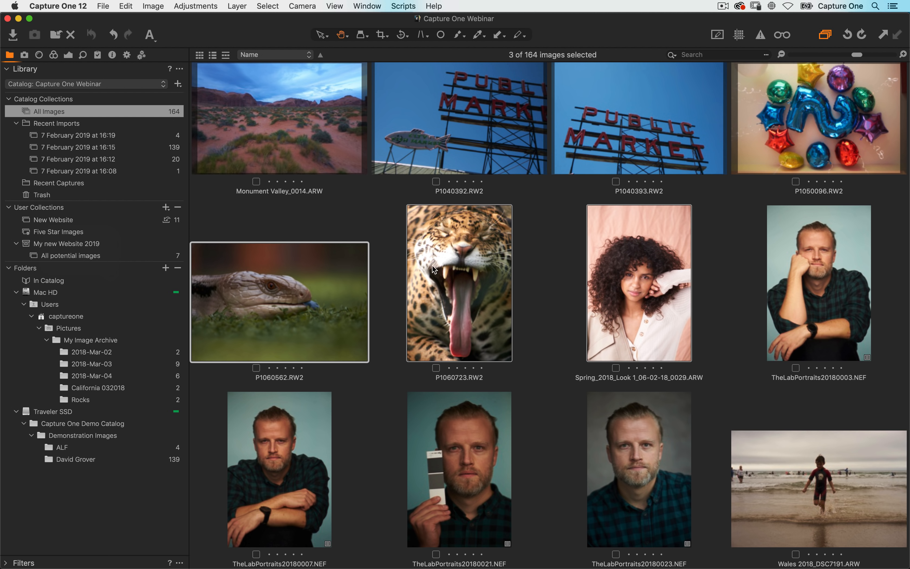
- Add the beach images DSC03987.ARW, DSC03988.ARW, DSC03998.ARW and DSC03999.ARW to the All potential images album, and show the album and its project
scroll(360, 233, "up", 20)
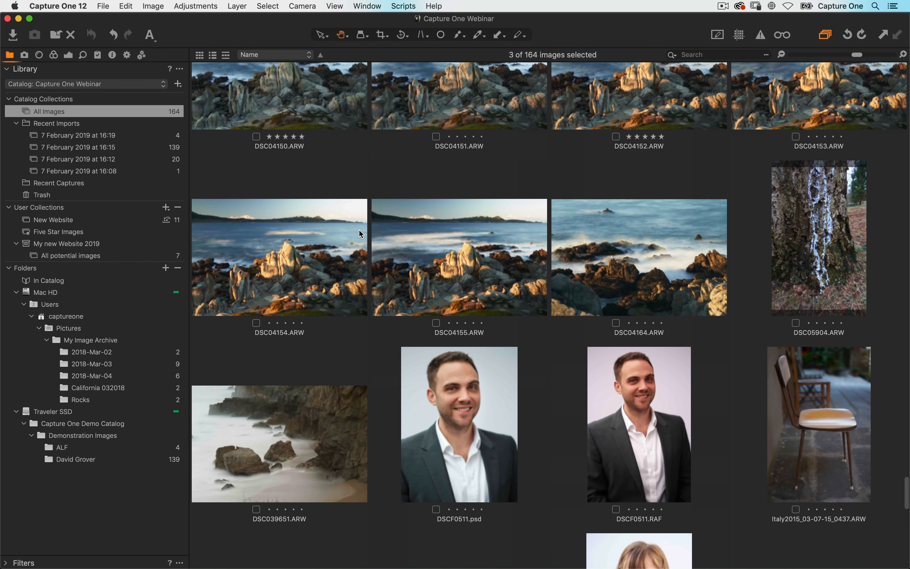
scroll(359, 231, "up", 10)
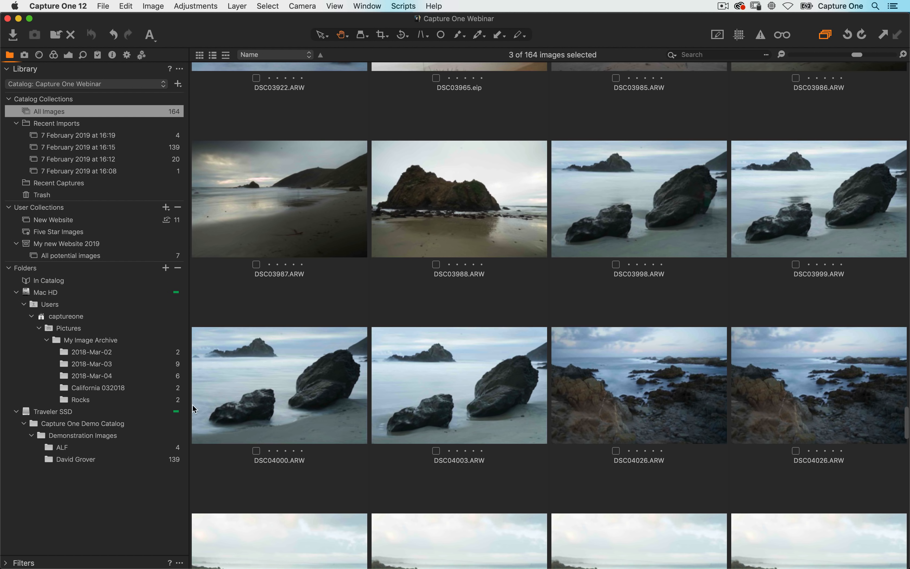
left_click(277, 232)
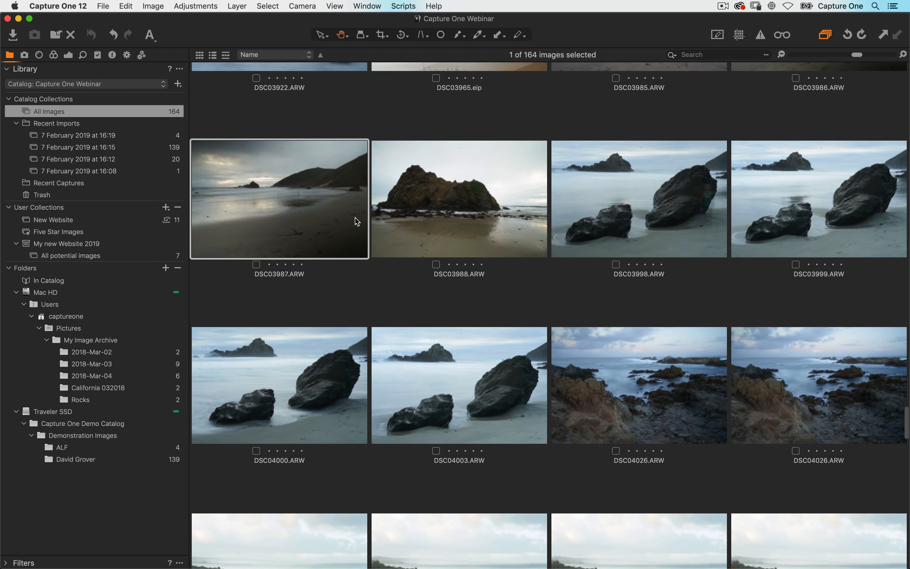
left_click(793, 220, "shift")
left_click_drag(260, 212, 94, 256)
left_click(137, 256)
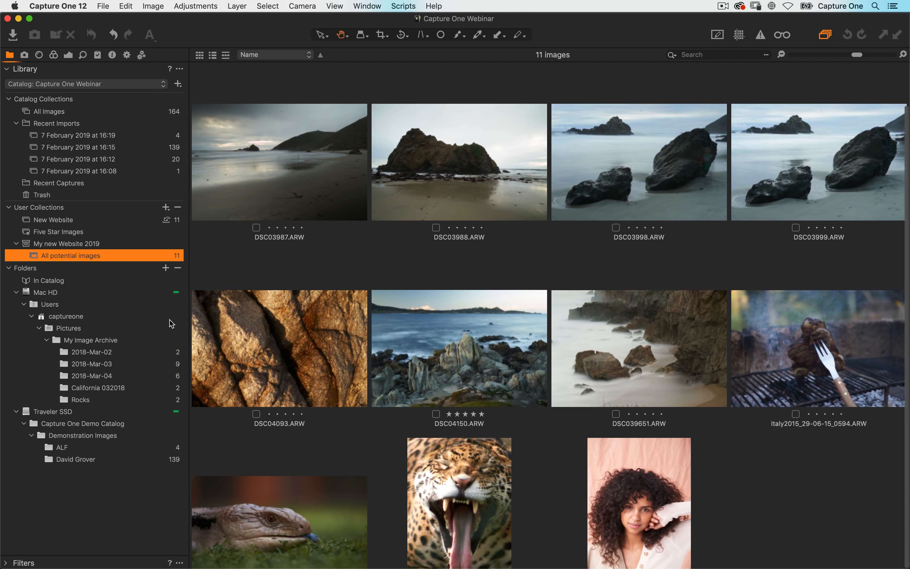
left_click(87, 243)
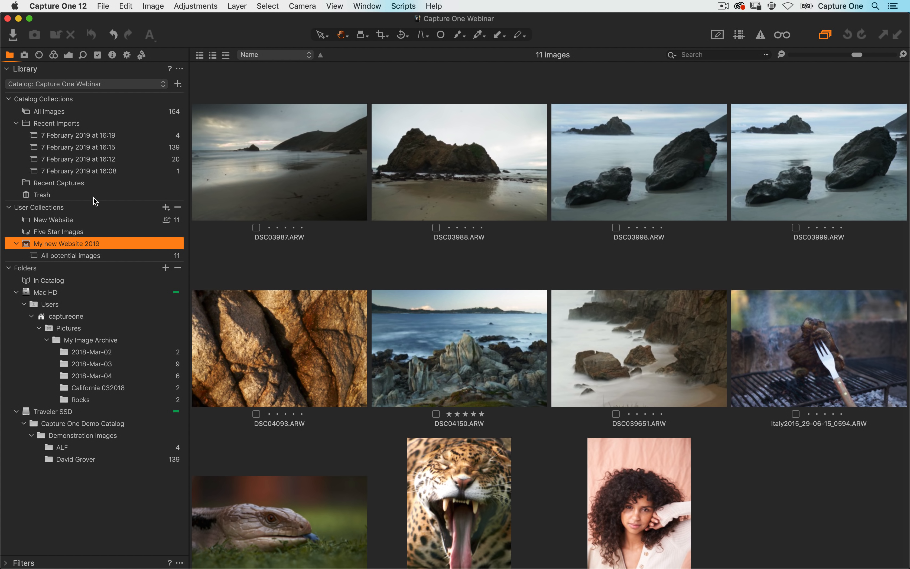
- Create an album named "Front Page" inside the My new Website 2019 project
right_click(83, 245)
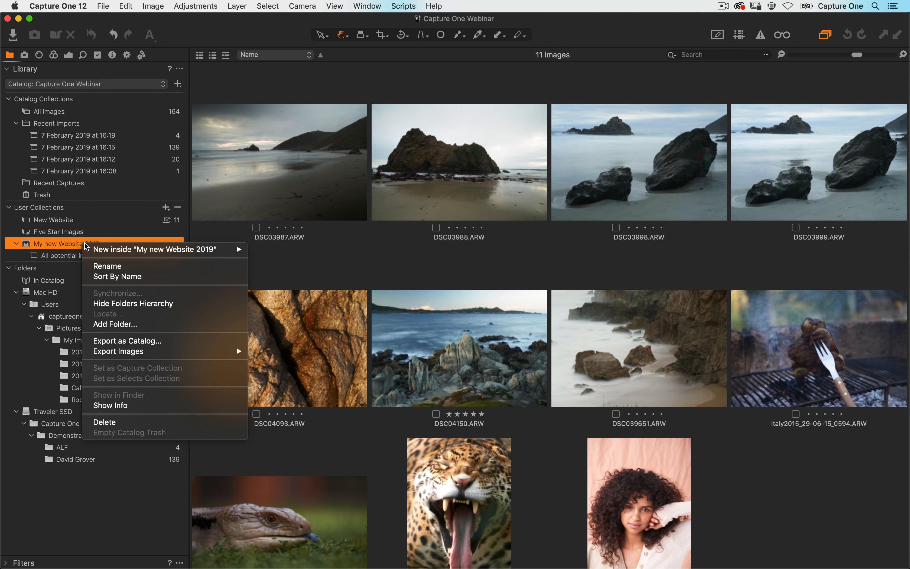
mouse_move(111, 249)
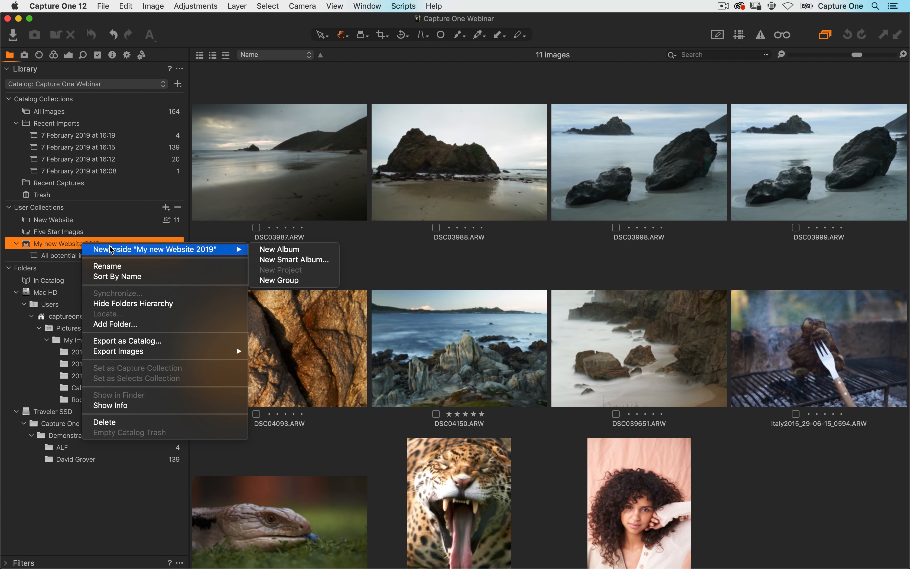
left_click(290, 250)
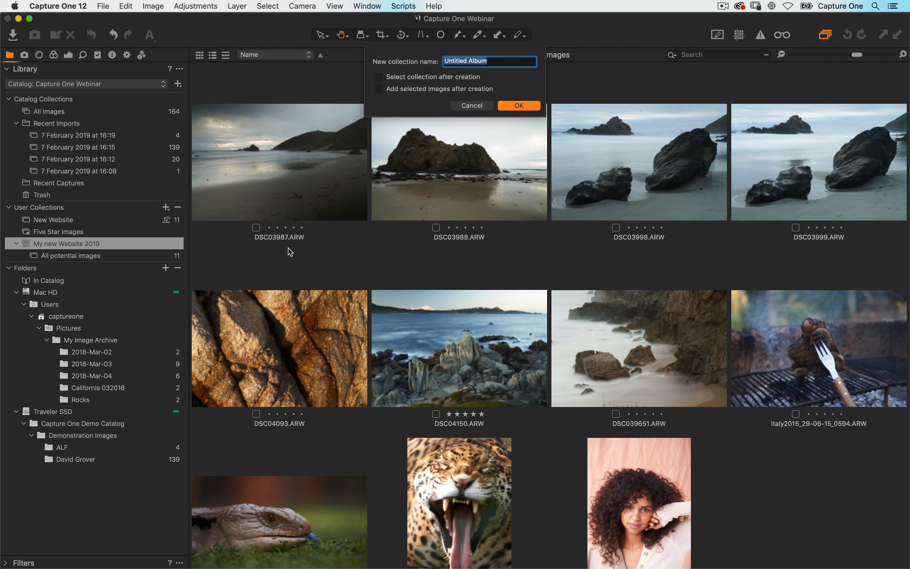
type("Front Page")
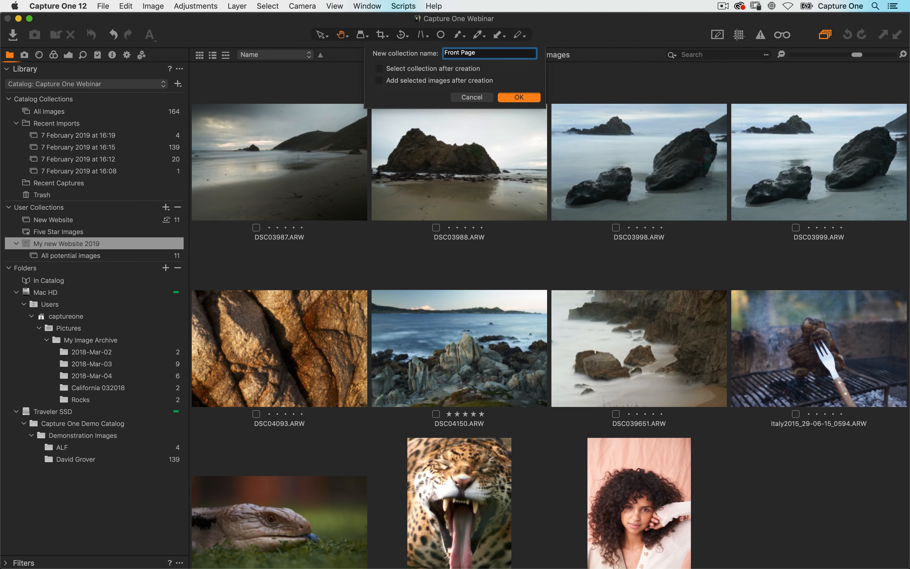
key("Return")
- Create an album named "About Me" inside the My new Website 2019 project
right_click(74, 244)
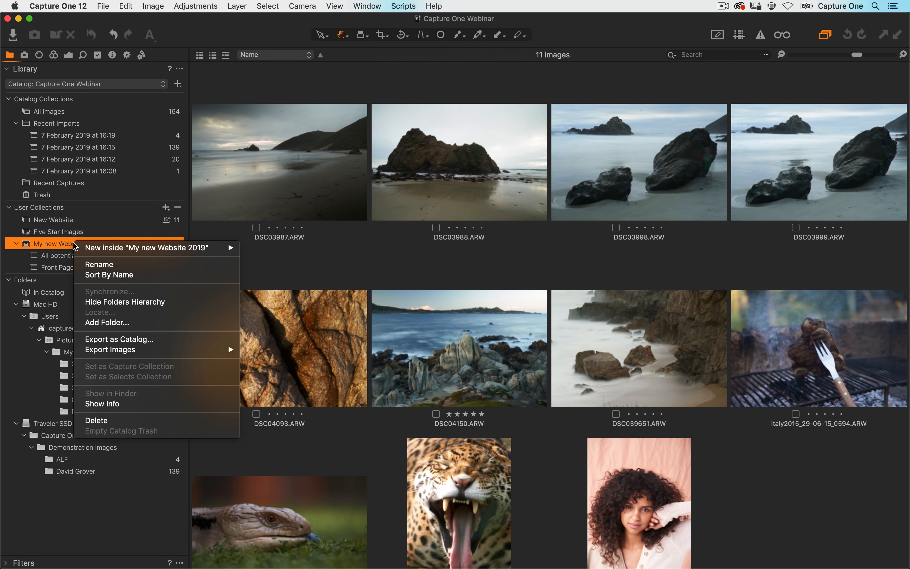
mouse_move(158, 247)
left_click(291, 248)
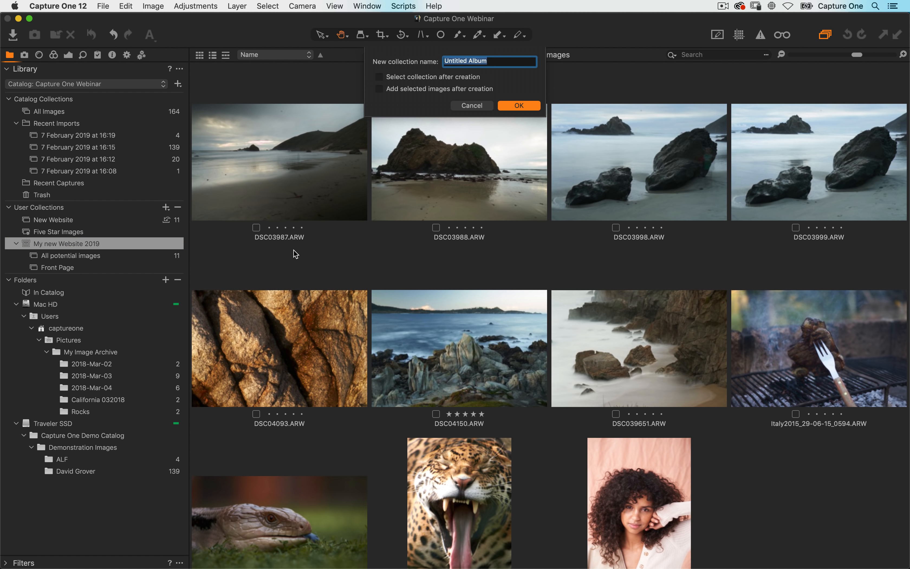
type("About Me")
key("Return")
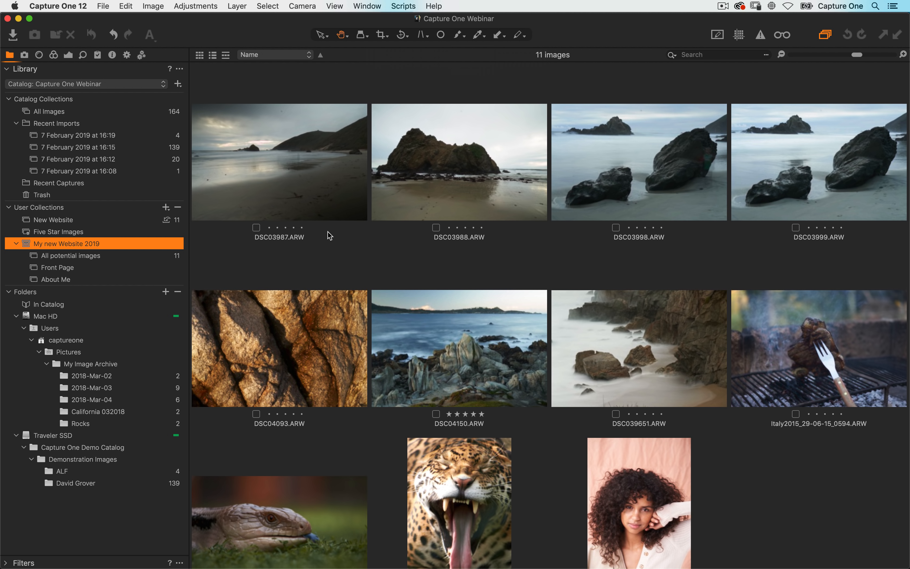
- Add P1060723.RW2 and P1060562.RW2 from the All potential images album to the About Me album
left_click(117, 257)
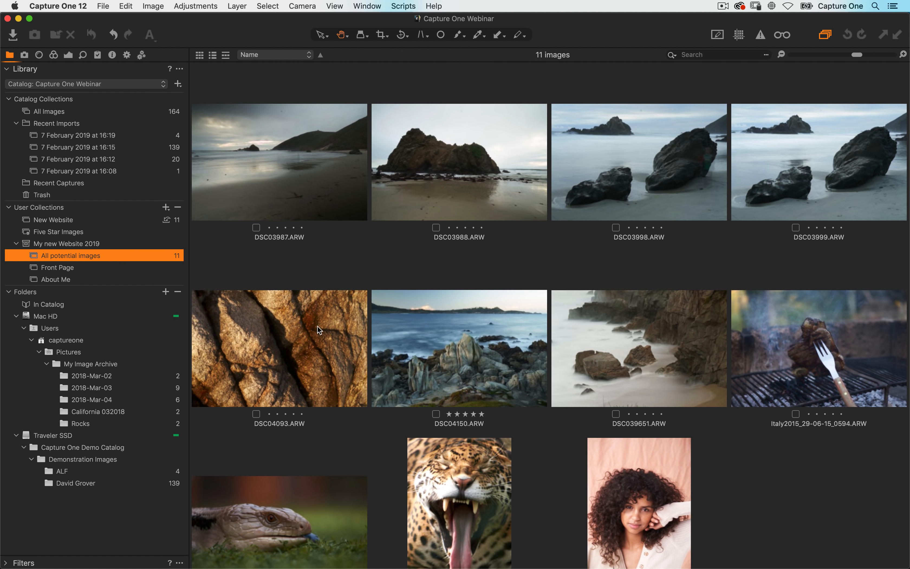
scroll(398, 340, "down", 2)
left_click_drag(463, 447, 75, 281)
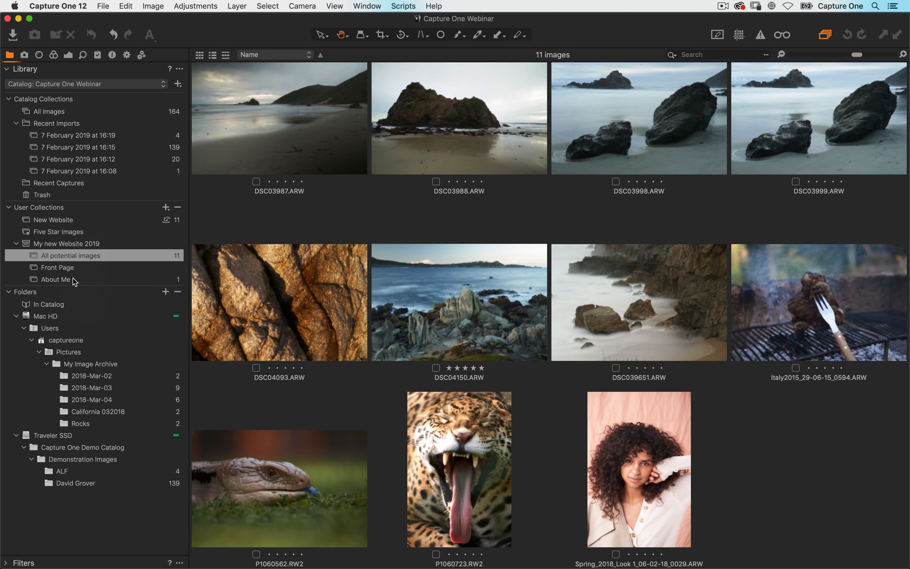
left_click_drag(269, 471, 75, 279)
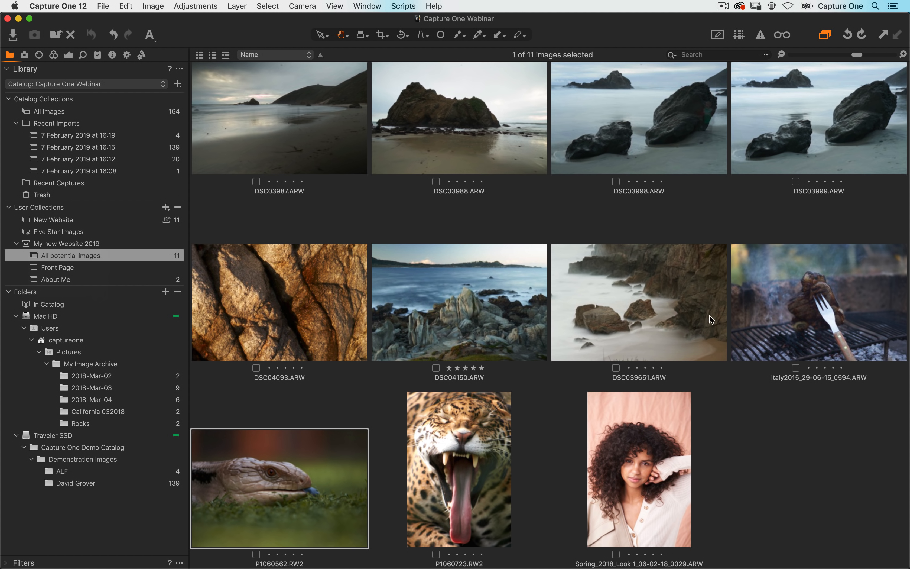
- Add DSC039651.ARW from the All potential images album to the Front Page album
left_click(93, 268)
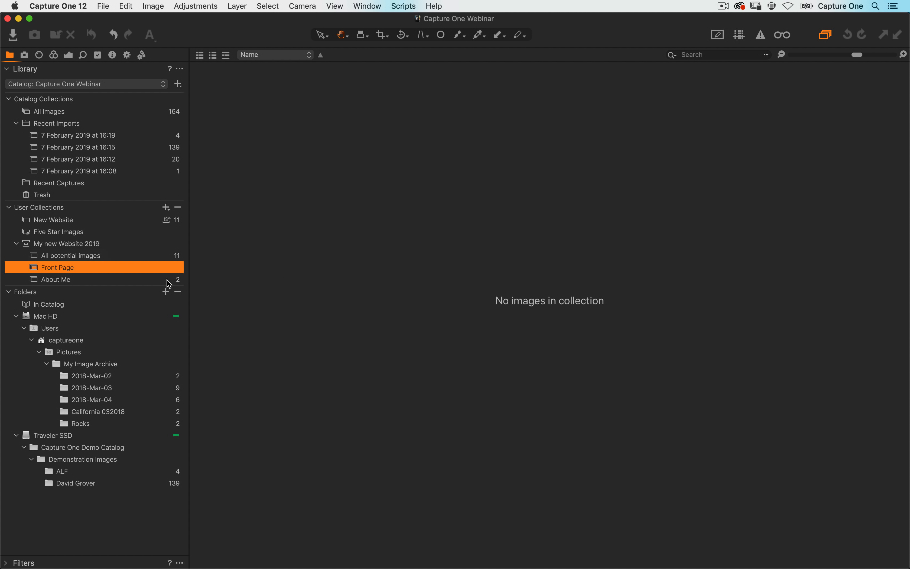
left_click(99, 257)
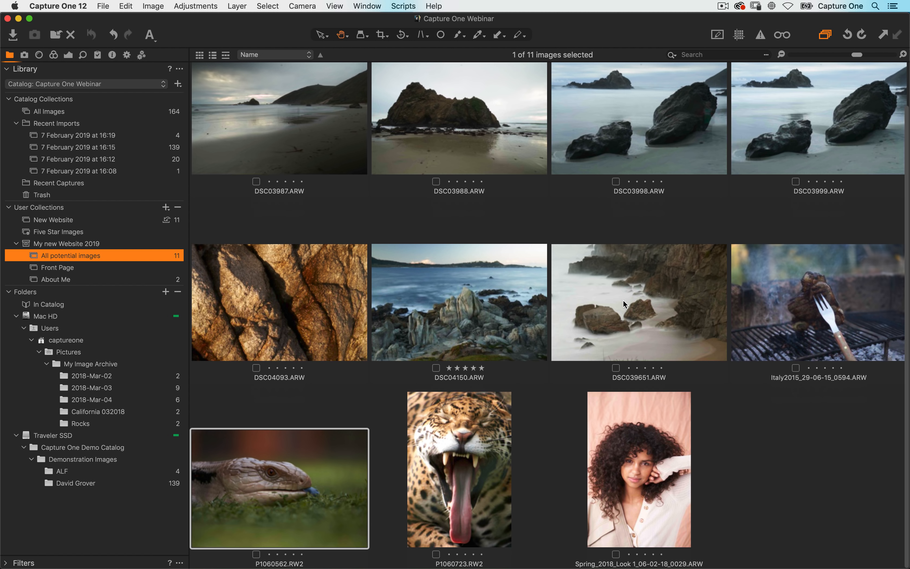
left_click_drag(623, 304, 95, 269)
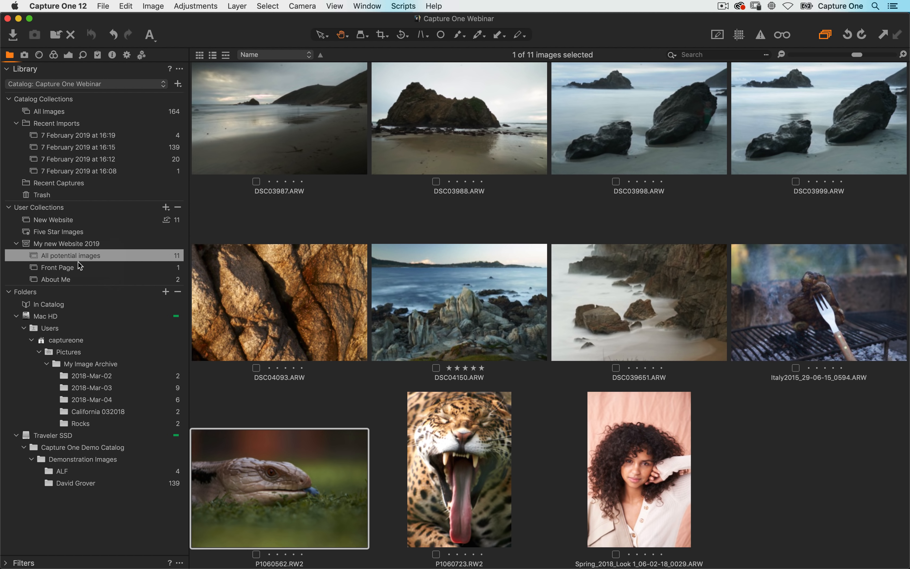
- Create a smart album named "Five Star Images" inside the My new Website 2019 project, using the five-star rating preset
left_click(76, 234)
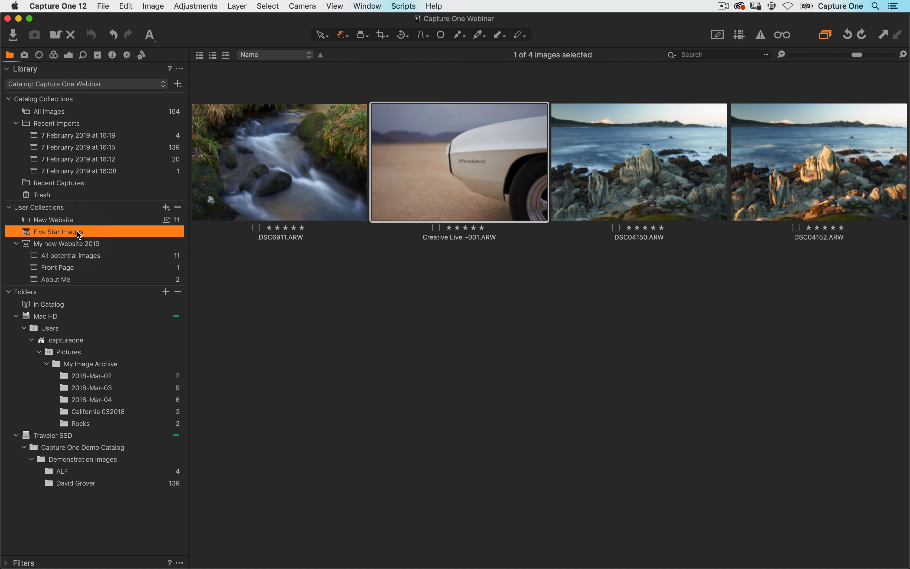
left_click(69, 246)
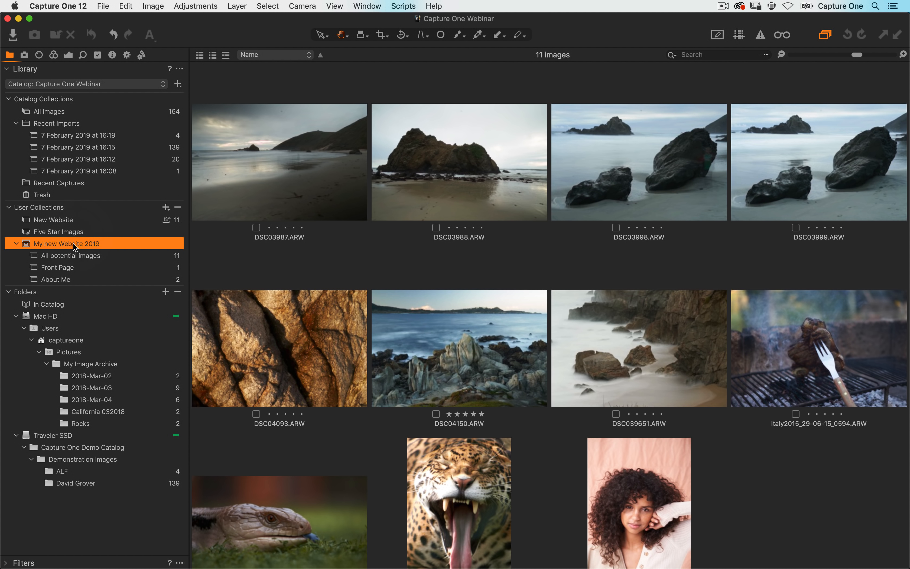
right_click(67, 243)
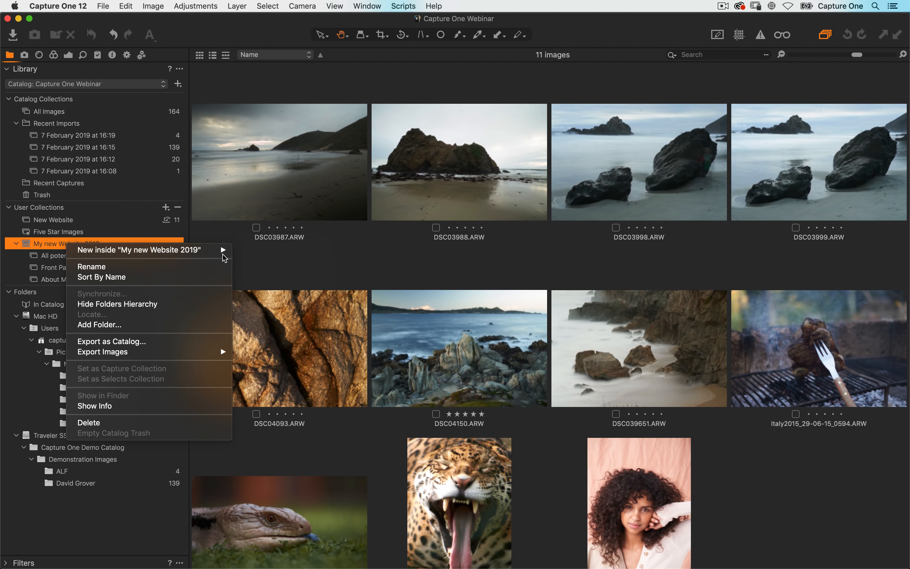
mouse_move(228, 250)
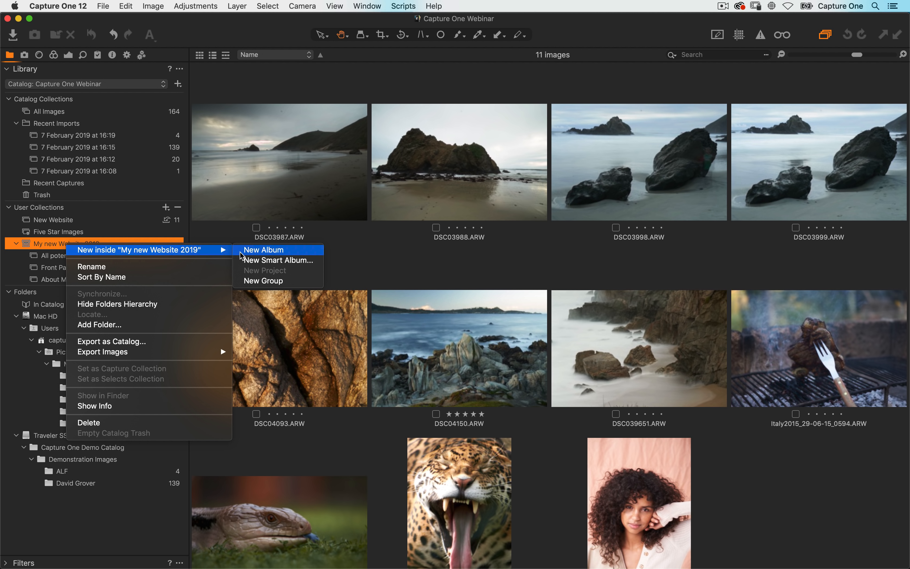
left_click(258, 261)
left_click(94, 237)
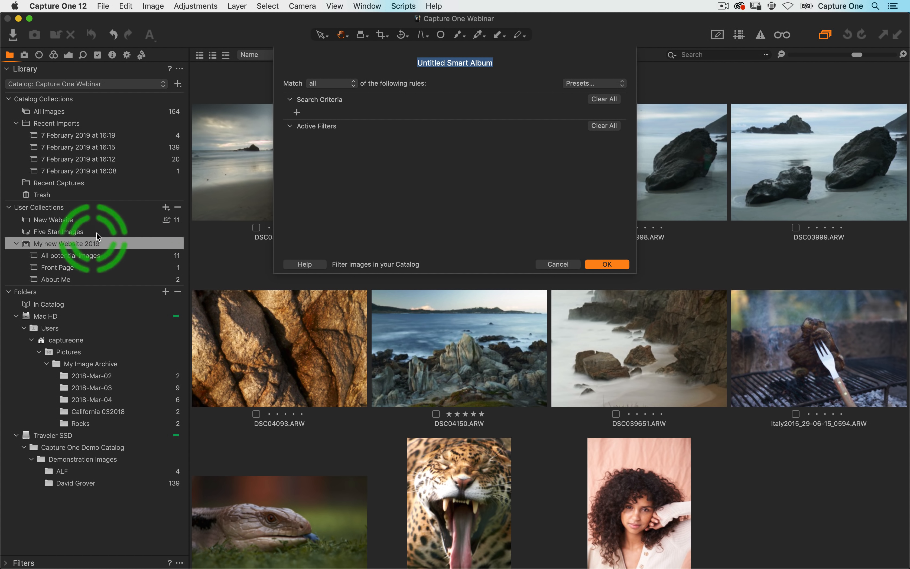
type("Fi")
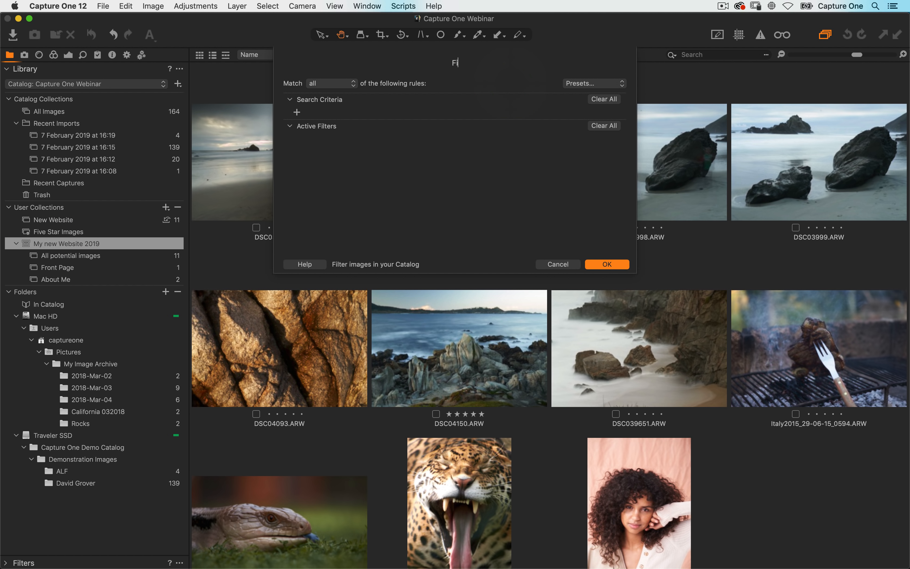
type("ve Star Images")
left_click(492, 139)
left_click(601, 83)
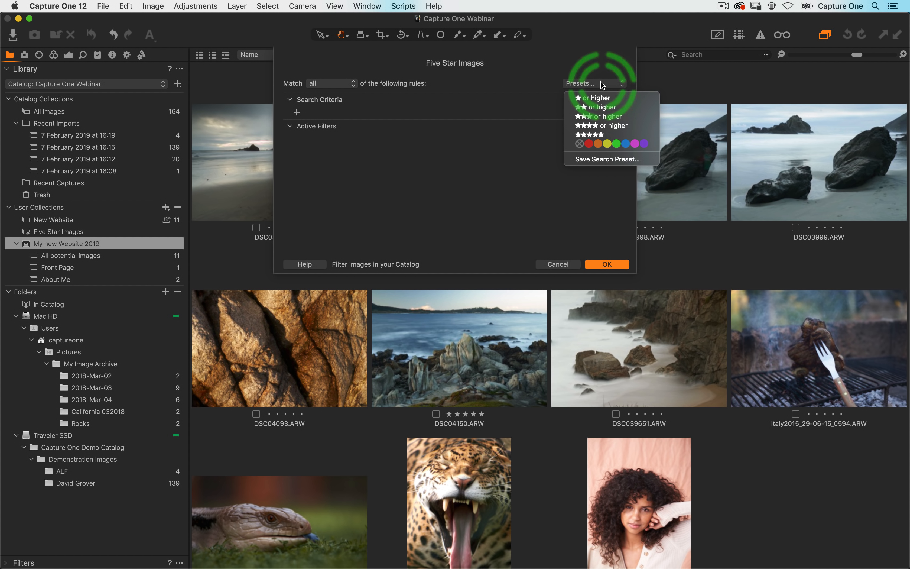
left_click(598, 135)
left_click(607, 264)
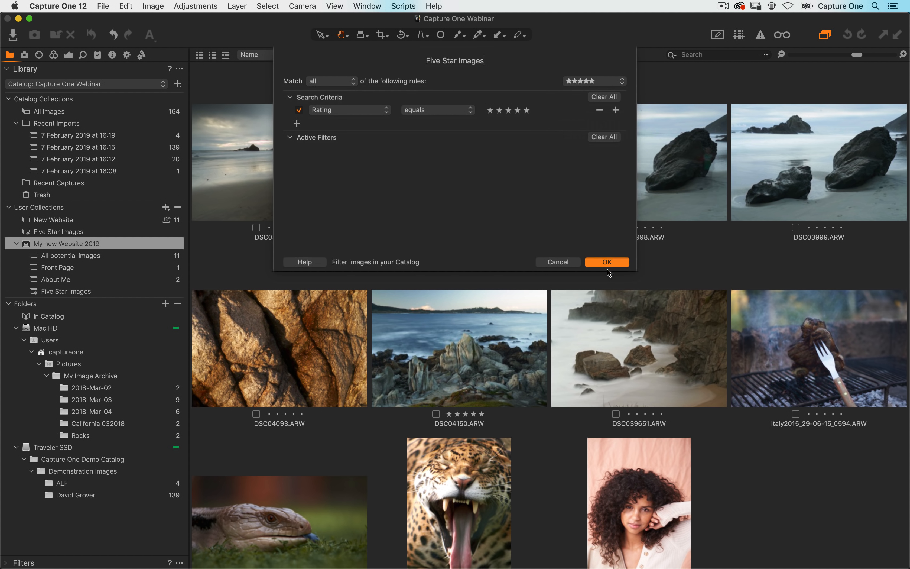
- Compare the contents of the project's Five Star Images smart album with the catalog-wide Five Star Images smart album
right_click(66, 292)
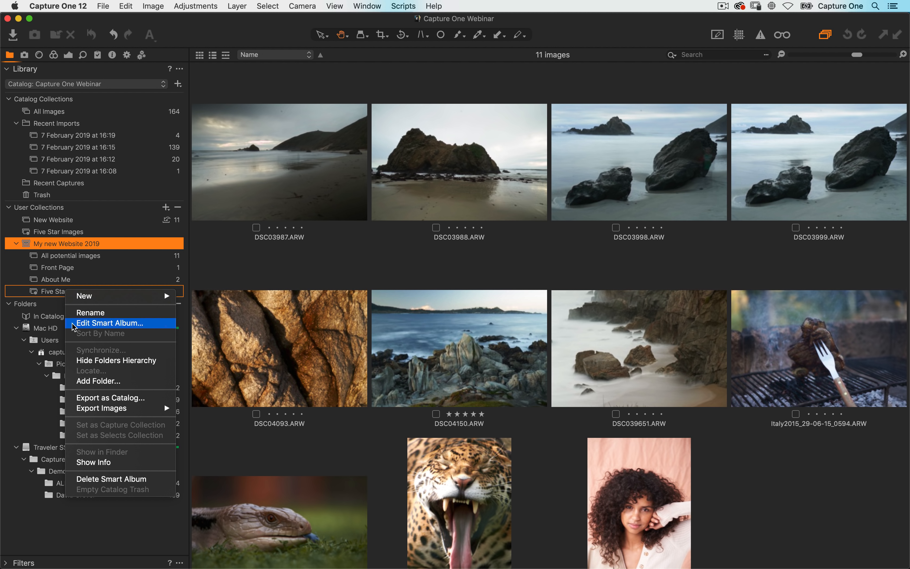
left_click(233, 267)
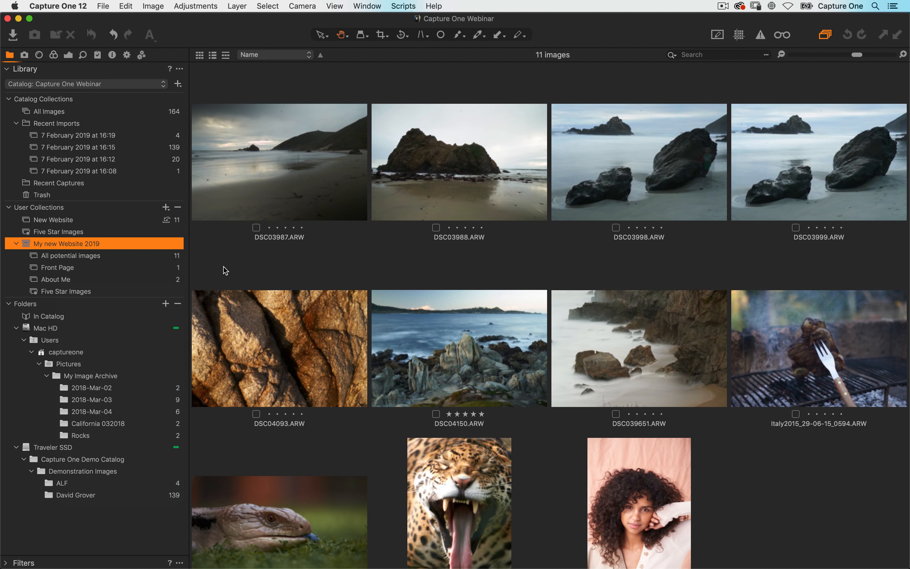
left_click(102, 297)
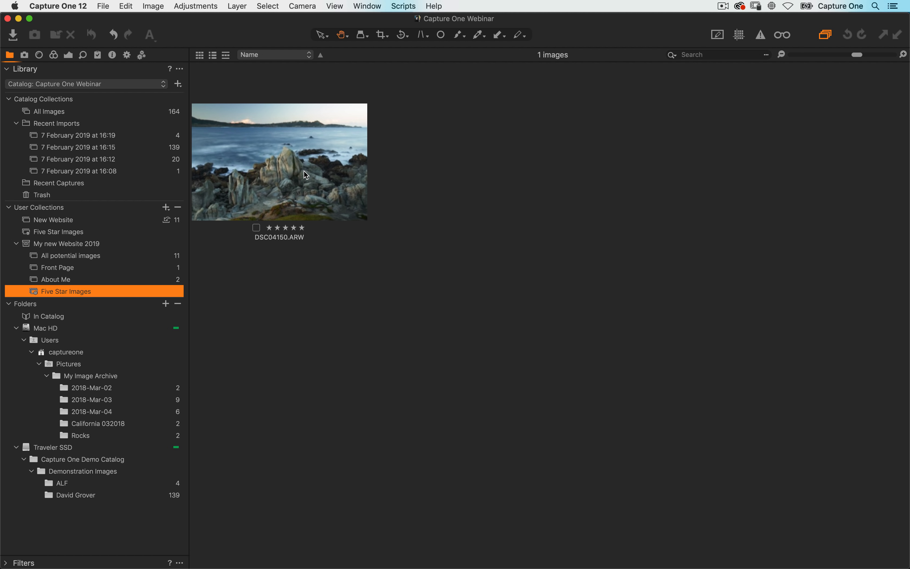
left_click(74, 232)
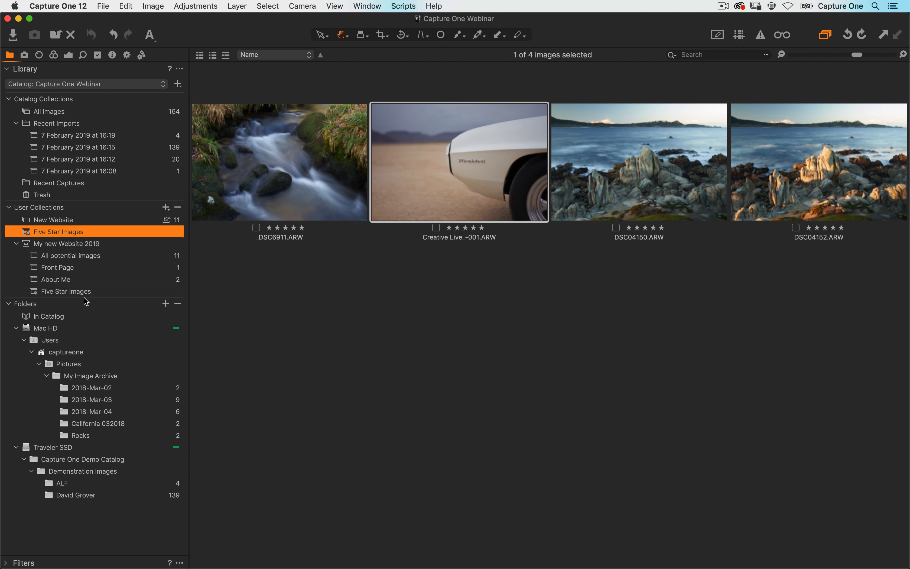
left_click(77, 293)
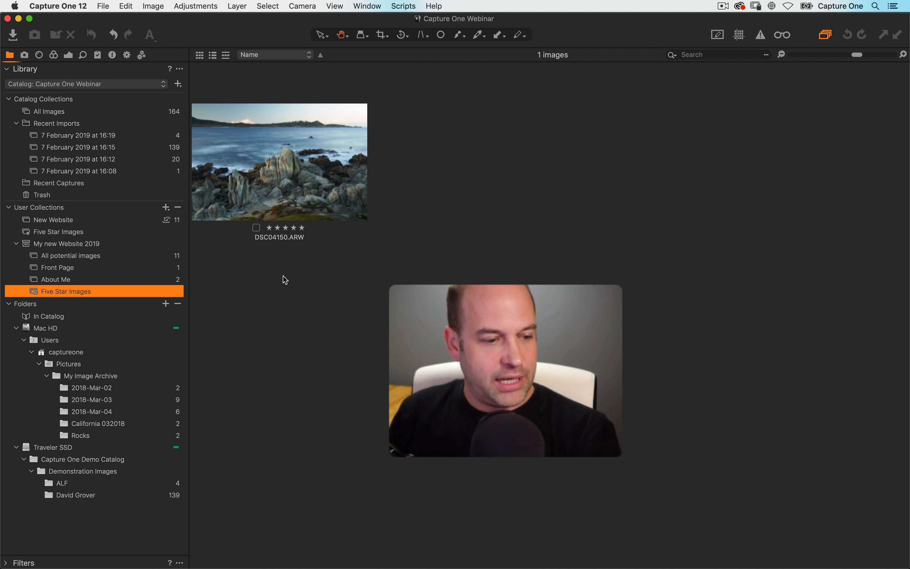
left_click(71, 292)
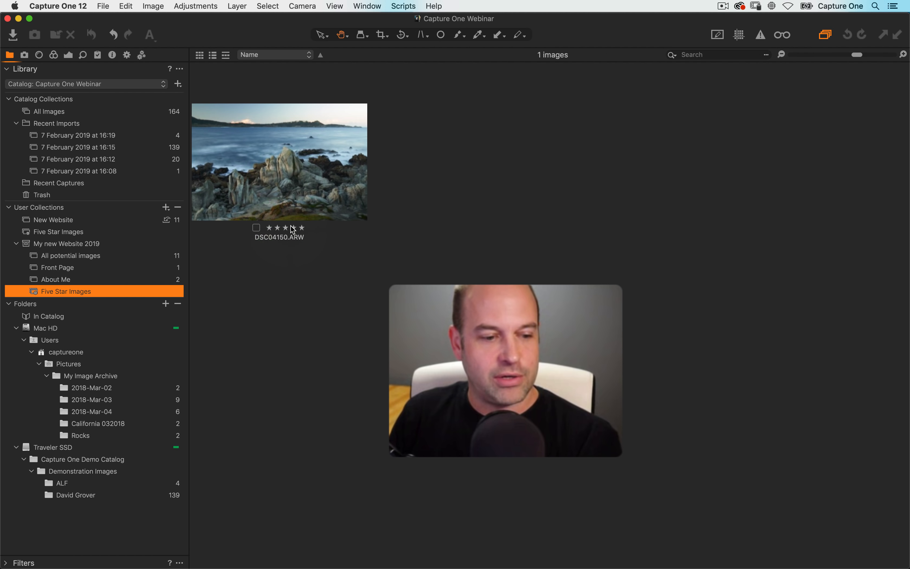
- Rate DSC03988.ARW in the All potential images album five stars, and check both Five Star Images smart albums
left_click(80, 256)
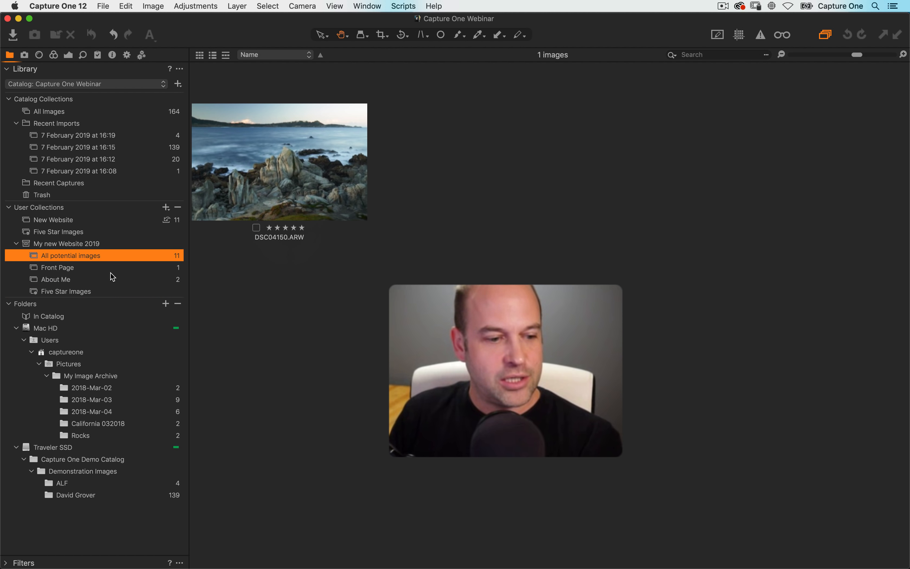
left_click(489, 125)
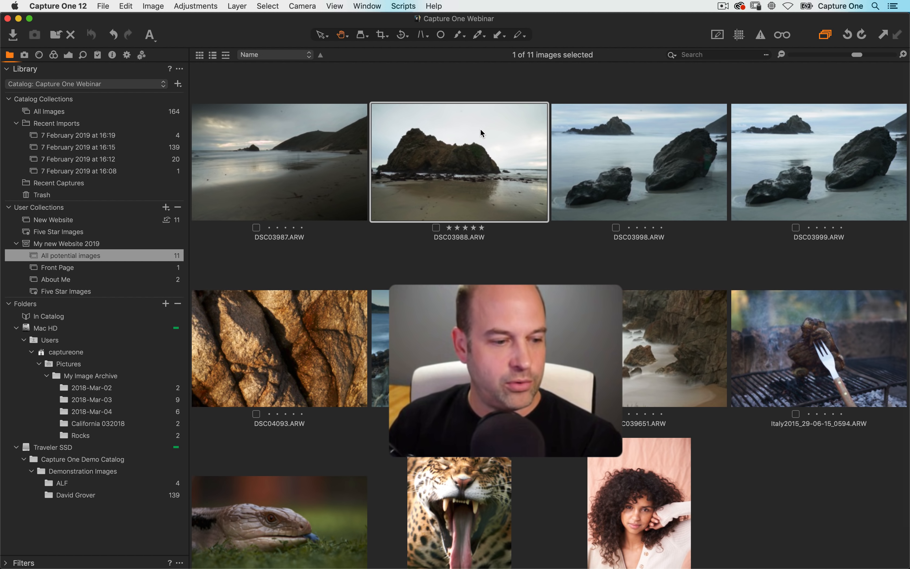
left_click(99, 291)
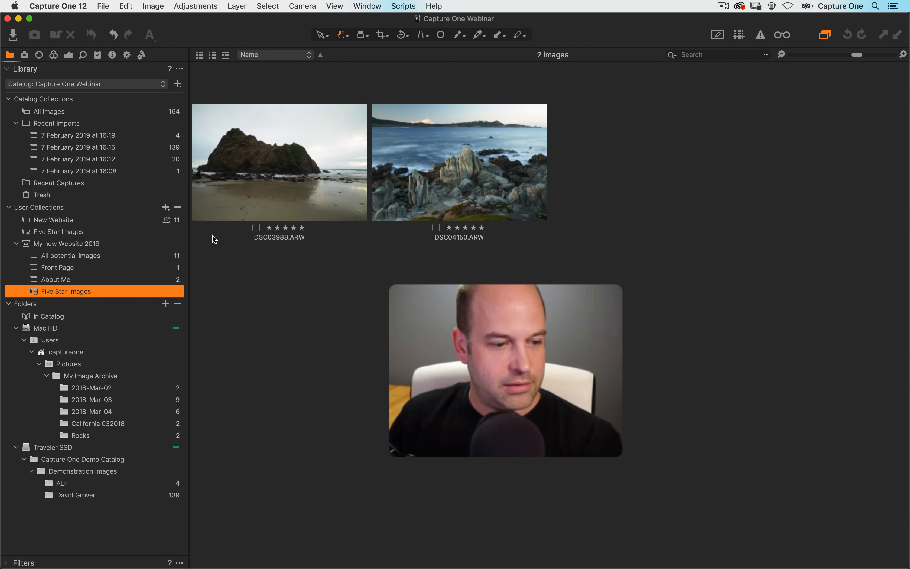
left_click(75, 232)
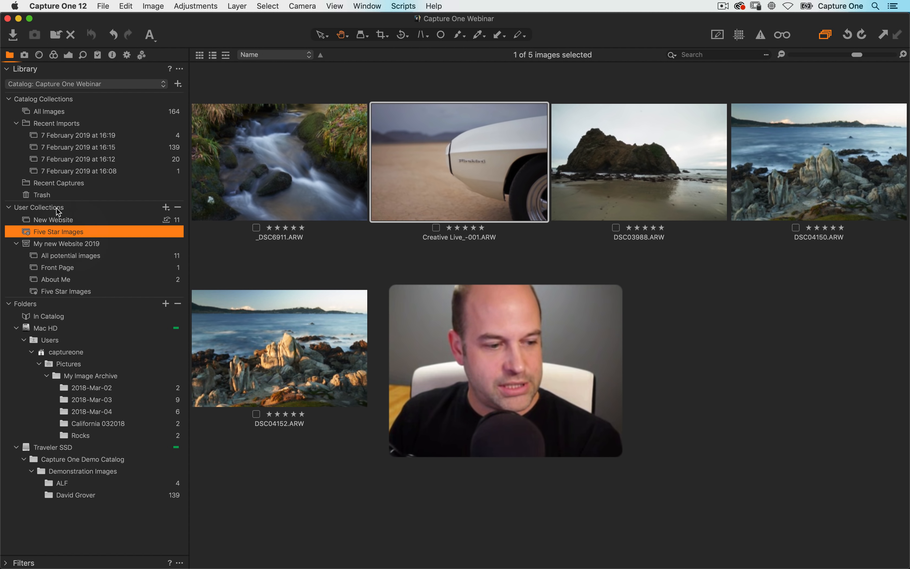
- Rename the catalog-wide Five Star Images smart album outside the project to "Five Star Images (Global)"
left_click(42, 227)
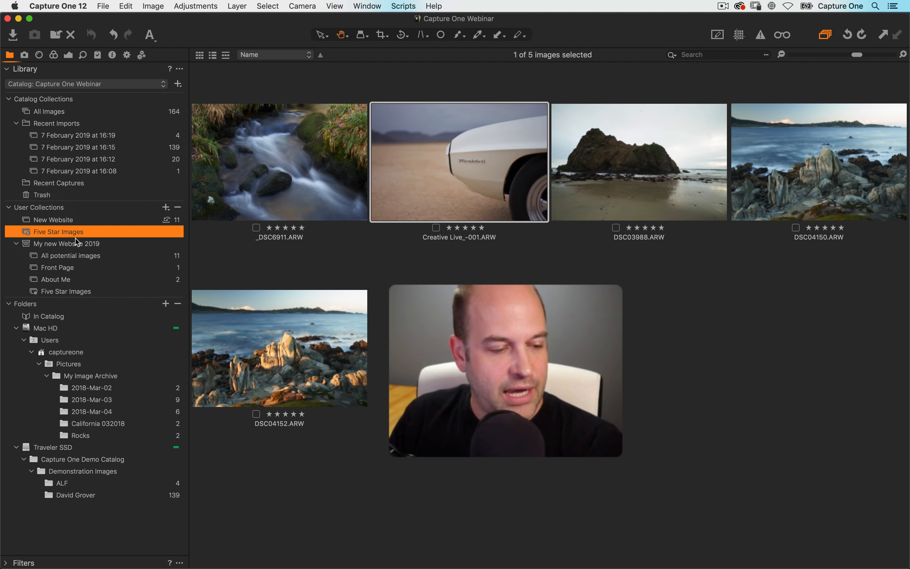
key("Return")
left_click(97, 230)
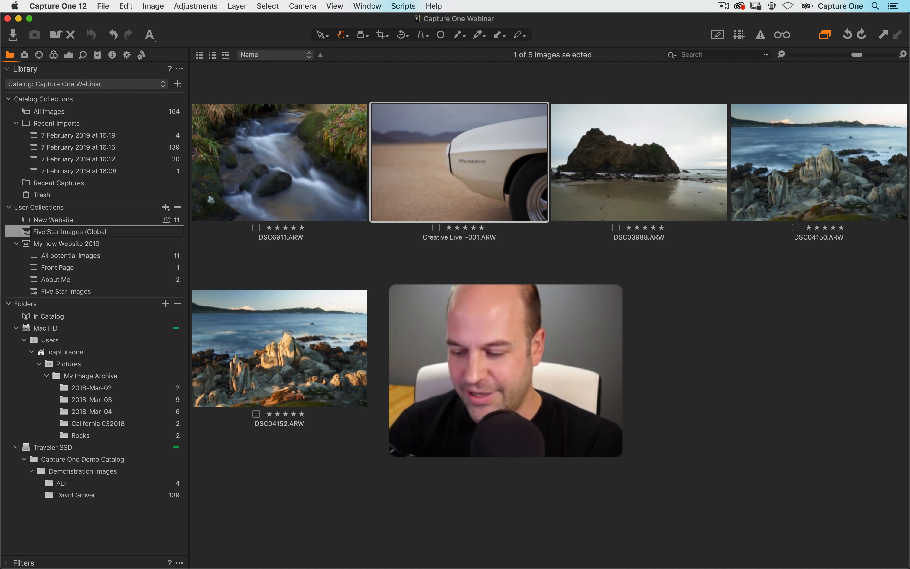
type("(Global)")
key("Return")
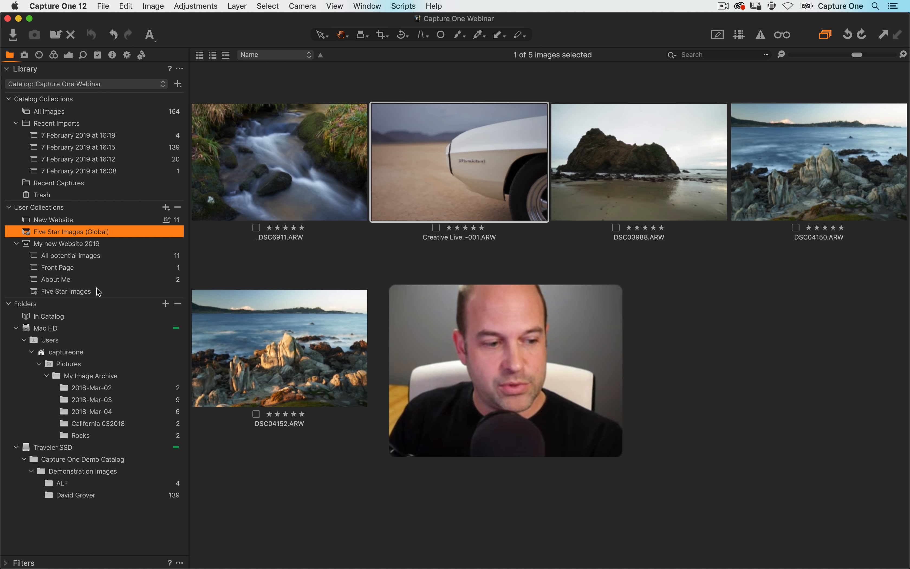
left_click(34, 562)
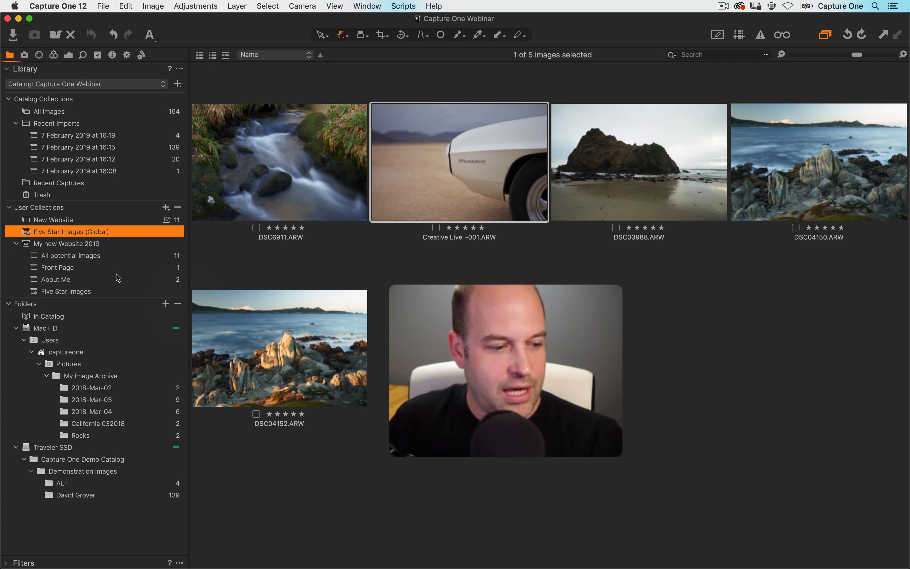
left_click(11, 306)
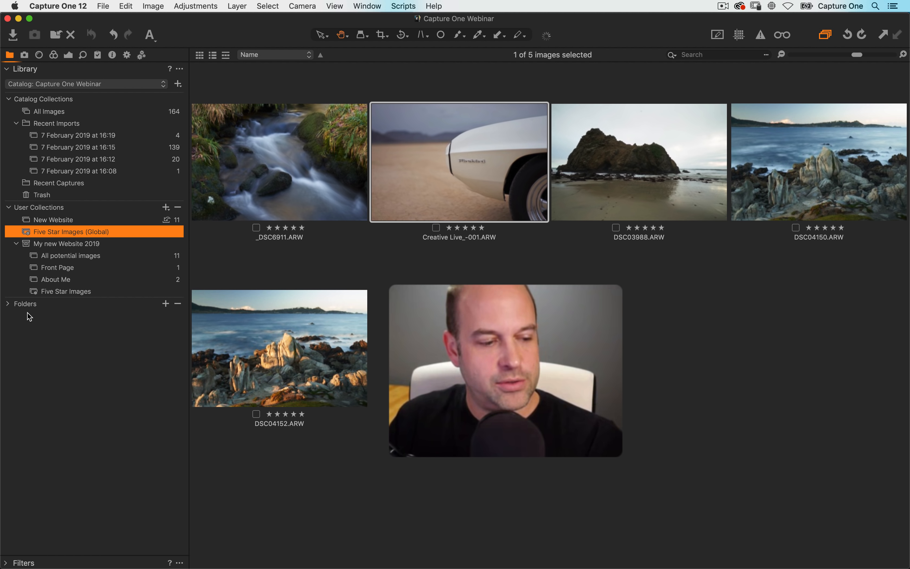
left_click(94, 325)
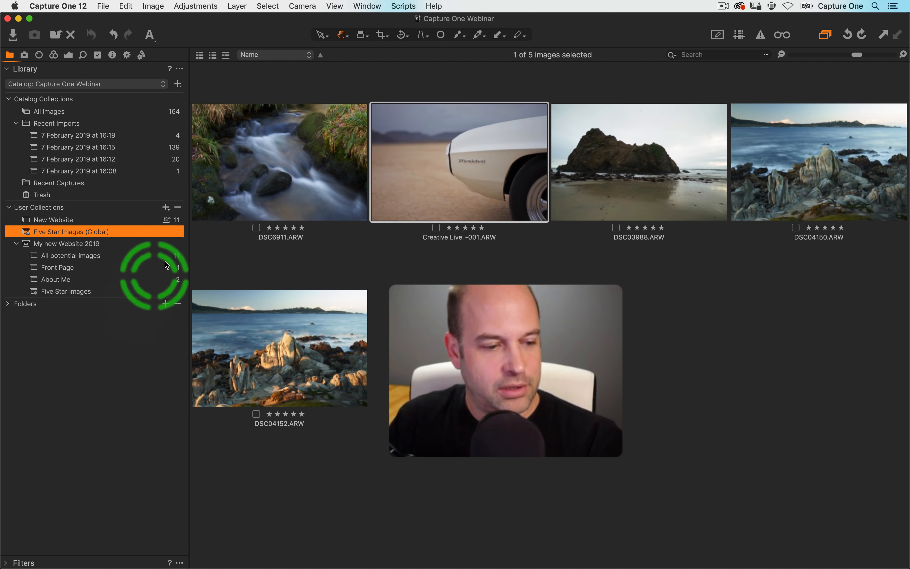
left_click(166, 207)
left_click(145, 213)
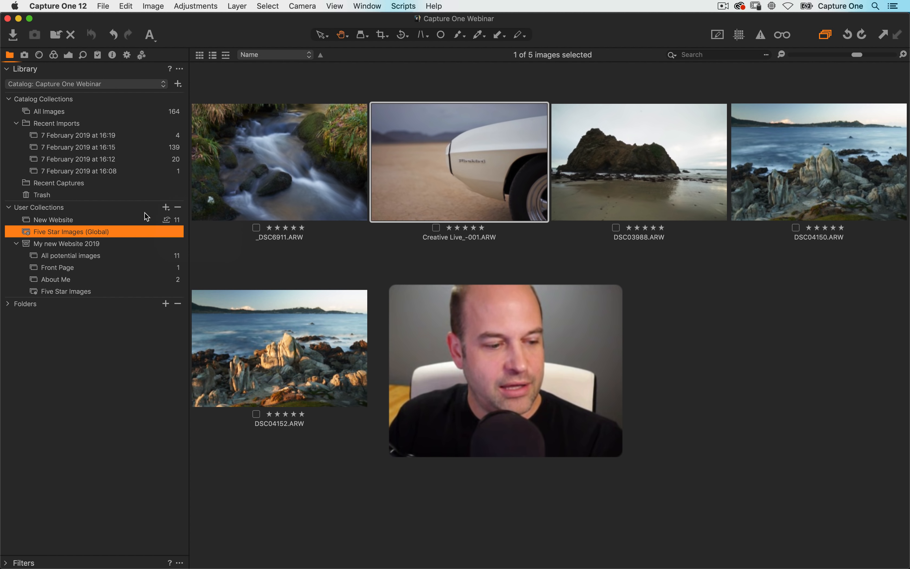
left_click(8, 304)
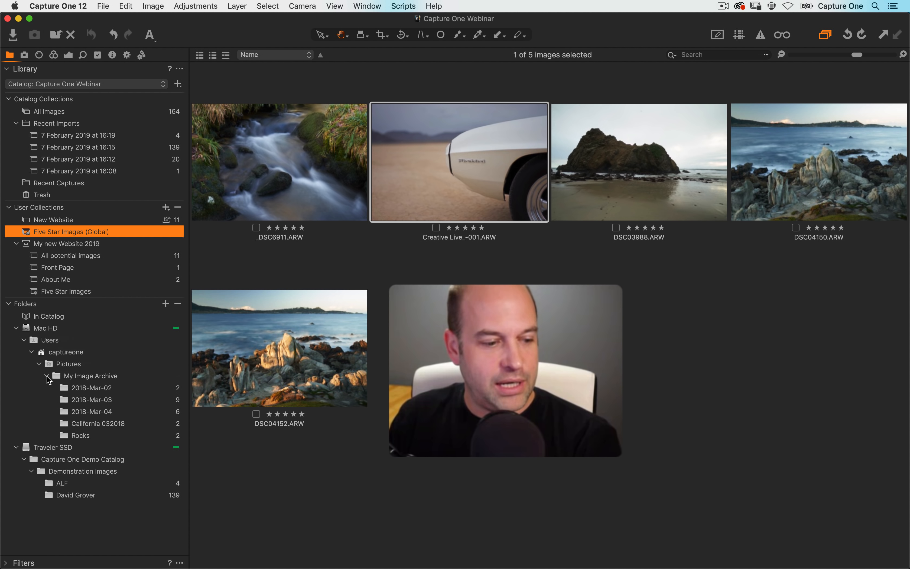
left_click(38, 364)
left_click(38, 364)
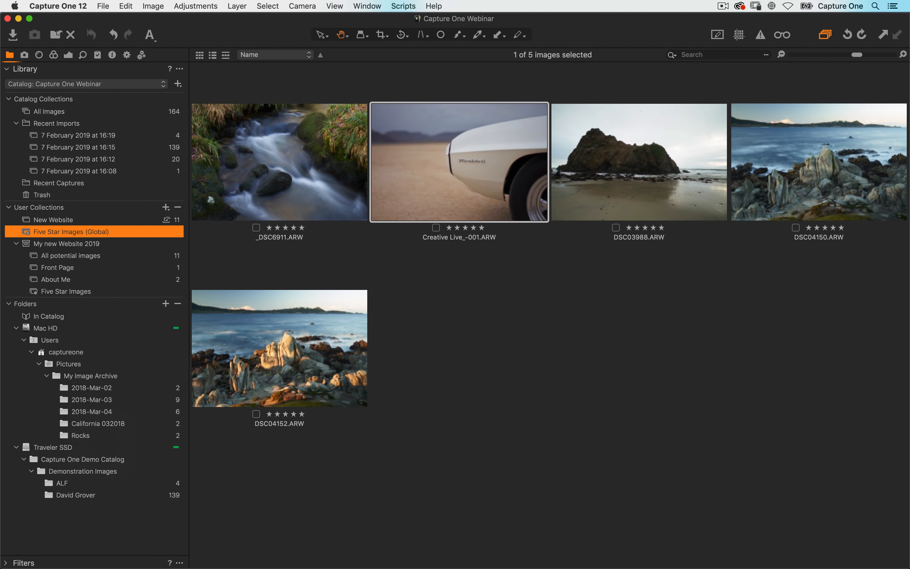
- Show all catalog images and create a user collection project named "My Book Project"
left_click(16, 243)
left_click(81, 113)
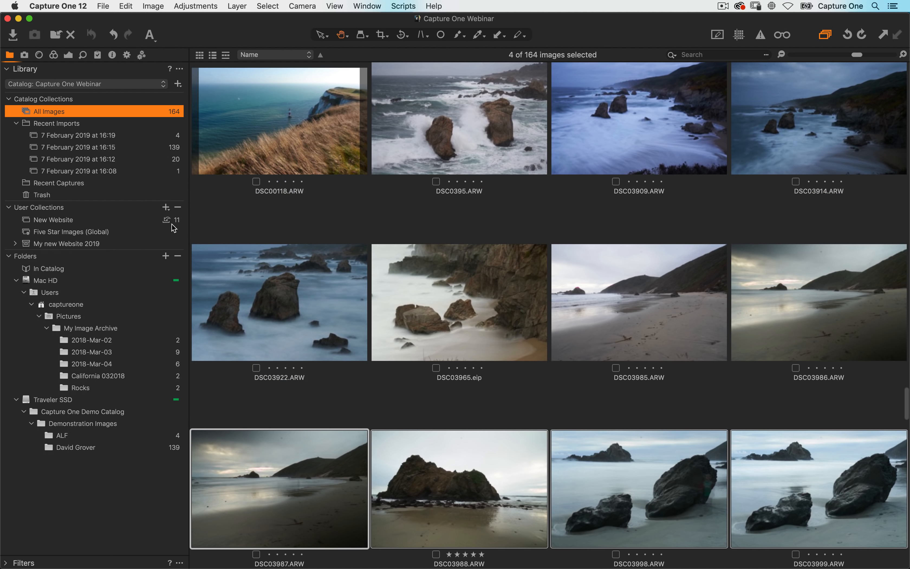
left_click(166, 207)
left_click(194, 232)
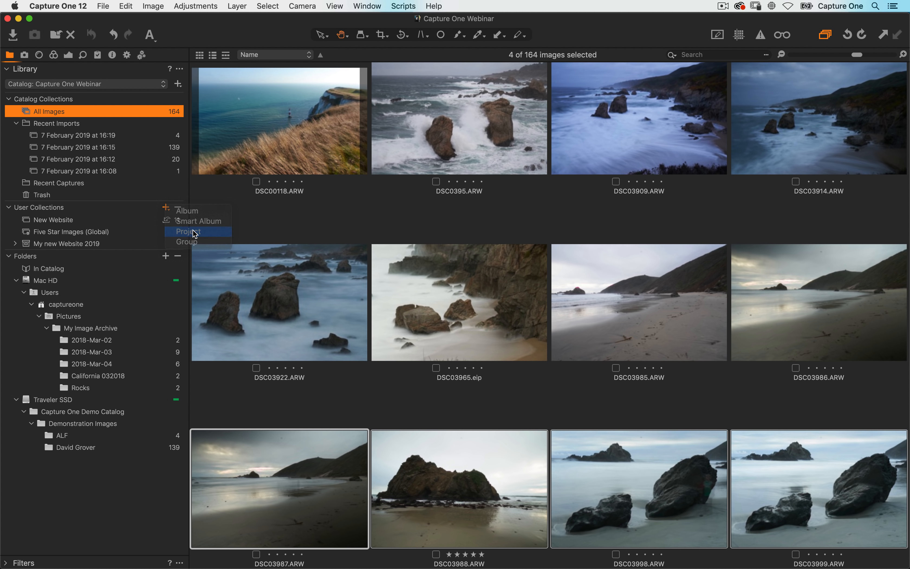
type("My Bo")
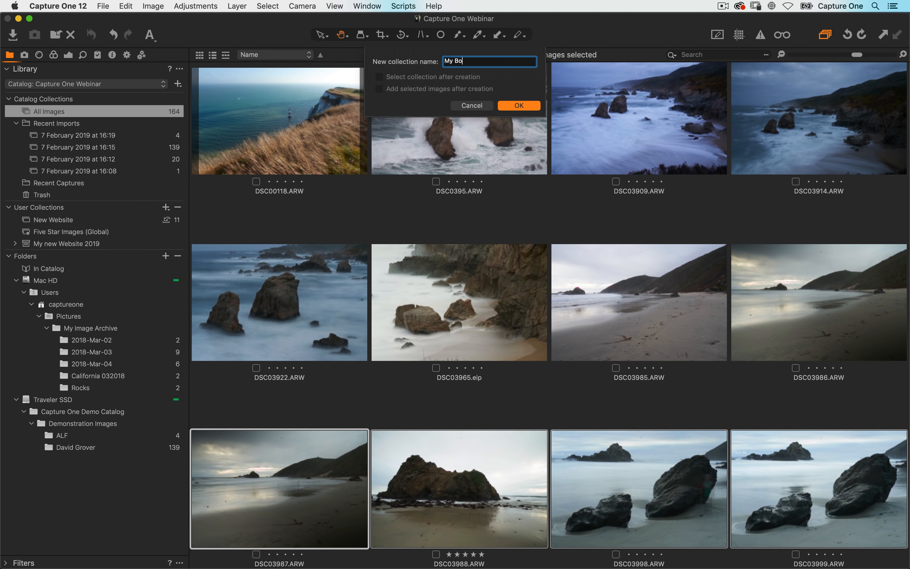
type("ok Project")
key("Return")
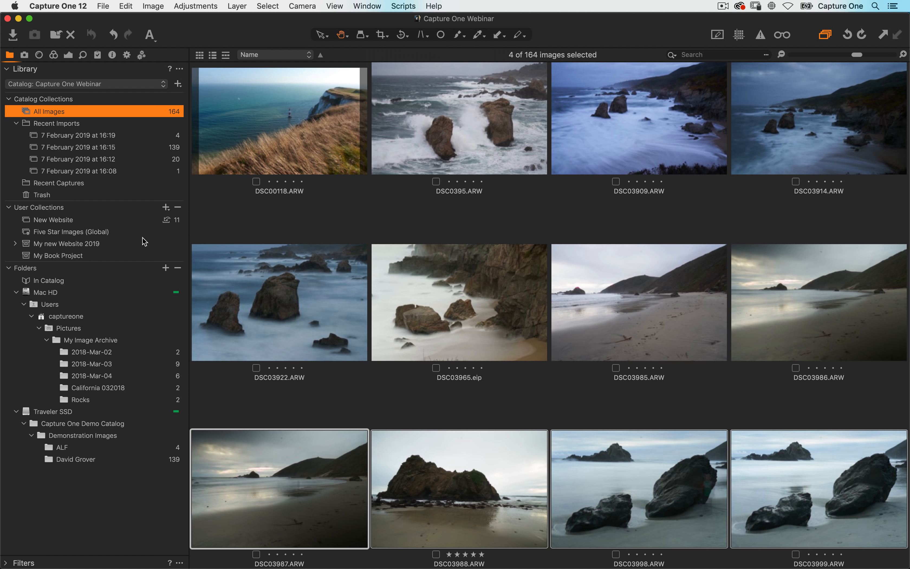
- Create two more projects in the user collections, named "Mercedes" and "Family Day to Beach"
left_click(165, 207)
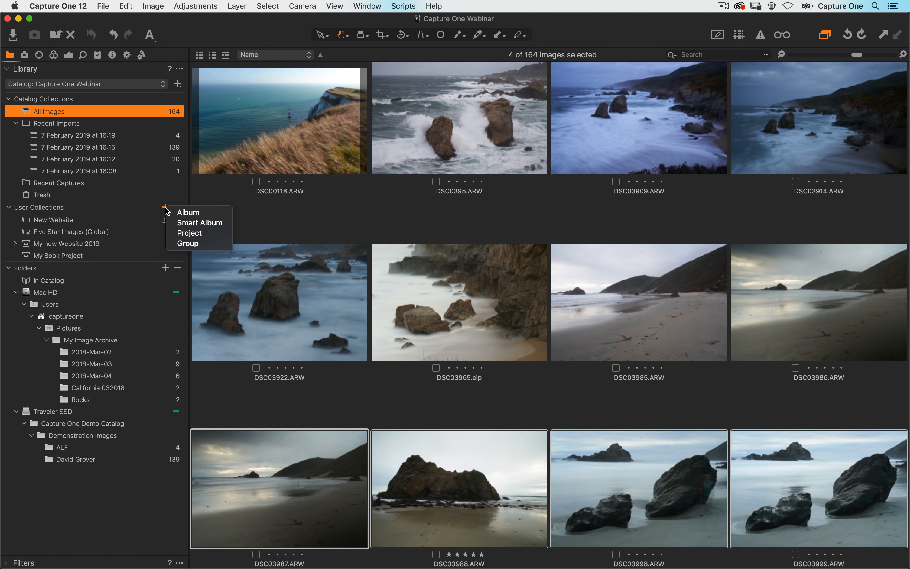
left_click(186, 231)
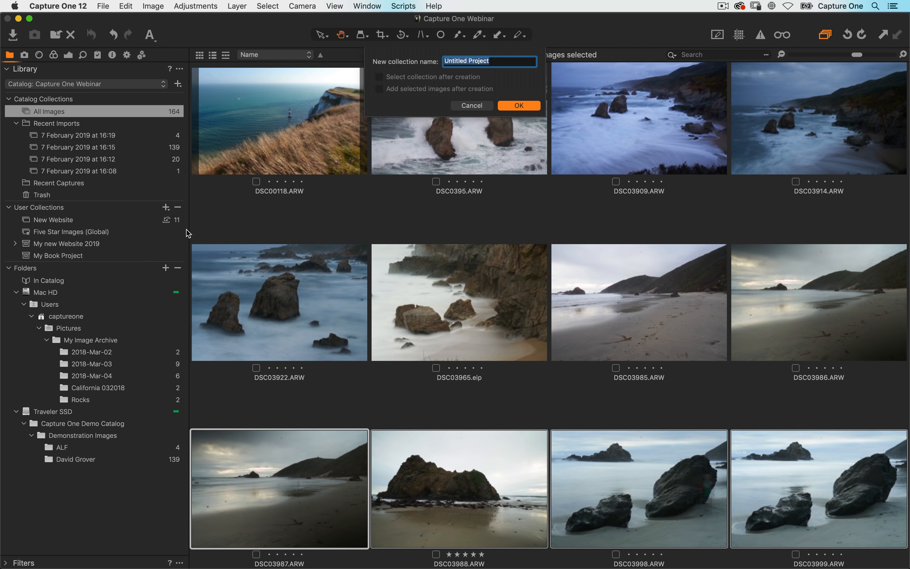
type("Mercedes")
key("Return")
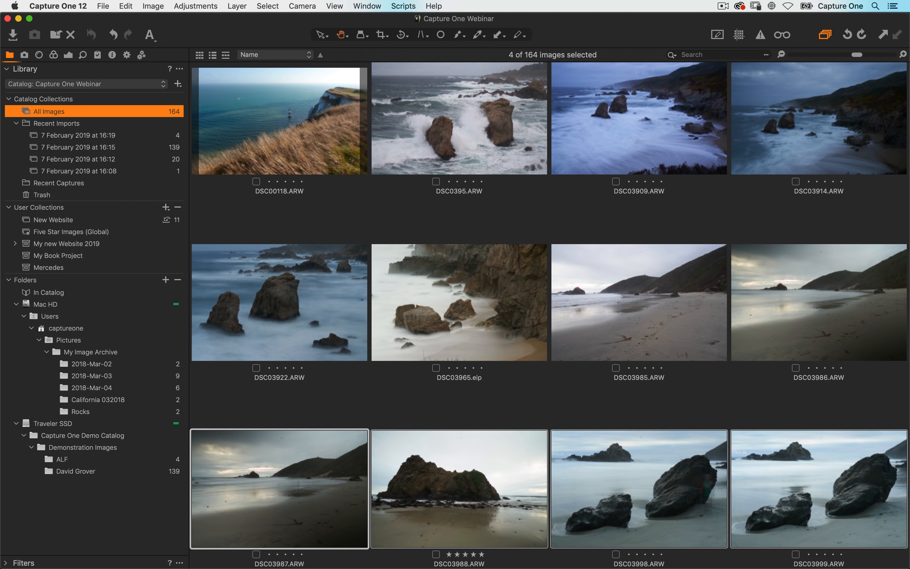
left_click(165, 208)
left_click(189, 235)
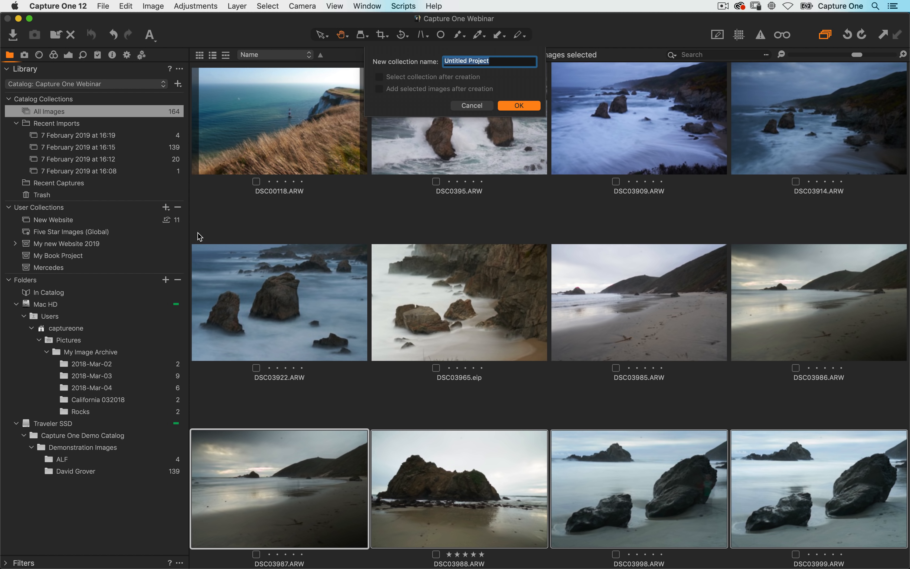
type("Family Day to Beach")
key("Return")
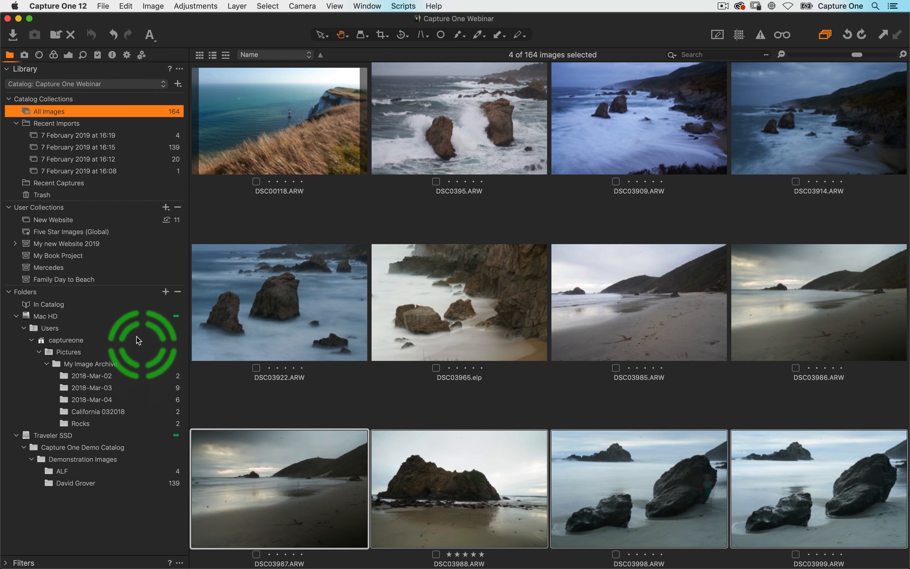
- Create two groups in the user collections, named "Personal Work" and "Commercial Work"
left_click(166, 207)
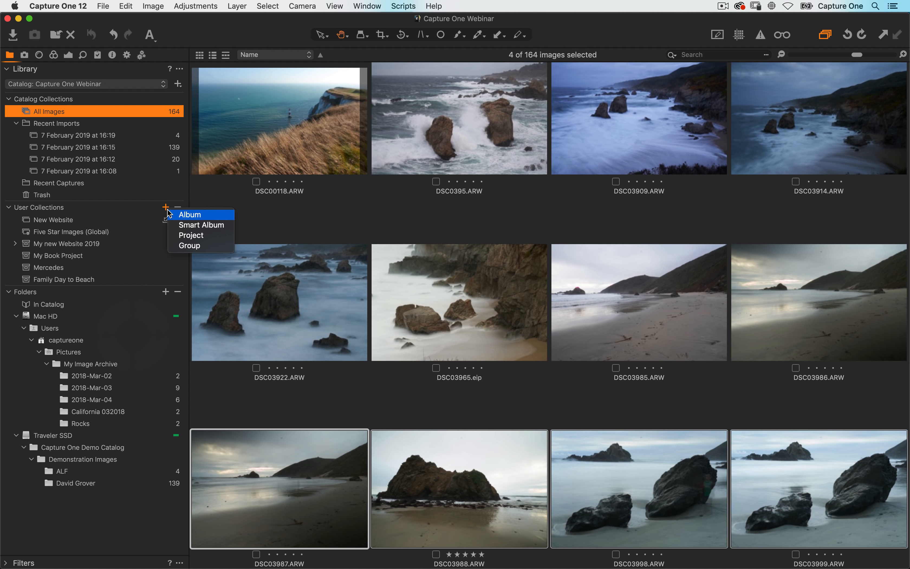
left_click(174, 247)
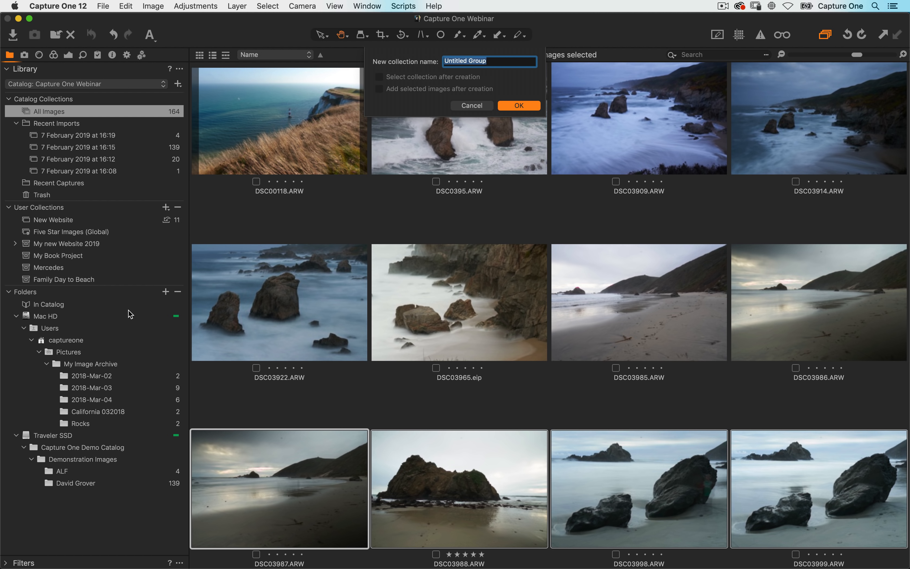
type("Personal Work")
key("Return")
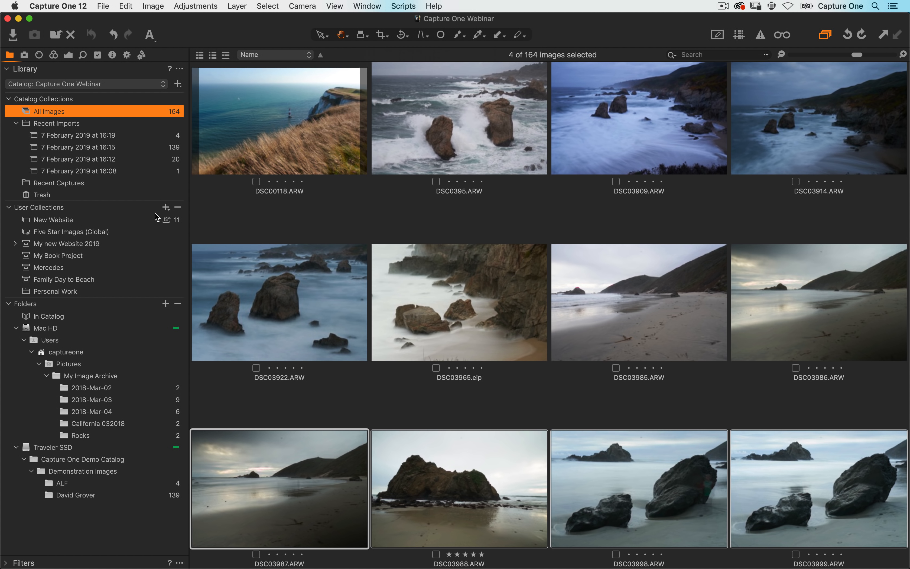
left_click(166, 207)
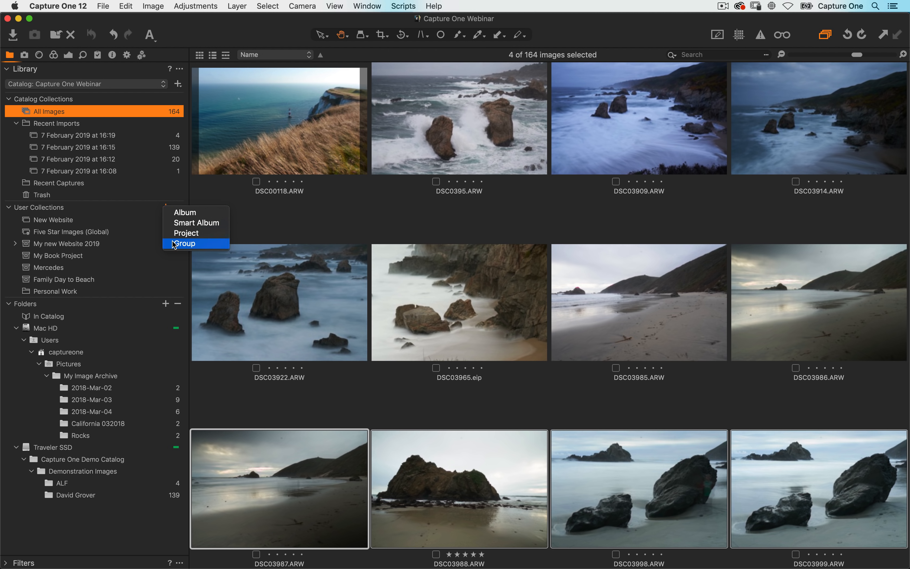
left_click(184, 243)
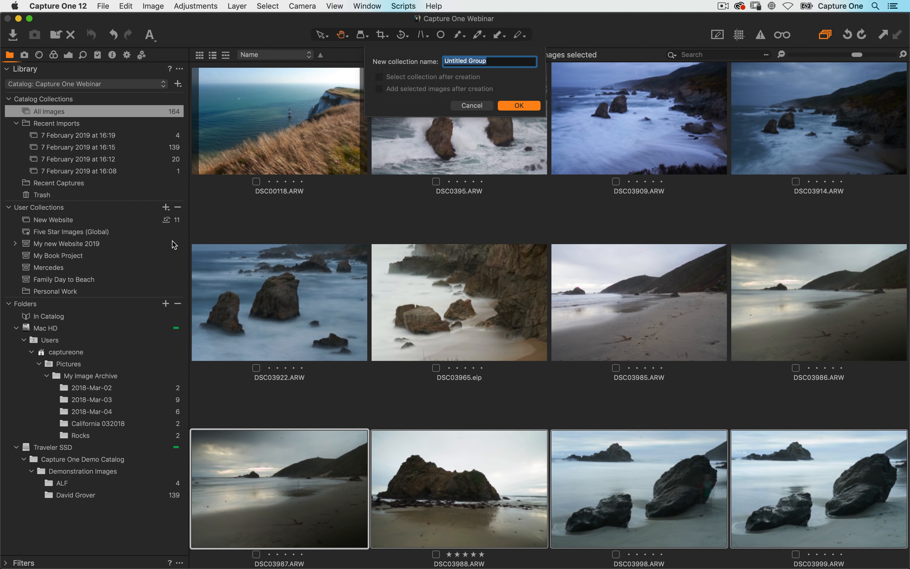
type("Commercial Work")
key("Return")
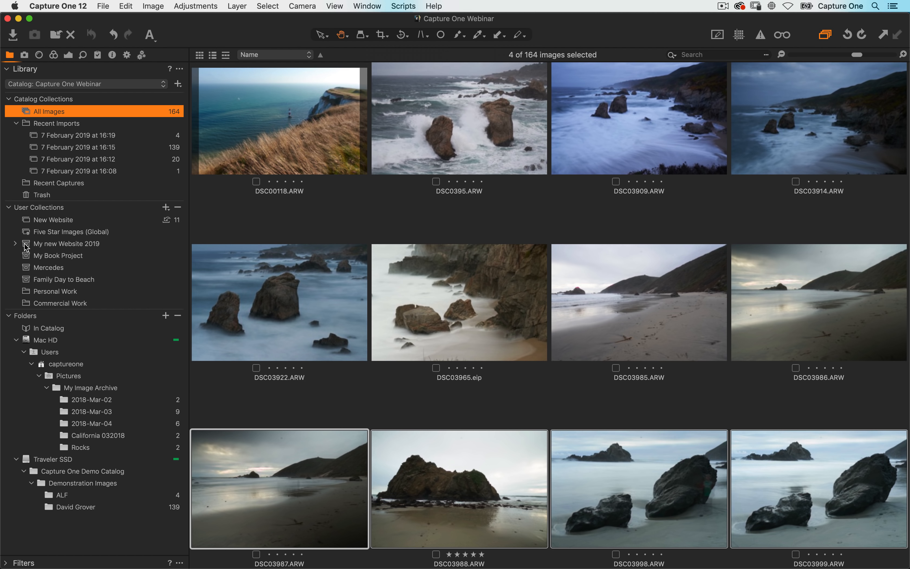
- Move My new Website 2019 and Mercedes into Commercial Work, and My Book Project, Family Day to Beach and New Website into Personal Work
left_click_drag(26, 245, 80, 305)
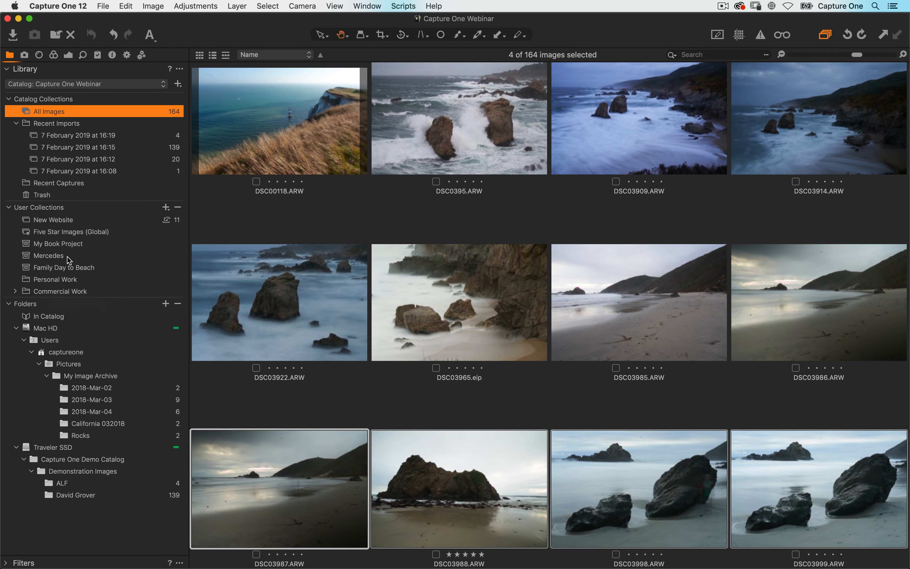
left_click_drag(32, 245, 80, 280)
left_click_drag(48, 244, 89, 281)
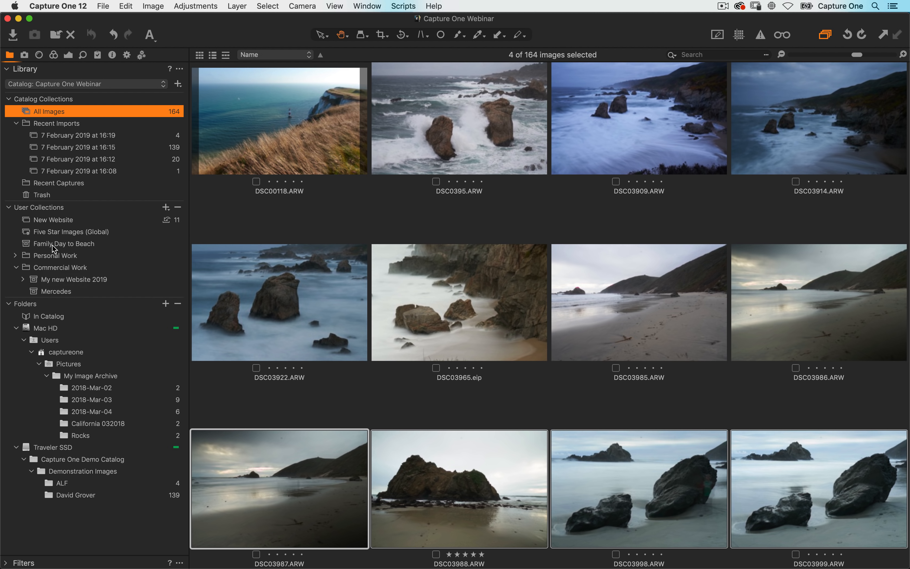
left_click_drag(50, 245, 75, 260)
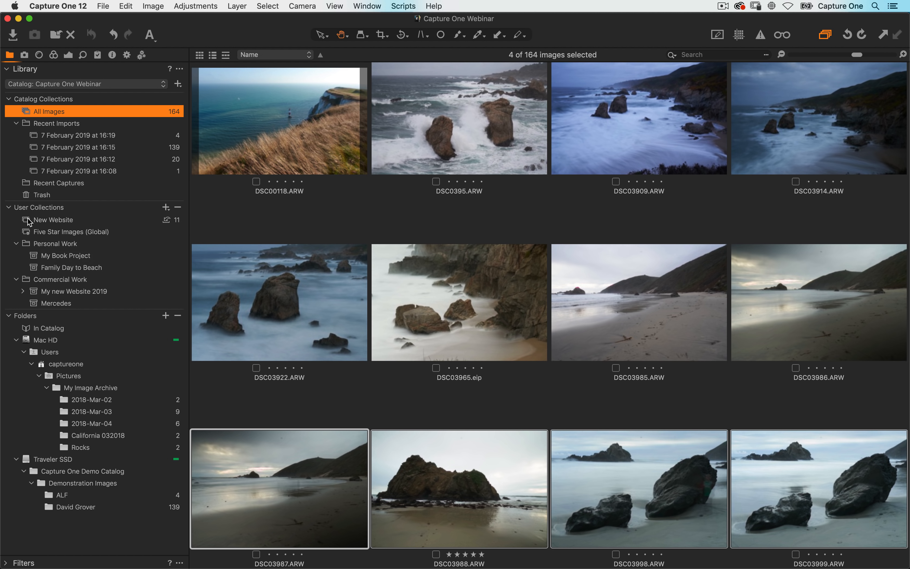
left_click_drag(29, 220, 66, 248)
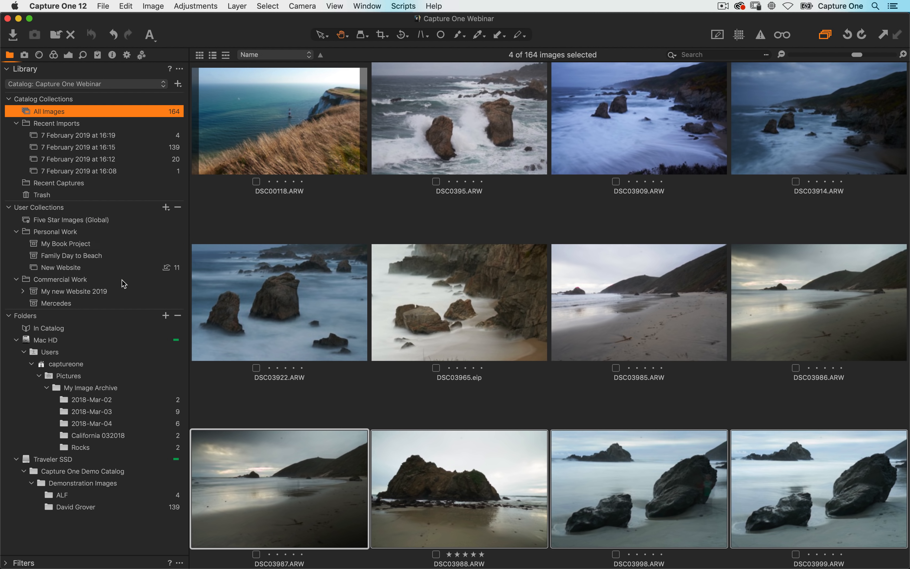
left_click(17, 232)
left_click(17, 244)
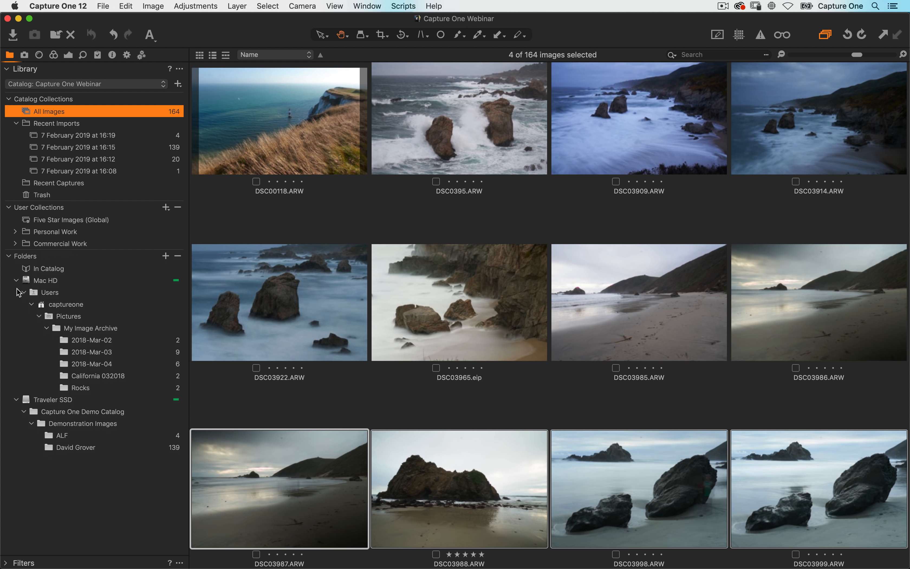
- Create a group named "Global Smart Albums" and move the Five Star Images (Global) smart album into it
left_click(166, 207)
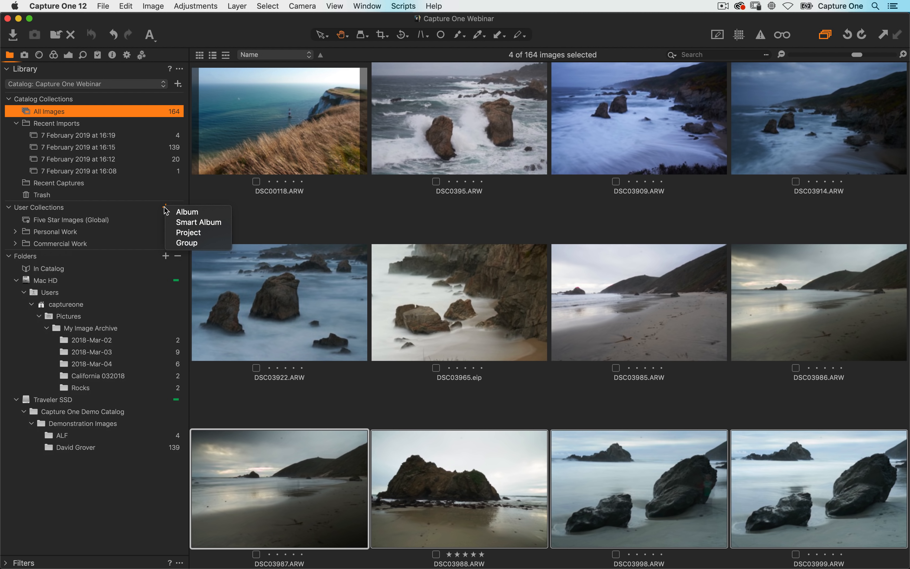
left_click(187, 242)
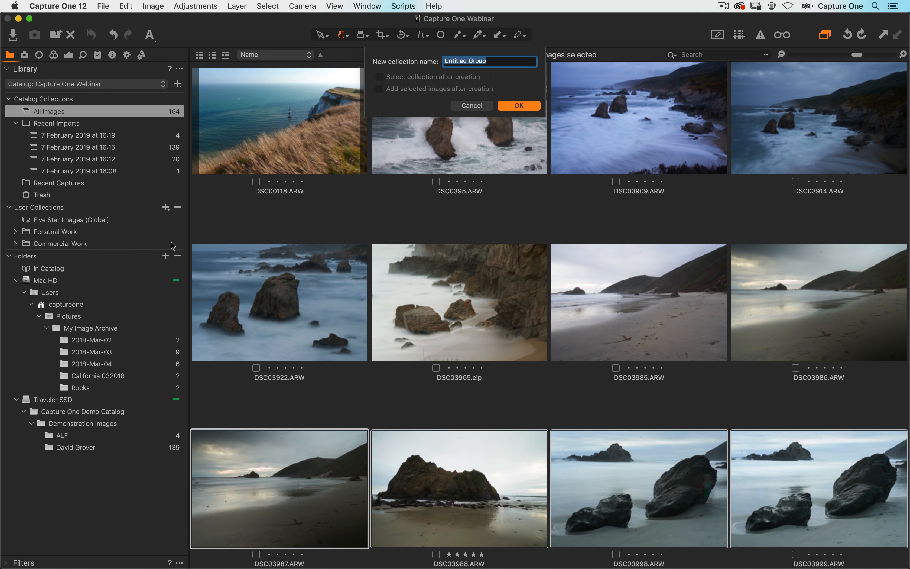
type("Global Smart Albums")
key("Return")
left_click_drag(34, 220, 63, 256)
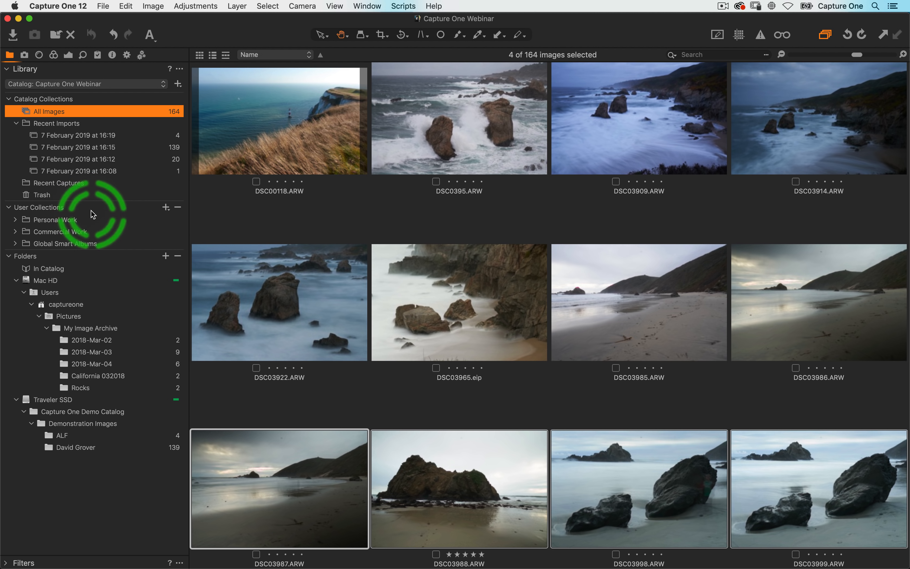
- Create a group named "Albums" inside the My new Website 2019 project and move All potential images, Front Page and About Me into it
left_click(16, 220)
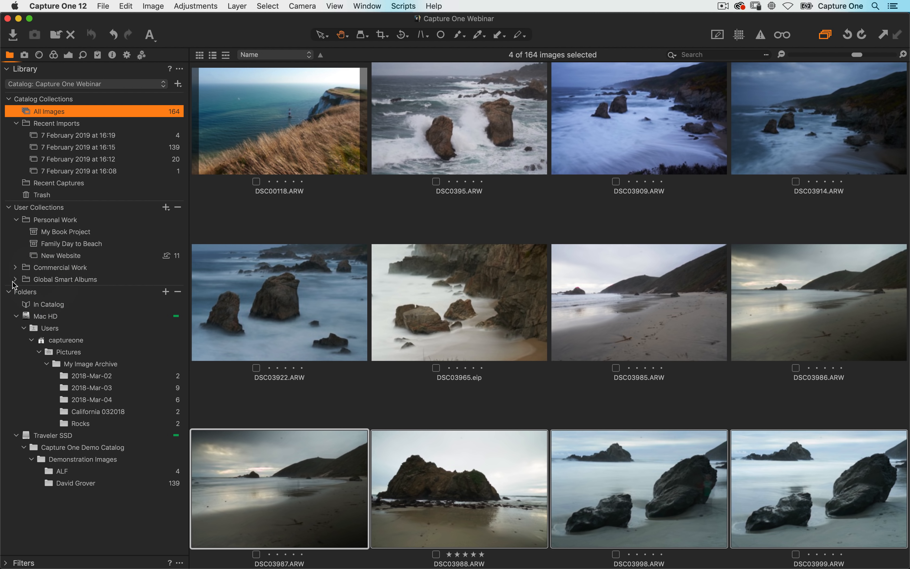
left_click(16, 269)
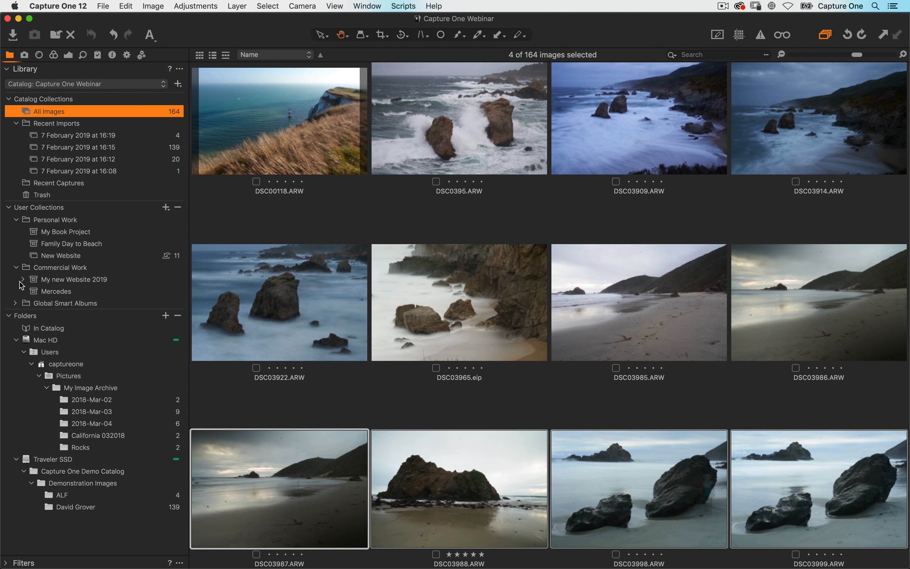
left_click(24, 280)
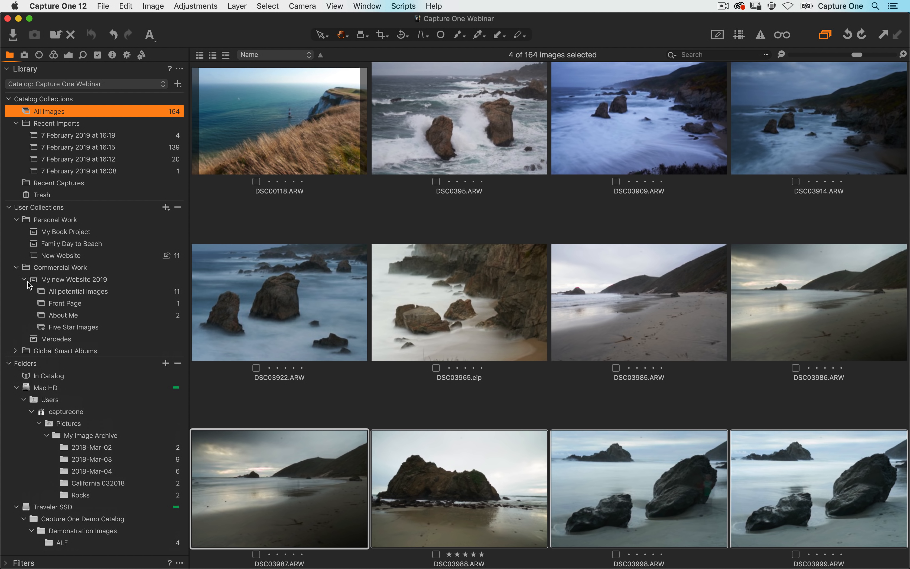
right_click(71, 281)
mouse_move(231, 283)
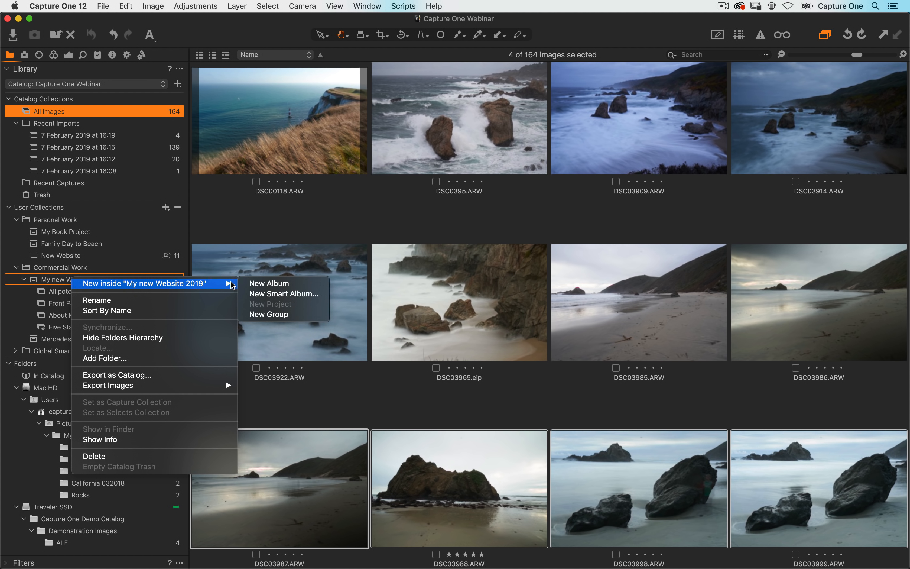
left_click(269, 314)
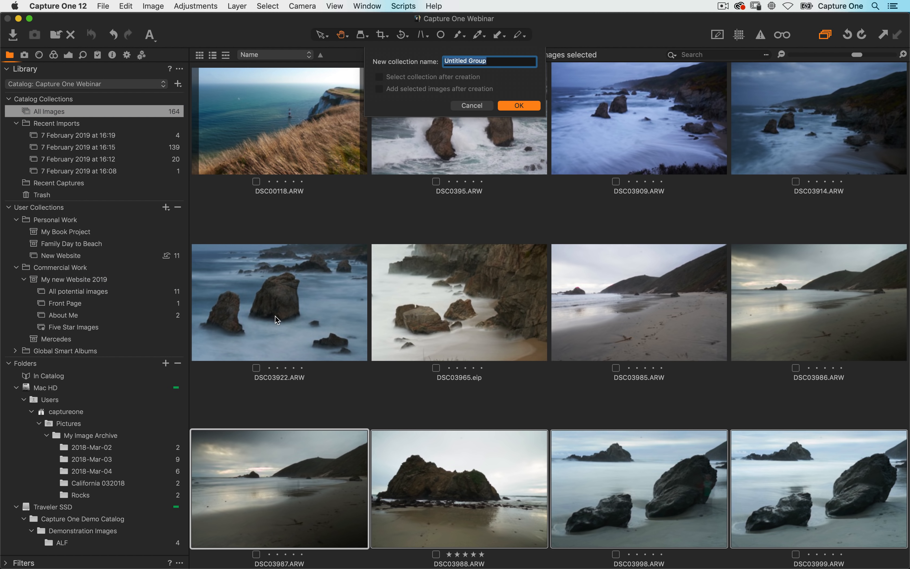
type("Albums")
key("Return")
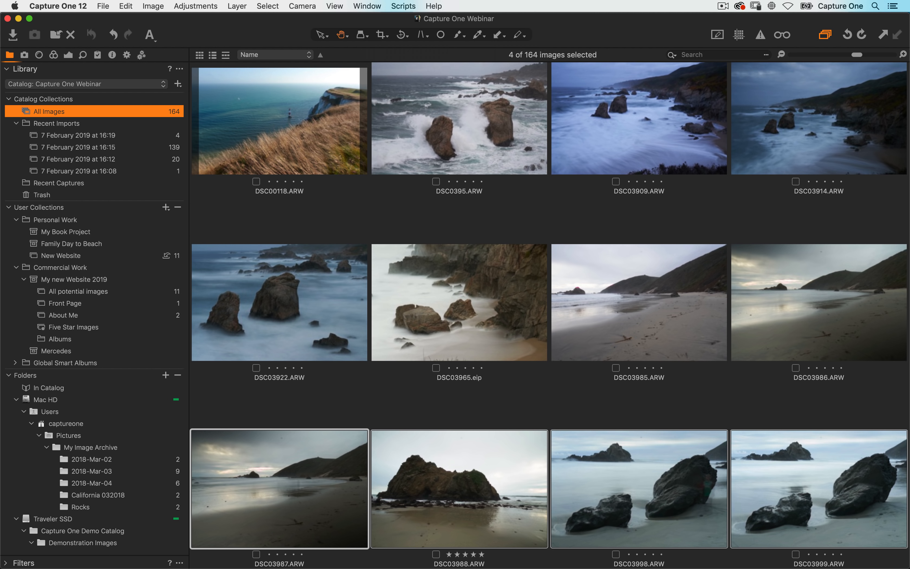
left_click_drag(54, 294, 83, 320)
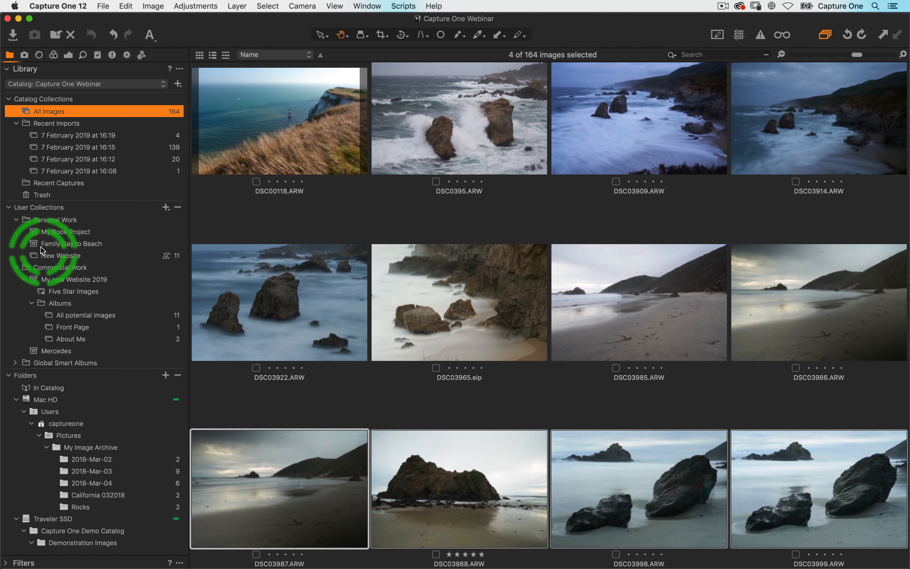
- Collapse the My new Website 2019 project and the Personal Work and Commercial Work groups, and expand them again
left_click(24, 280)
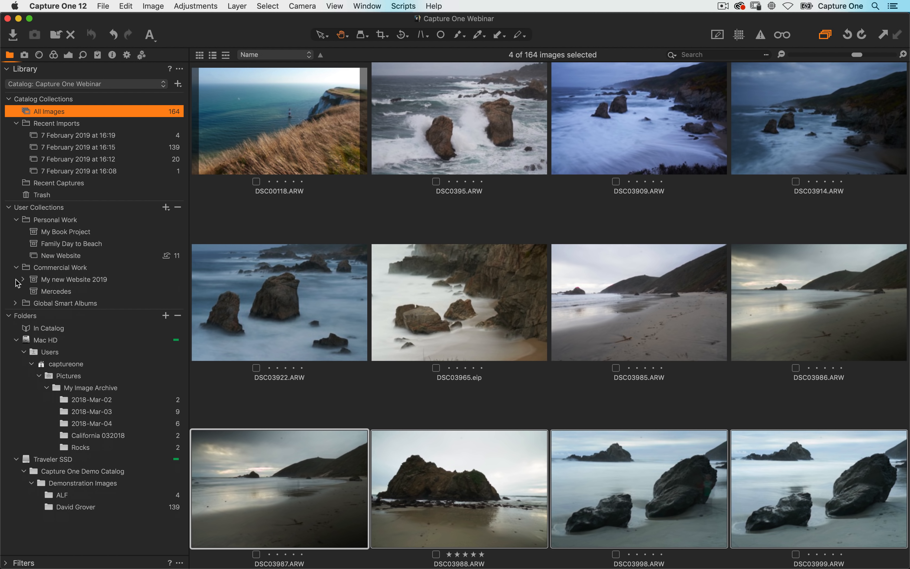
left_click(16, 267)
left_click(16, 219)
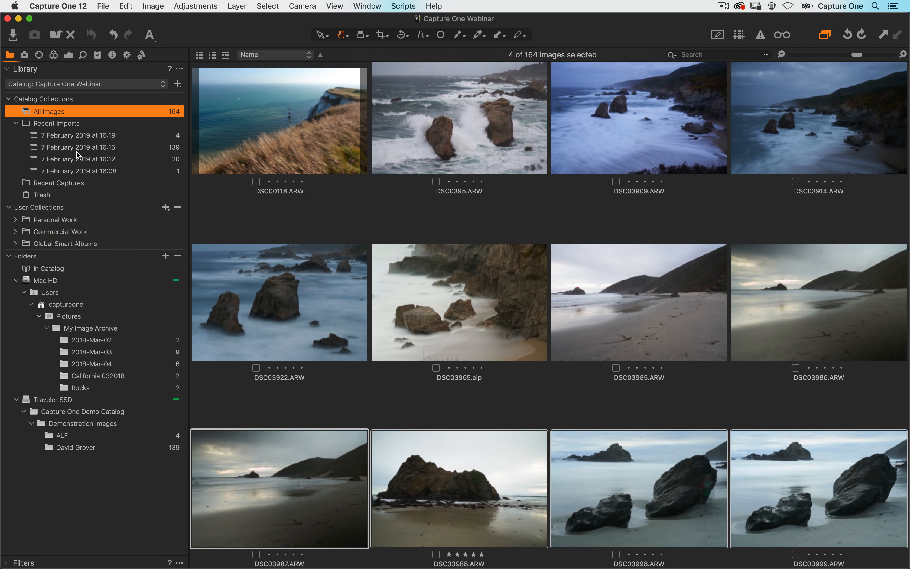
left_click(15, 220)
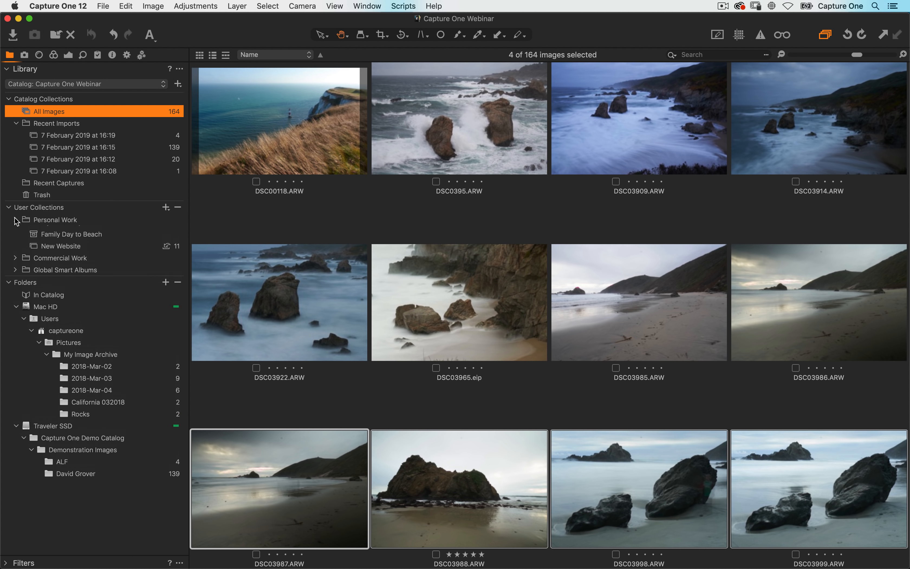
left_click(15, 268)
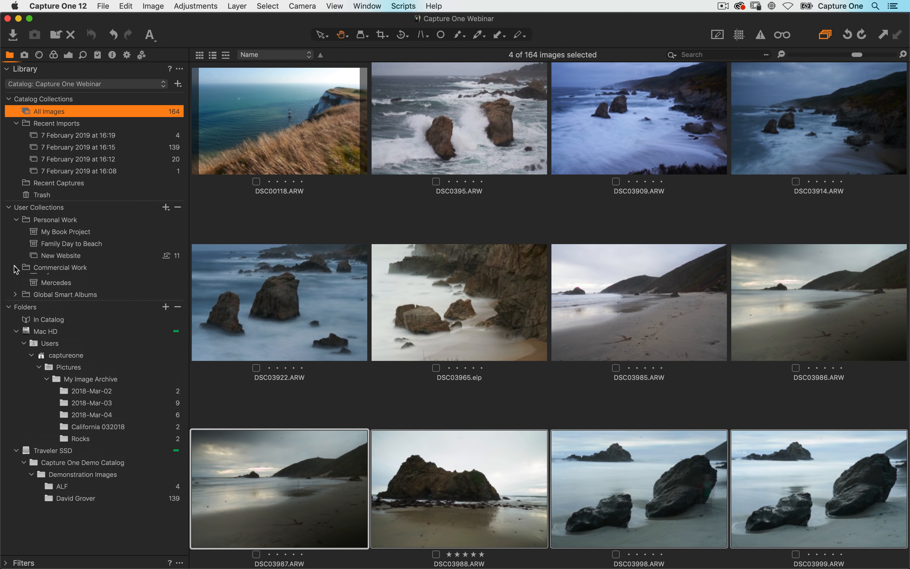
left_click(24, 279)
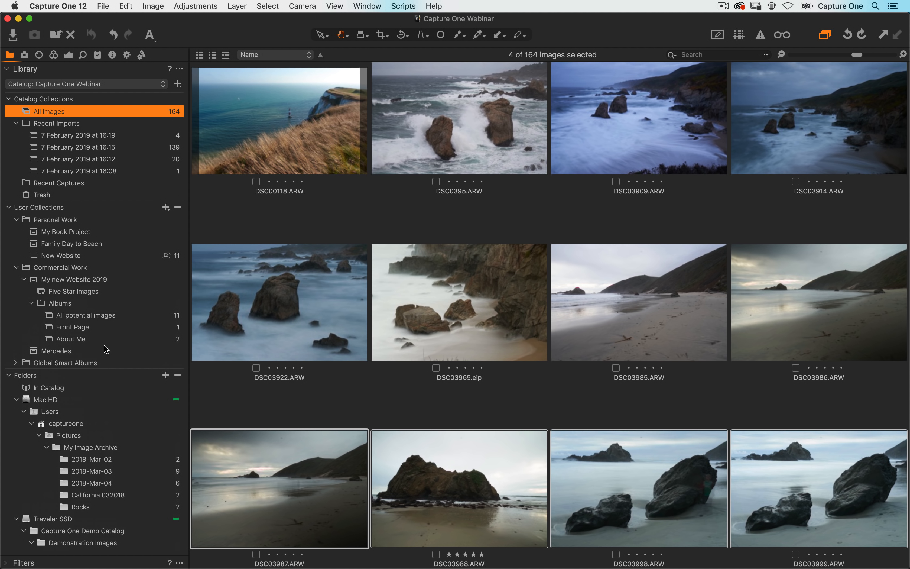
- View the Five Star Images smart album and the My new Website 2019 project, with the Personal Work group collapsed
left_click(82, 294)
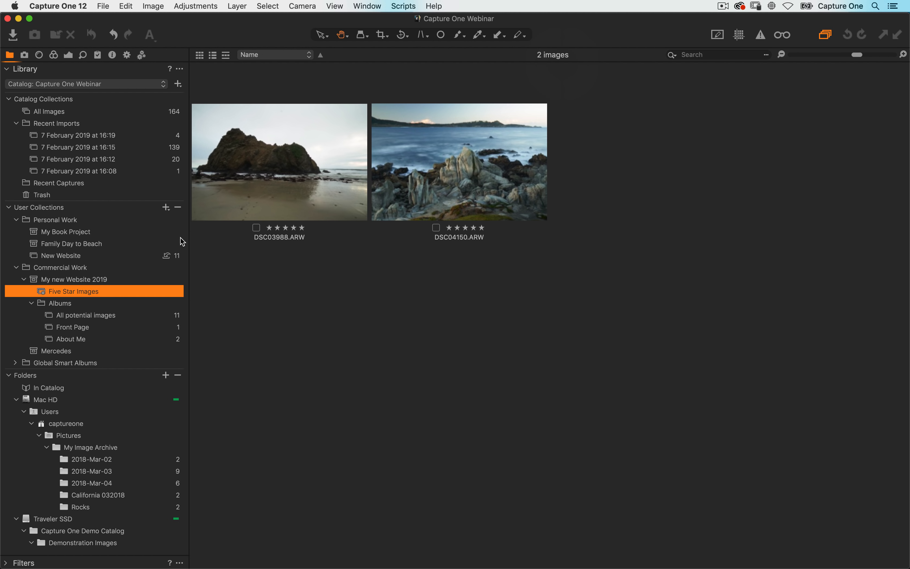
left_click(177, 285)
left_click(16, 219)
left_click(16, 231)
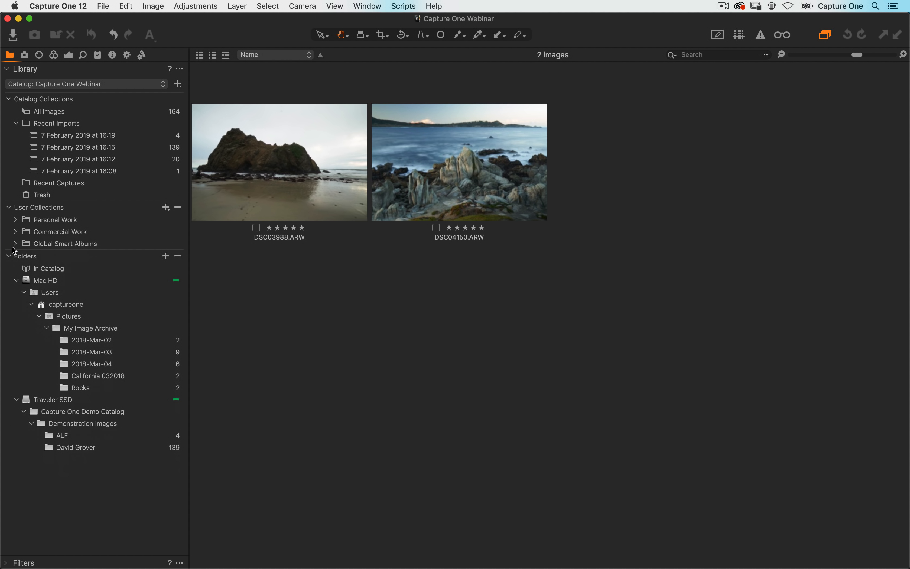
left_click(15, 233)
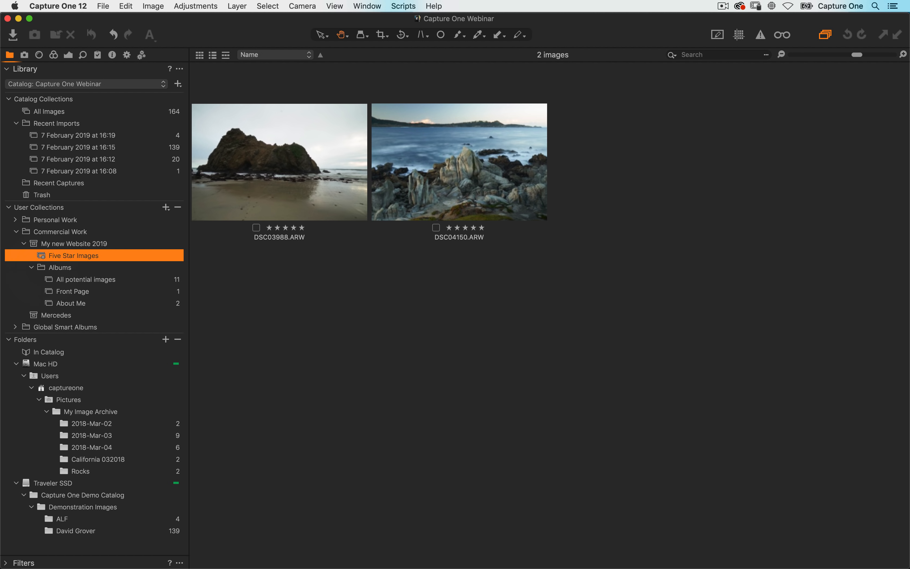
left_click(88, 245)
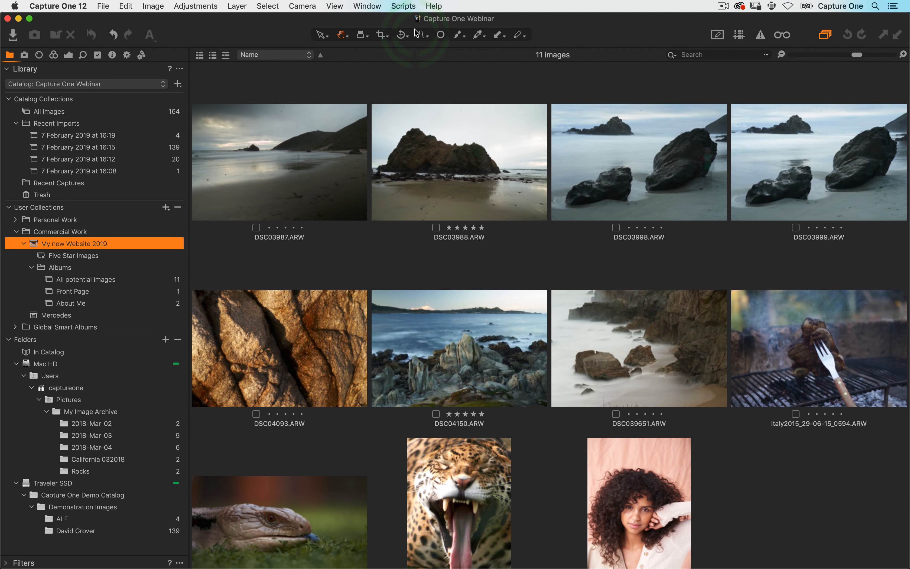
left_click_drag(257, 27, 300, 76)
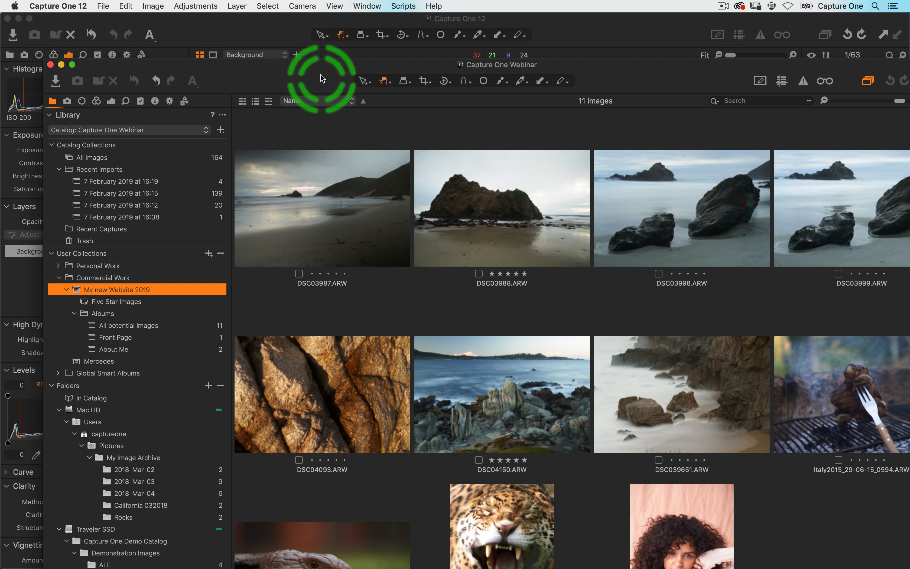
left_click_drag(320, 72, 278, 11)
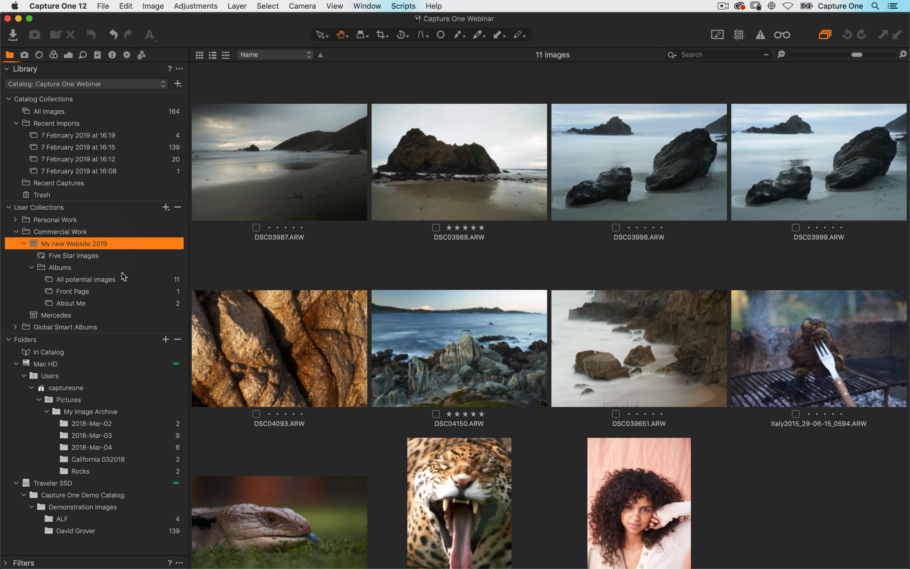
- Open DSC03987.ARW from the My new Website 2019 project in the viewer and enable Black & White for it
left_click(104, 413)
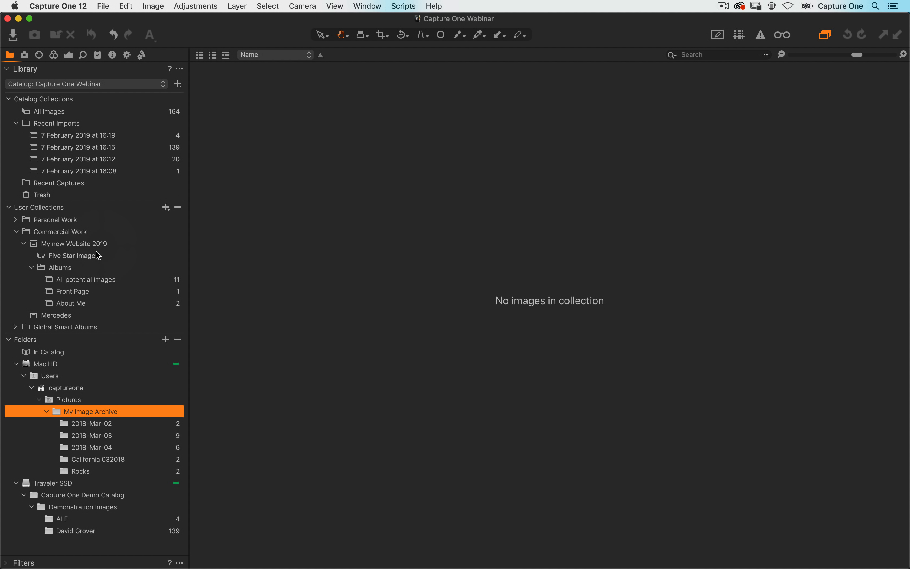
left_click(91, 243)
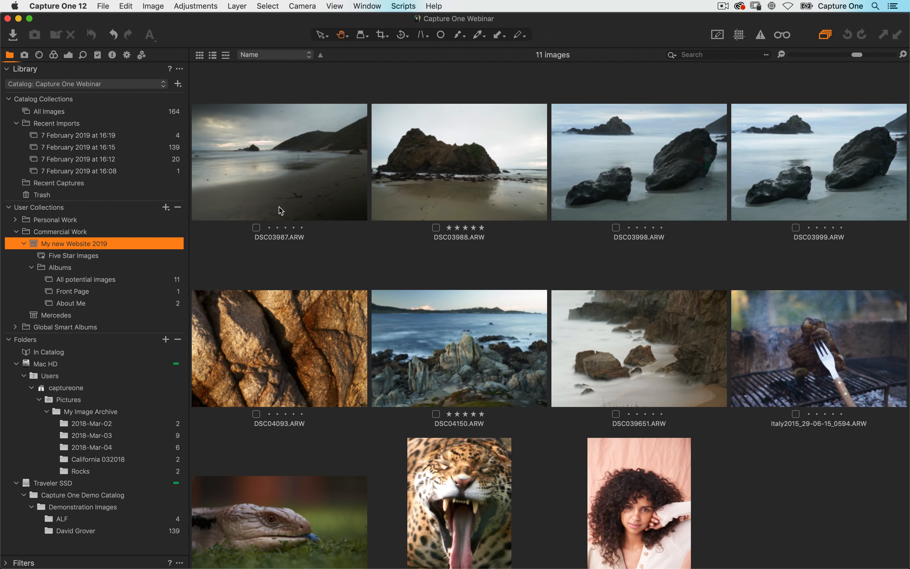
left_click(290, 210)
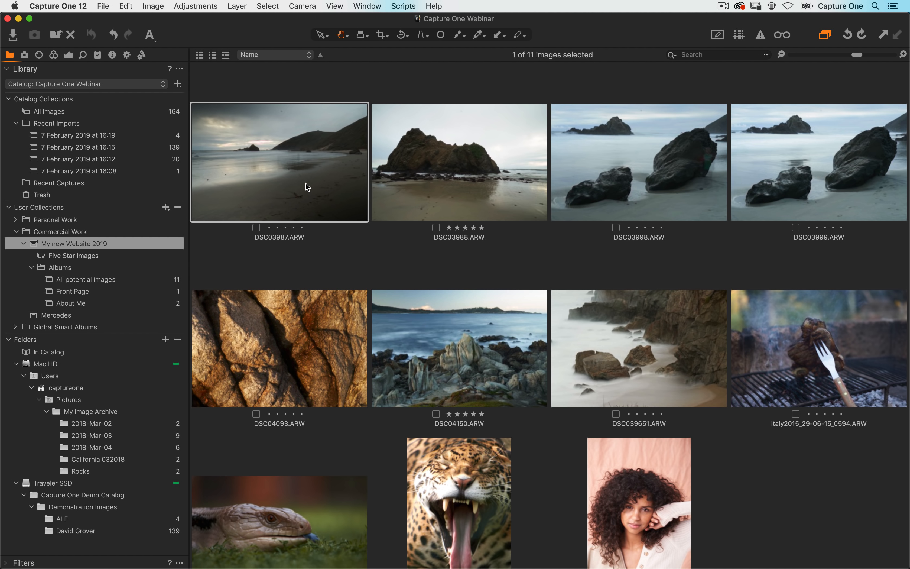
double_click(298, 180)
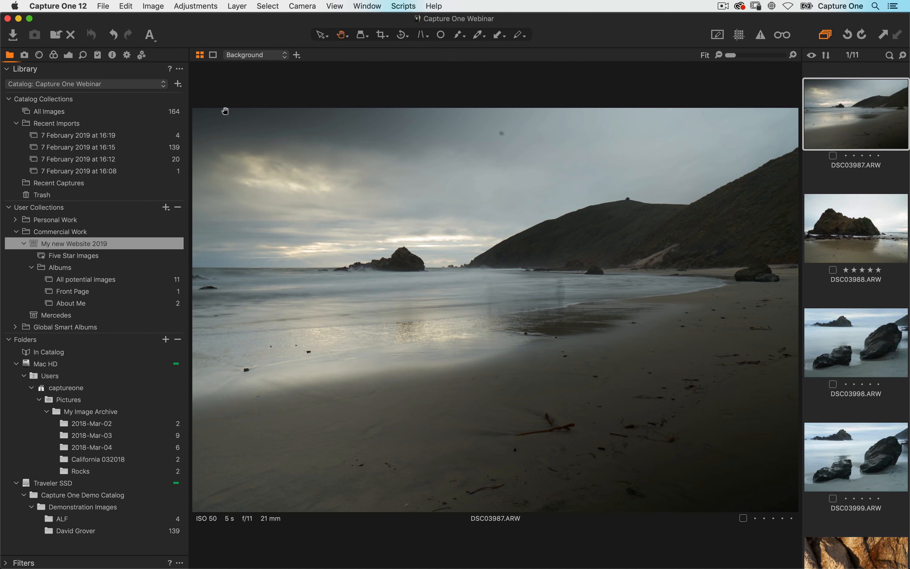
left_click(54, 56)
left_click(58, 231)
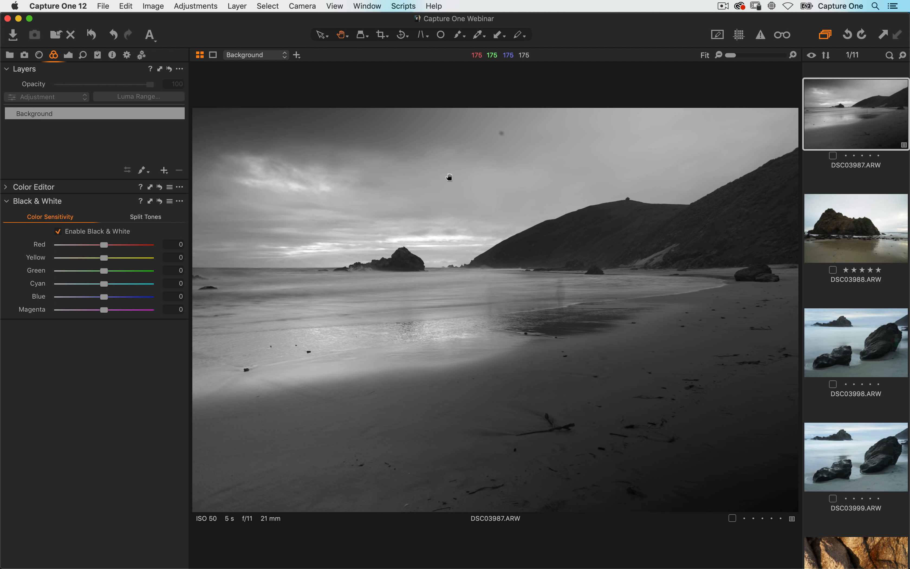
- Create a new variant of DSC03987.ARW and compare it with the black-and-white variant
left_click(153, 5)
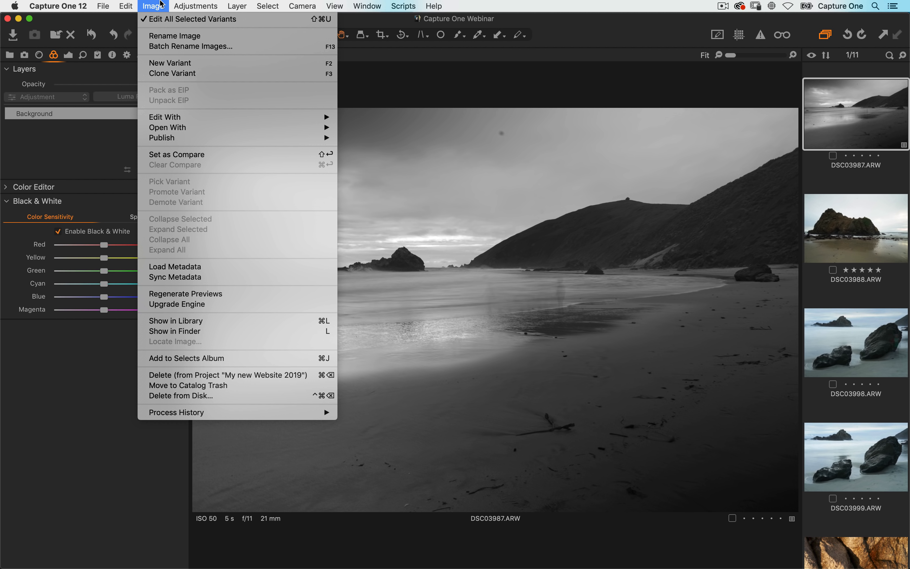
left_click(180, 64)
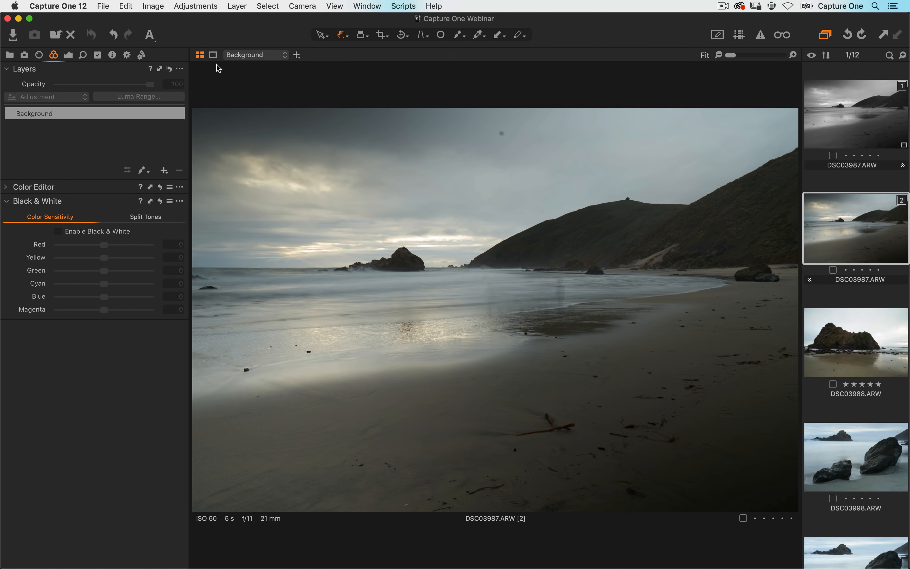
left_click(832, 138)
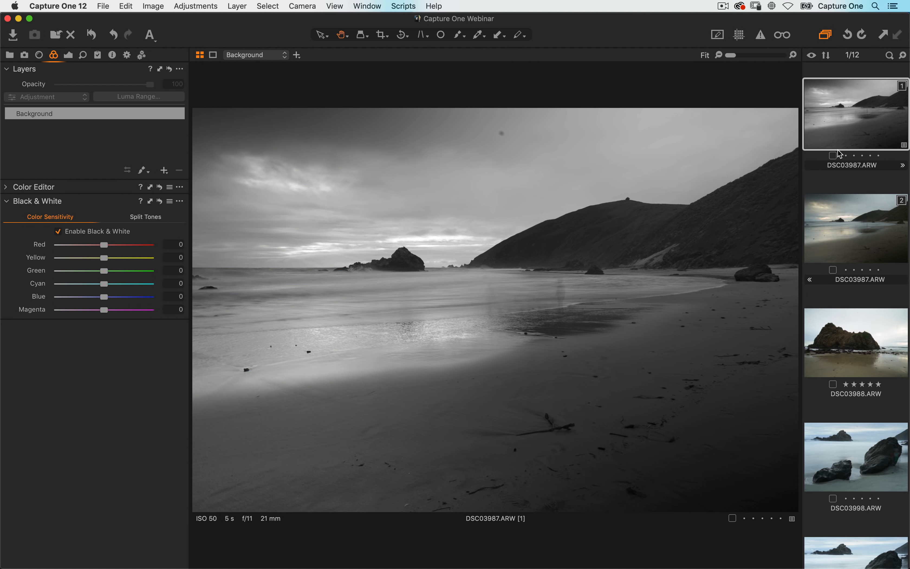
left_click(831, 224)
left_click(853, 284)
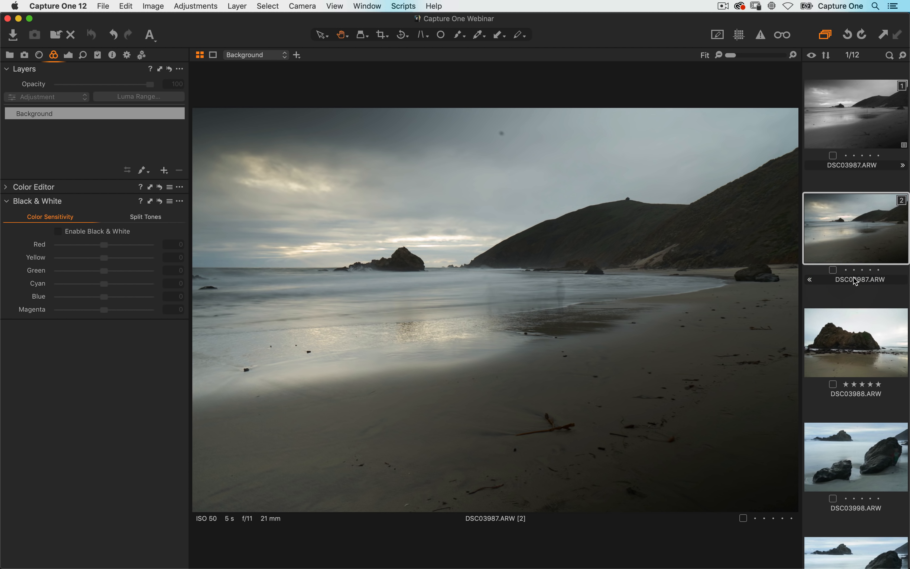
- Clone the unadjusted colour variant of DSC03987.ARW and set the clone's exposure to 0.31, contrast to 7 and clarity to 42
left_click(162, 6)
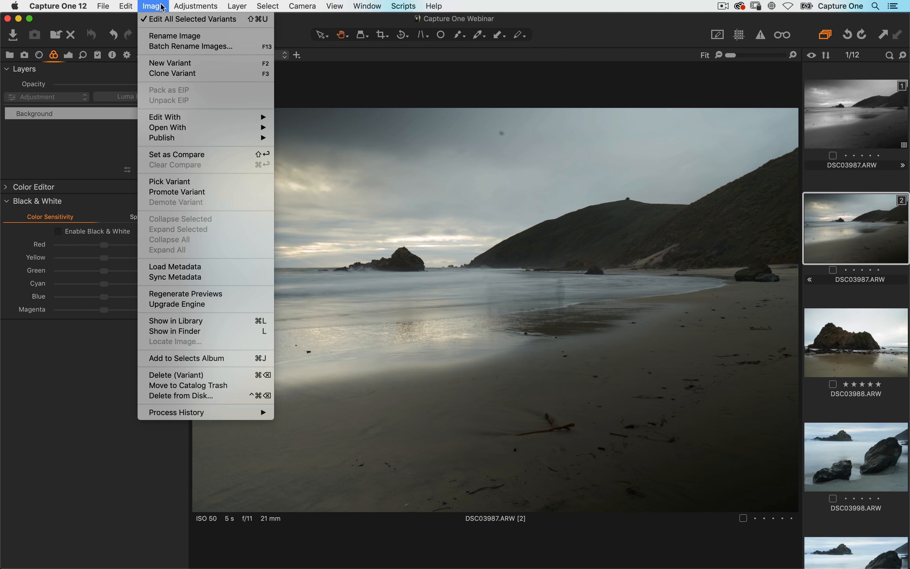
left_click(179, 73)
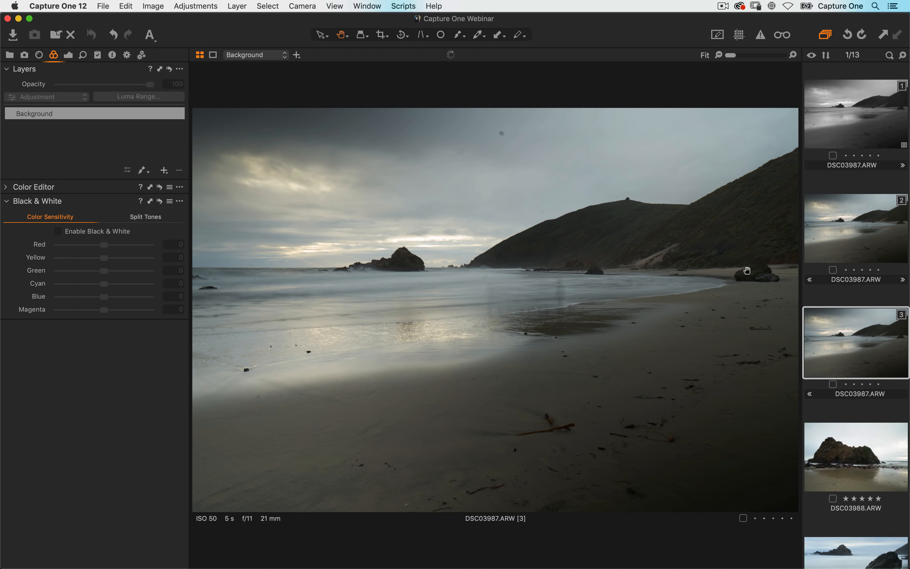
left_click(68, 55)
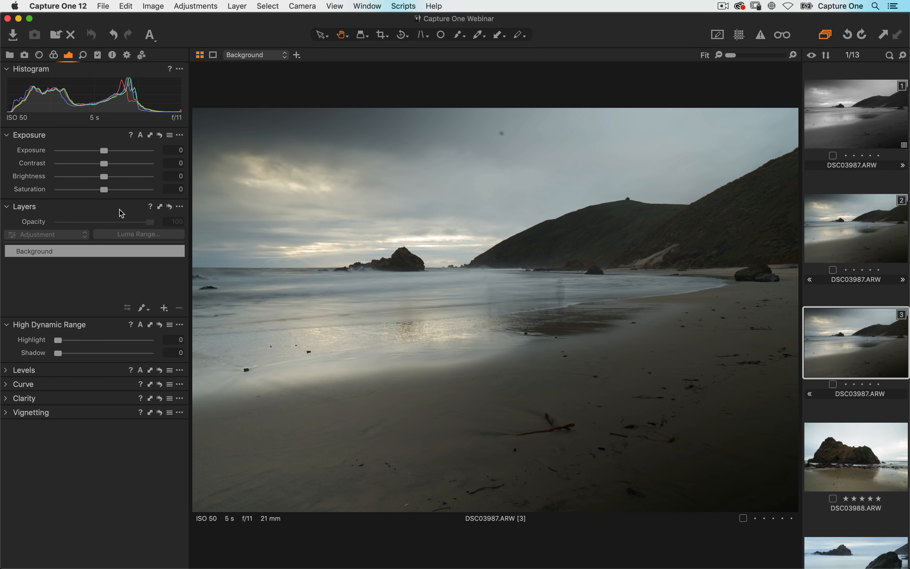
left_click_drag(106, 151, 110, 151)
left_click_drag(104, 163, 110, 163)
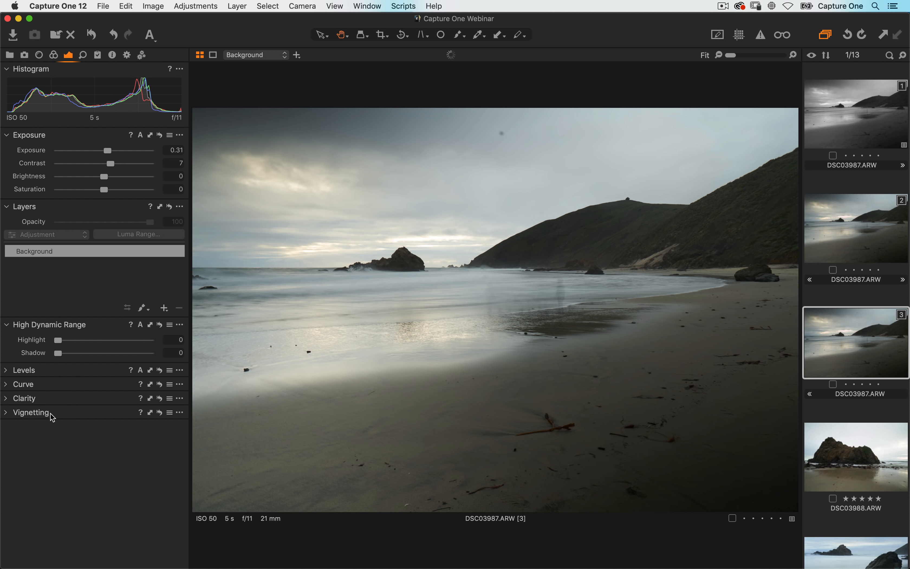
left_click(9, 397)
left_click_drag(103, 428, 123, 428)
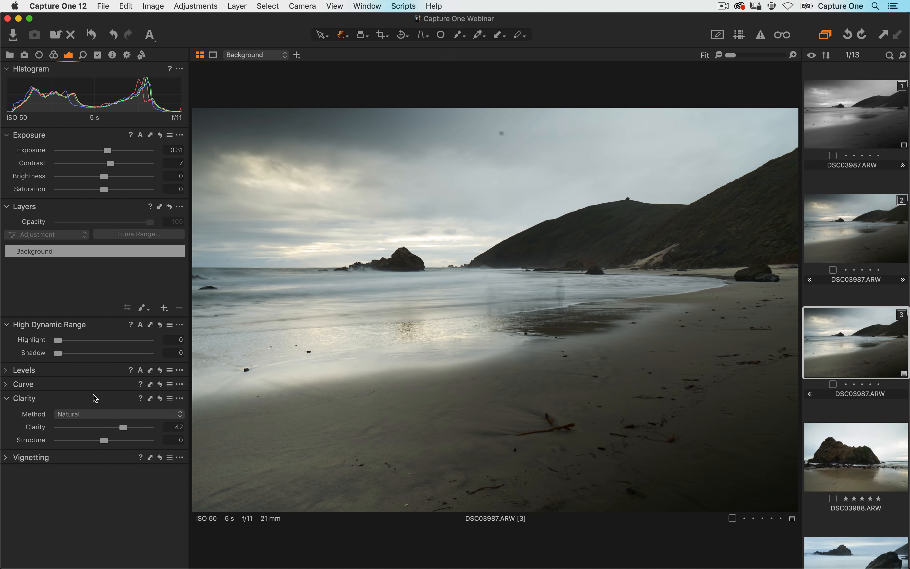
left_click(852, 240)
left_click(842, 165)
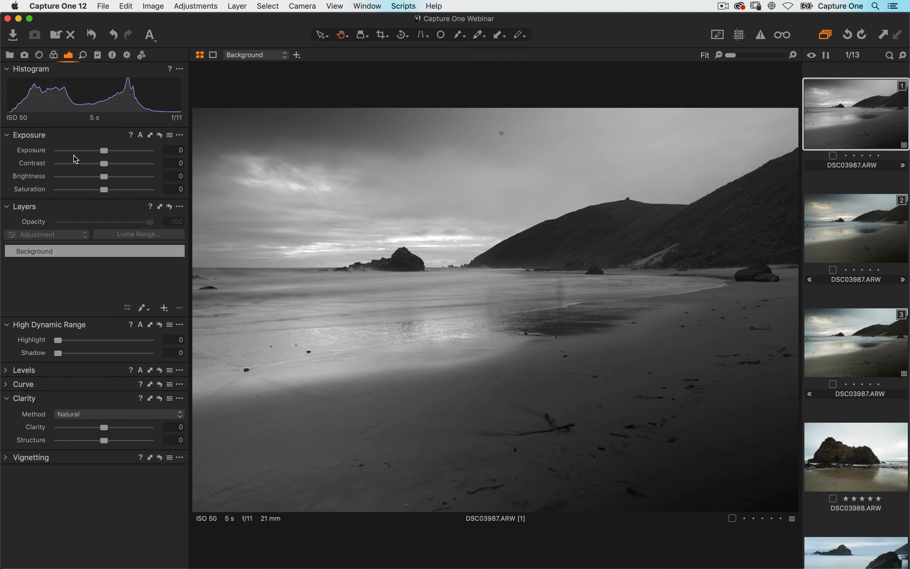
- Collapse the Commercial Work group and browse the catalog's All Images collection as a full thumbnail grid with the viewer hidden
left_click(10, 55)
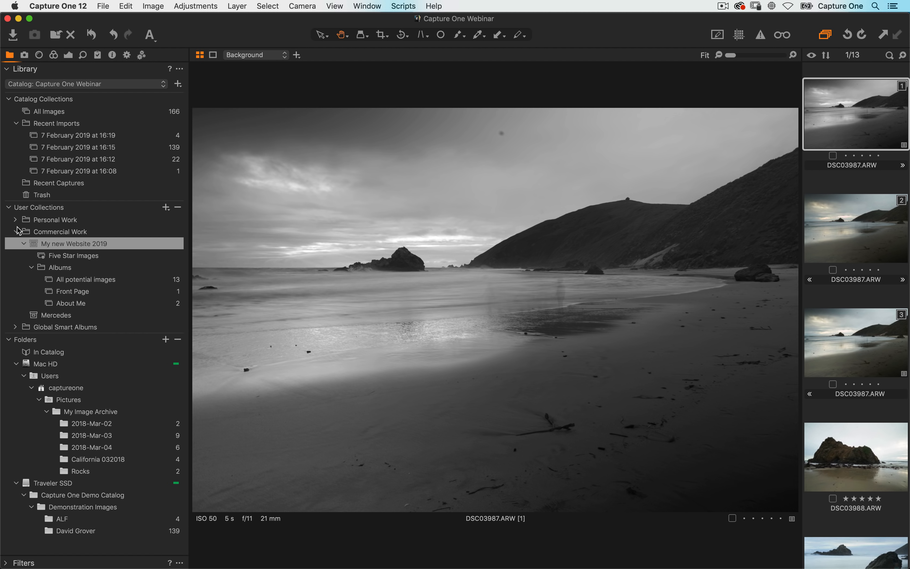
left_click(16, 236)
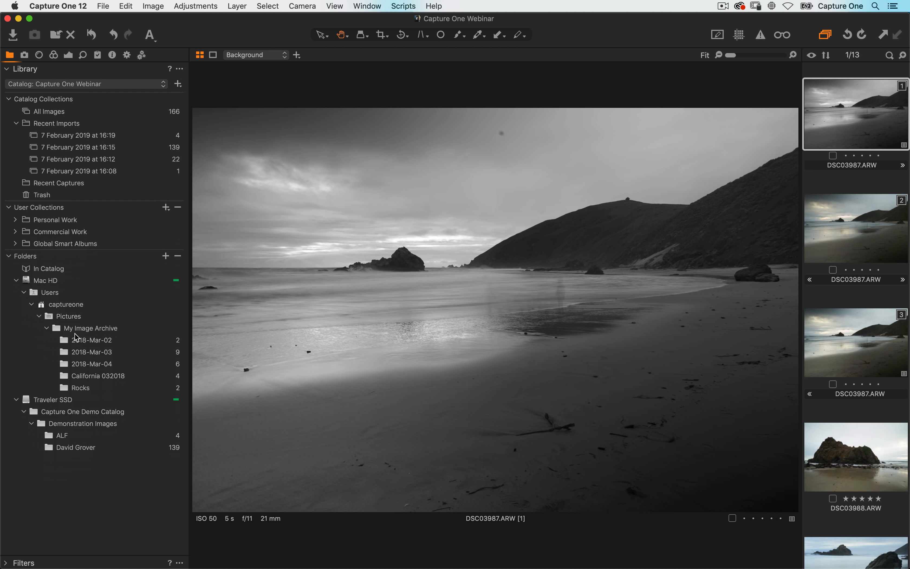
left_click(89, 112)
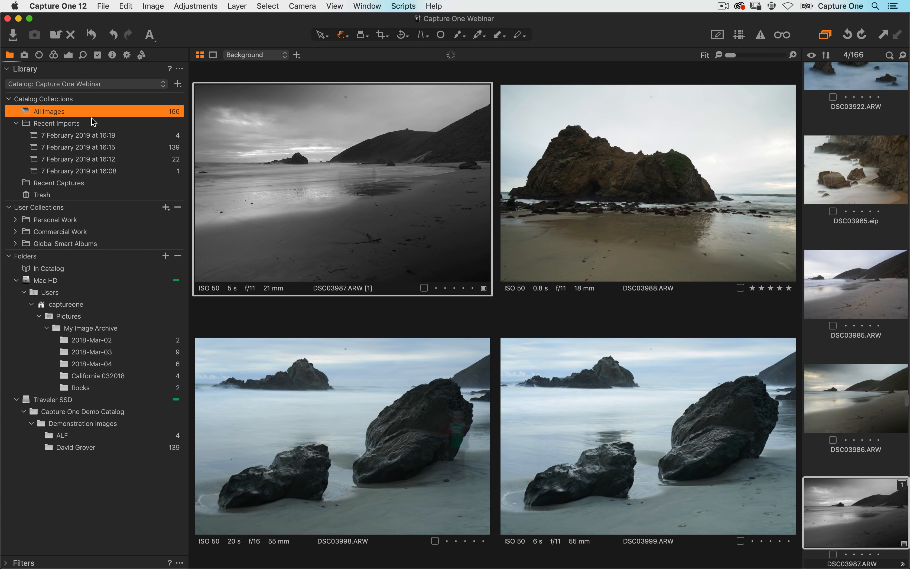
left_click(832, 129)
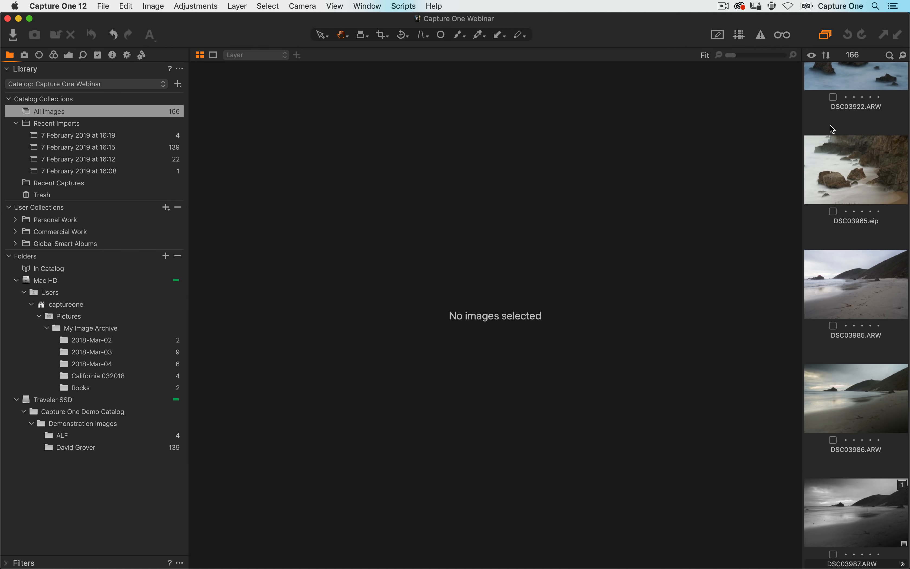
key("alt+super+v")
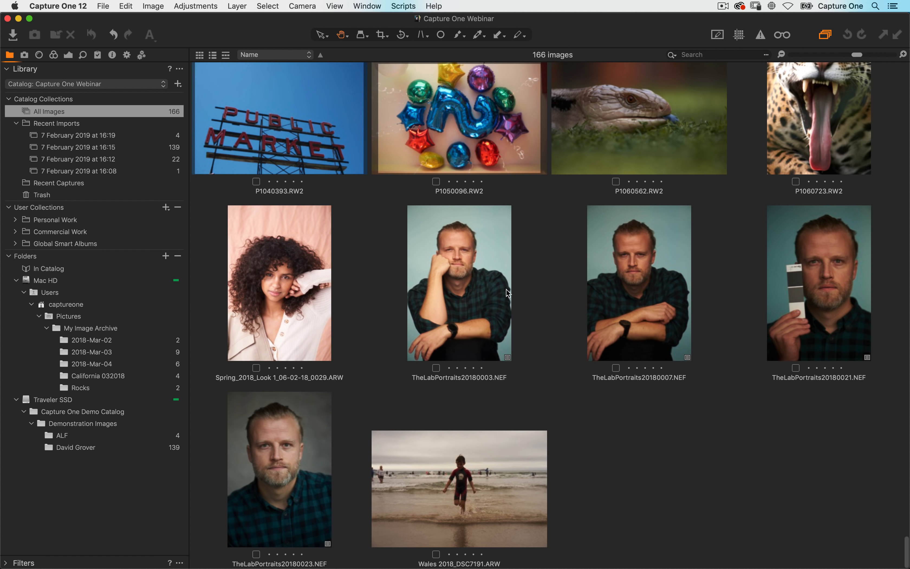
scroll(514, 251, "up", 8)
scroll(513, 251, "up", 15)
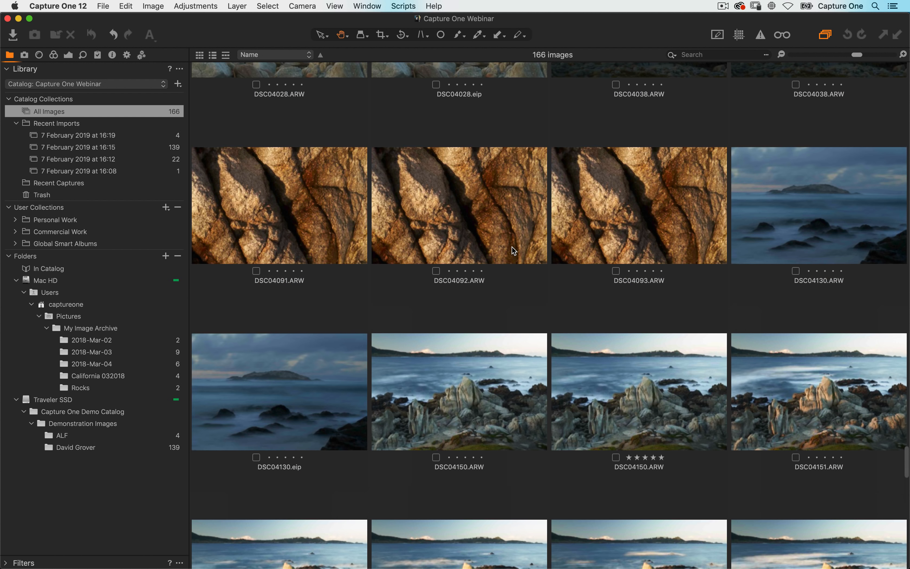
scroll(514, 251, "up", 15)
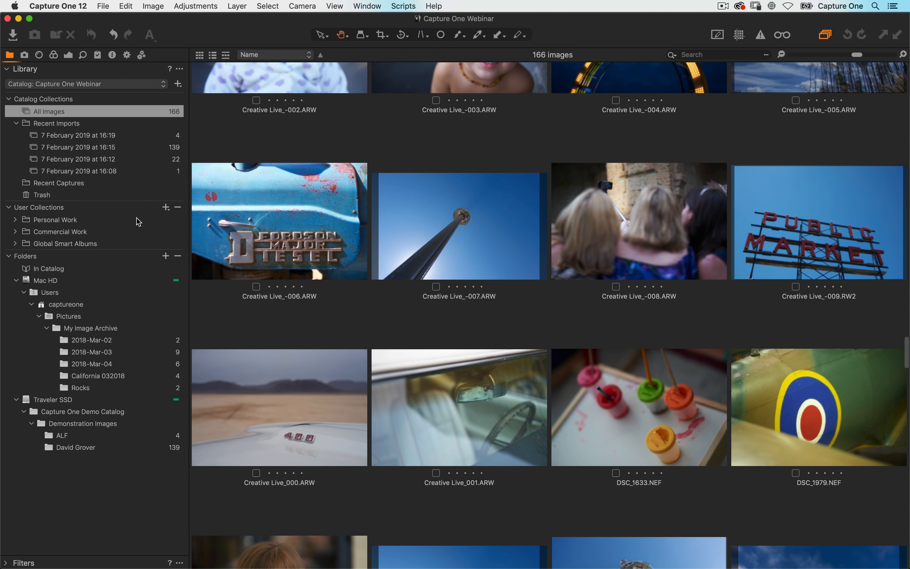
left_click(166, 207)
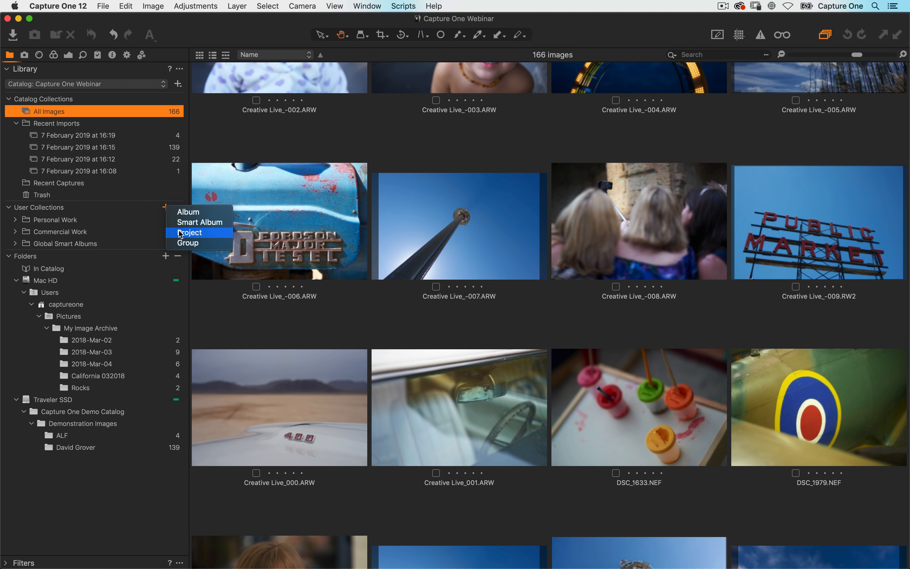
left_click(187, 222)
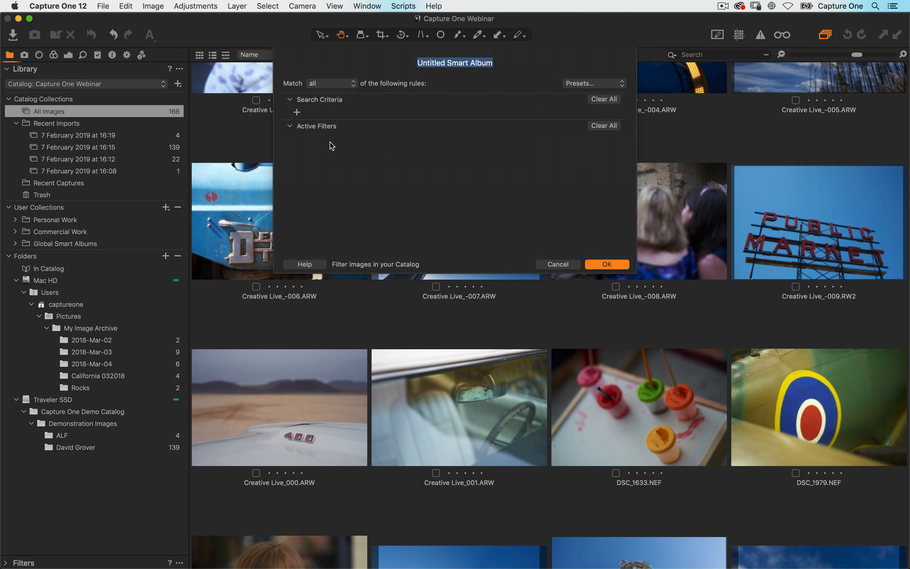
left_click(297, 113)
left_click(338, 113)
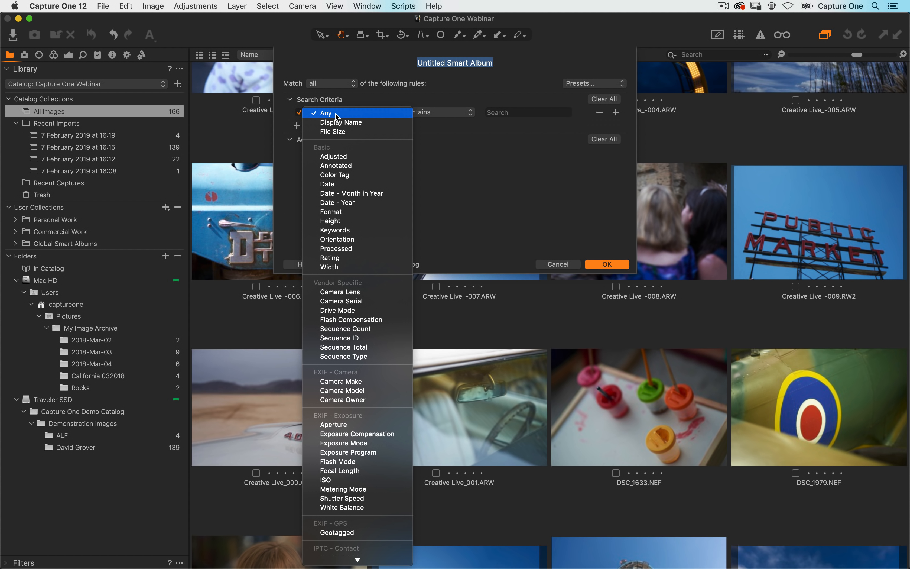
left_click(348, 292)
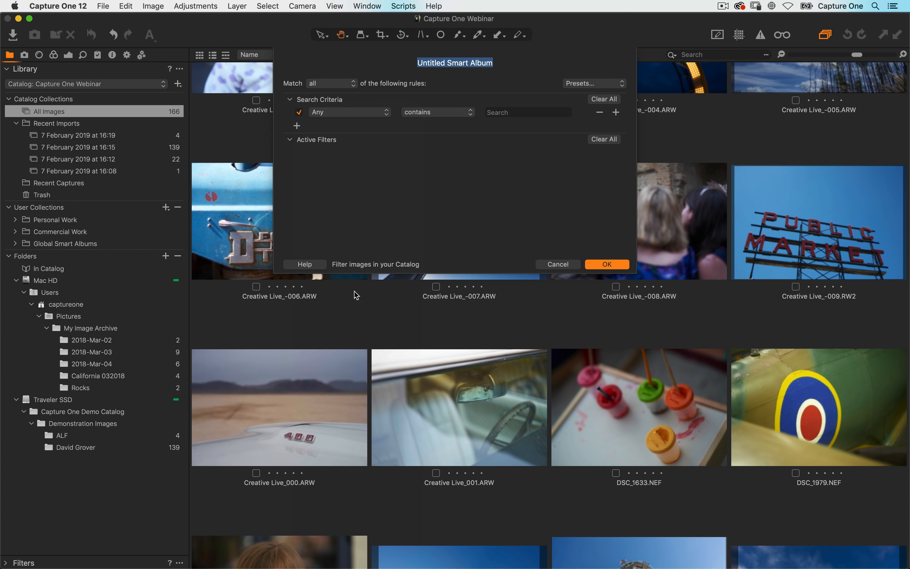
left_click(412, 114)
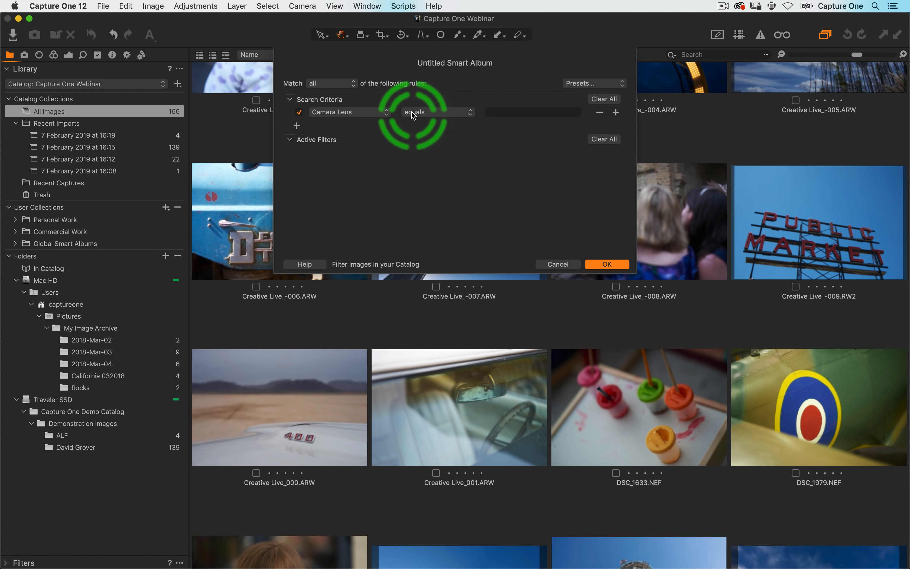
left_click(502, 113)
left_click(440, 113)
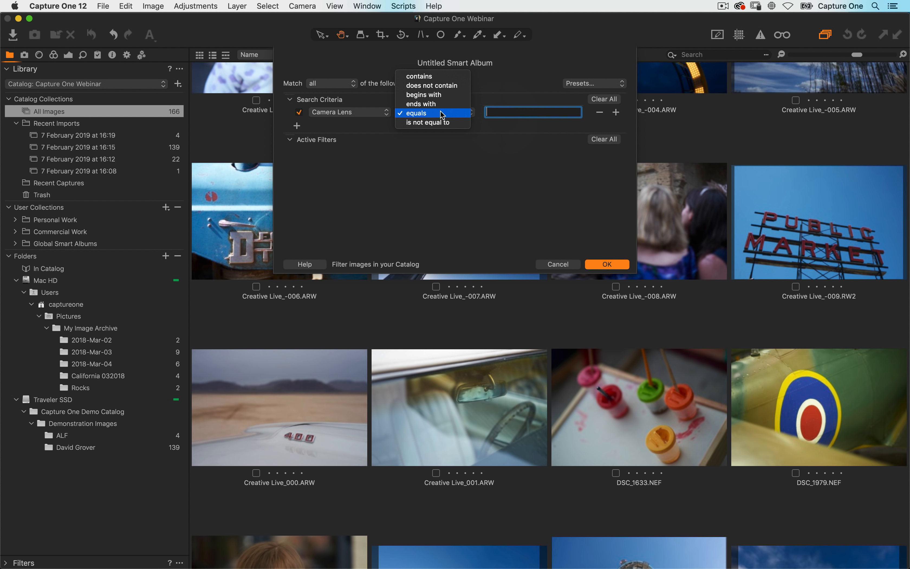
left_click(478, 220)
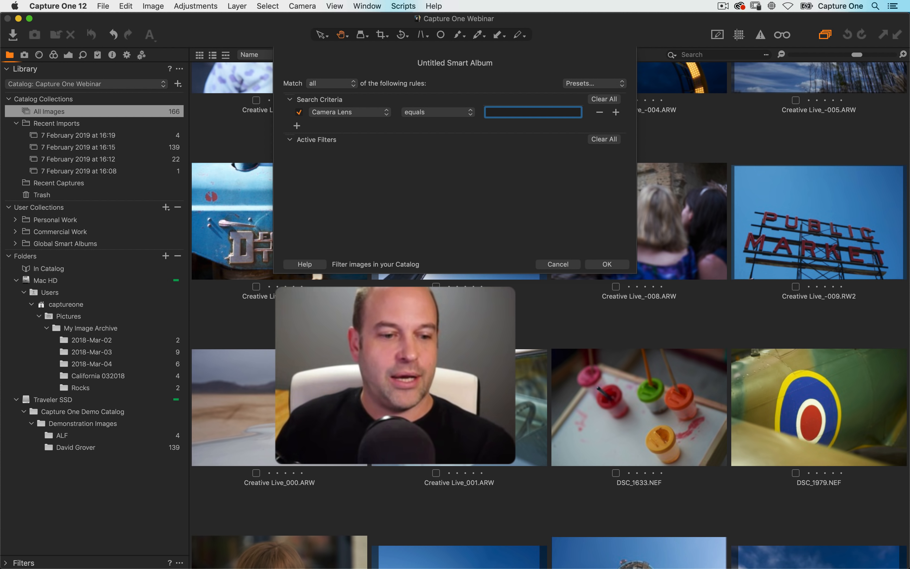
left_click(505, 116)
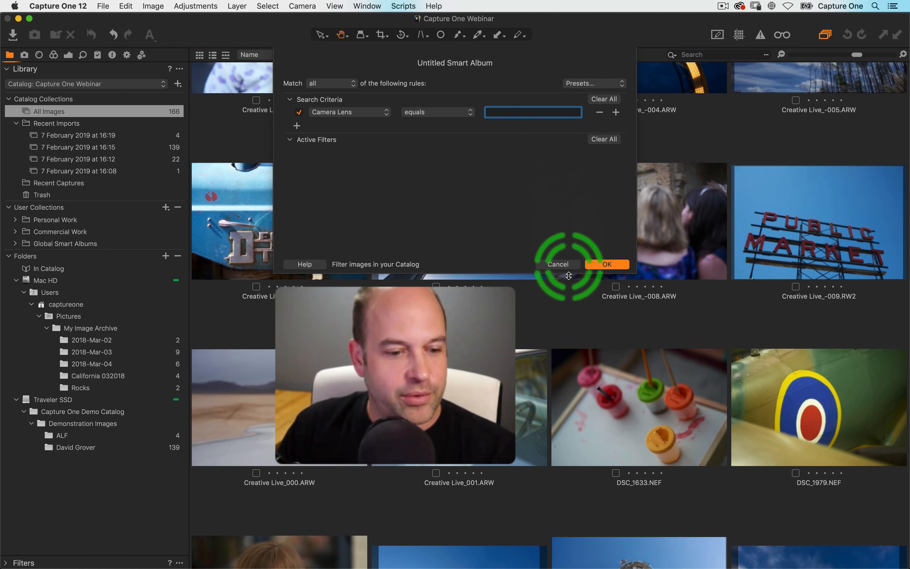
left_click(552, 264)
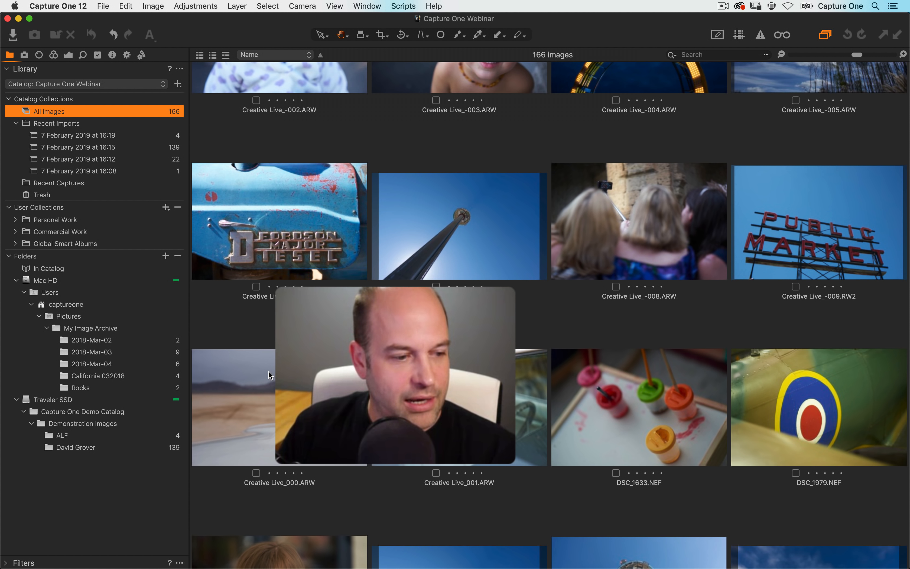
- Expand the Filters tool and compare its entries for the New Website album in Personal Work with those for All Images
left_click(15, 563)
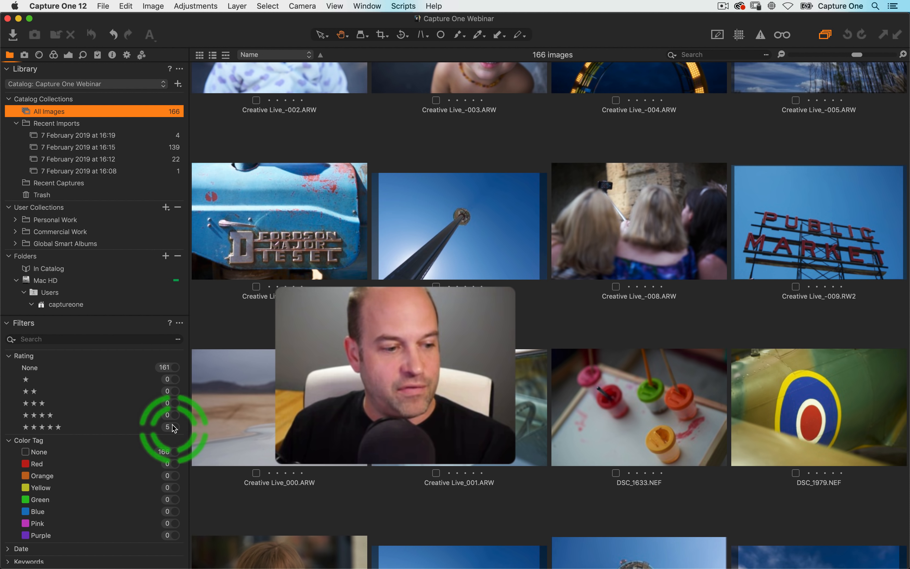
left_click(15, 220)
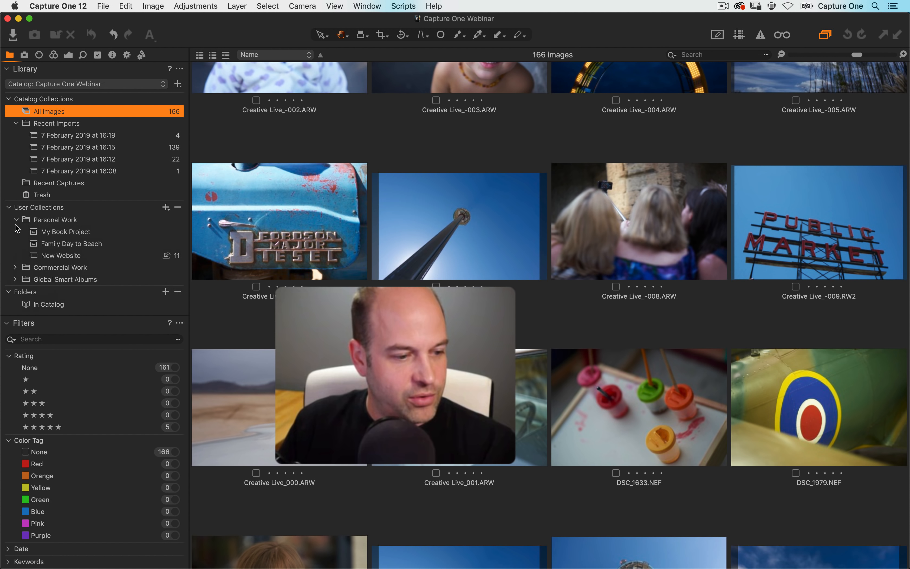
left_click(45, 255)
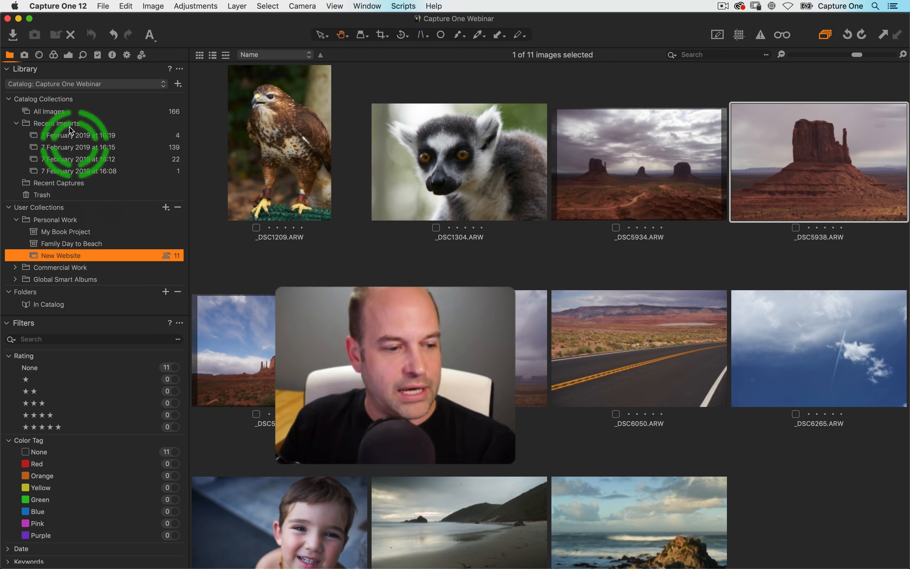
left_click(54, 112)
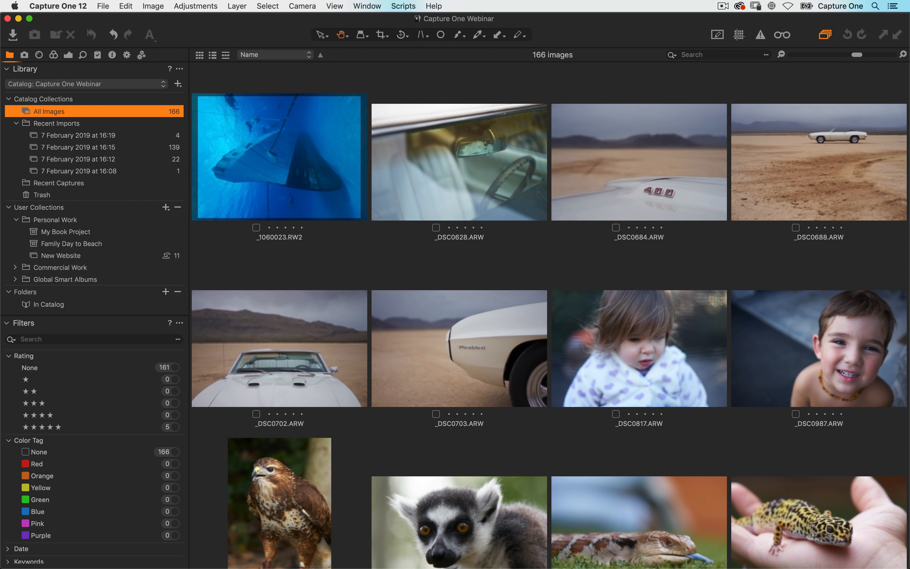
- Hide the Camera Lens category in the metadata filter visibility settings and show it again
scroll(82, 426, "down", 10)
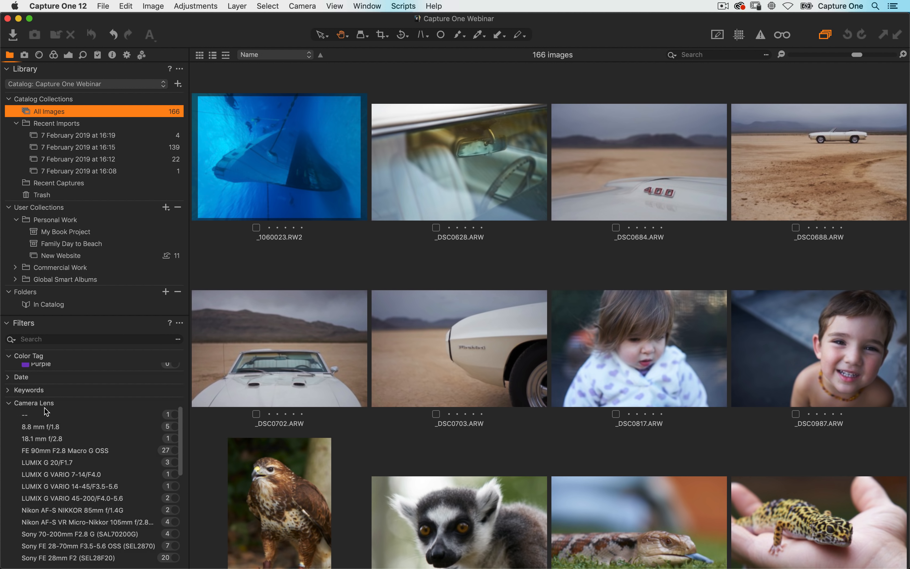
left_click(30, 405)
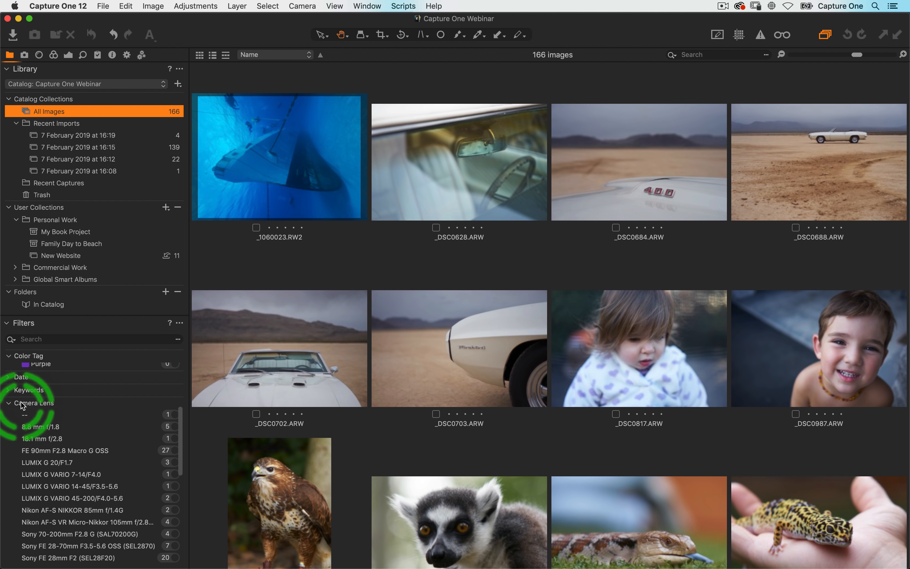
left_click(179, 323)
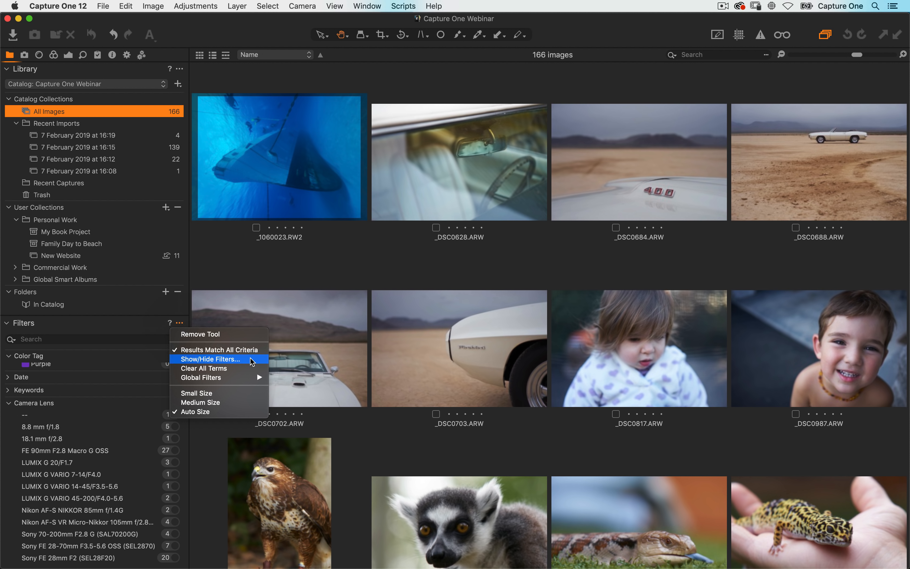
left_click(252, 361)
scroll(300, 506, "down", 3)
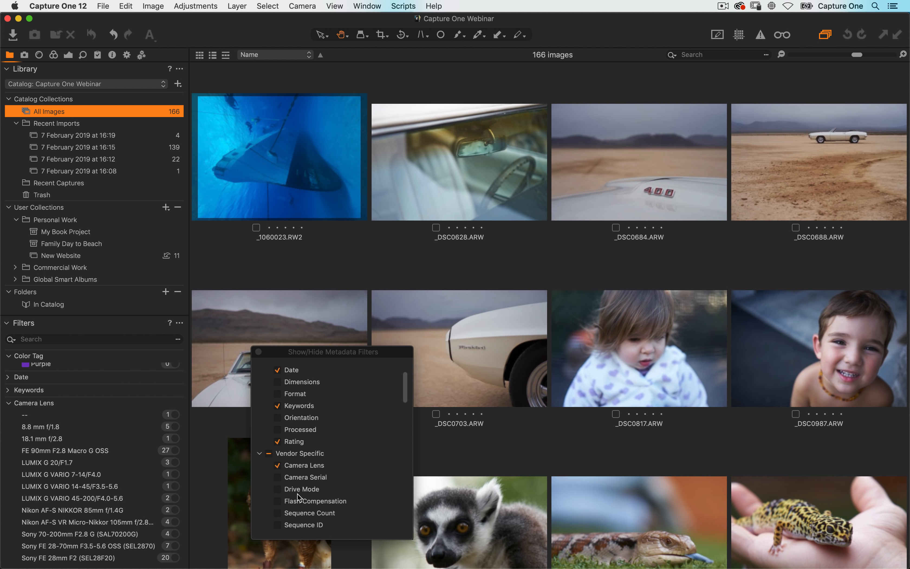
left_click(278, 456)
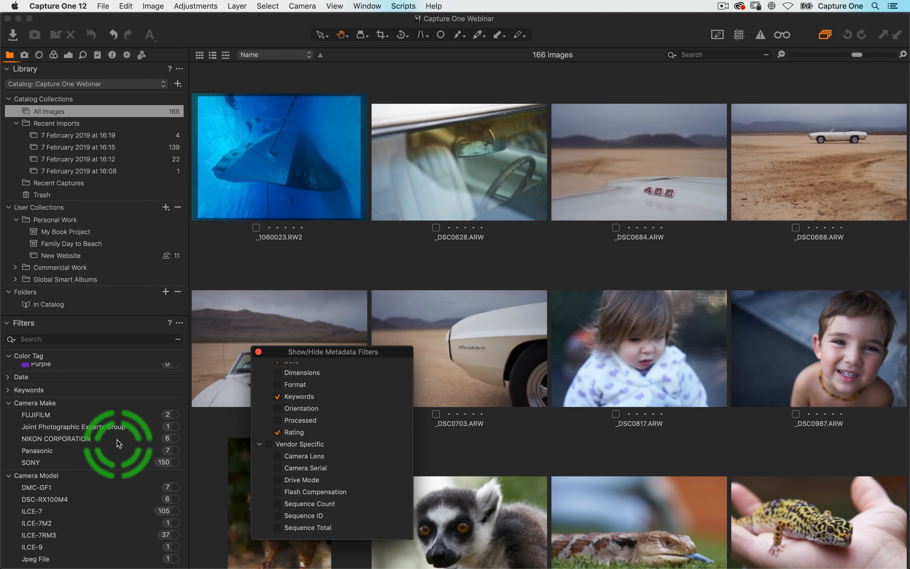
left_click(279, 457)
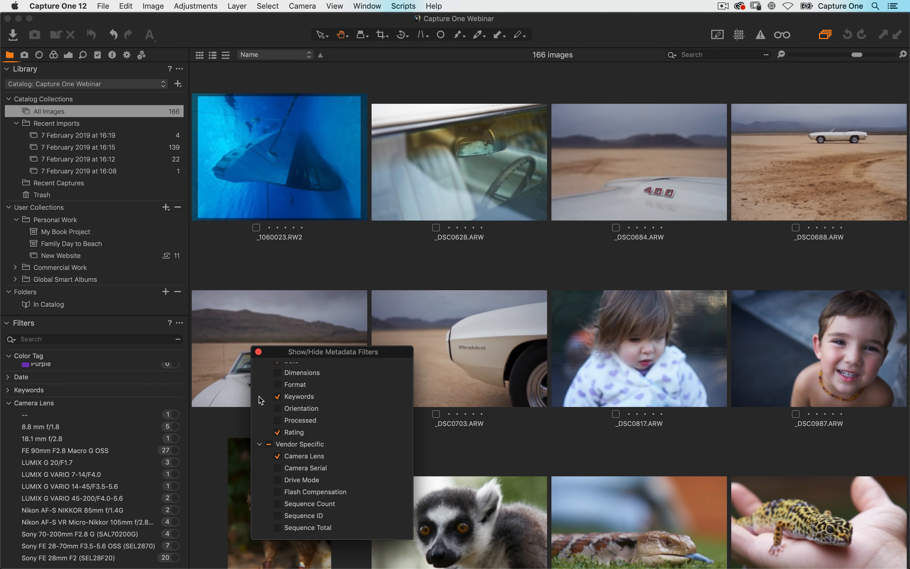
left_click(258, 350)
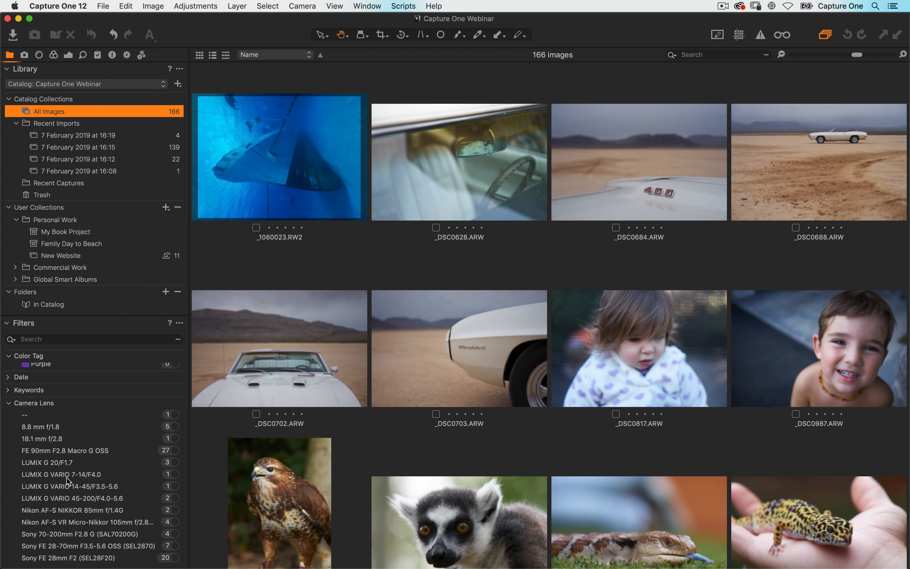
- Filter All Images by the Zeiss Sonnar T* FE 55 mm F1.8 ZA camera lens and browse the matching thumbnails
scroll(67, 478, "down", 4)
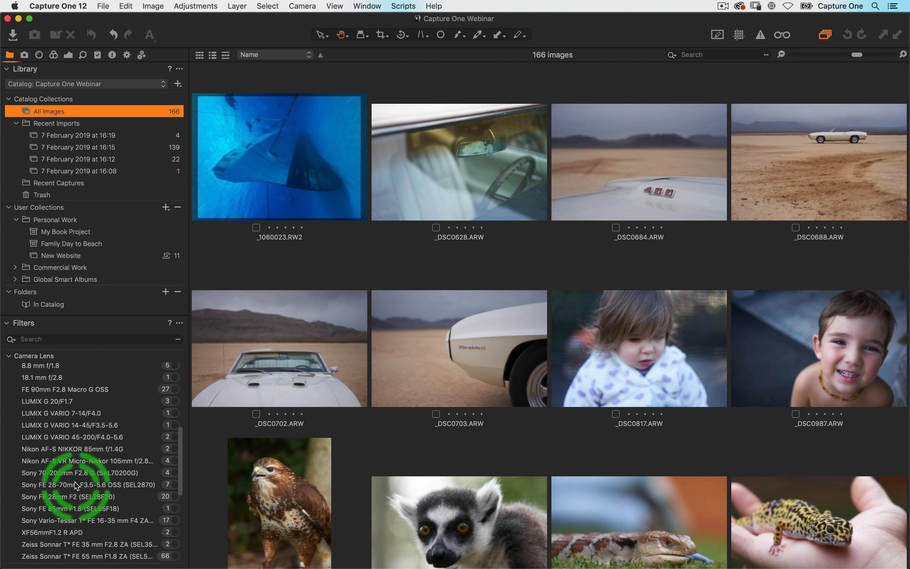
scroll(75, 485, "down", 4)
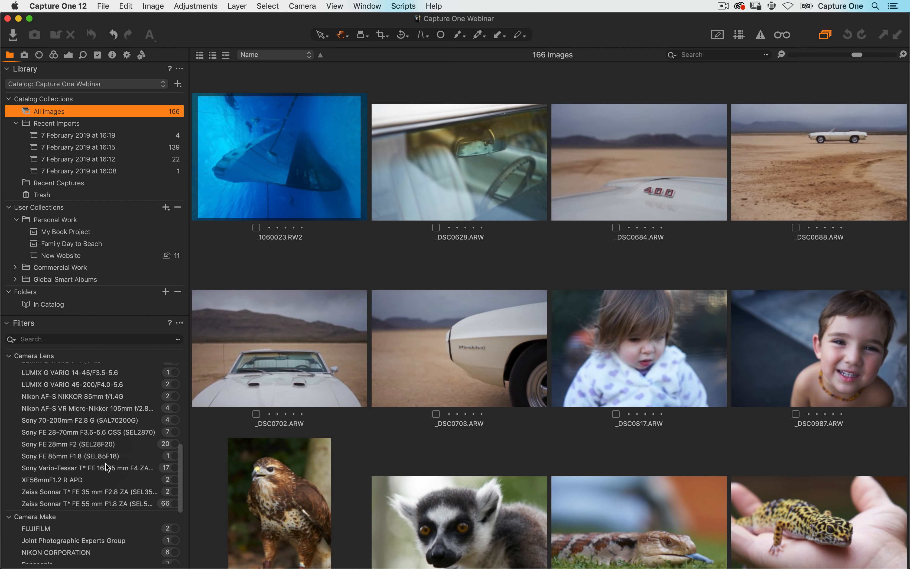
scroll(94, 461, "down", 3)
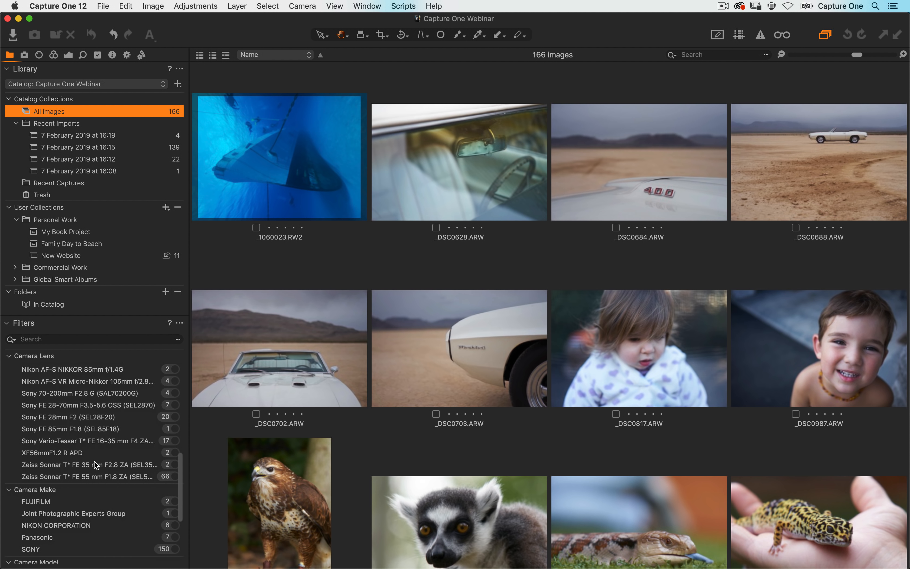
scroll(75, 455, "down", 1)
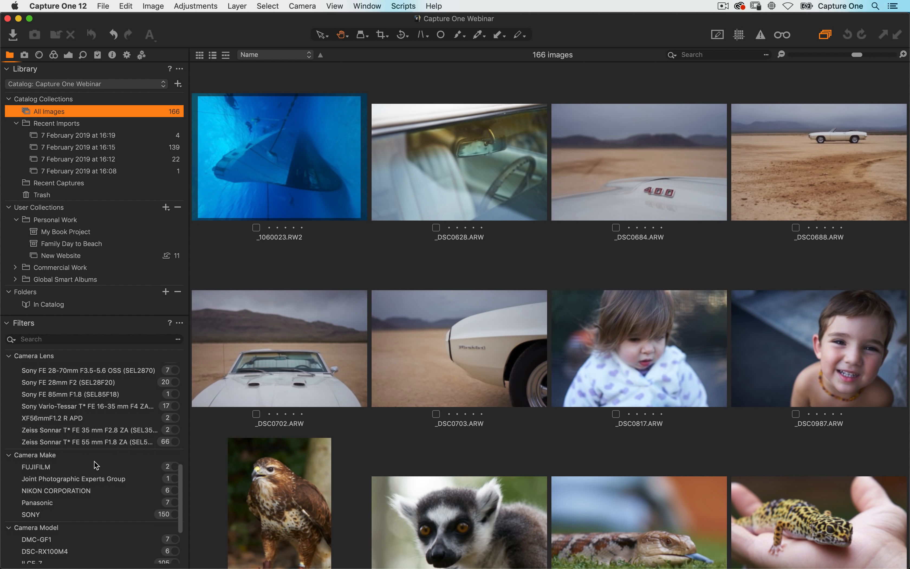
left_click(24, 439)
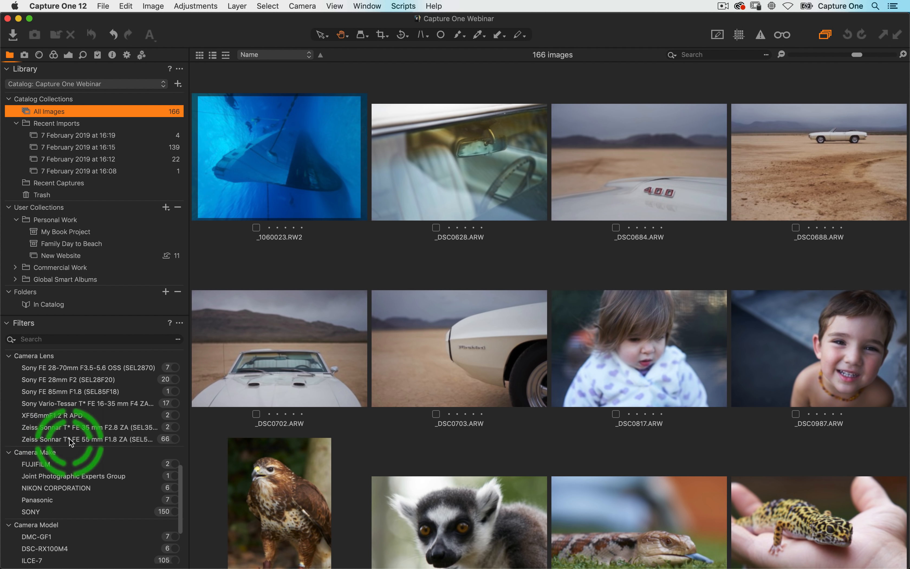
left_click(175, 439)
scroll(329, 413, "down", 5)
scroll(329, 414, "down", 14)
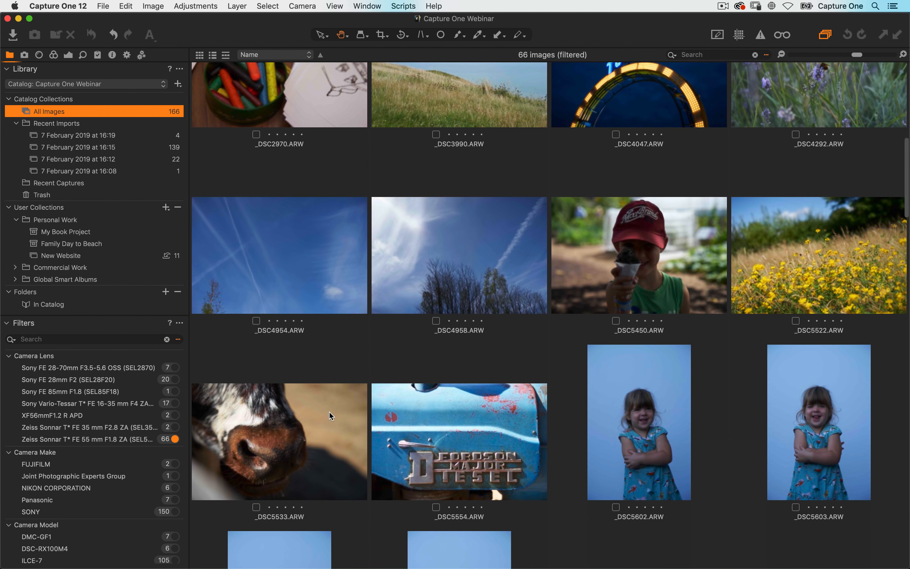
scroll(329, 414, "up", 12)
scroll(329, 384, "up", 4)
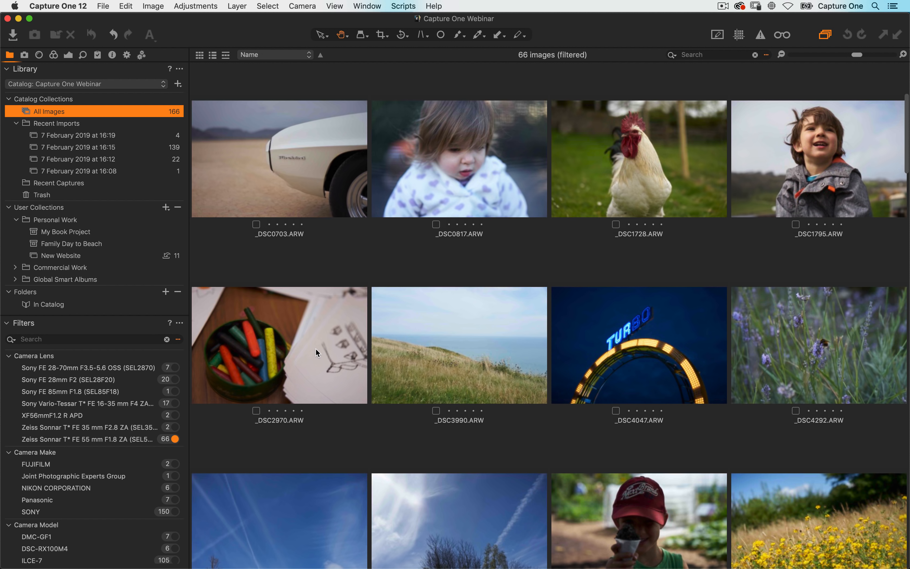
- Create a smart album named Sony 55mm Lens Shots from the active lens filter through the advanced search
left_click(179, 340)
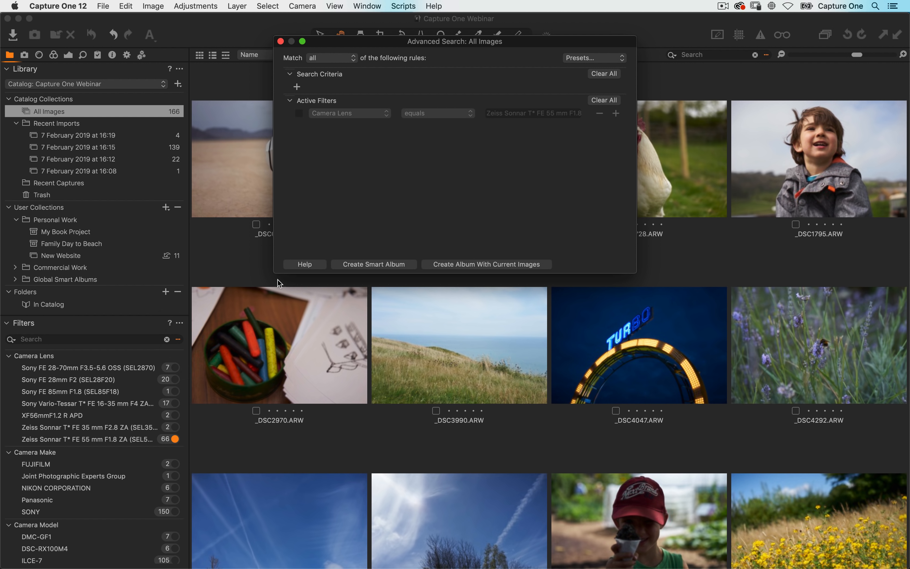
mouse_move(380, 120)
left_mouse_down()
mouse_move(585, 113)
mouse_move(527, 114)
left_mouse_up()
left_click(367, 265)
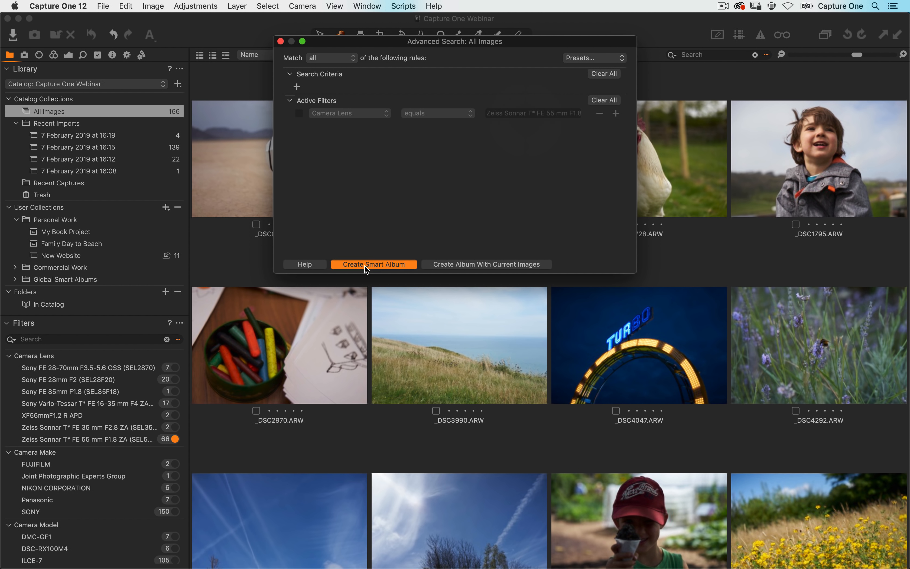
type("S")
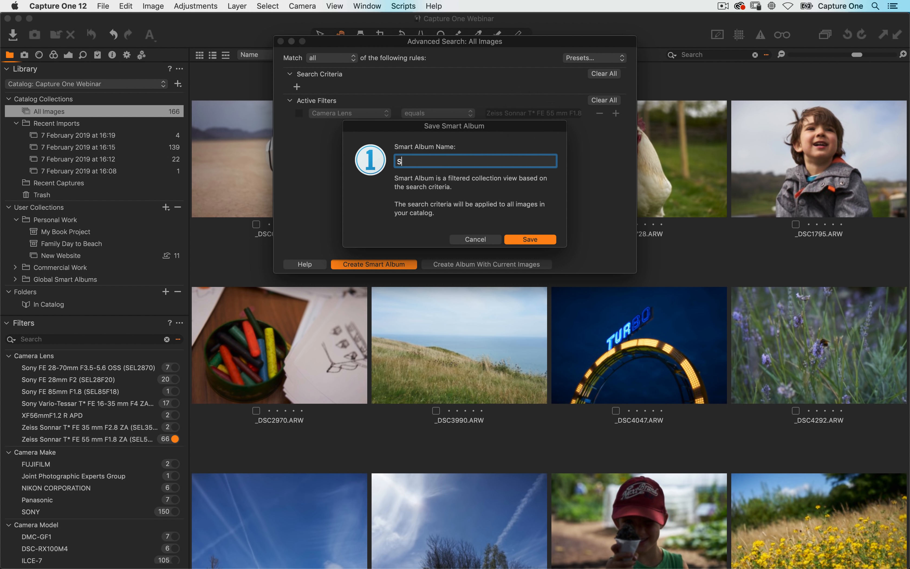
type("ony 55mm Lens Shots")
key("Return")
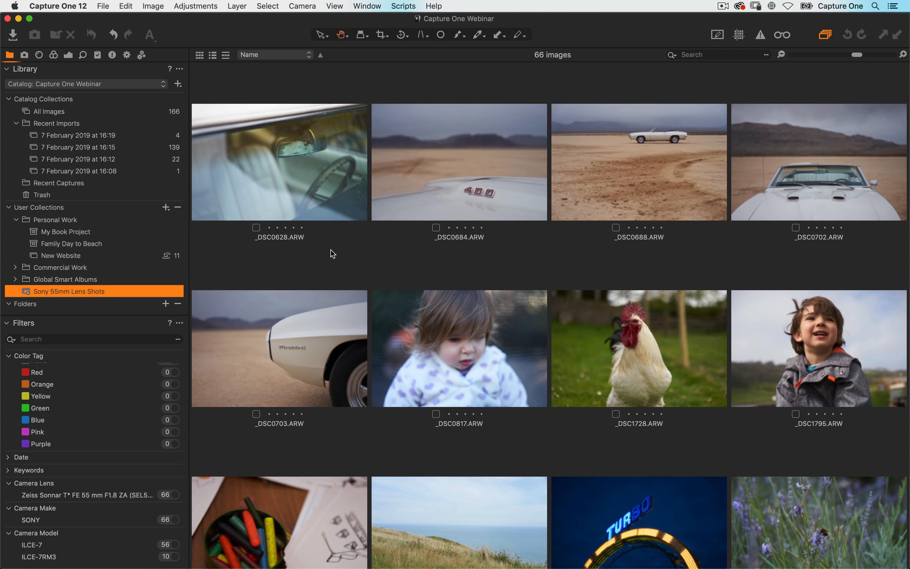
- Collapse the Personal Work group and move the Sony 55mm Lens Shots smart album into the Global Smart Albums group
left_click_drag(42, 290, 36, 210)
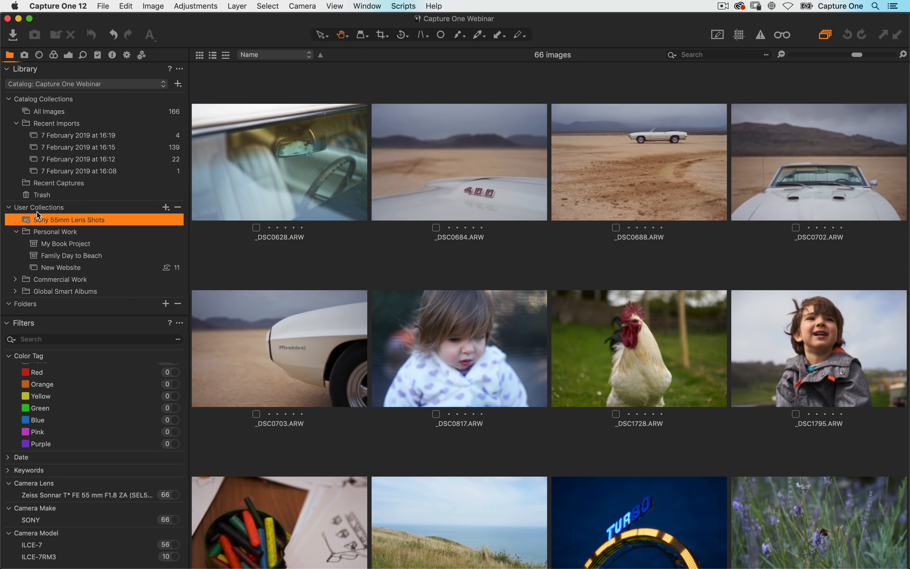
left_click(17, 232)
left_click_drag(57, 220, 44, 269)
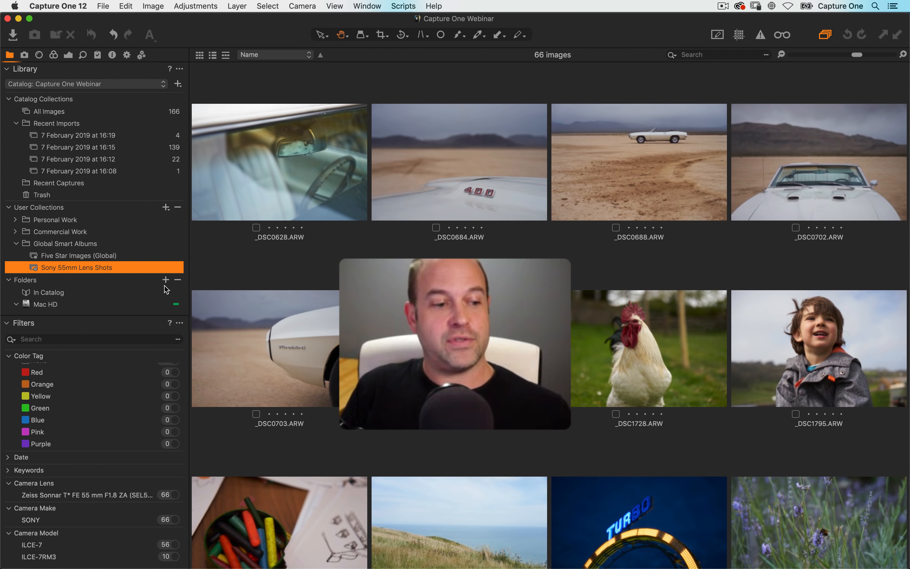
- Open the Five Star Images (Global) smart album for editing and add a Date - Year search criterion
left_click(85, 254)
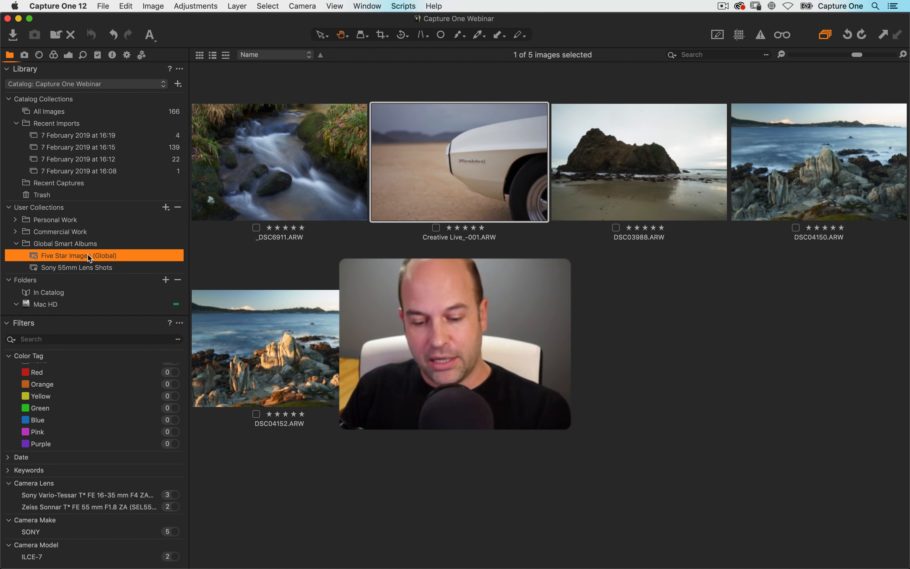
right_click(85, 255)
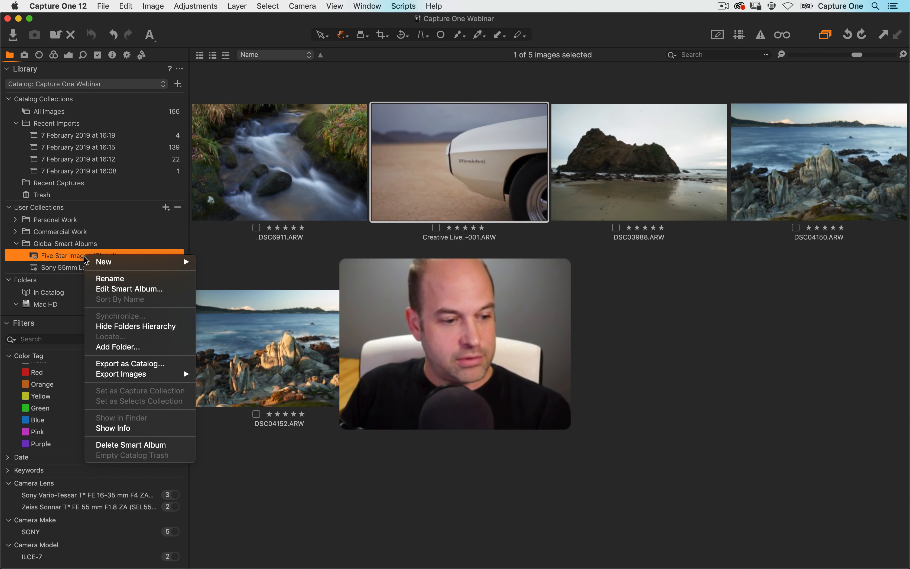
left_click(109, 293)
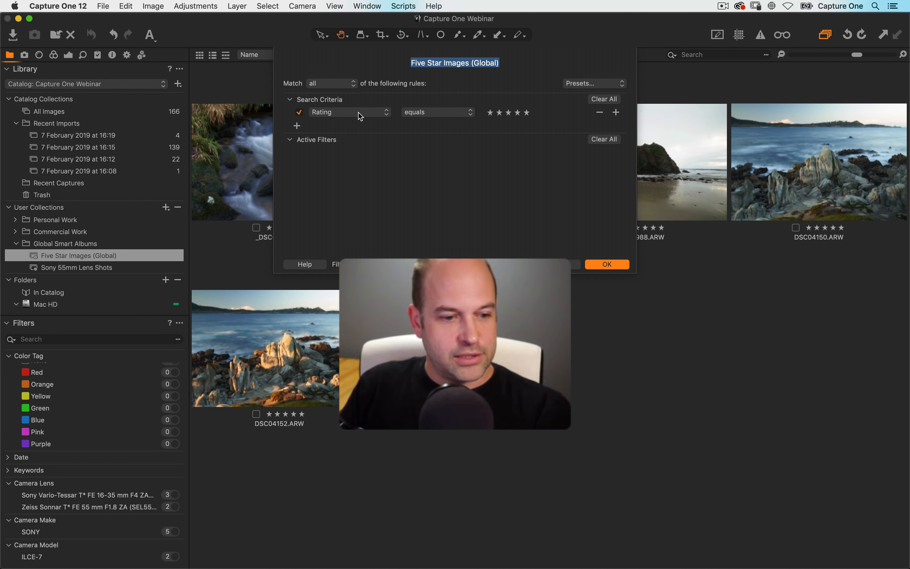
left_click(297, 126)
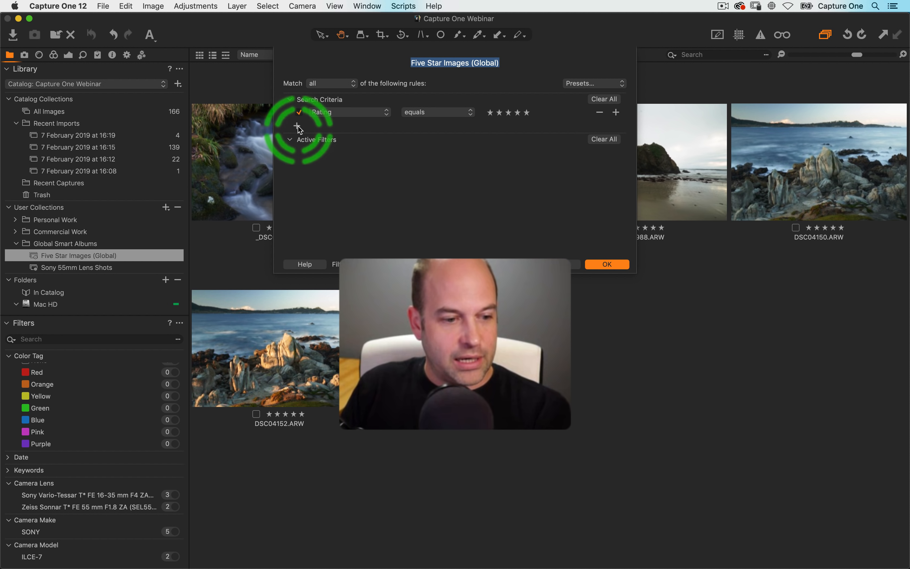
left_click(358, 125)
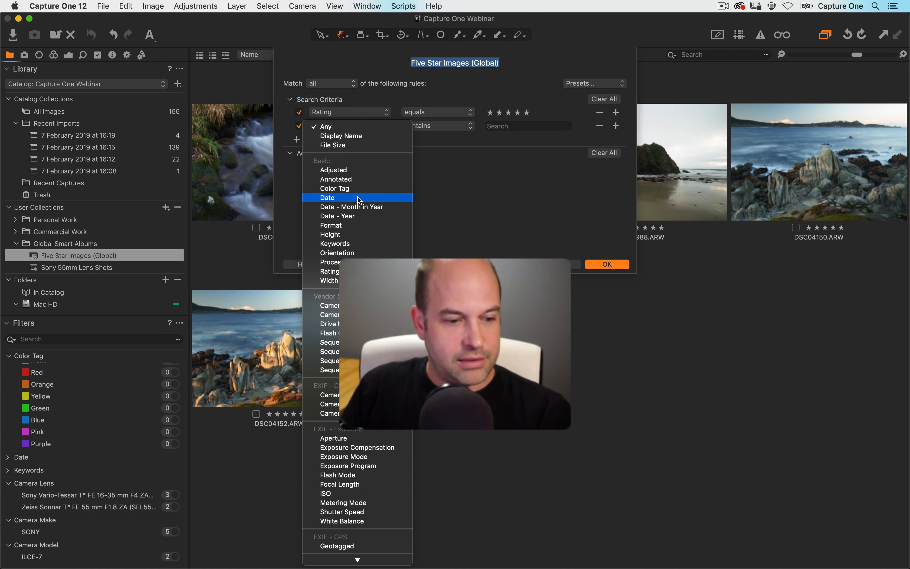
left_click(359, 217)
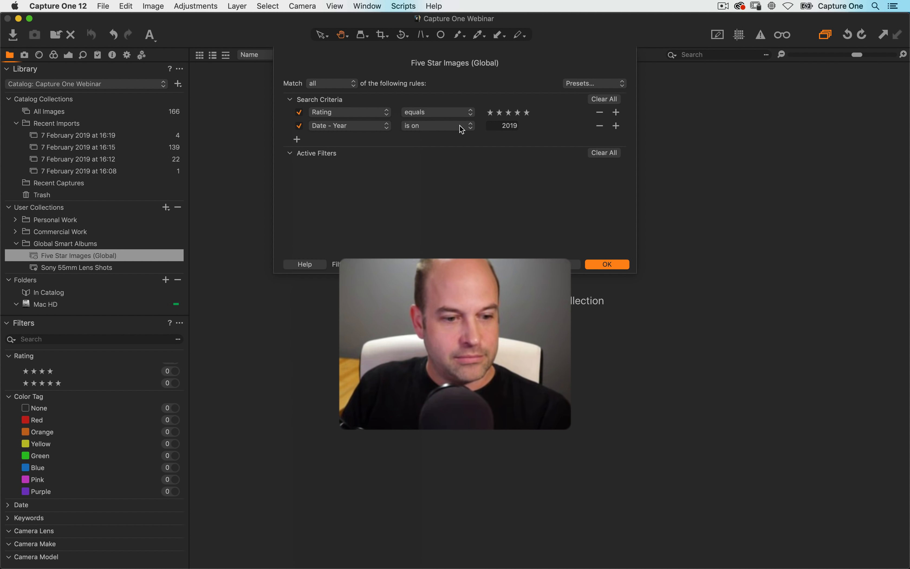
- Try 2016 and 2012 as the year in the Date - Year criterion
double_click(492, 124)
type("2016")
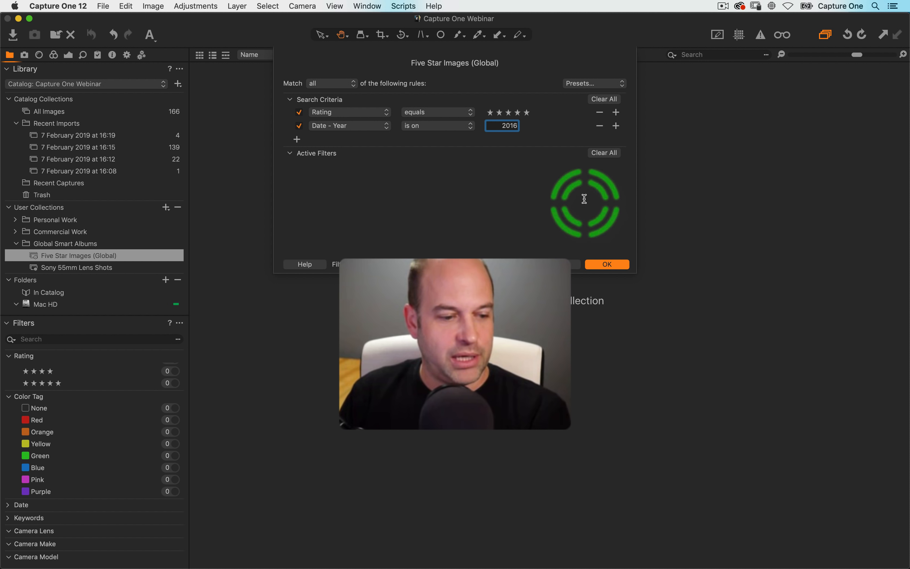
double_click(500, 125)
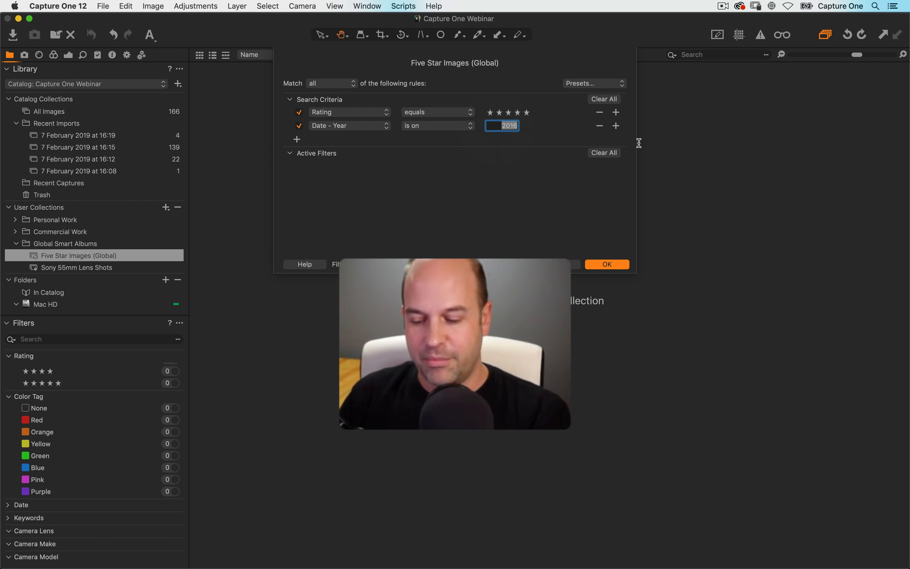
type("201")
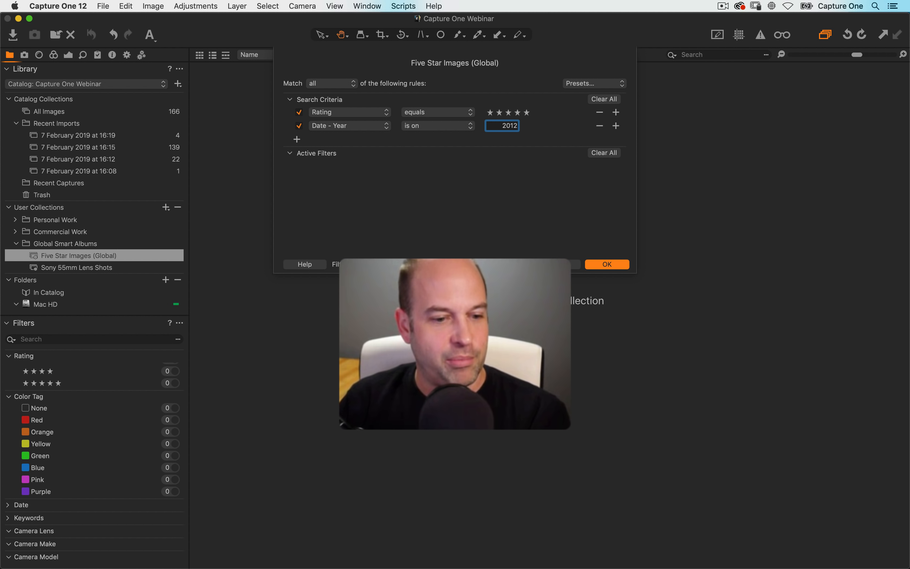
key("BackSpace")
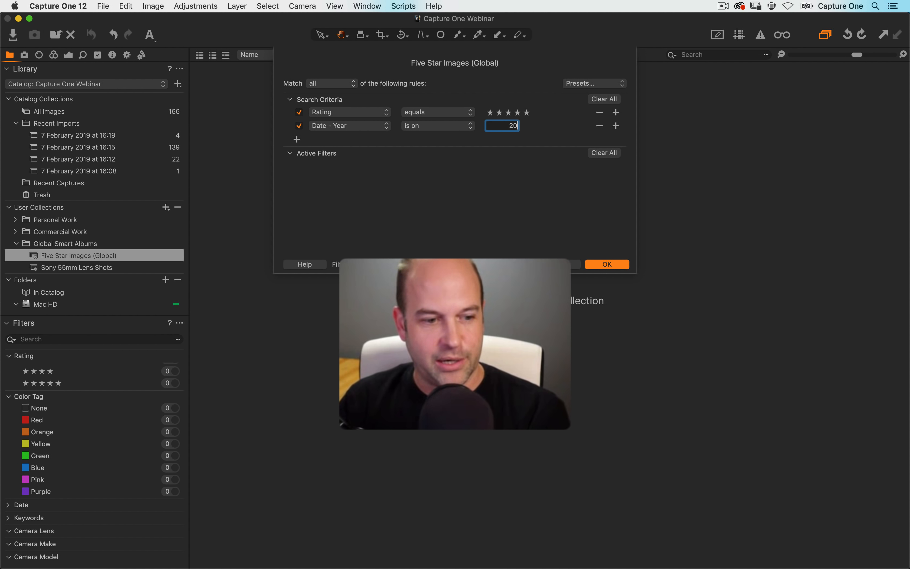
- Set the Five Star Images (Global) smart album to match any of its rules and save it without the Date - Year criterion
left_click(282, 84)
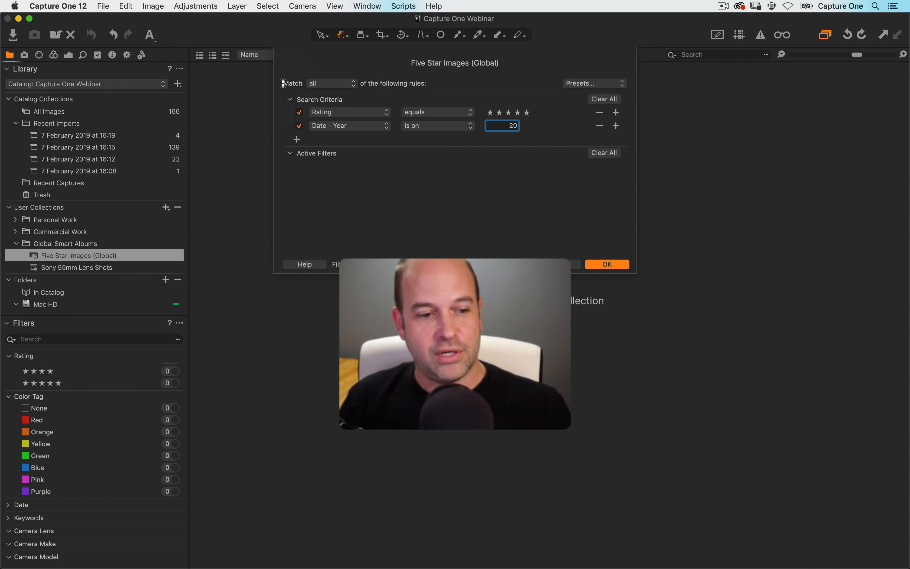
left_click(340, 83)
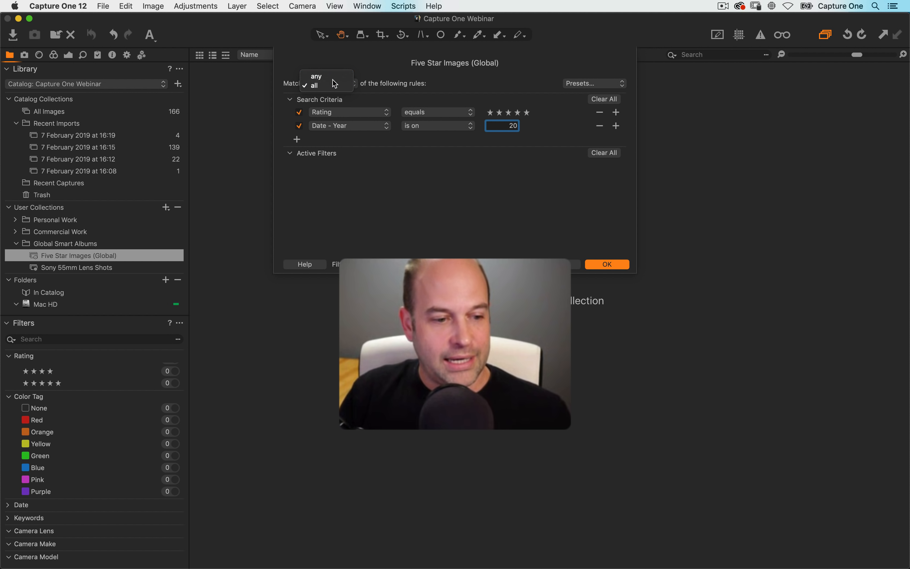
left_click(340, 80)
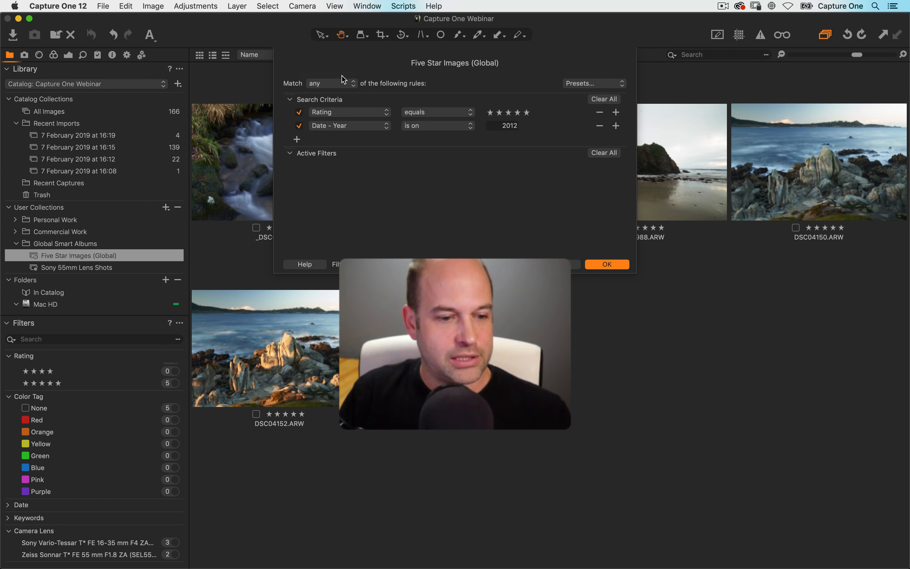
left_click(599, 125)
left_click(603, 265)
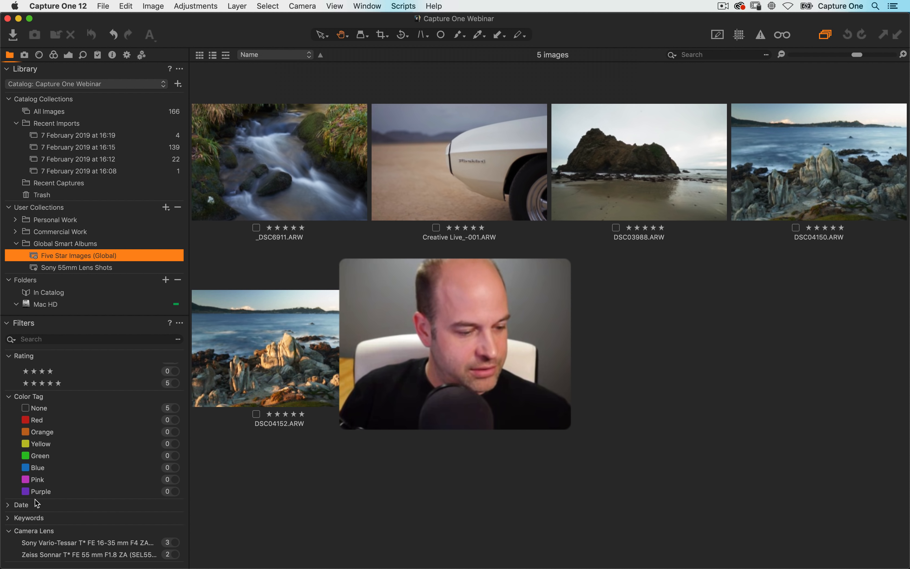
- Compare the Camera Lens, Camera Make and Camera Model filters for the five-star album with those for All Images
scroll(35, 499, "down", 3)
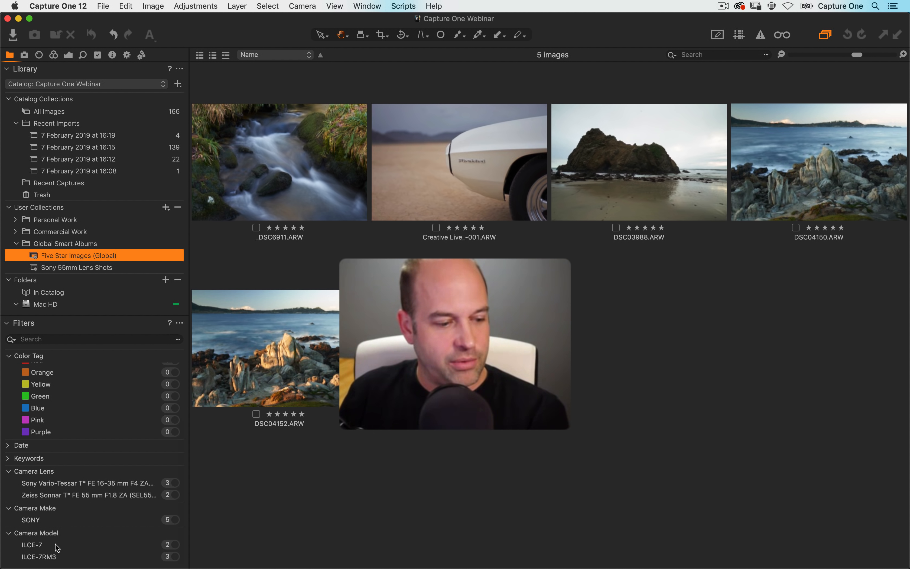
left_click(45, 112)
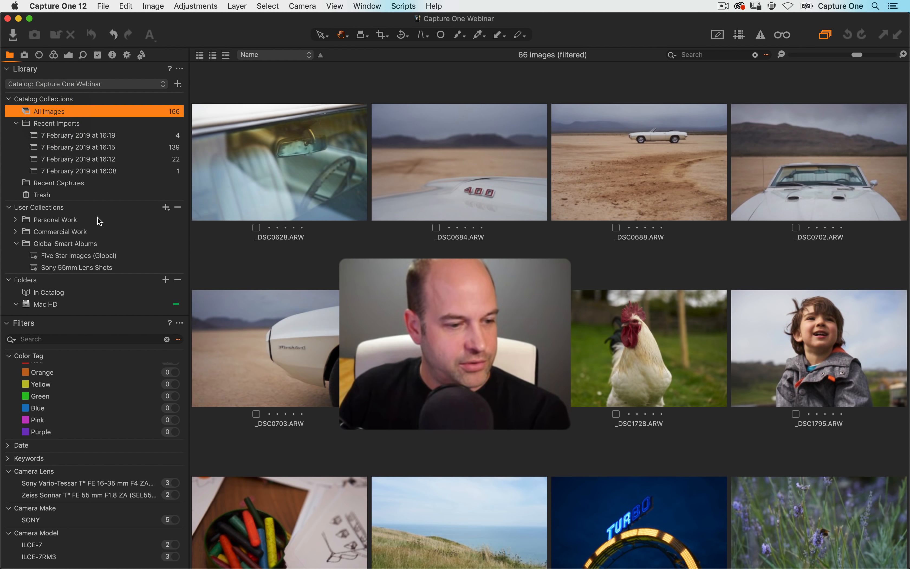
scroll(107, 519, "down", 5)
scroll(112, 523, "down", 10)
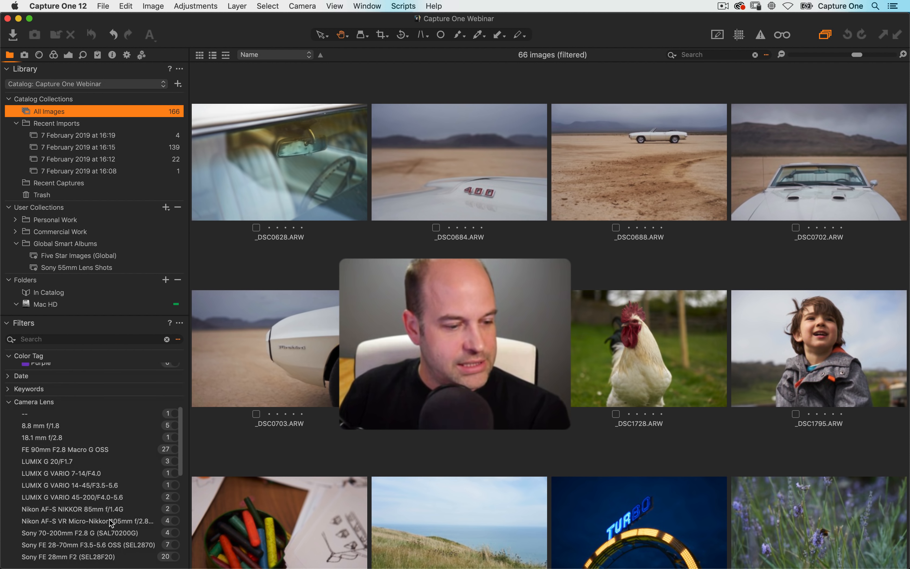
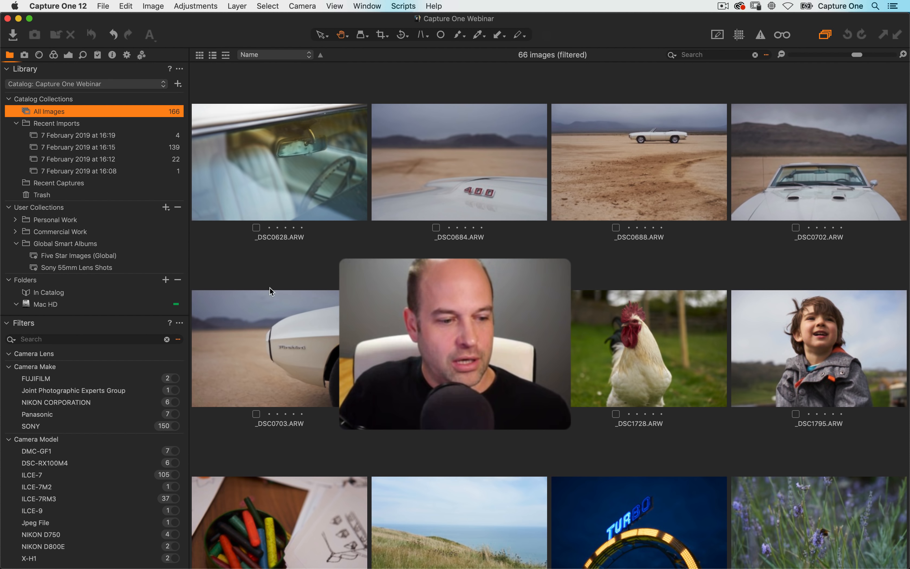
- Delete the image _DSC0628.ARW from disk and confirm the deletion
left_click(281, 198)
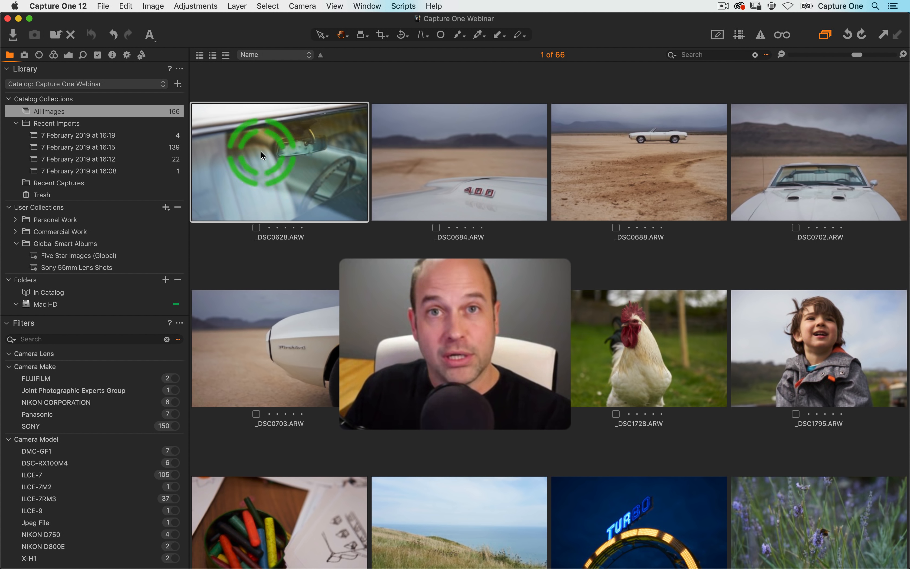
left_click(153, 6)
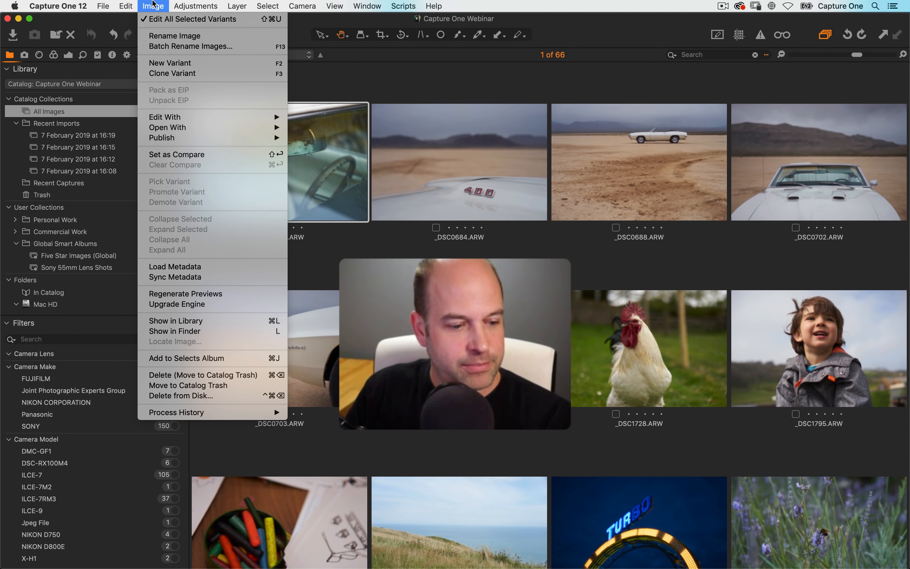
left_click(246, 396)
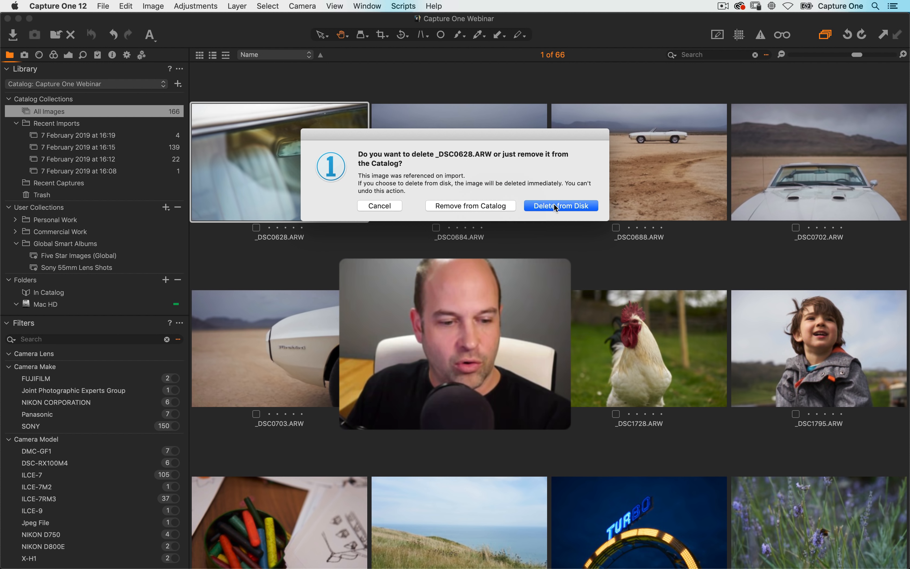
left_click(563, 207)
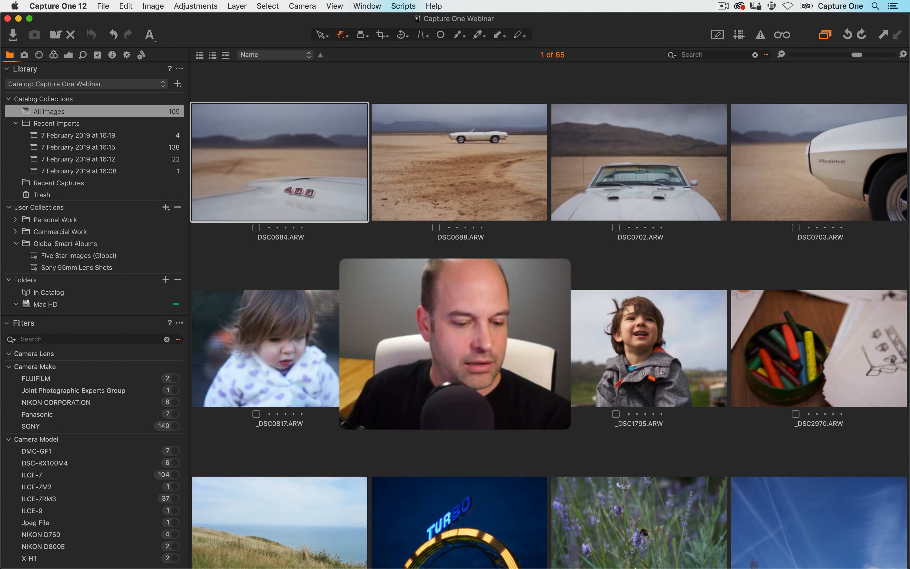
- Inspect the contents of the Mac's Trash in Finder, then return to Capture One
mouse_move(646, 564)
left_click(675, 556)
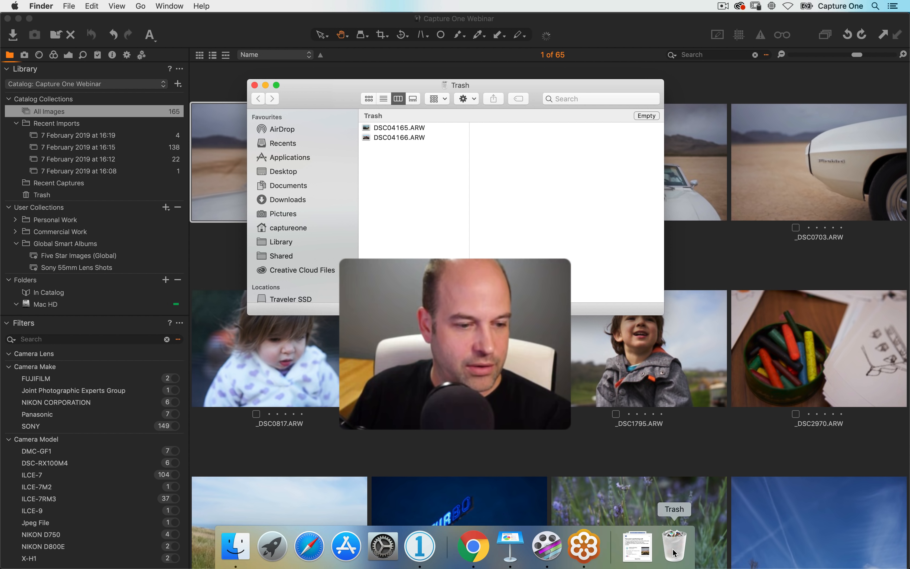
key("super+Tab")
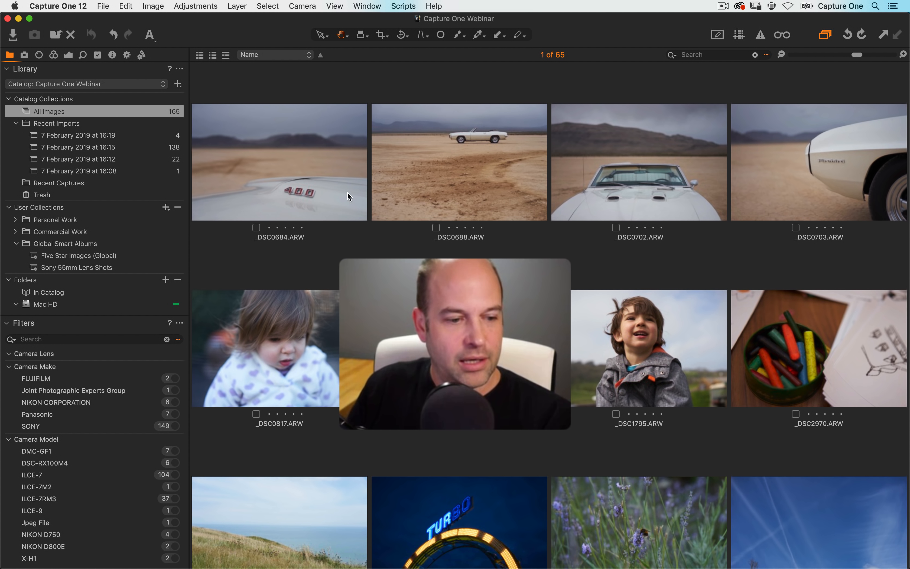
- Move the image _DSC0684.ARW to the catalog trash and show the Trash collection
left_click(294, 172)
left_click(153, 5)
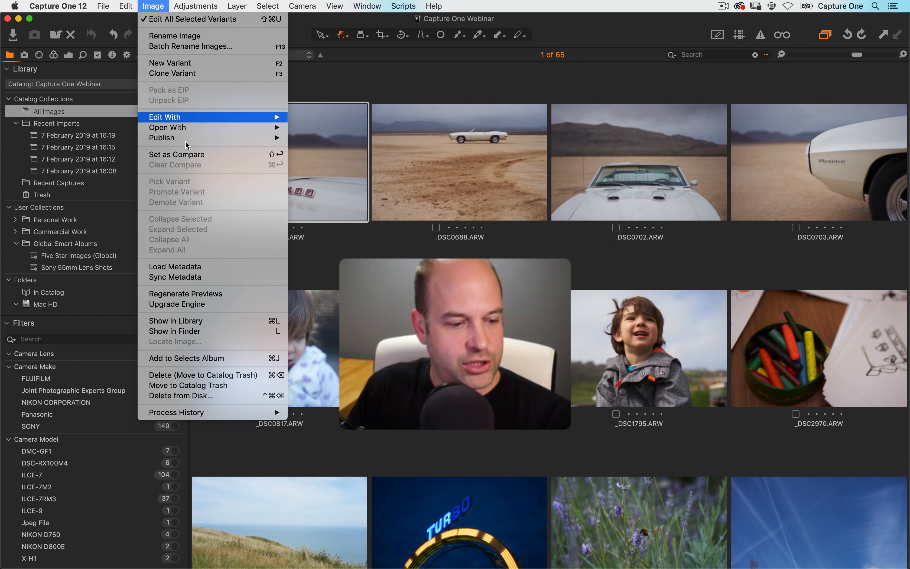
left_click(231, 374)
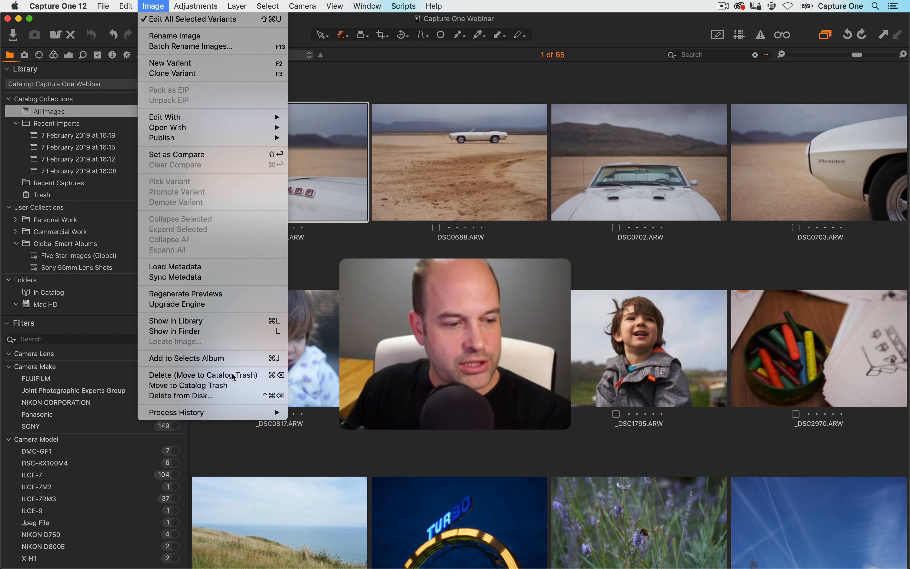
left_click(112, 195)
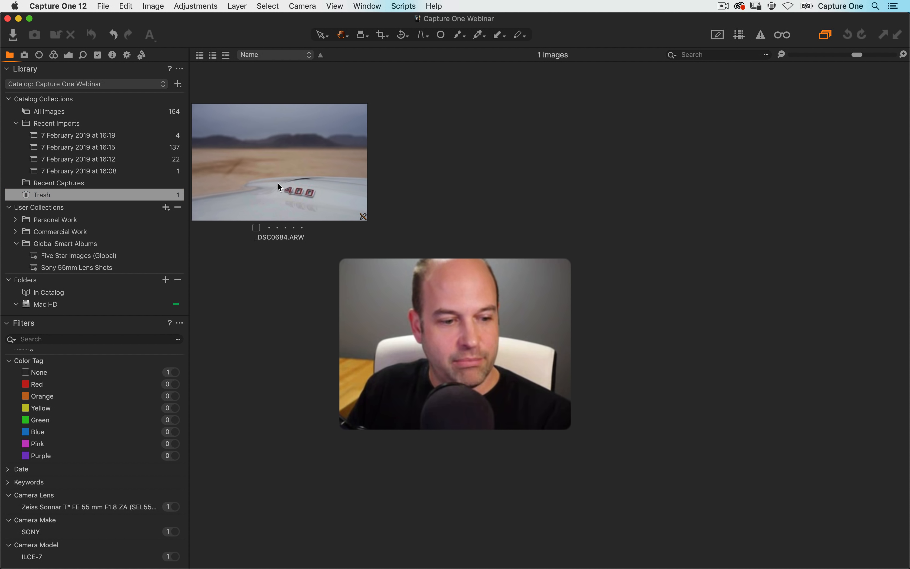
- Restore _DSC0684.ARW from the catalog trash to All Images and display that collection
left_click_drag(277, 183, 280, 165)
left_click_drag(184, 123, 55, 115)
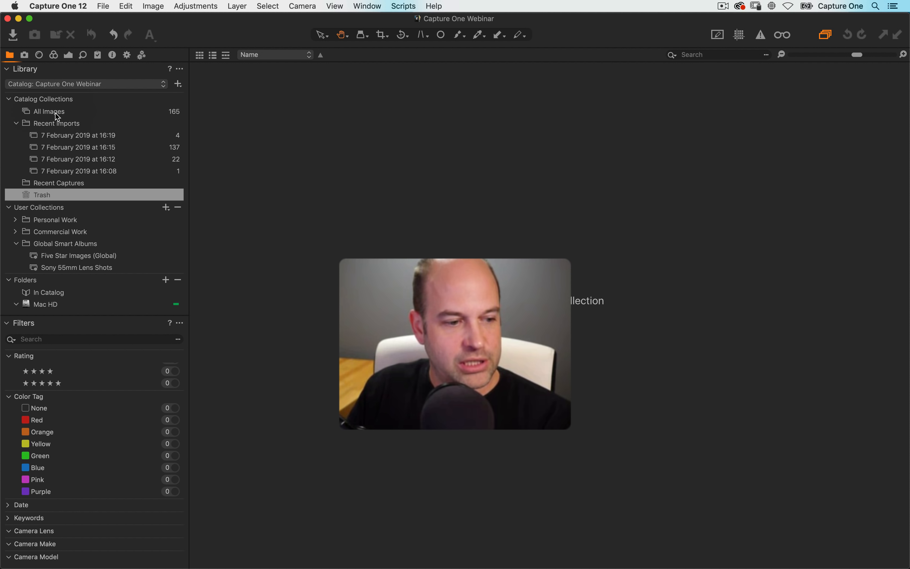
left_click(55, 112)
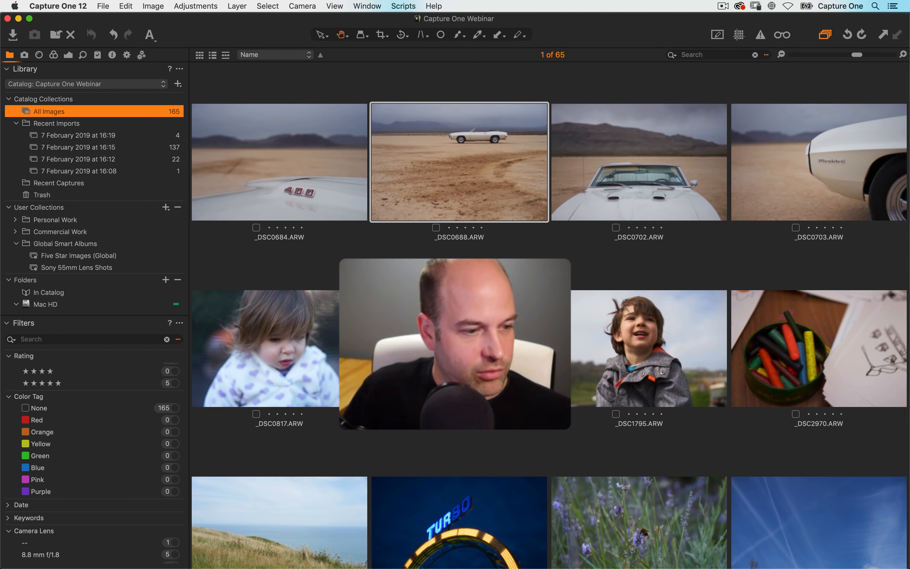
- Collapse the Filters tool to expose the full folder tree and eject the Traveler SSD drive in Finder
left_click(8, 323)
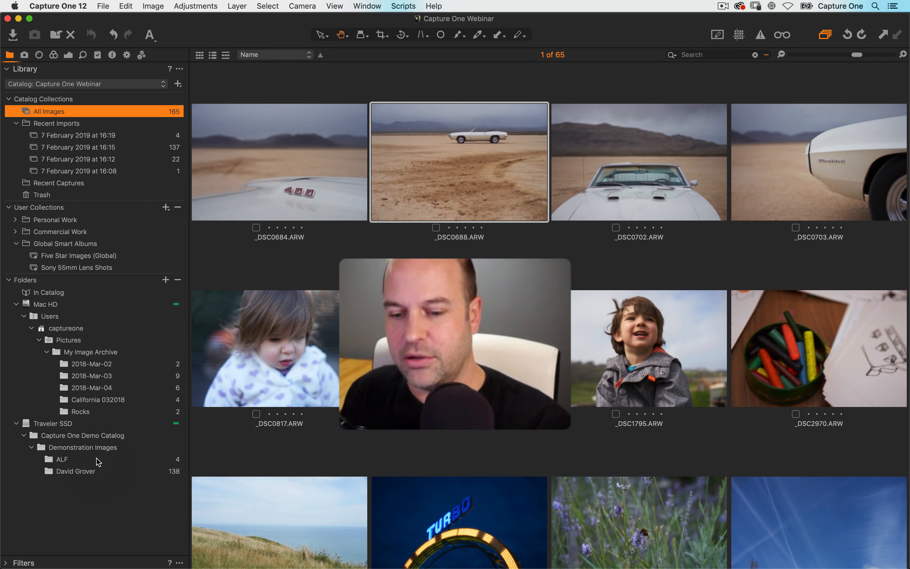
key("super+Tab")
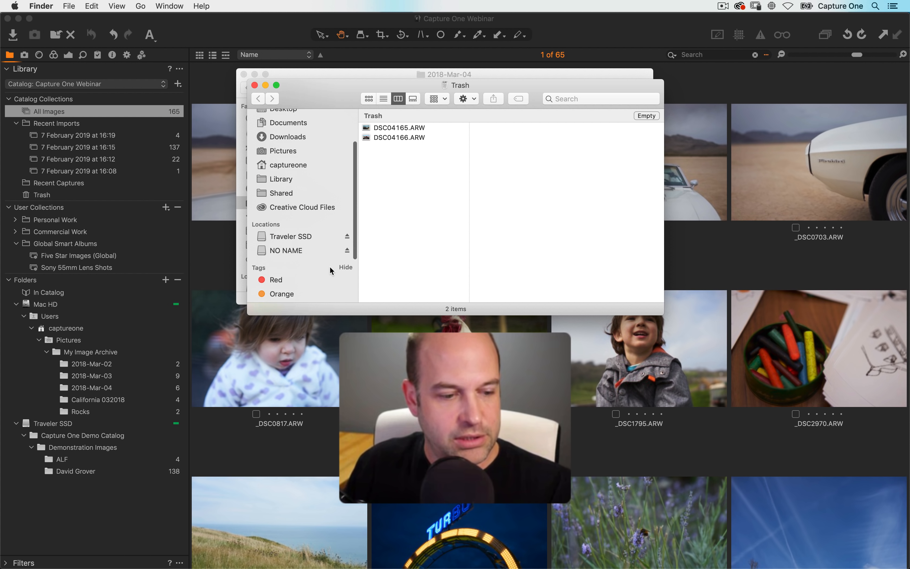
scroll(329, 271, "up", 1)
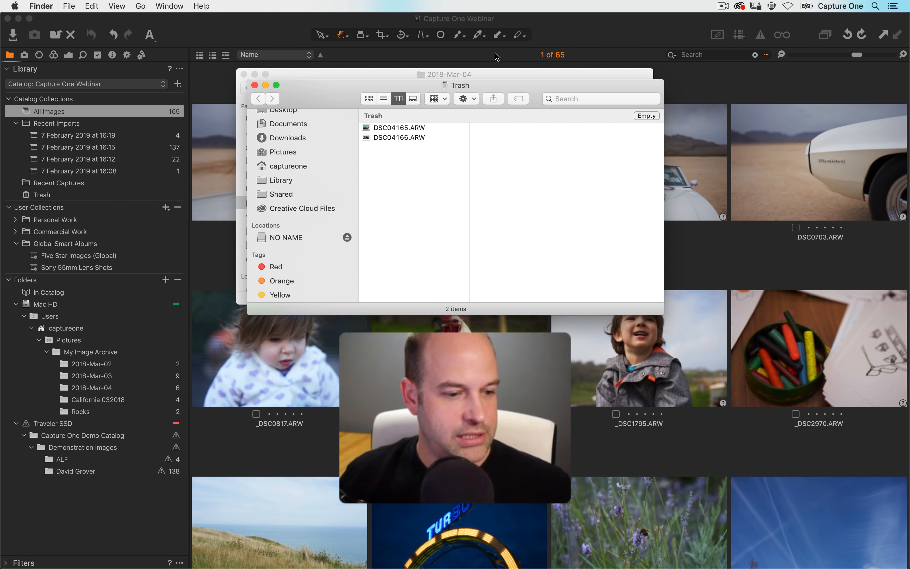
- Return to Capture One and select _DSC5909.ARW in the folder below ALF on the offline Traveler SSD
left_click(95, 503)
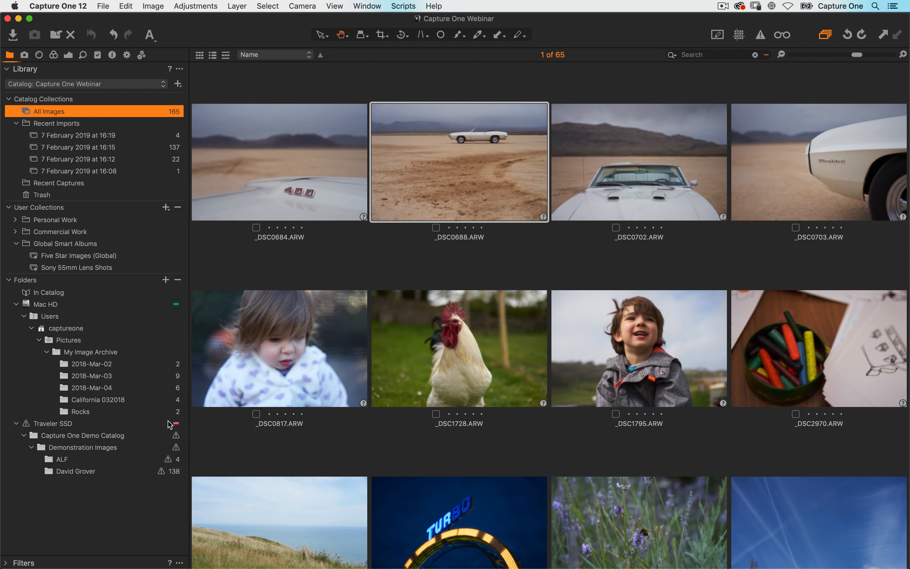
left_click(86, 472)
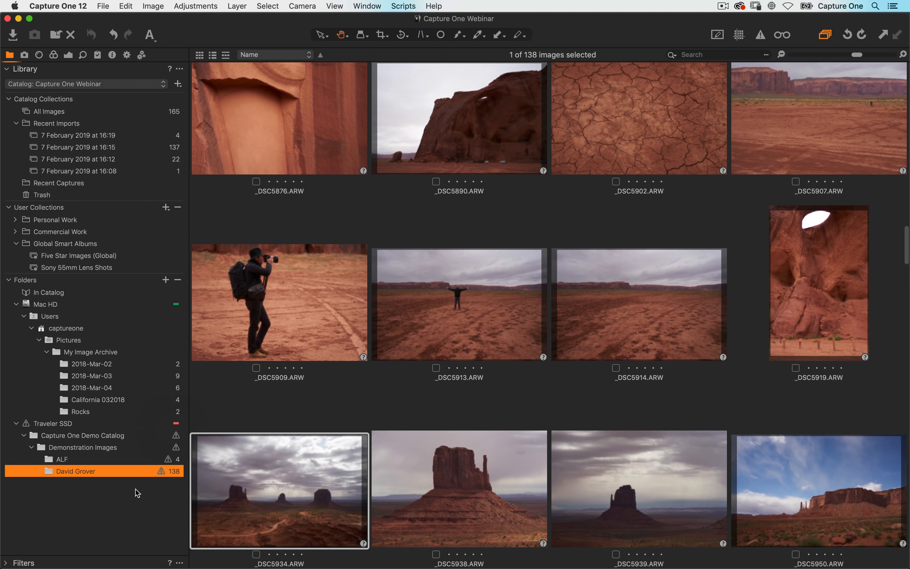
left_click(301, 322)
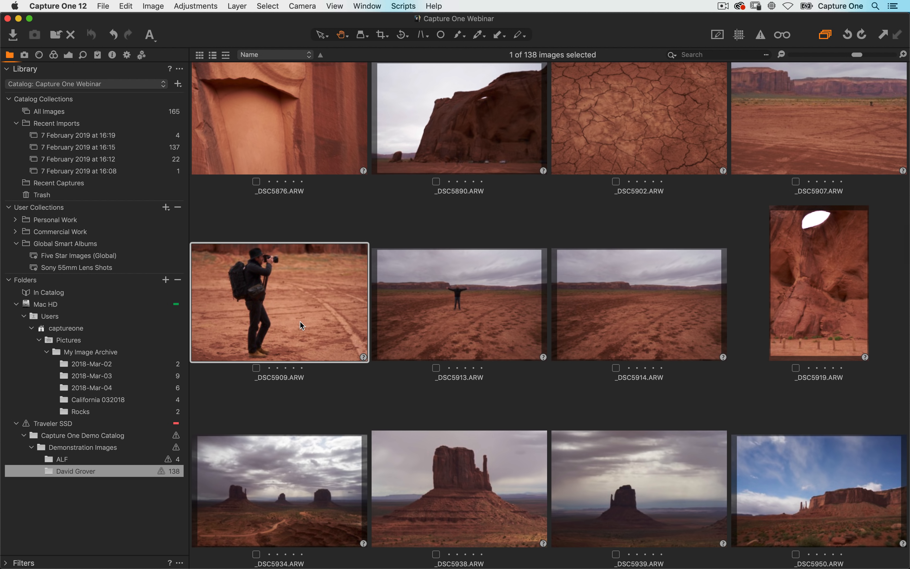
- Open the offline image _DSC5909.ARW in the viewer, and set its Exposure to 0.57 and Shadow to 12
double_click(294, 318)
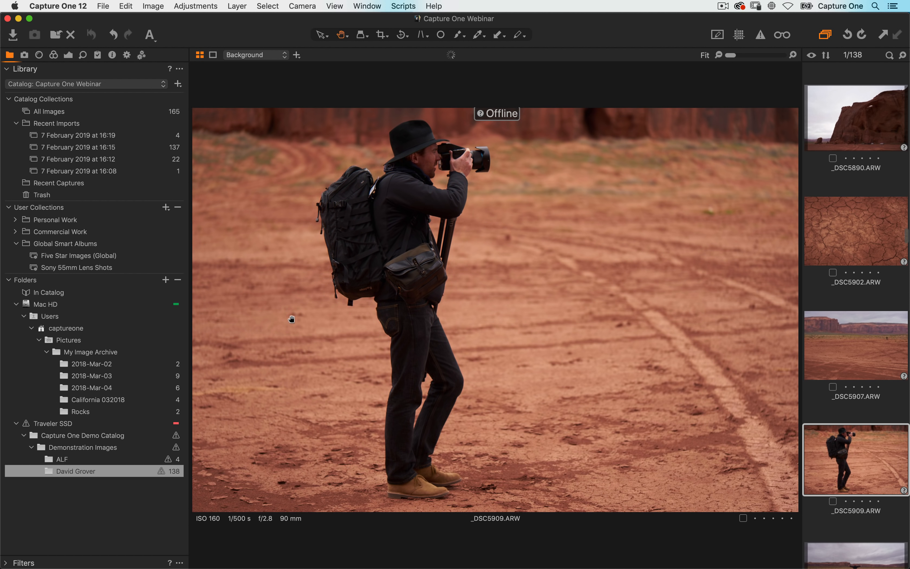
left_click(69, 56)
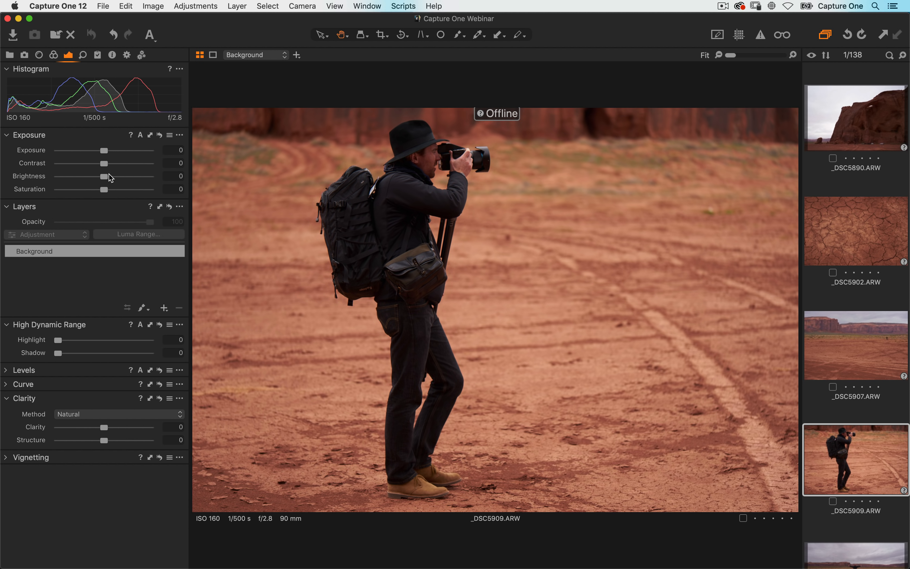
left_click_drag(107, 154, 110, 150)
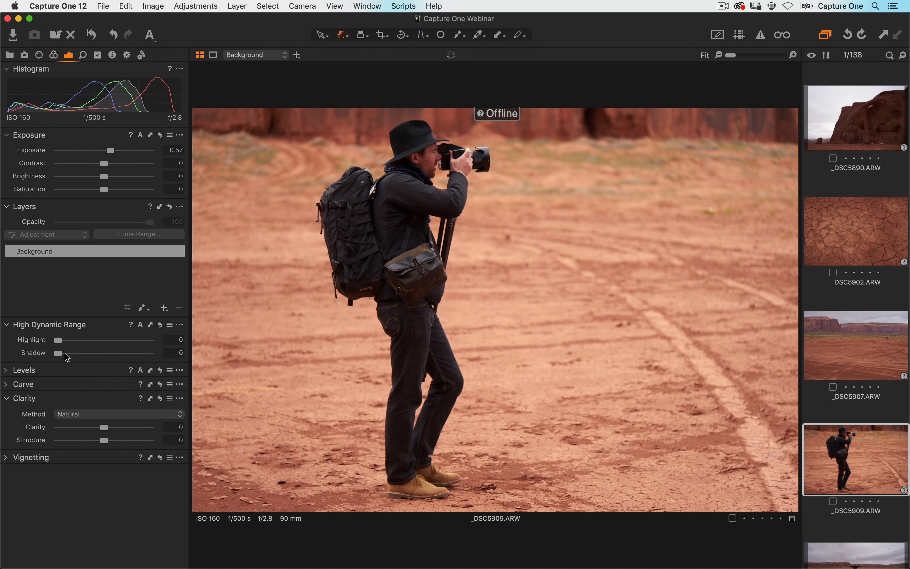
left_click_drag(60, 354, 70, 353)
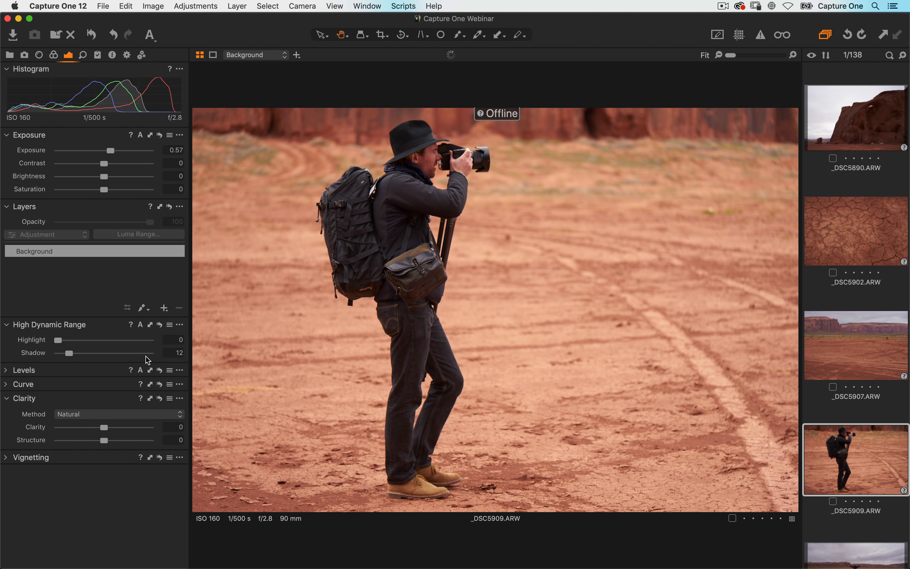
- Return to the library, expand the Commercial Work group and browse the 7 February 2019 at 16:15 import as thumbnails
left_click(10, 55)
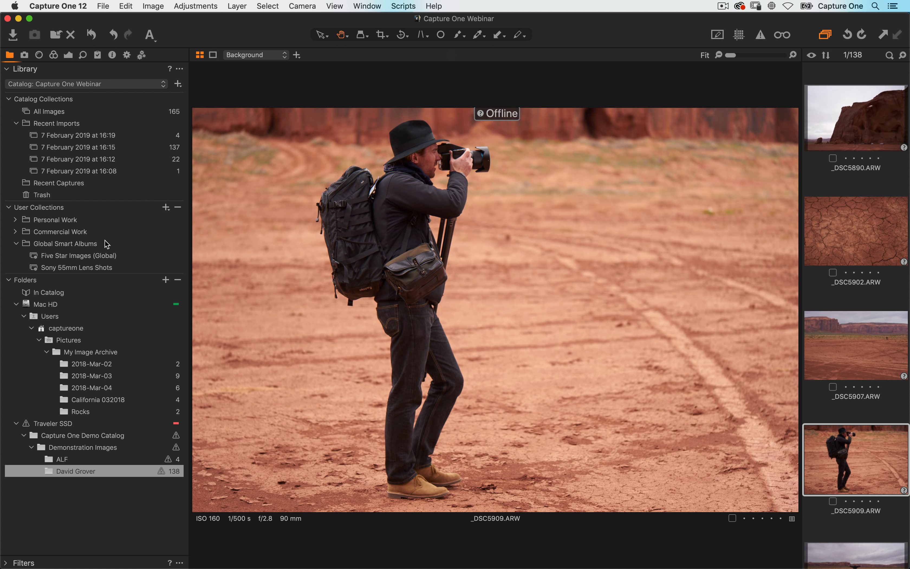
left_click(15, 232)
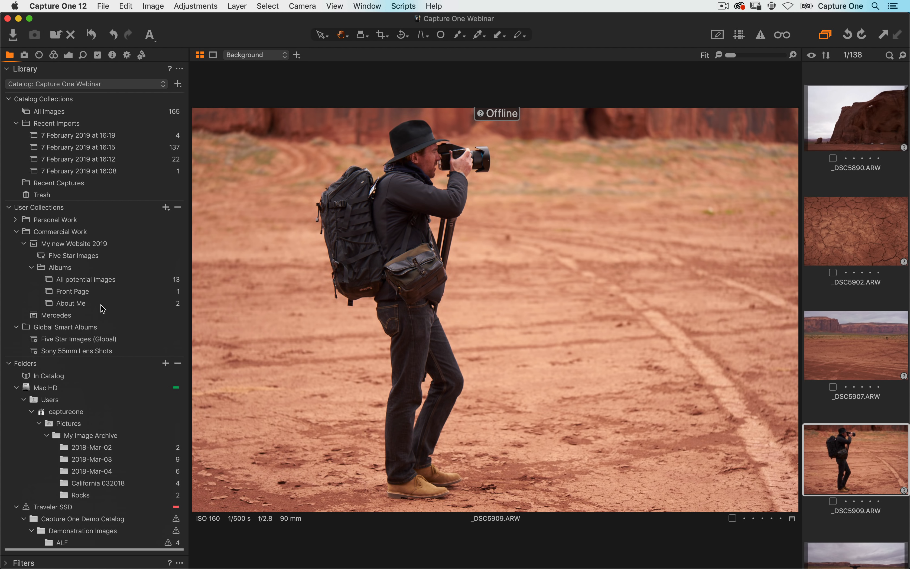
scroll(100, 293, "down", 1)
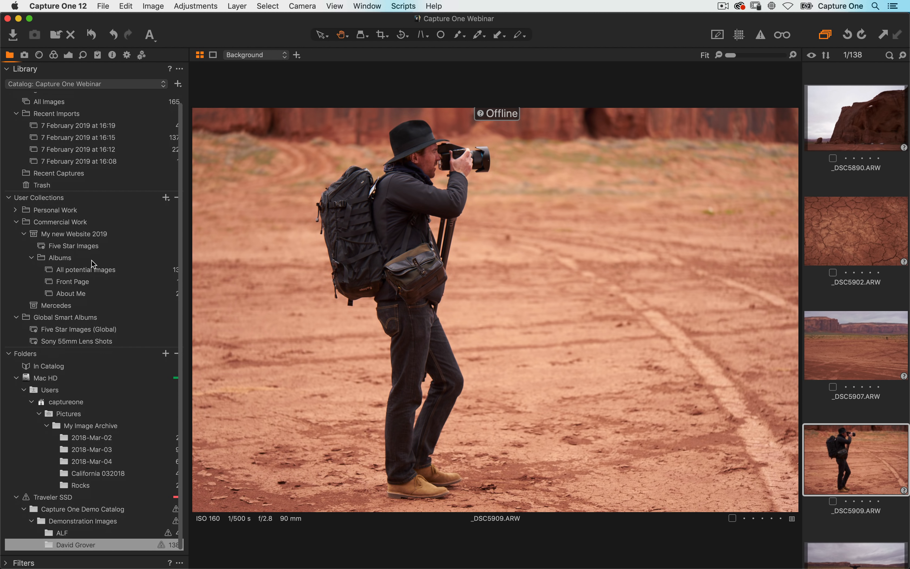
left_click(99, 138)
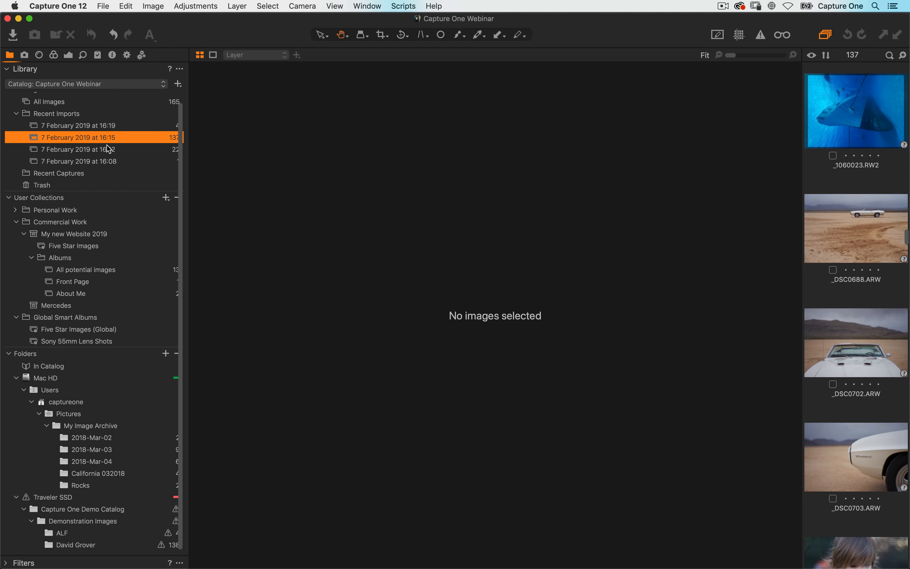
key("alt+super+v")
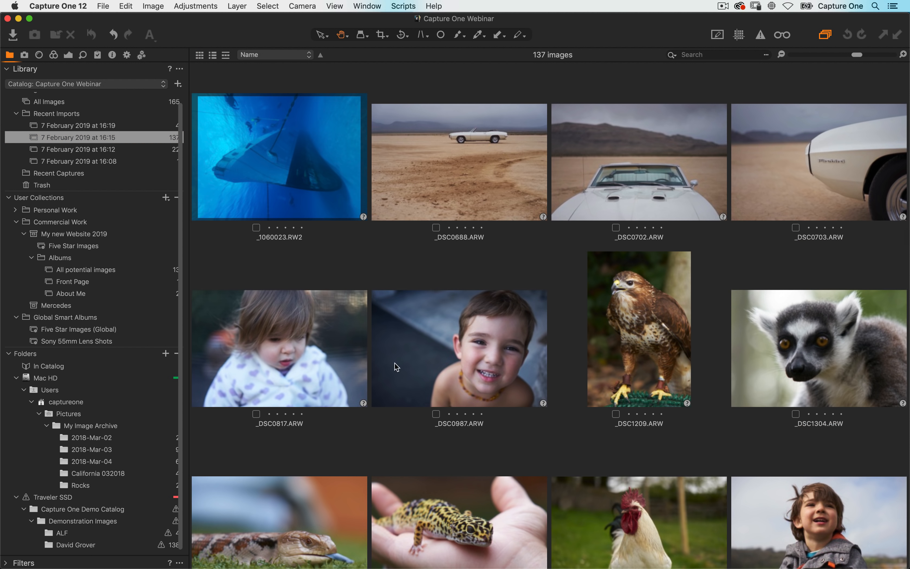
scroll(394, 363, "down", 20)
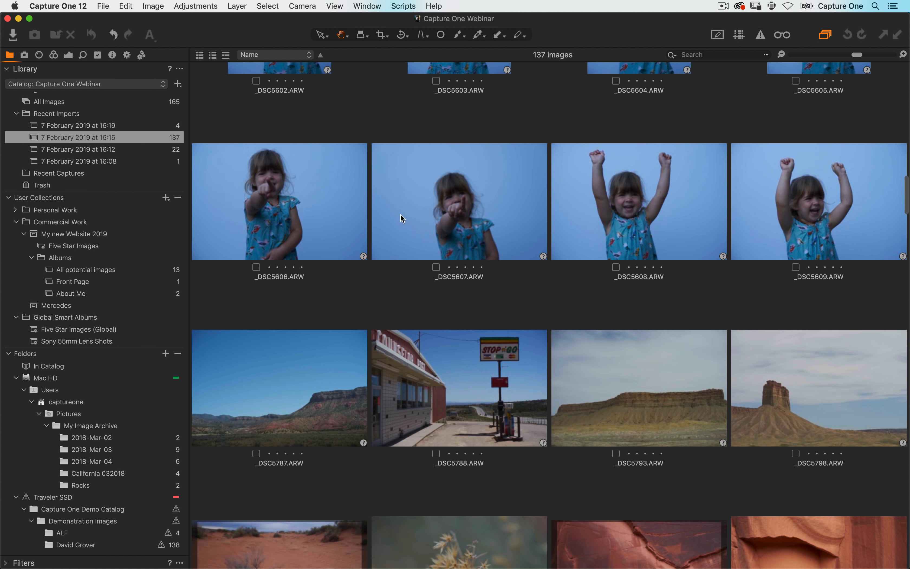
- View the Front Page and About Me albums, and show P1060562.RW2 from About Me in its library folder
left_click(86, 283)
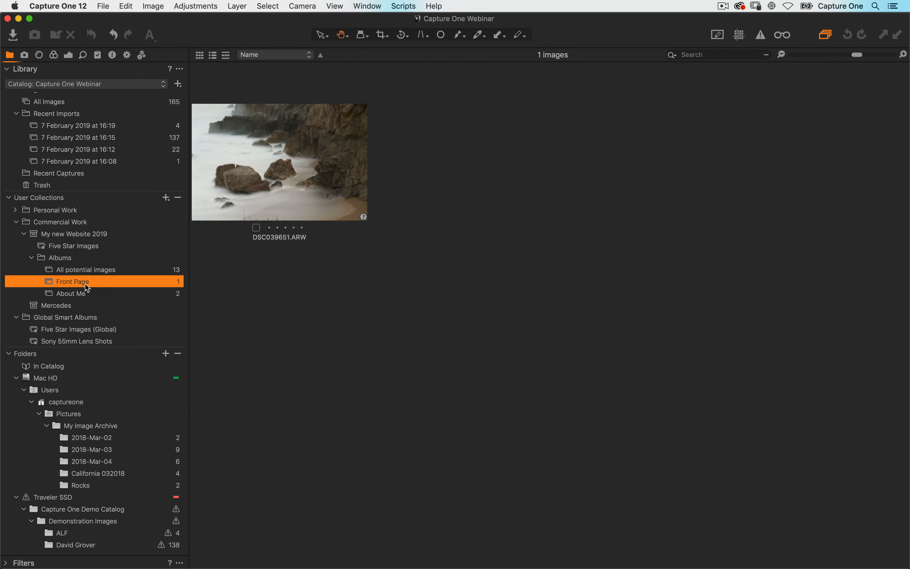
left_click(86, 295)
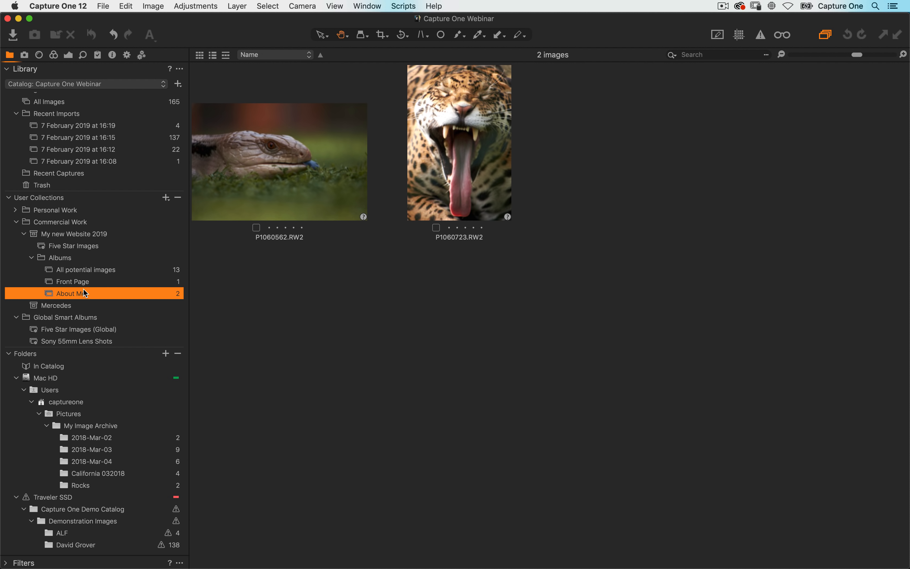
left_click(337, 215)
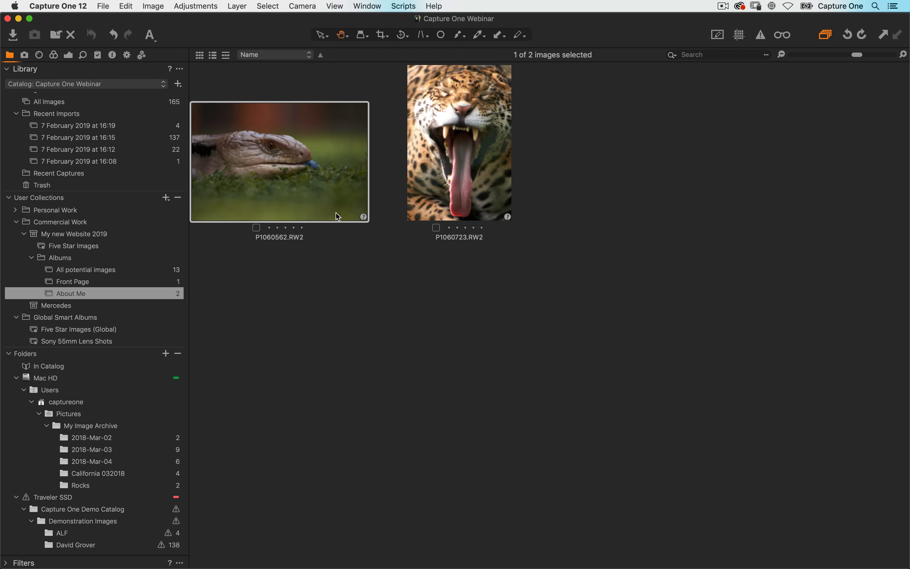
right_click(318, 178)
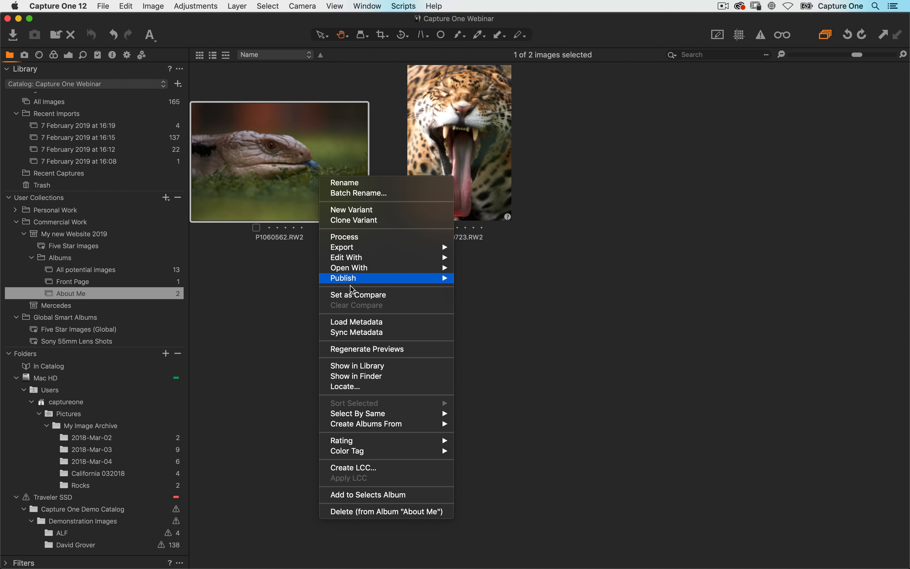
left_click(387, 366)
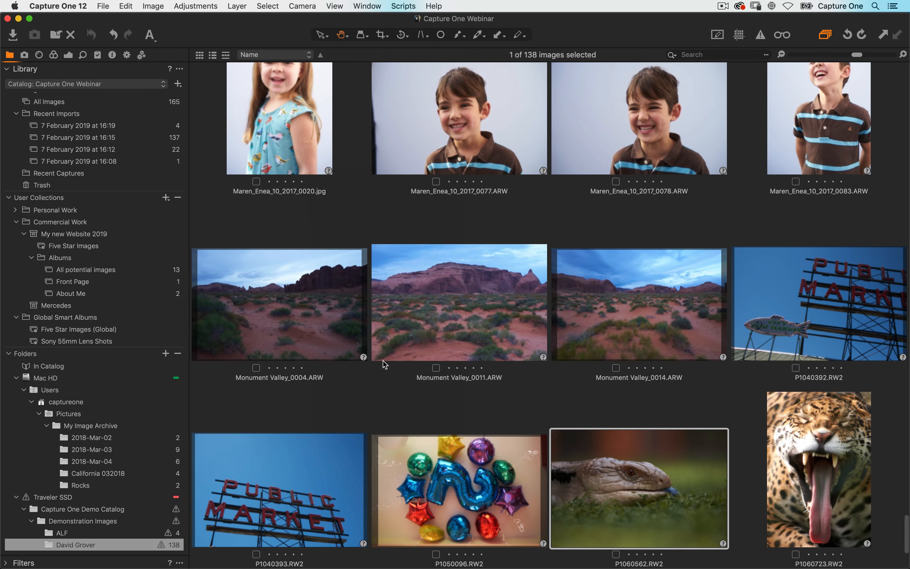
- Select P1060562.RW2 in the Traveler SSD folder below ALF and open it in the viewer
left_click(96, 544)
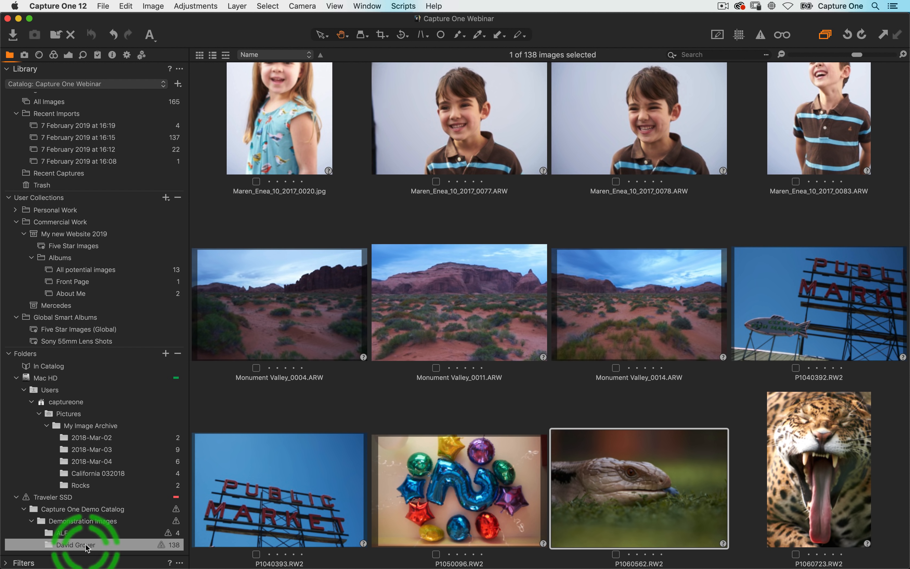
left_click(606, 493)
scroll(606, 491, "down", 3)
left_click(607, 271)
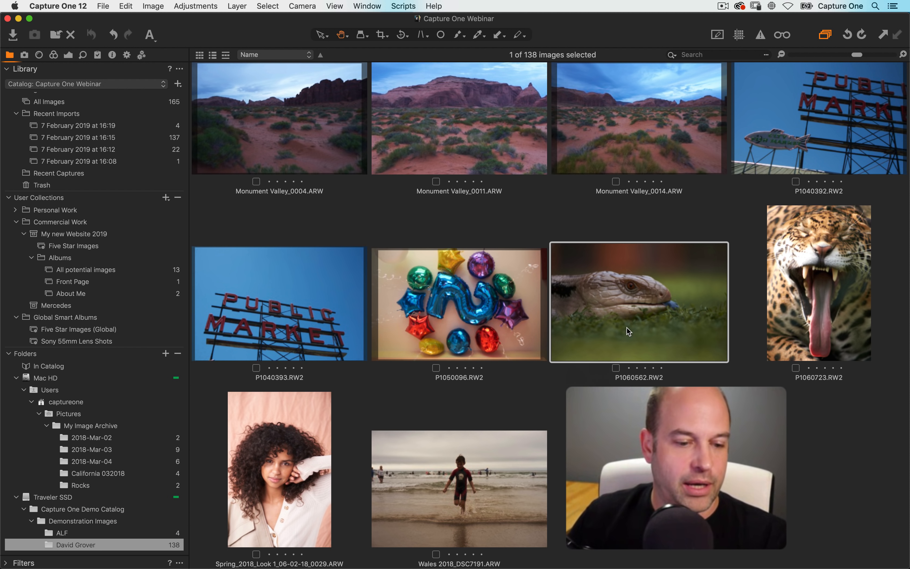
double_click(625, 337)
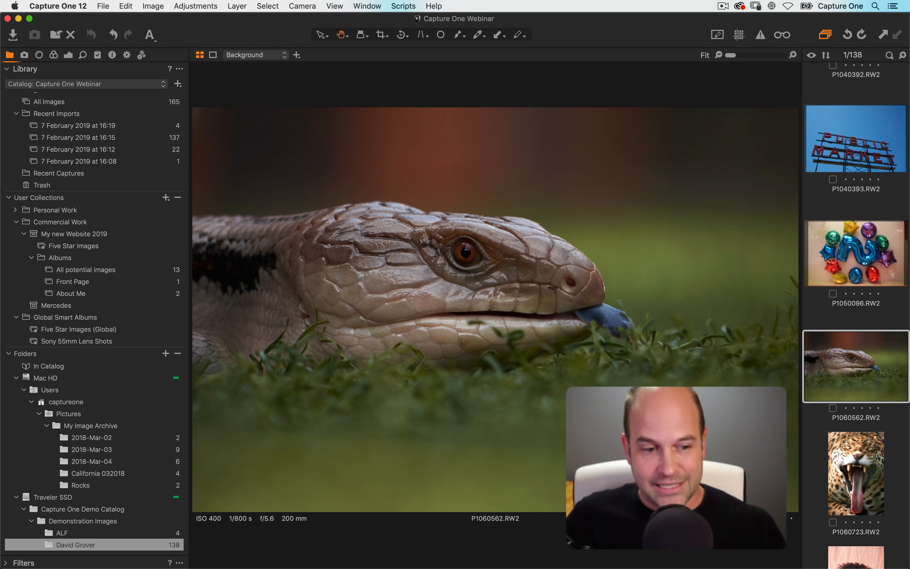
- Back up the catalog to /Volumes/Traveler SSD/Catalog Backups with integrity testing and catalog optimization enabled
left_click(103, 6)
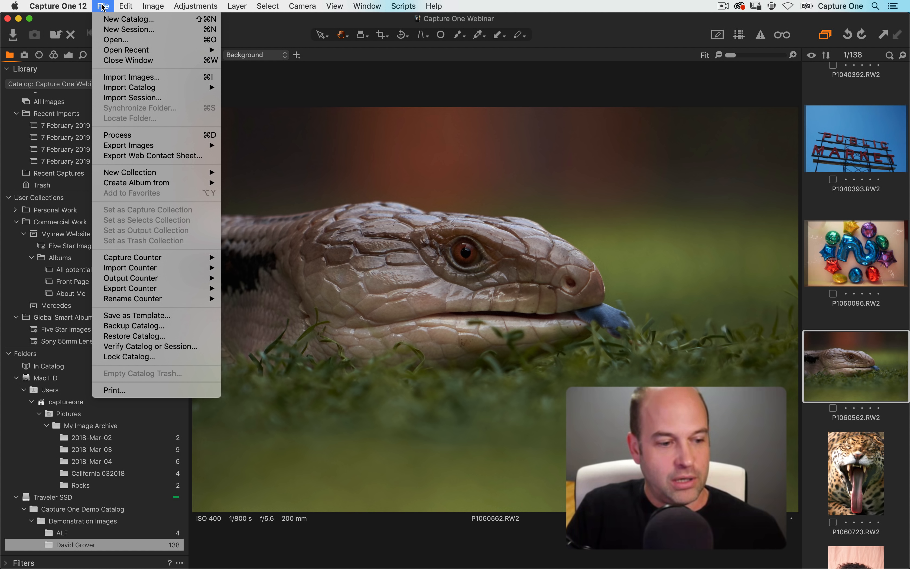
left_click(160, 326)
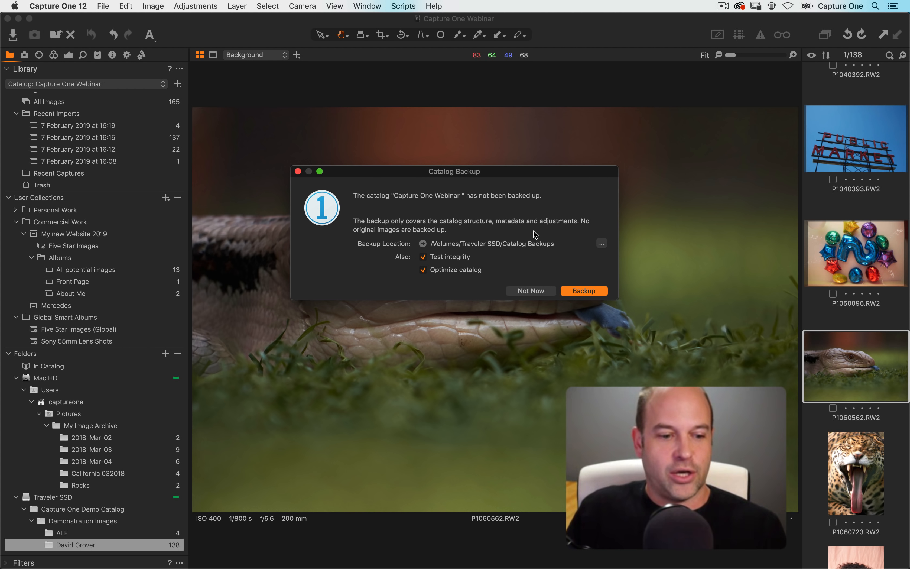
left_click(602, 244)
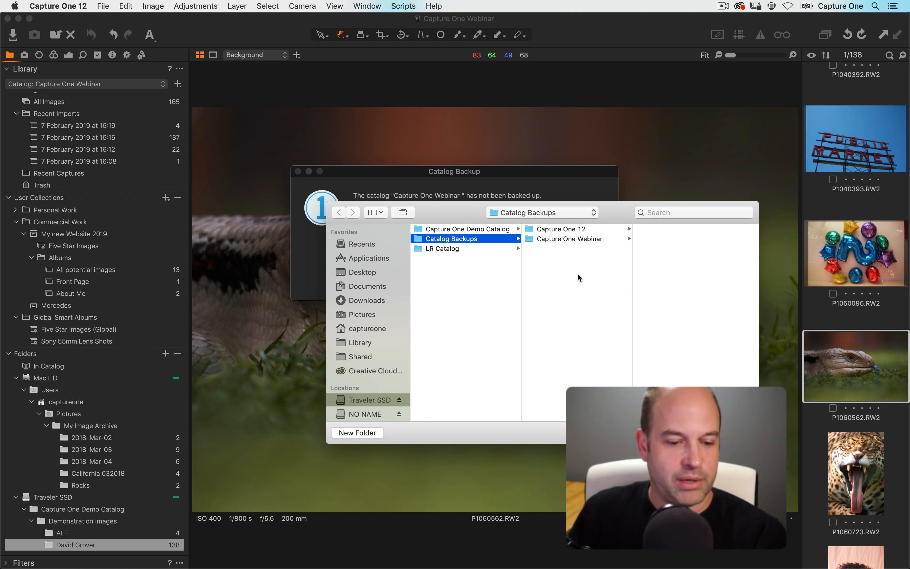
key("Escape")
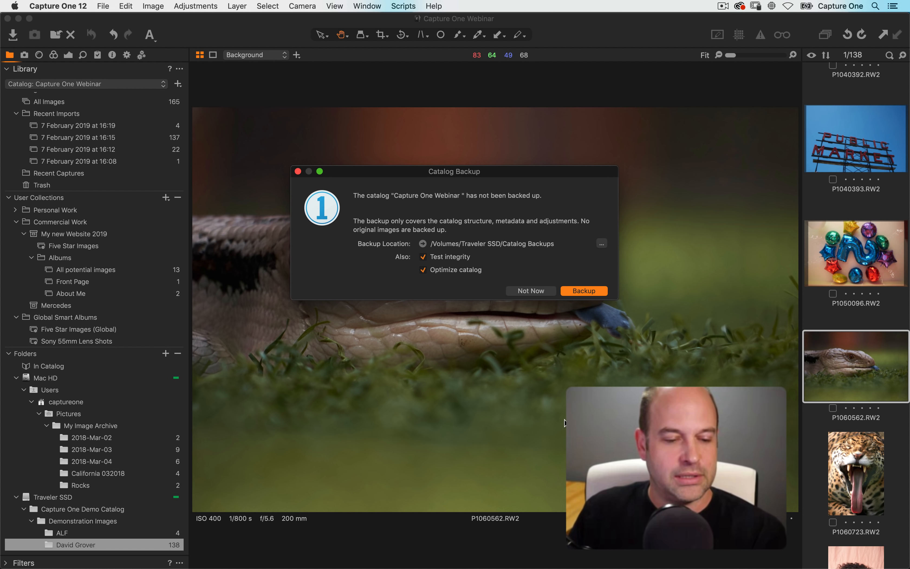
left_click(587, 292)
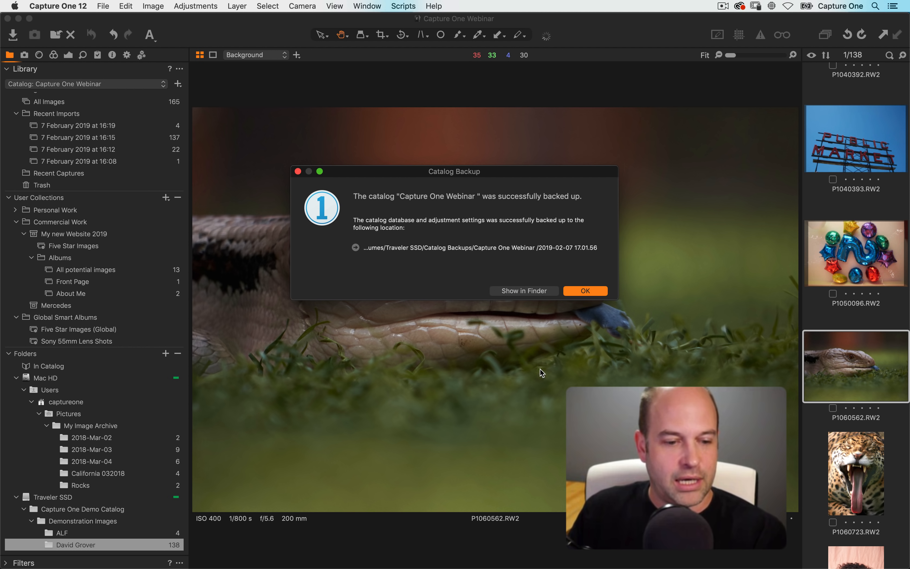
left_click(586, 293)
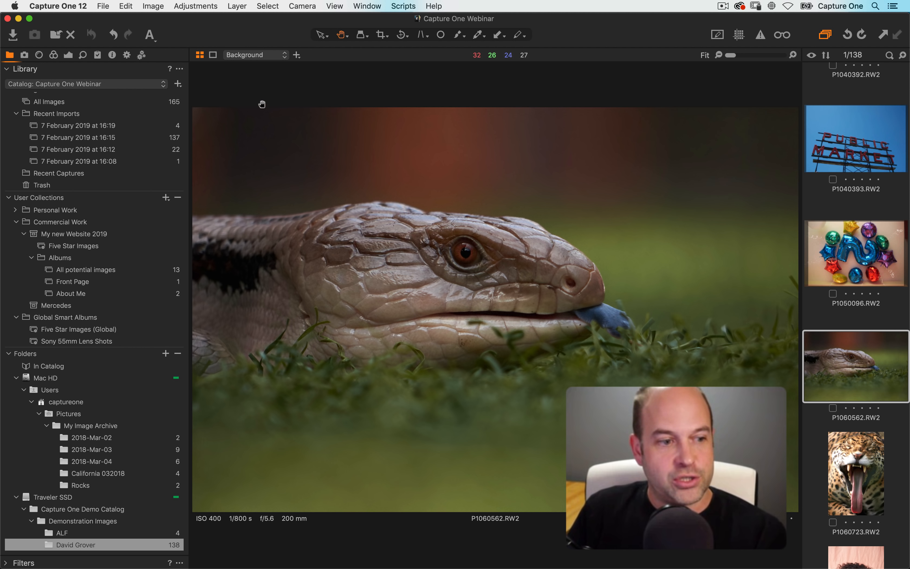
- Examine the available backup in the Restore Catalog dialog and close it without restoring
left_click(96, 5)
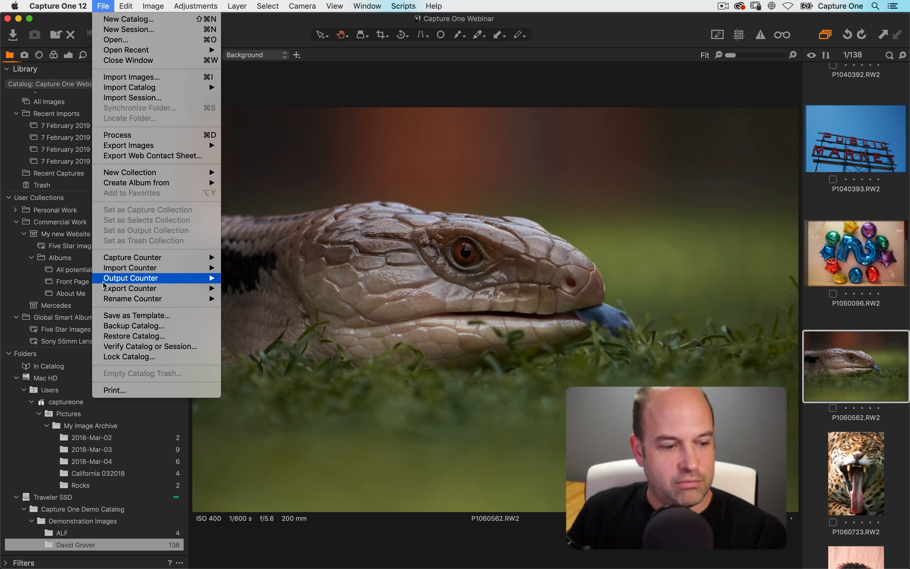
left_click(113, 336)
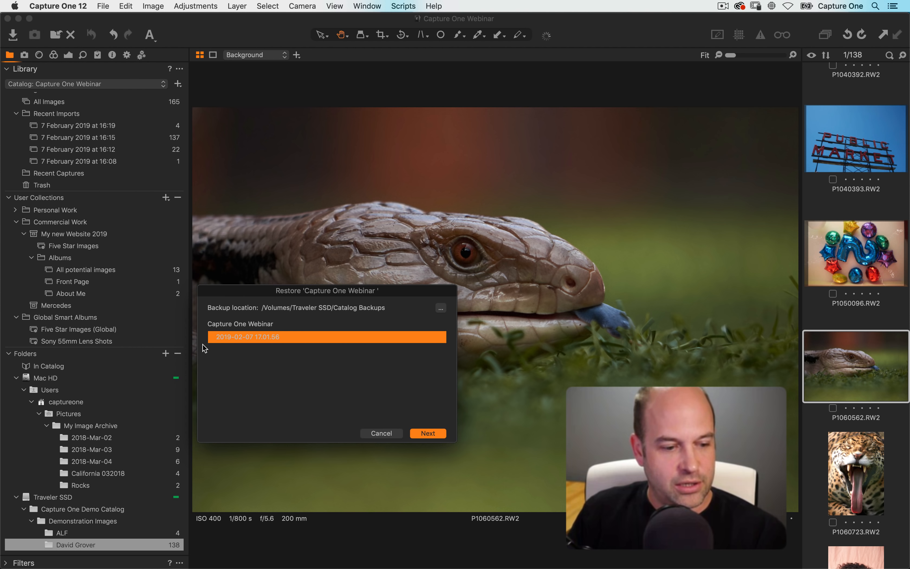
left_click(312, 339)
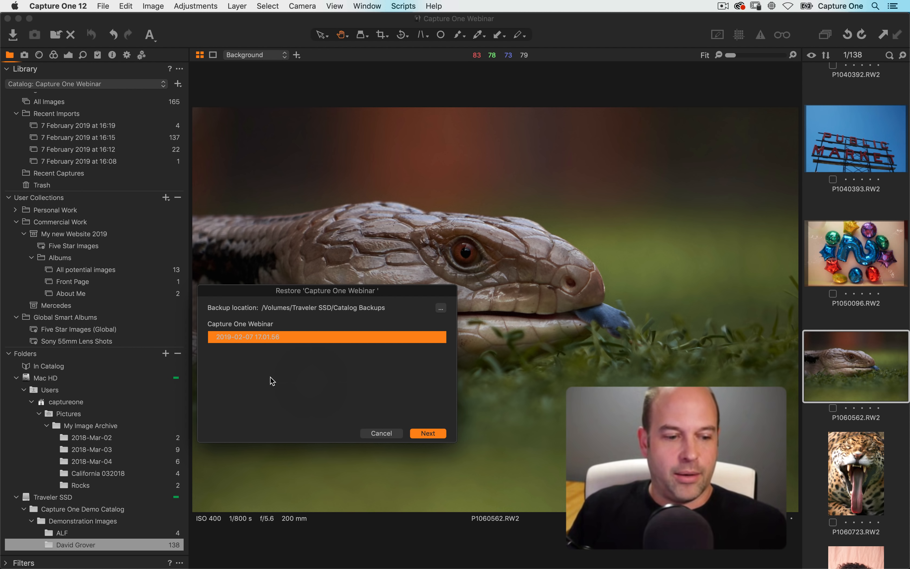
left_click(379, 433)
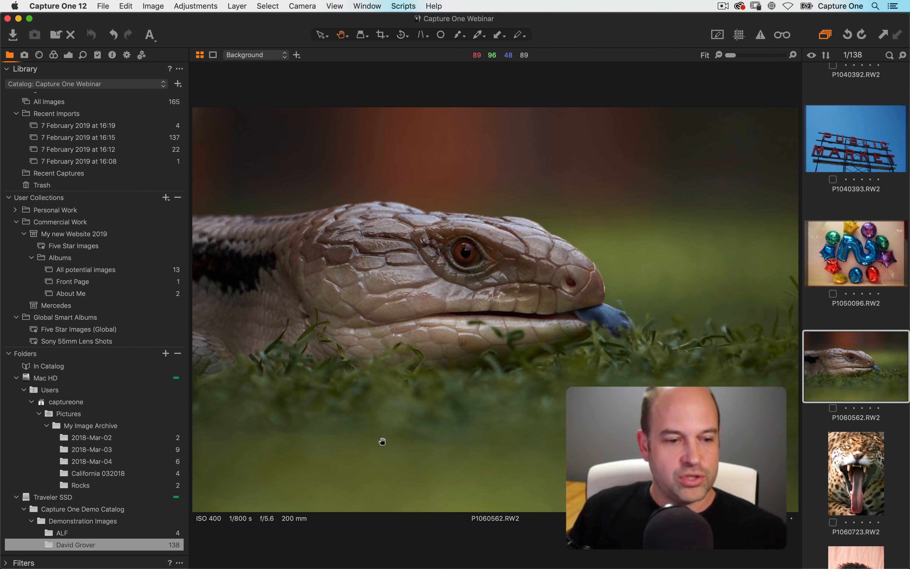
- Close the catalog with a backup to Catalog Backups, and reopen the Capture One Webinar catalog
left_click(8, 18)
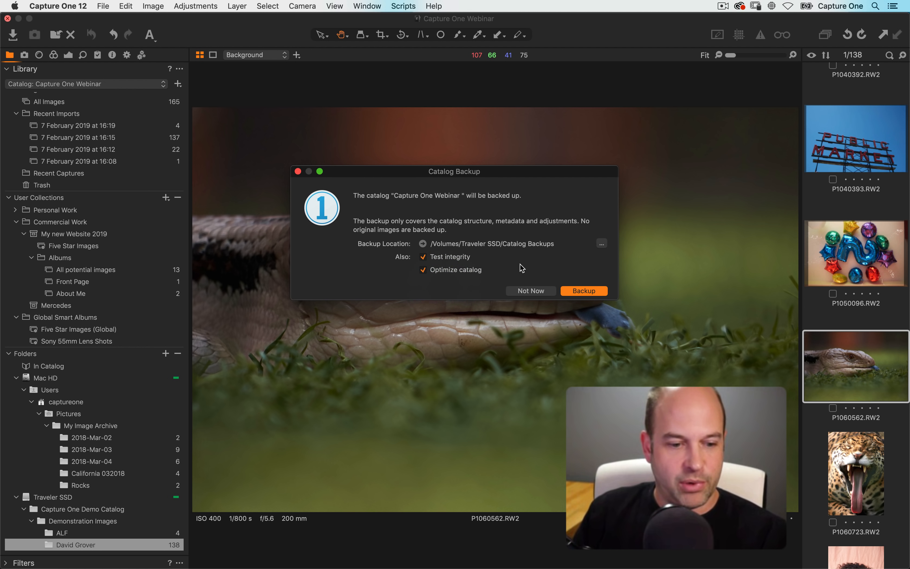
left_click(576, 291)
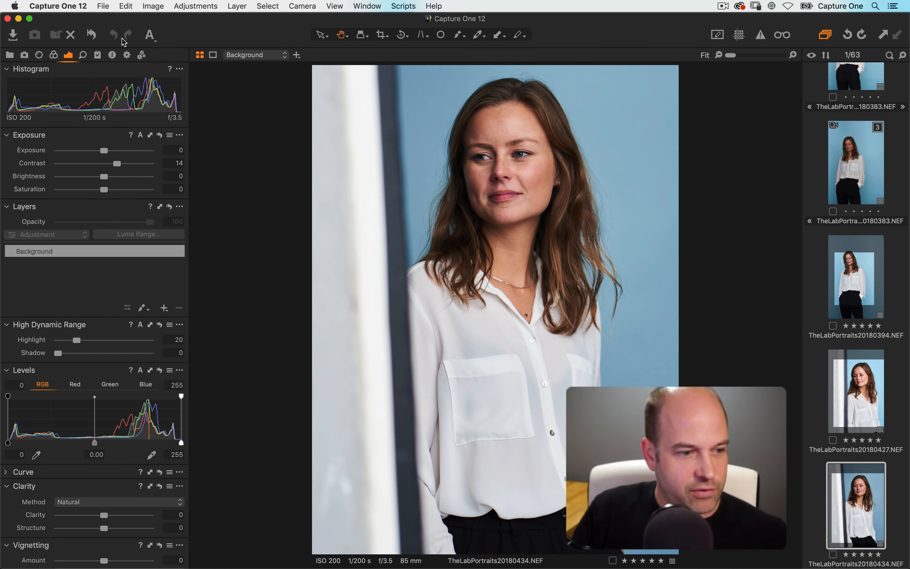
left_click(106, 7)
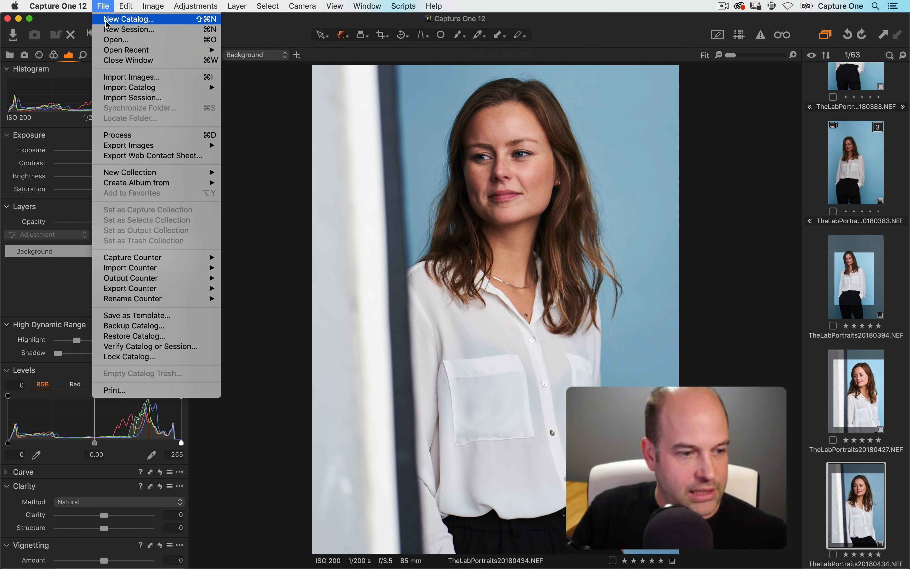
mouse_move(117, 53)
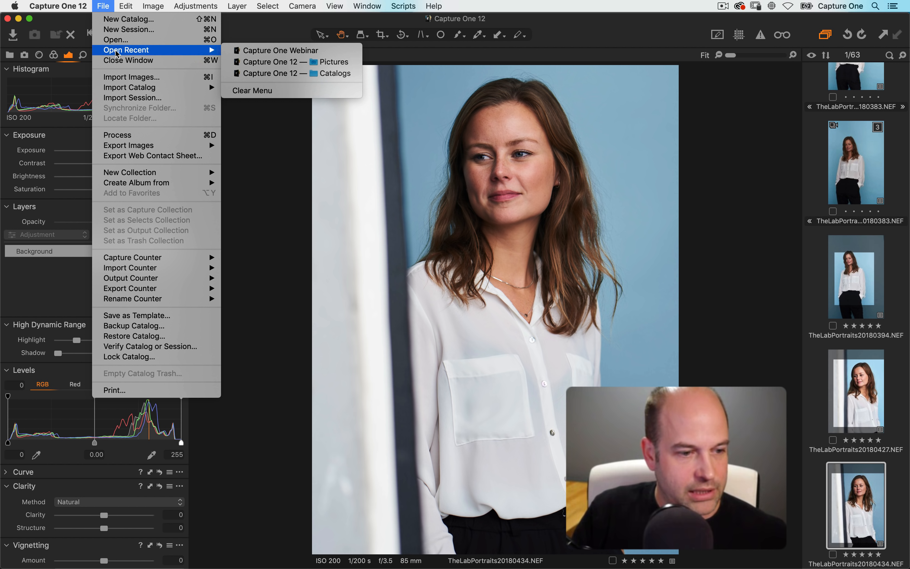
left_click(272, 52)
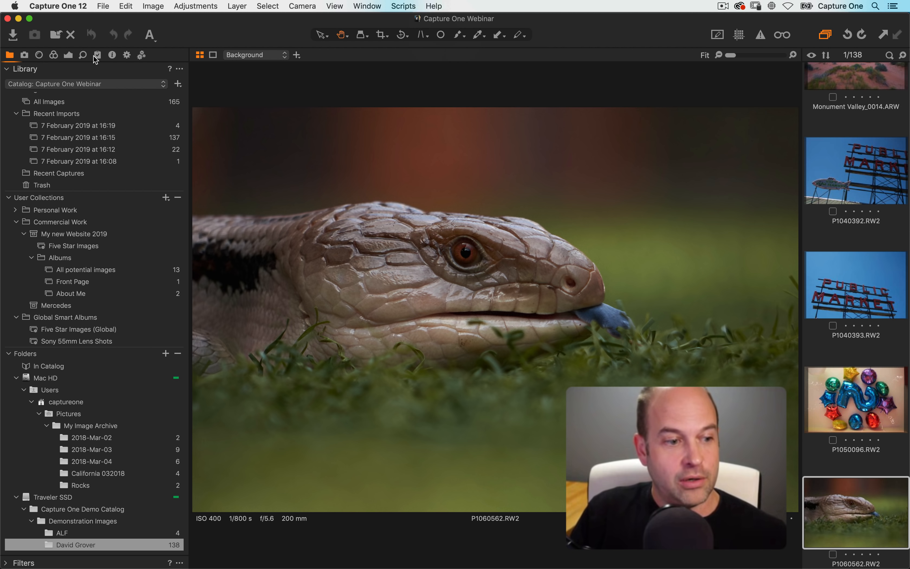
- Adjust P1060562.RW2 to Exposure 0.05, Contrast 15 and Shadow 12
left_click(68, 55)
left_click_drag(104, 151, 121, 168)
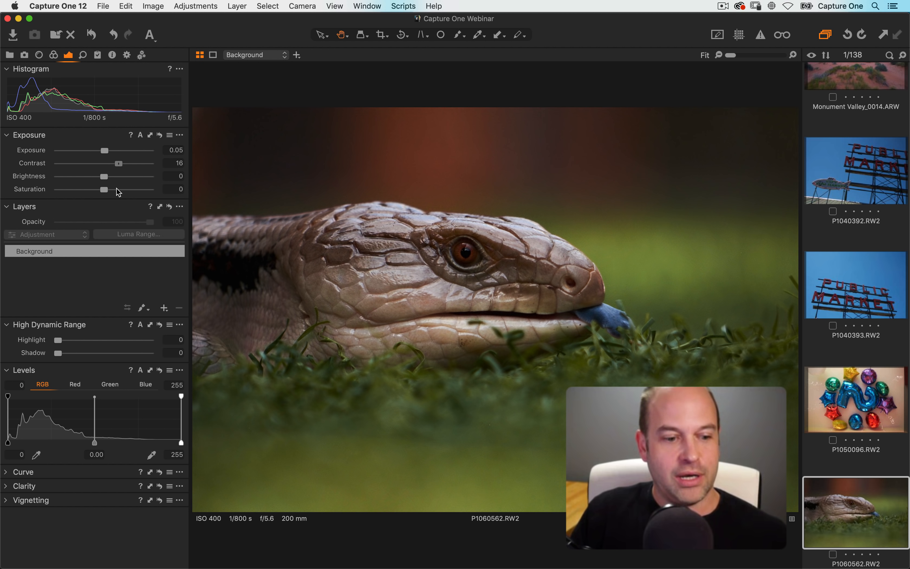
left_click_drag(57, 353, 69, 353)
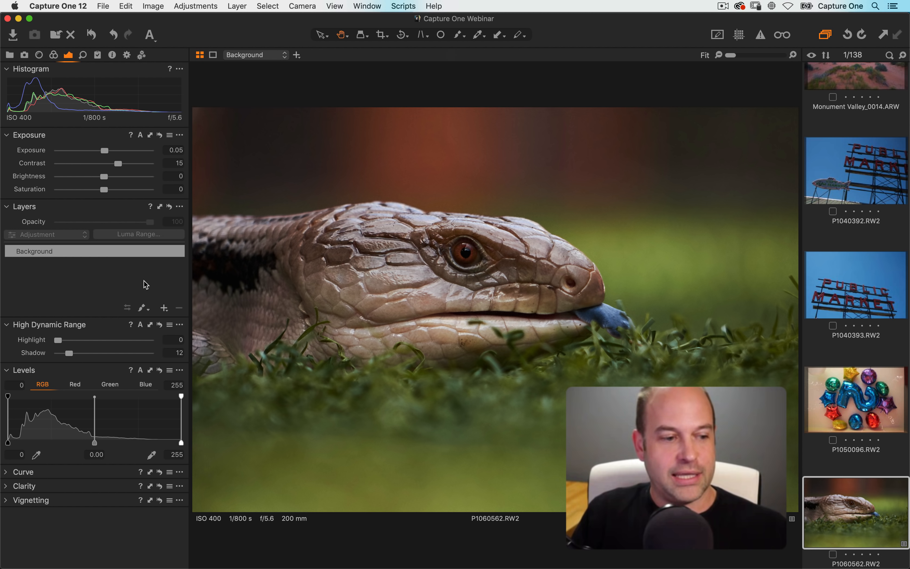
- Switch to Finder, eject the Traveler SSD drive, and return to Capture One
left_click(109, 152)
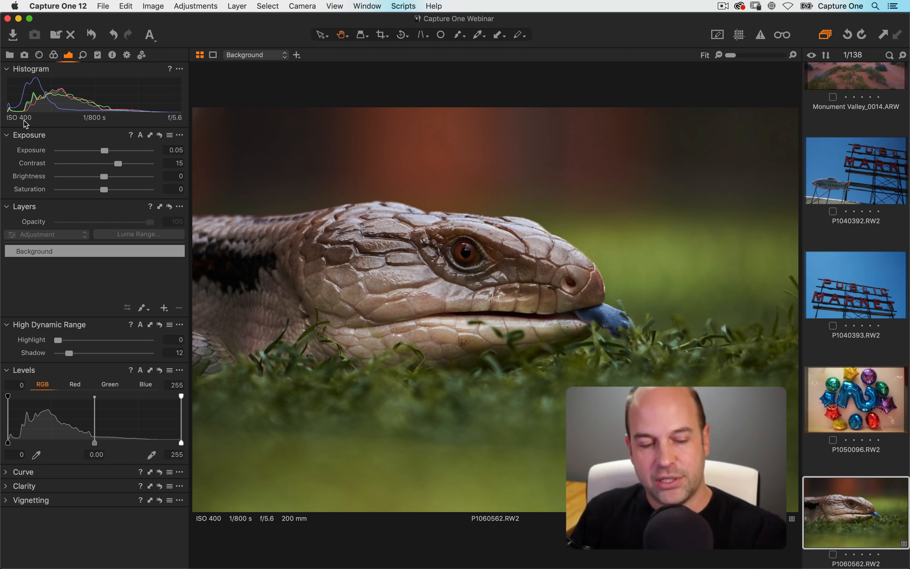
key("super+Tab")
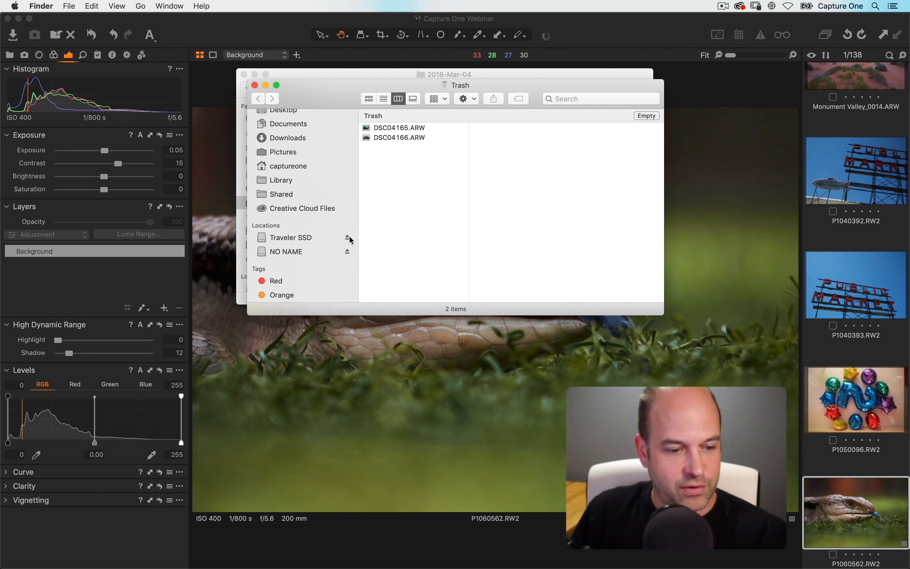
left_click(288, 350)
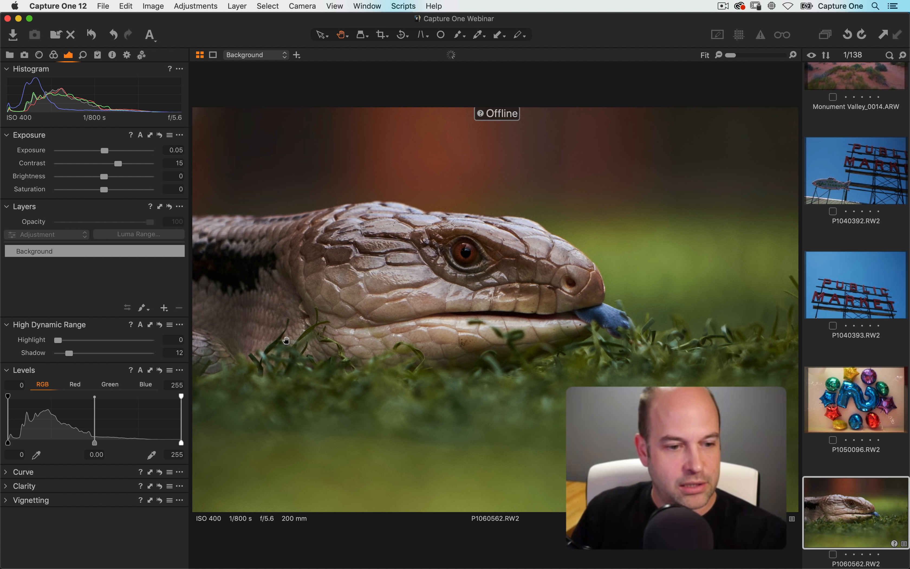
- Adjust the offline lizard image to Exposure 0.02, Saturation -5, Clarity 20 with the Natural method, and Shadow 17
left_click_drag(105, 150, 101, 150)
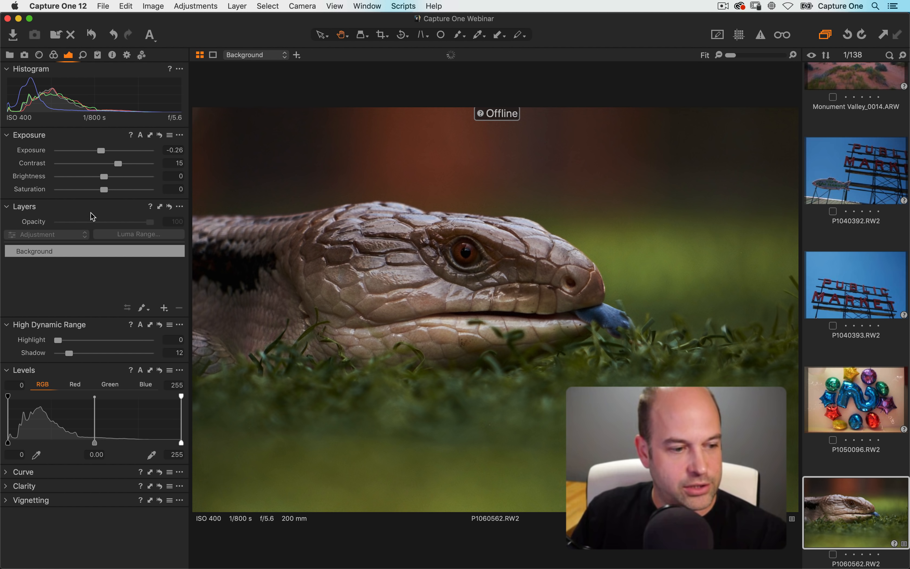
left_click_drag(104, 189, 100, 190)
left_click(12, 487)
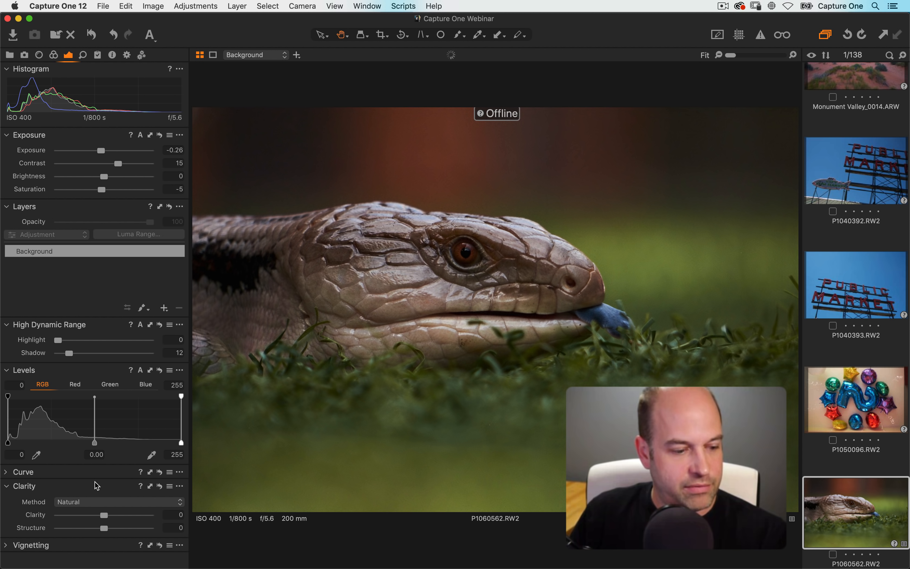
left_click_drag(103, 515, 114, 518)
left_click_drag(69, 352, 74, 354)
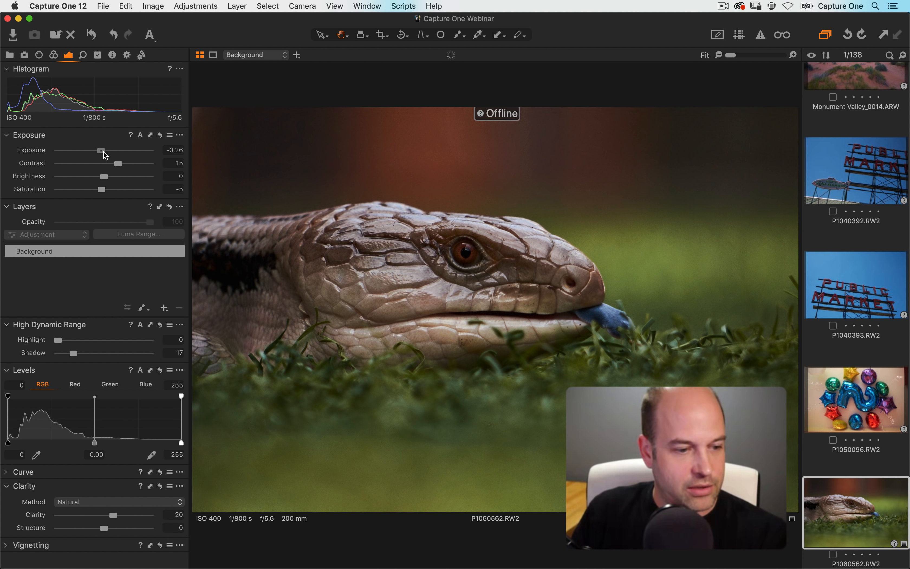
left_click_drag(104, 152, 108, 152)
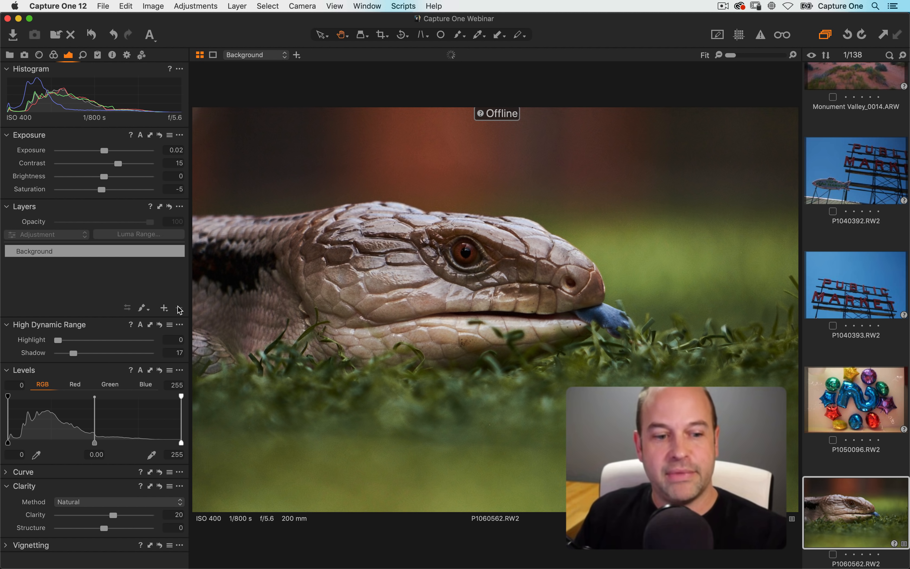
- Check the connected drives in Finder and return to Capture One
key("super+Tab")
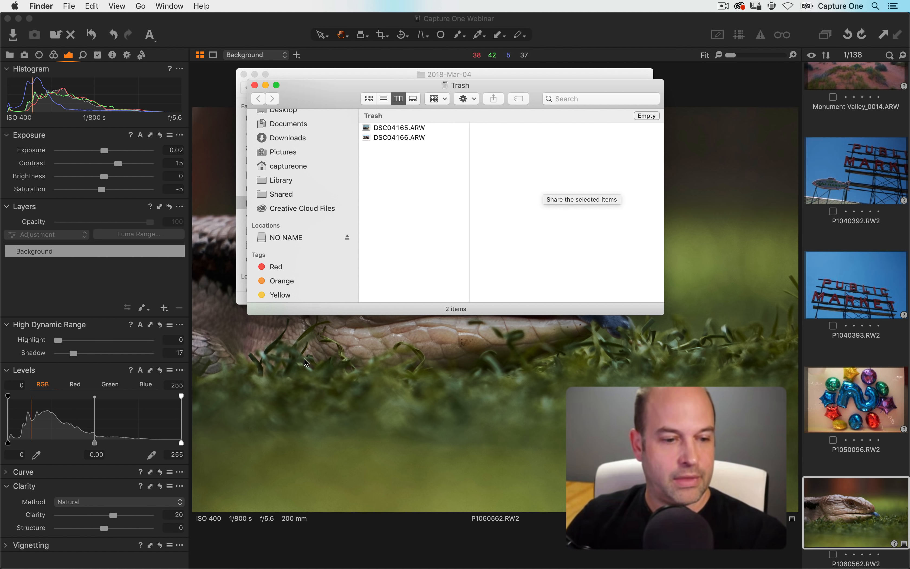
left_click(223, 217)
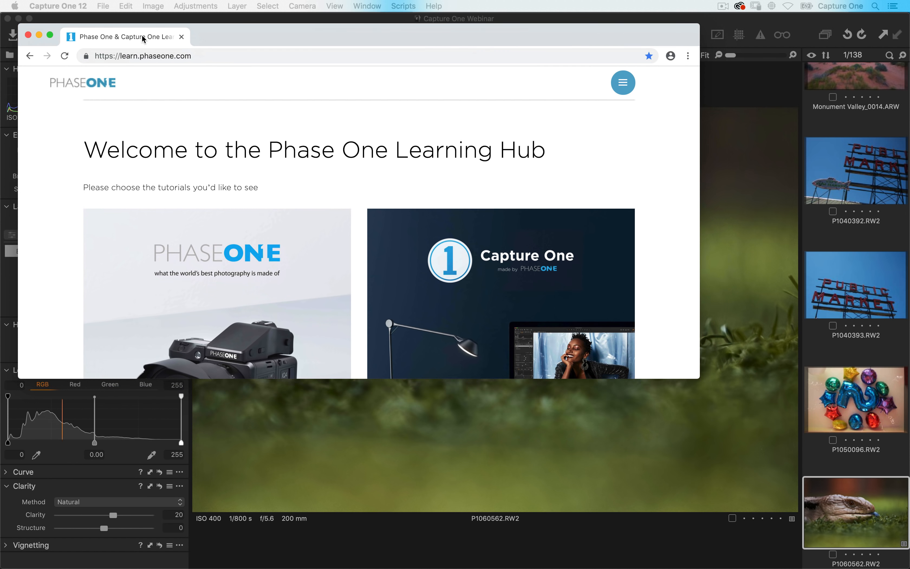
- Enlarge the browser window with the Phase One Learning Hub and open the Capture One tutorials page
left_click_drag(143, 37, 122, 27)
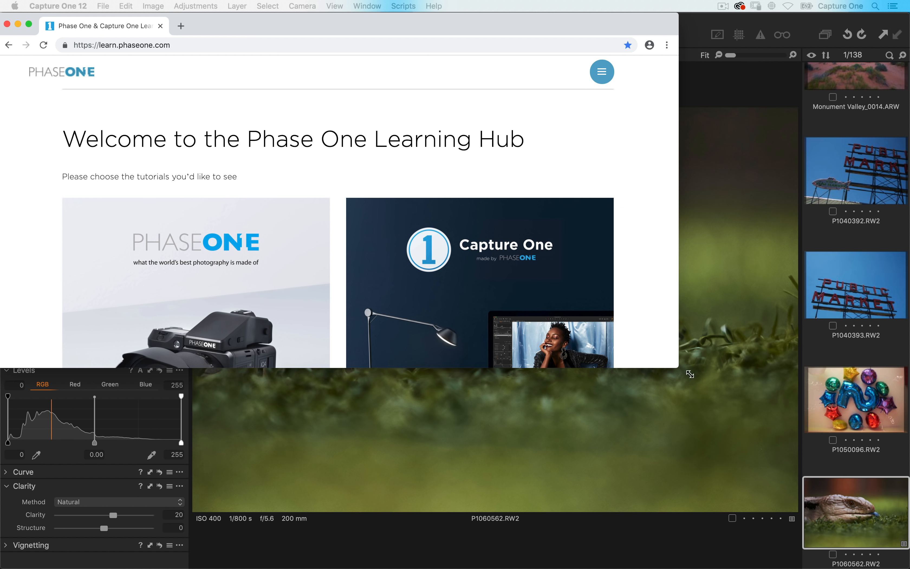
left_click_drag(690, 374, 886, 568)
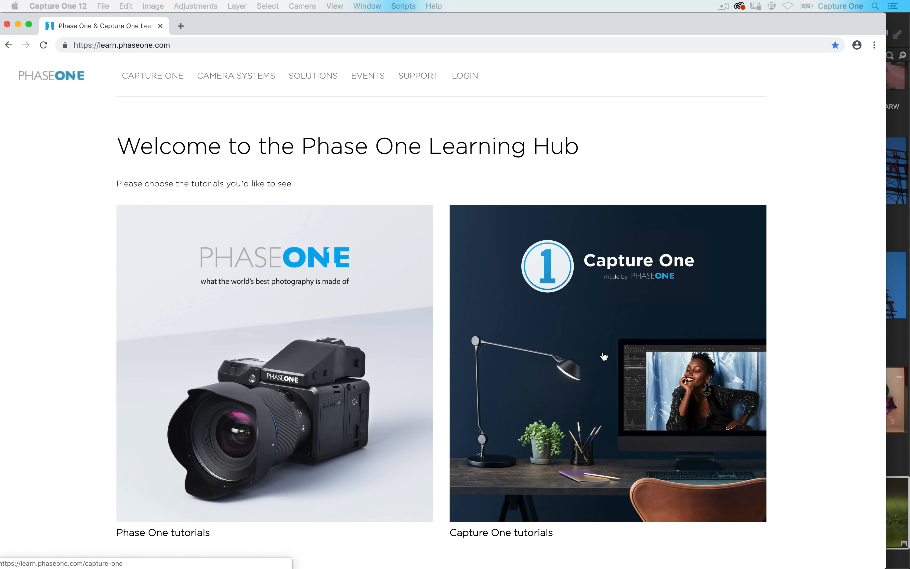
left_click(604, 356)
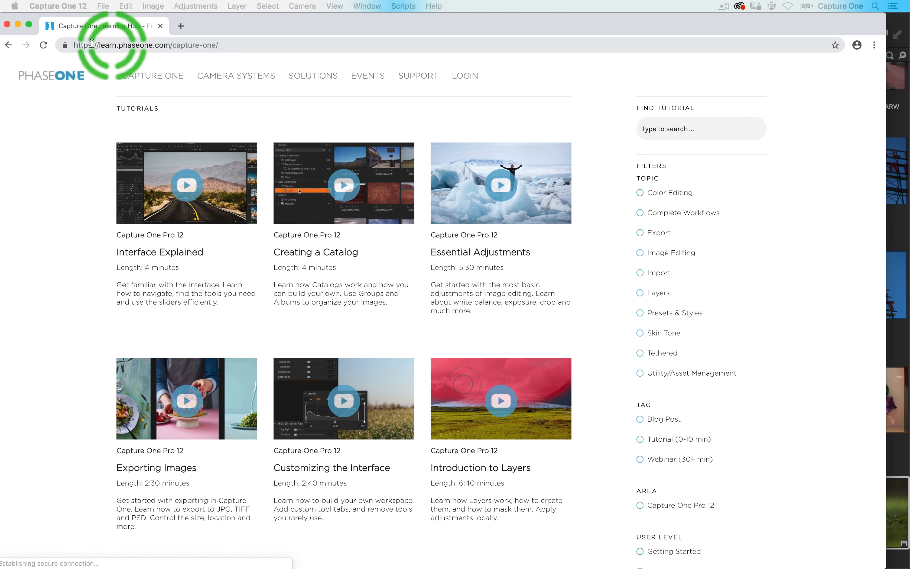
left_click(8, 45)
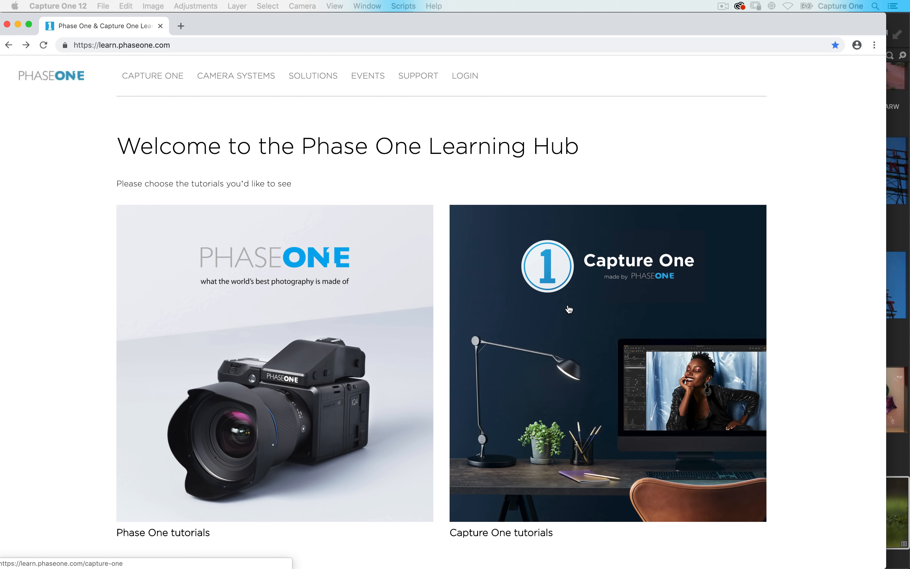
left_click(570, 310)
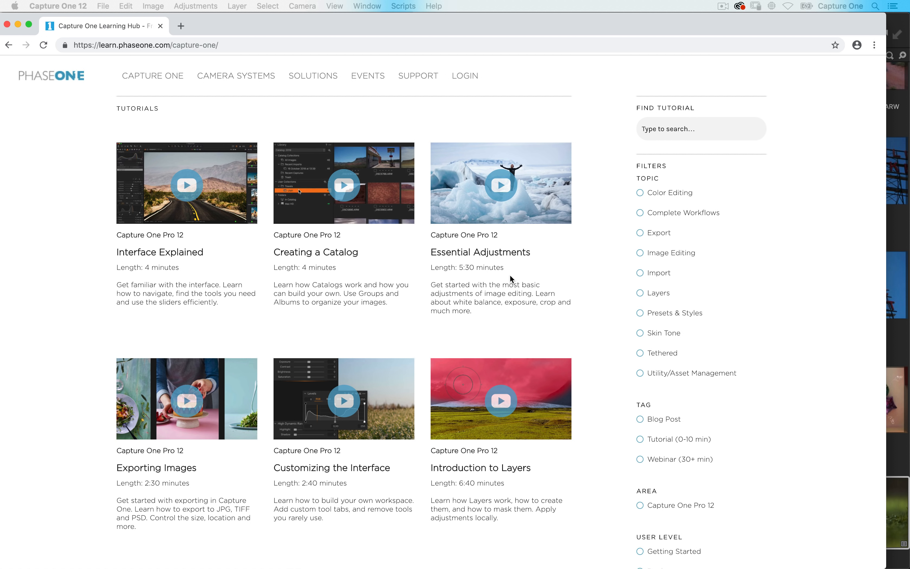
- Examine the Capture One tutorial list, the upcoming webinars and the additional Capture One content links
scroll(528, 312, "down", 10)
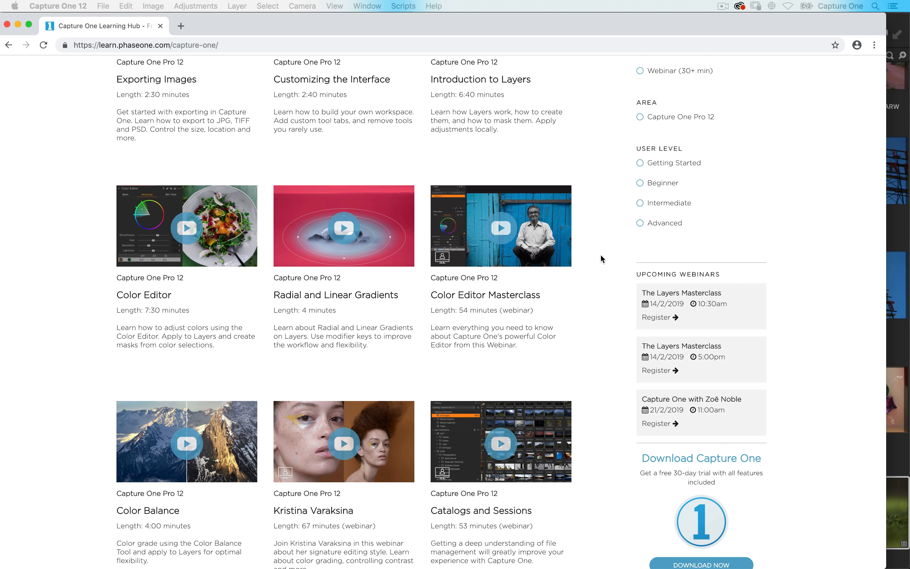
scroll(601, 259, "down", 3)
scroll(601, 258, "down", 5)
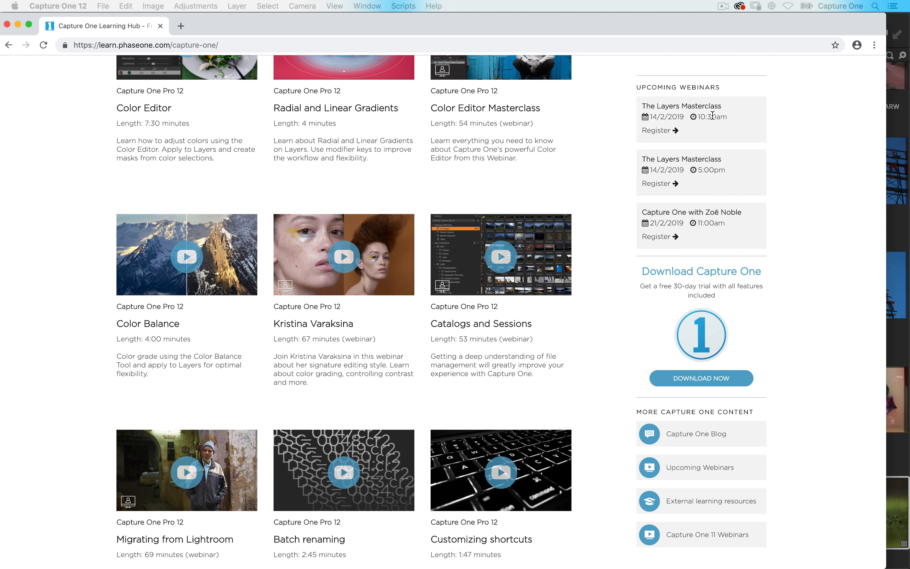
- Switch to Capture One, view the Resource Hub, and close it
key("super+Tab")
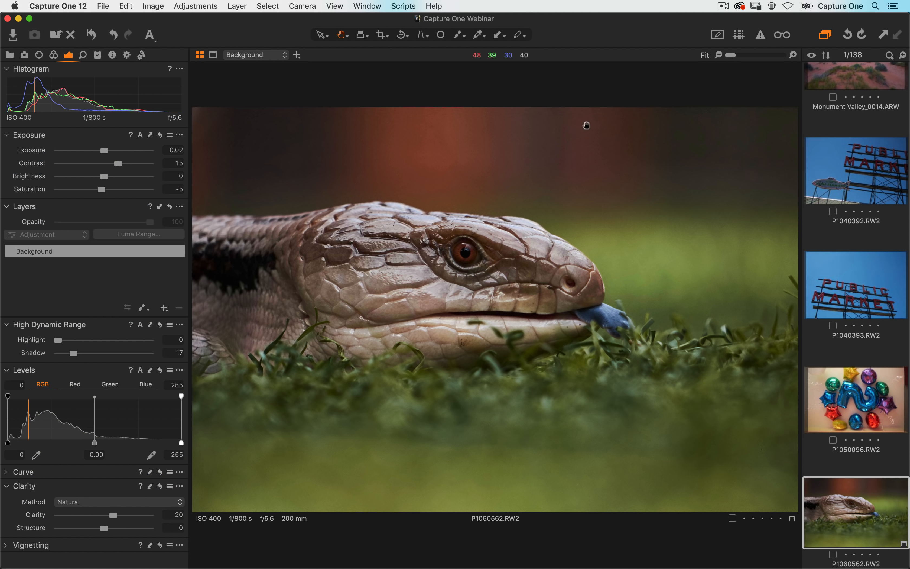
left_click(437, 7)
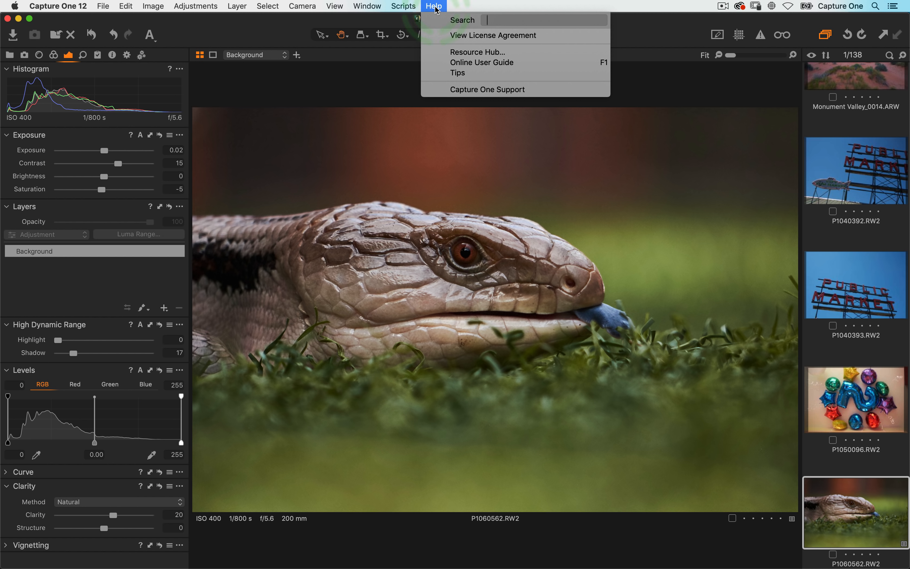
left_click(439, 52)
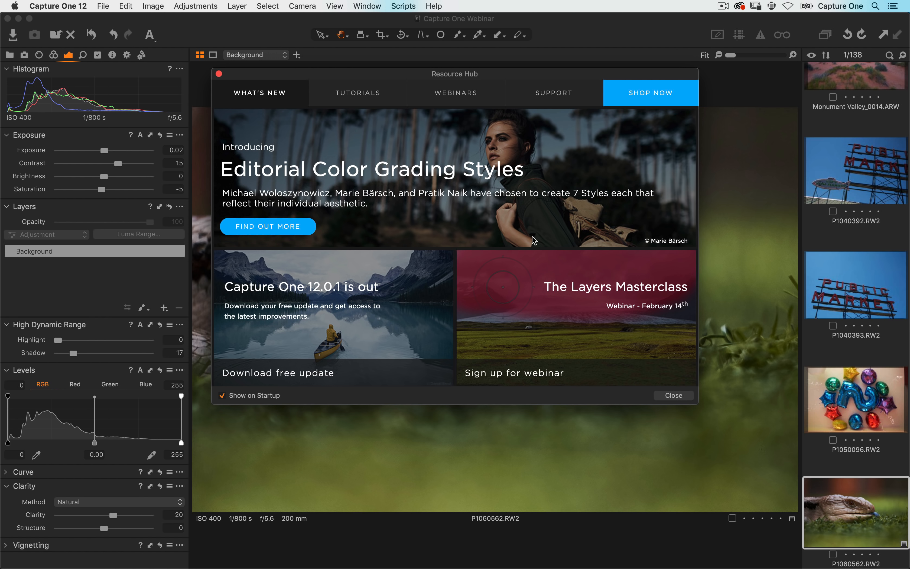
left_click(219, 75)
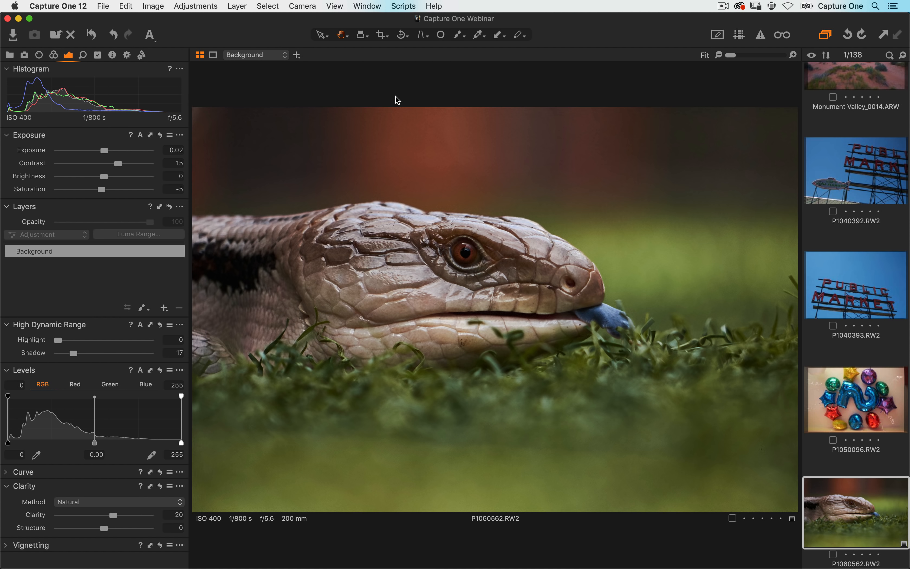
- Switch to Chrome and go back to the beginning of the Capture One tutorials page
key("super+Tab")
scroll(400, 125, "up", 15)
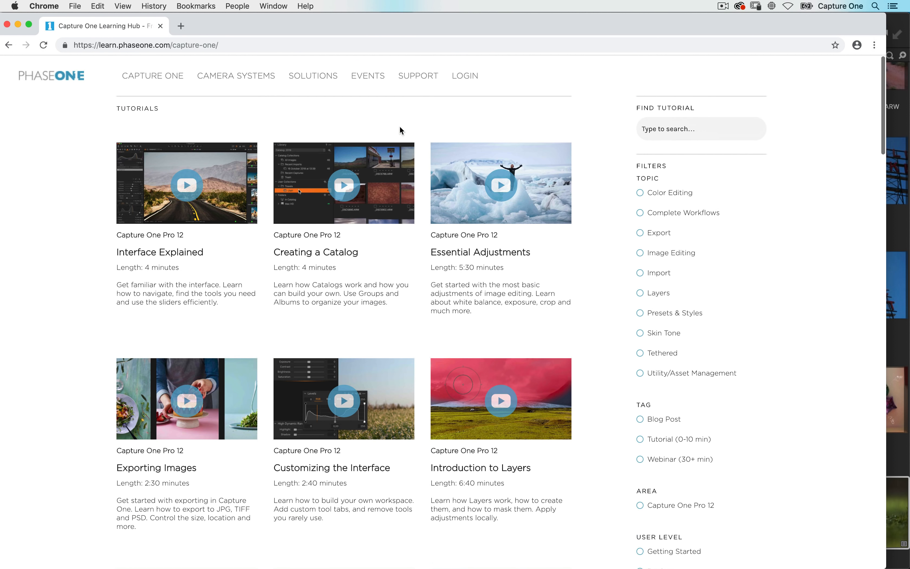